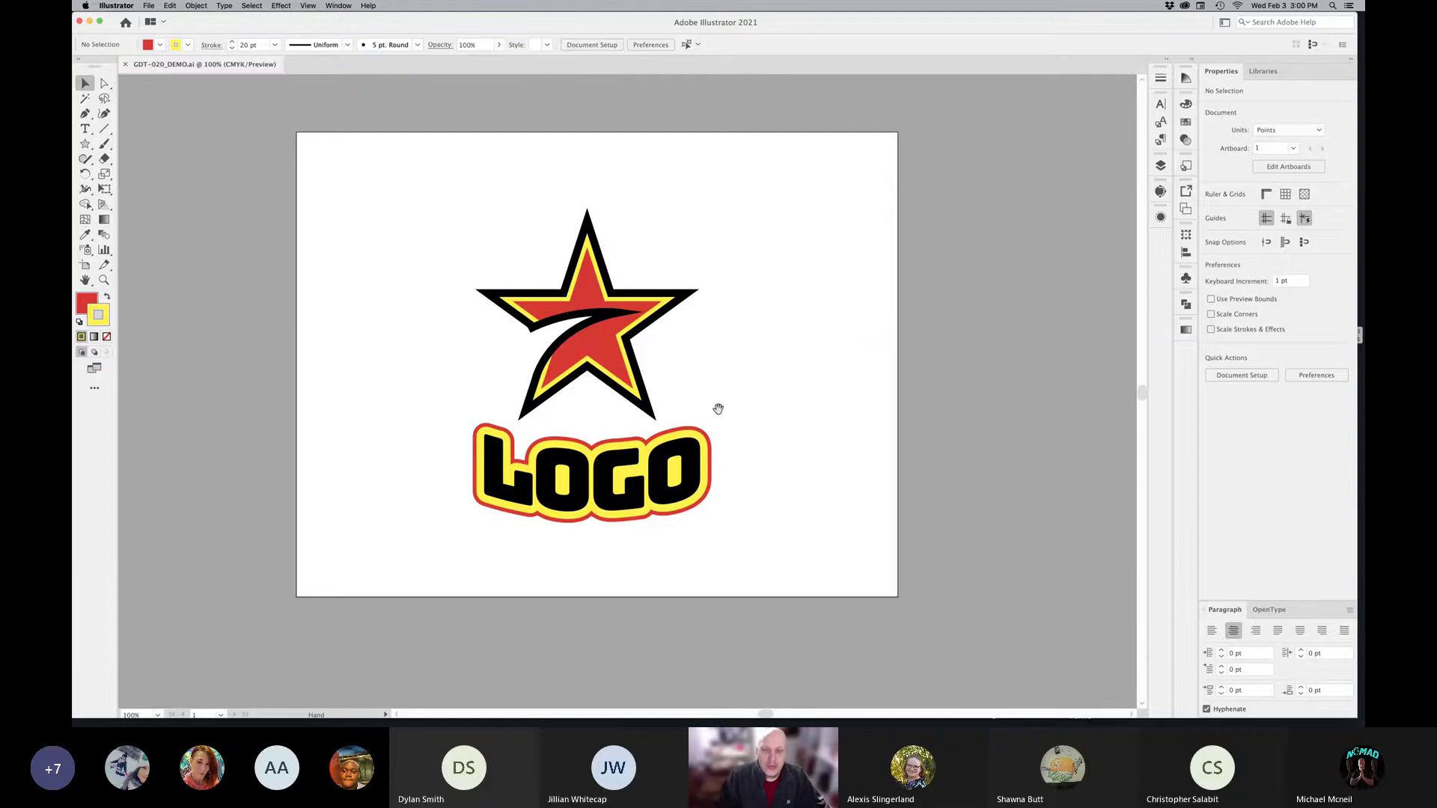
Step: Examine how the star is built by selecting its red inner shape, the yellow star with black stroke, and the curved black swoosh
left_click(576, 406, "super")
left_click(610, 410, "super")
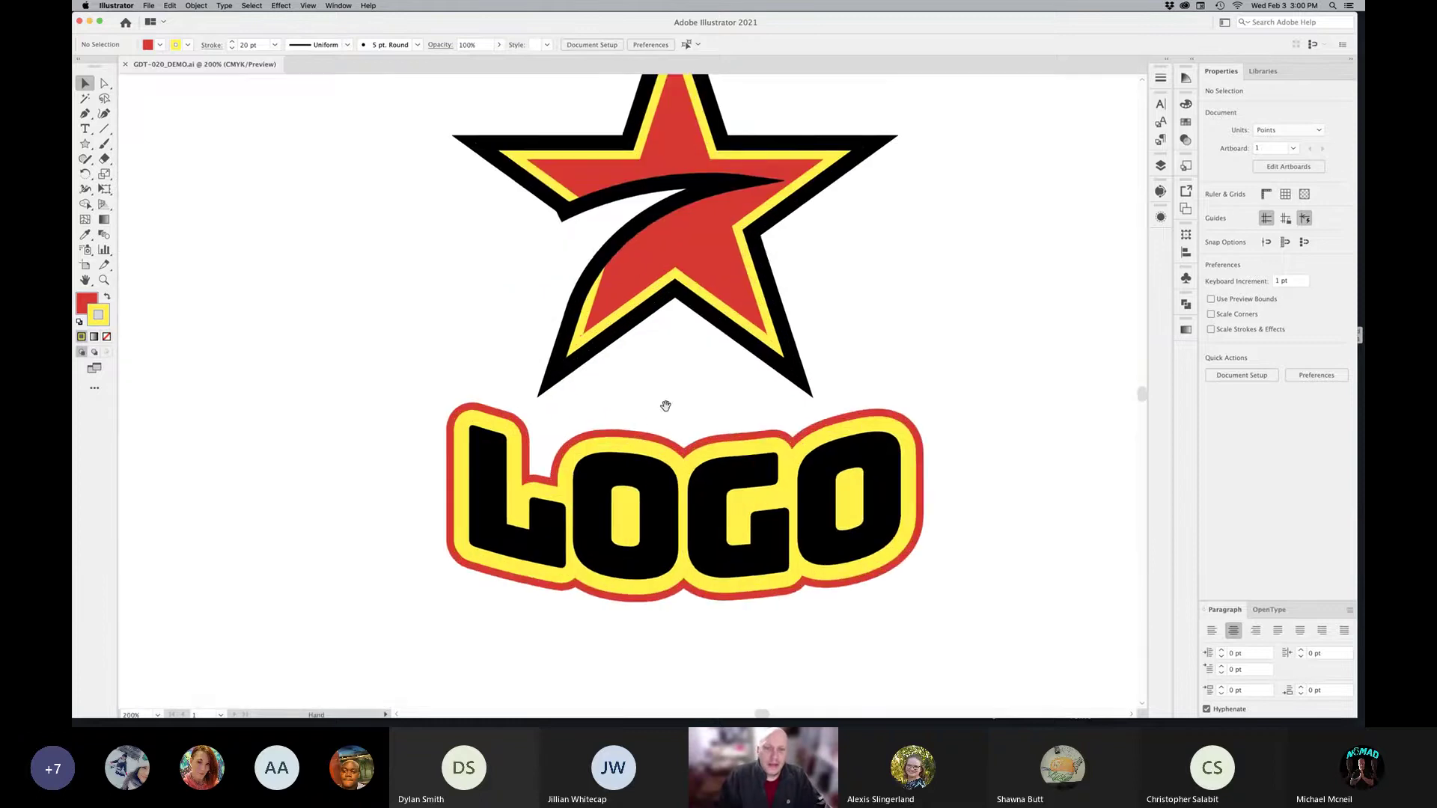
left_click_drag(667, 404, 603, 452)
left_click(636, 228)
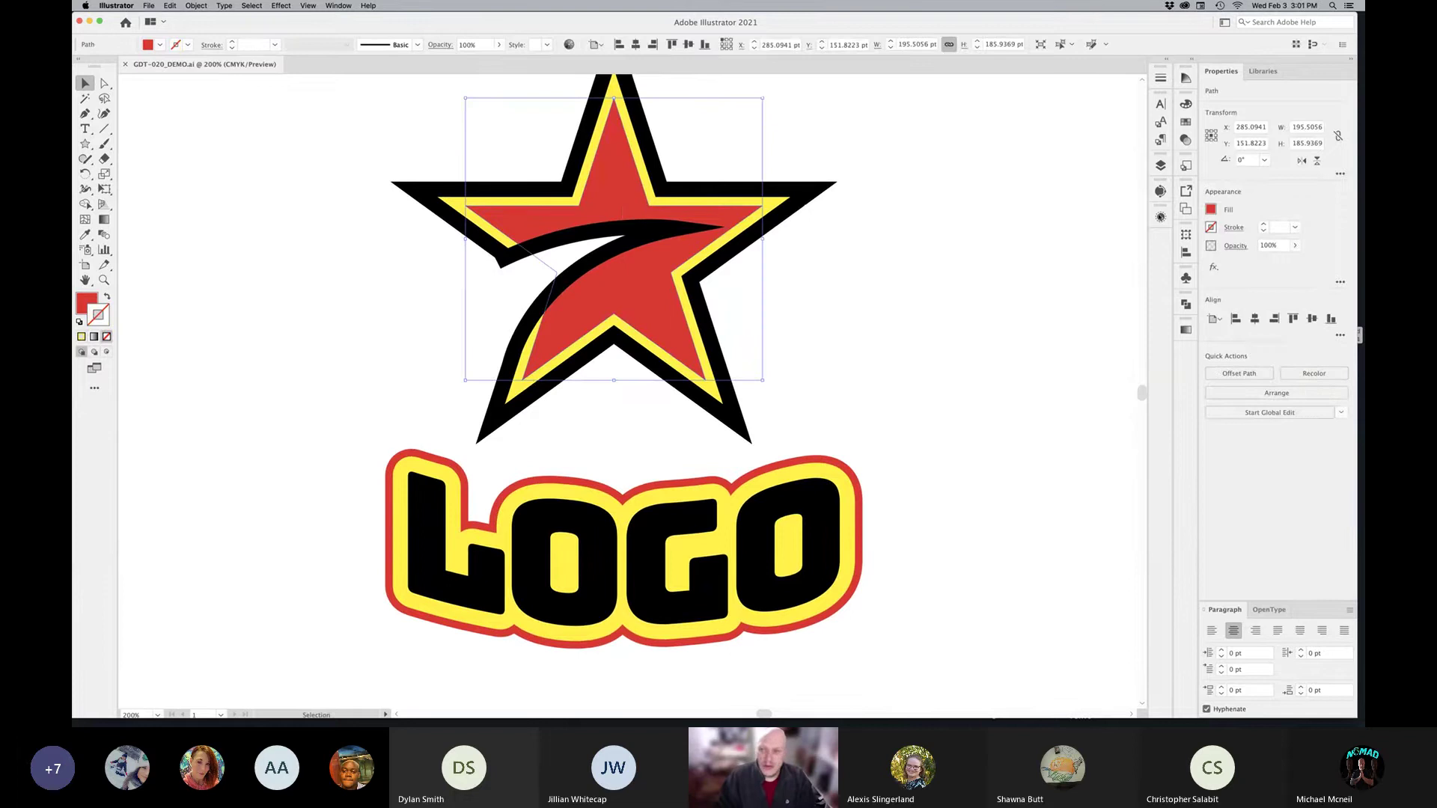
left_click(752, 199)
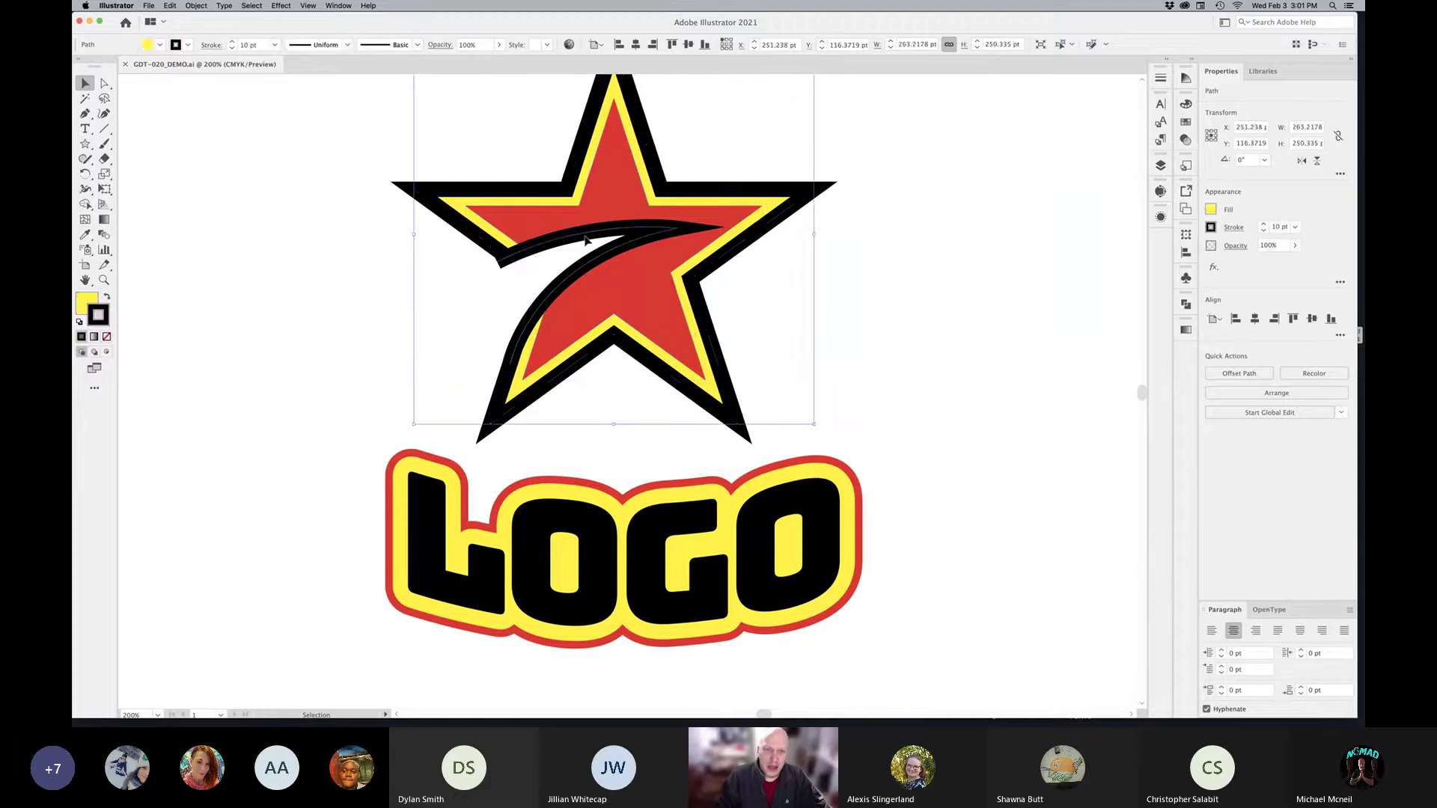
left_click(738, 237)
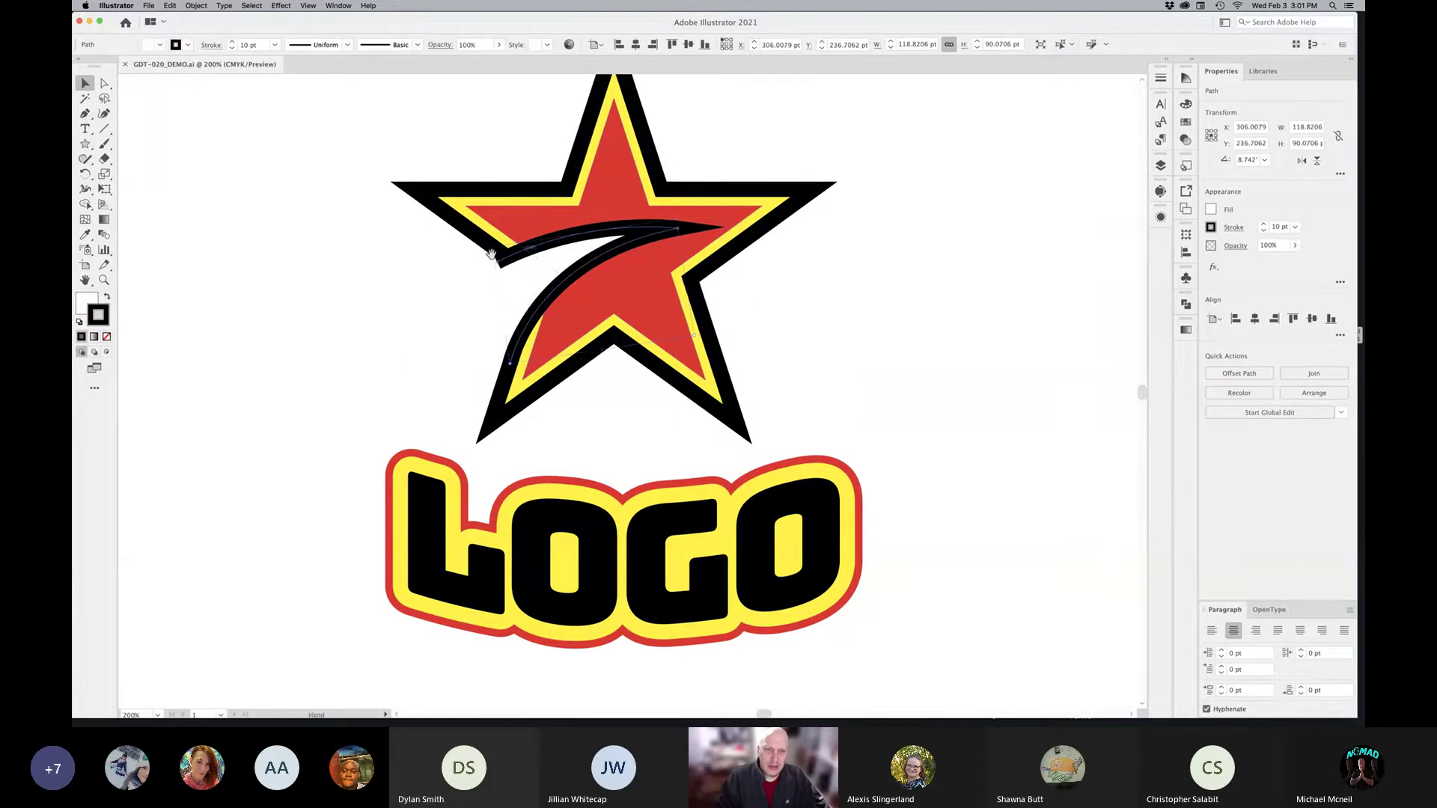
scroll(500, 250, "up", 1)
left_click_drag(501, 250, 532, 258)
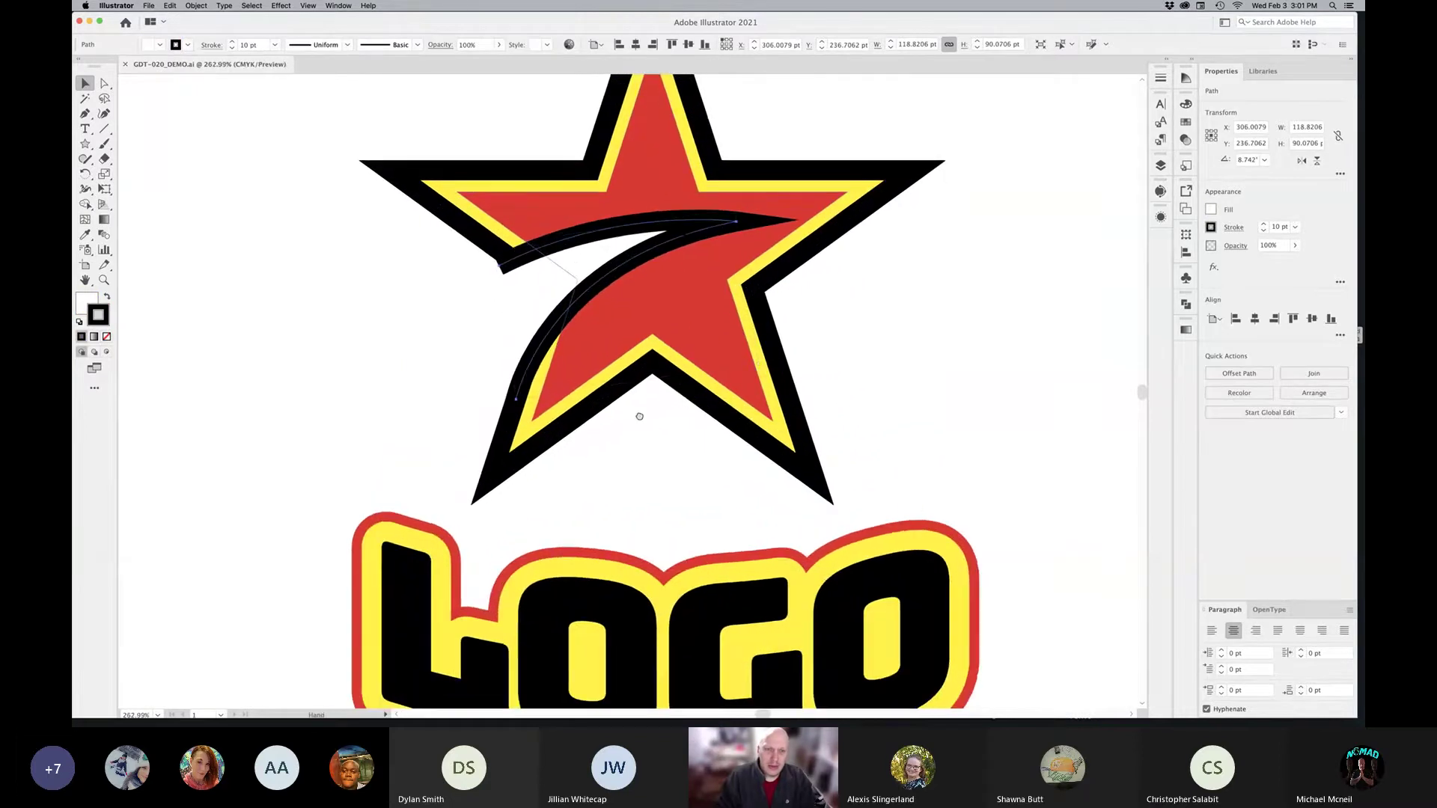
left_click_drag(639, 415, 607, 405)
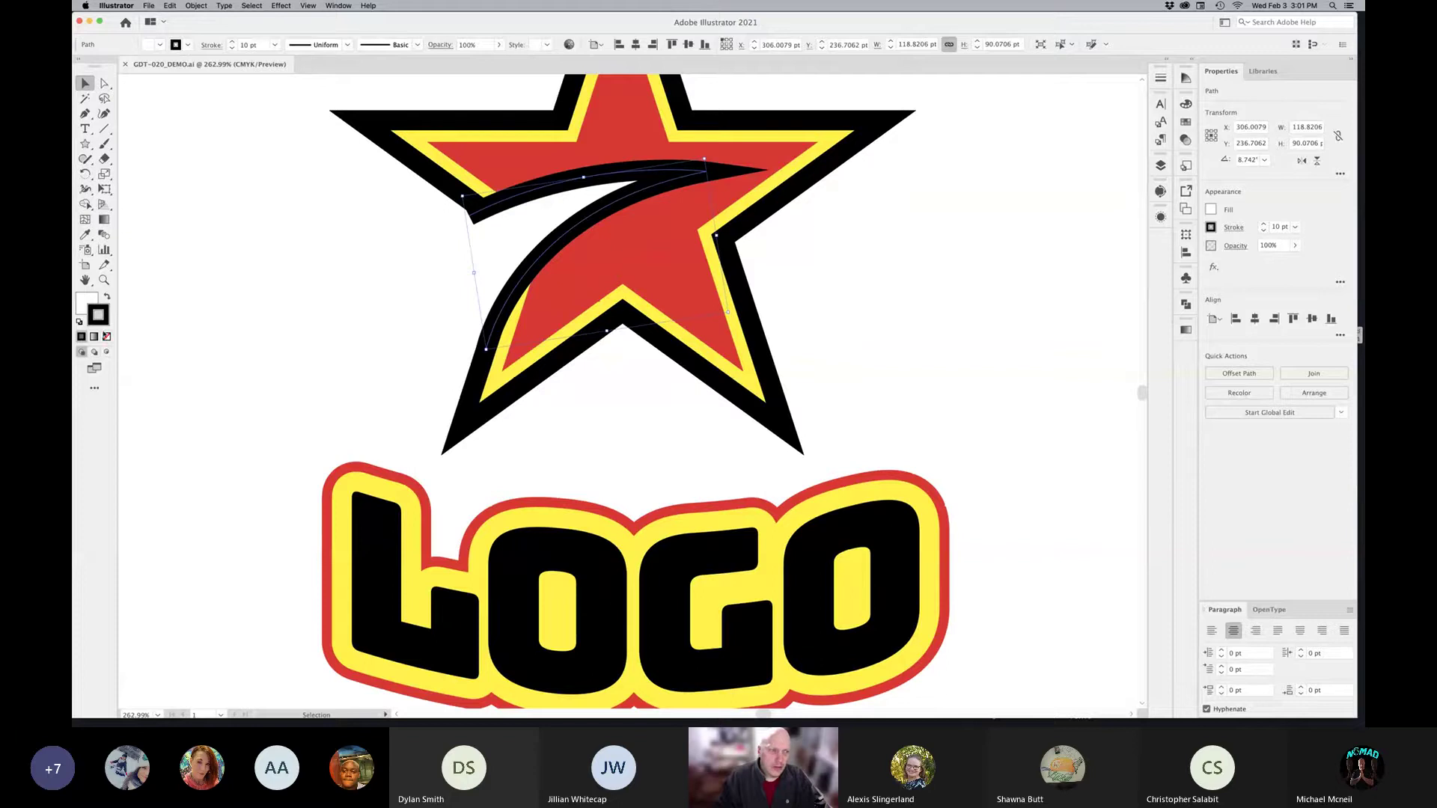
left_click_drag(583, 449, 580, 419)
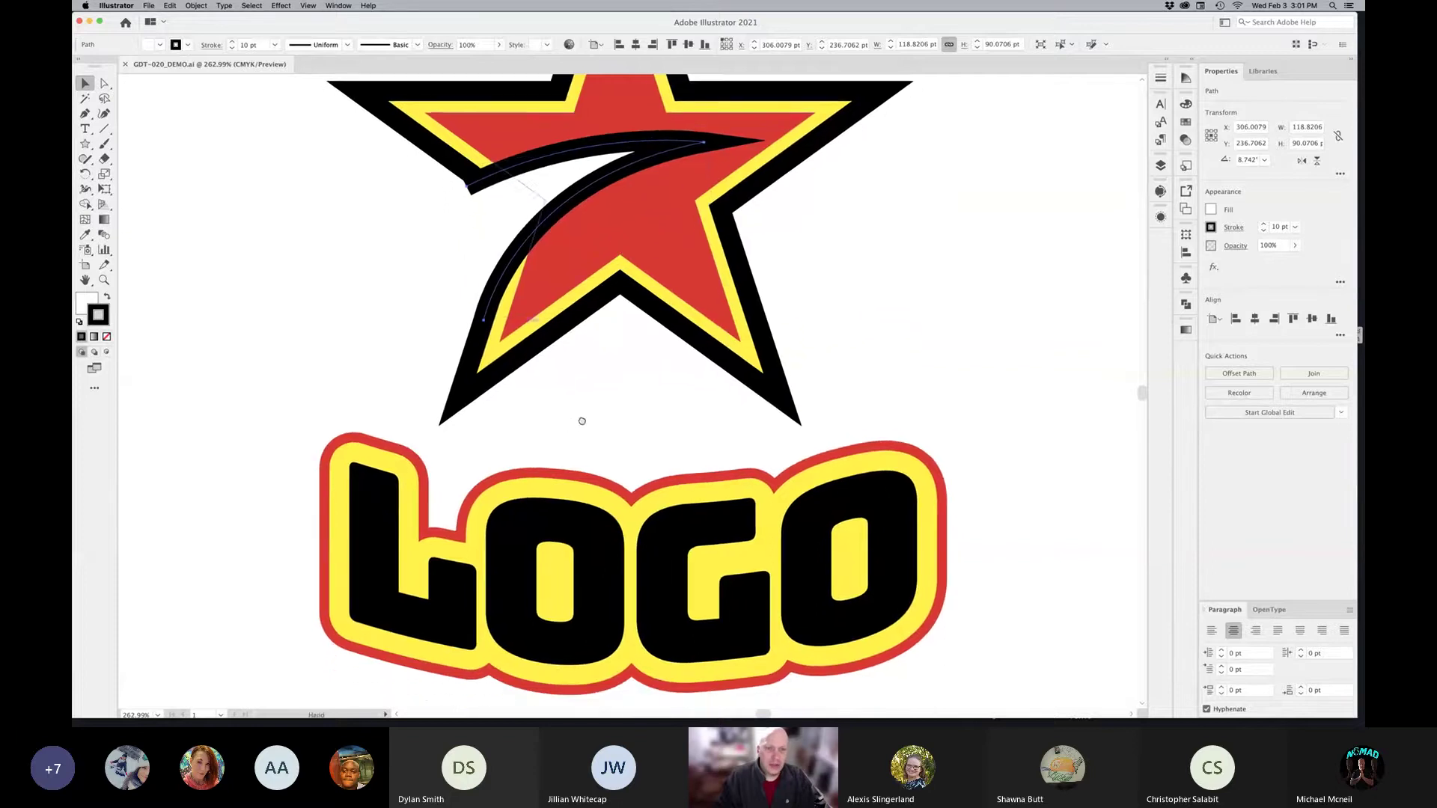
left_click(912, 354)
Step: Inspect the grouped LOGO text and look through the available Warp effects without applying one
left_click_drag(765, 471, 723, 312)
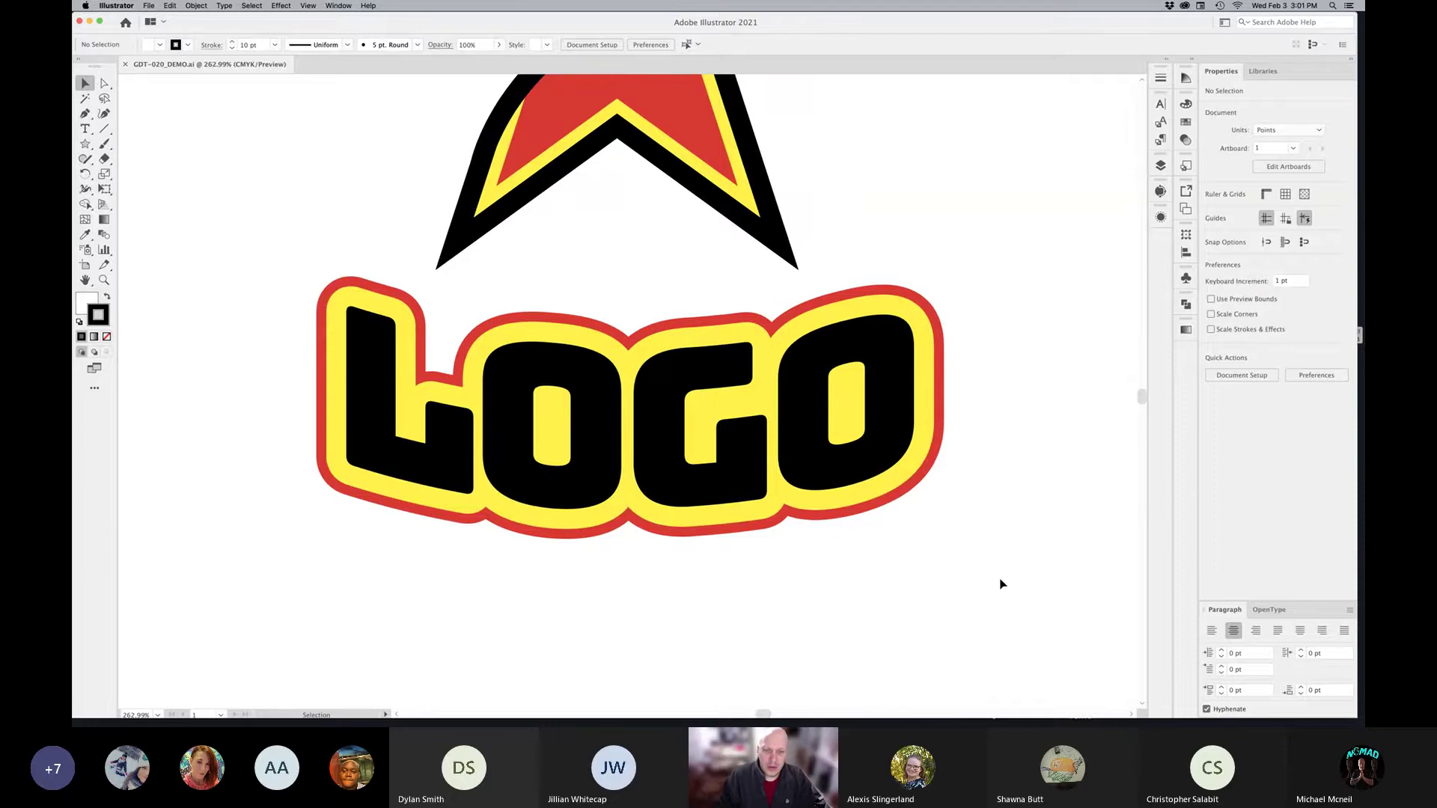
left_click(746, 462)
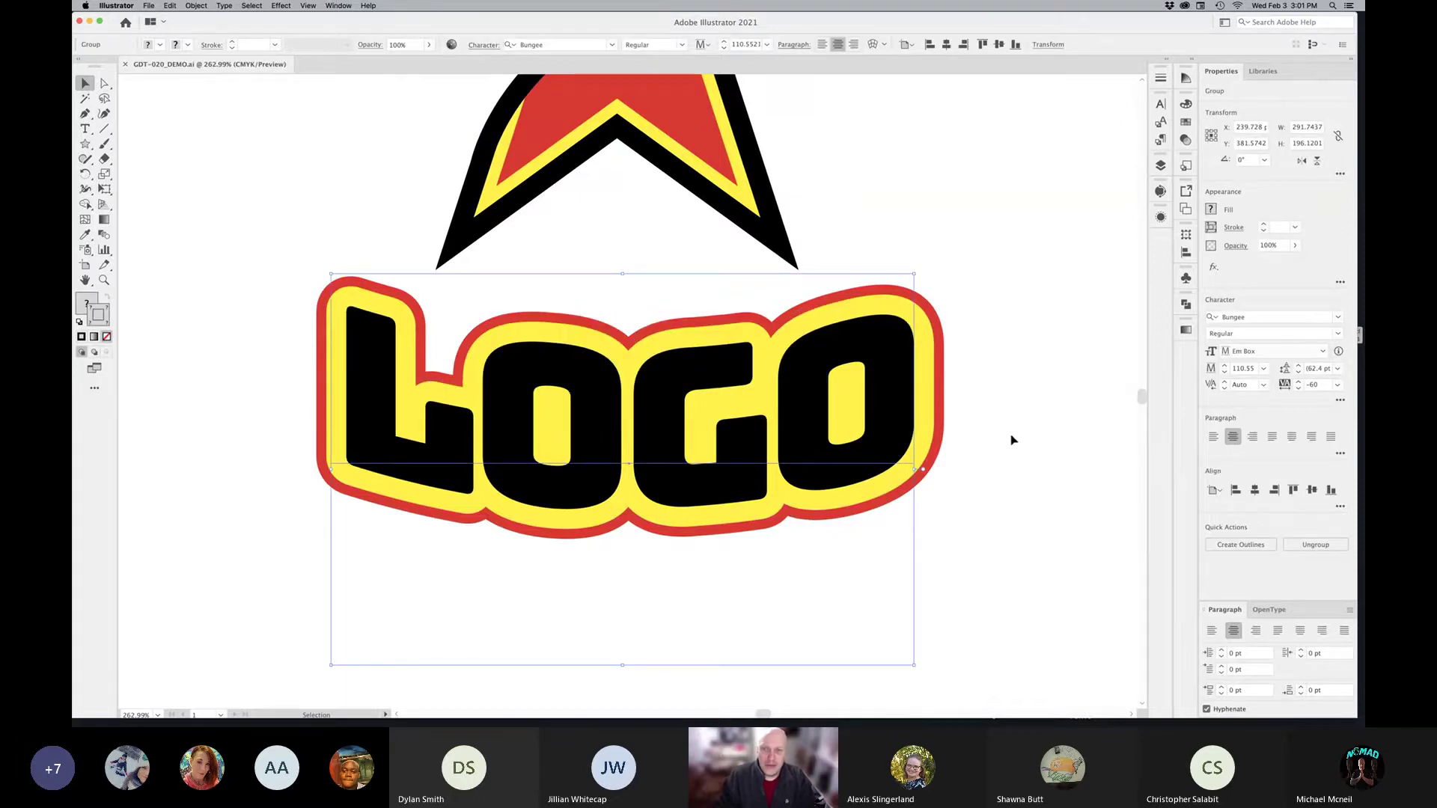
left_click(281, 6)
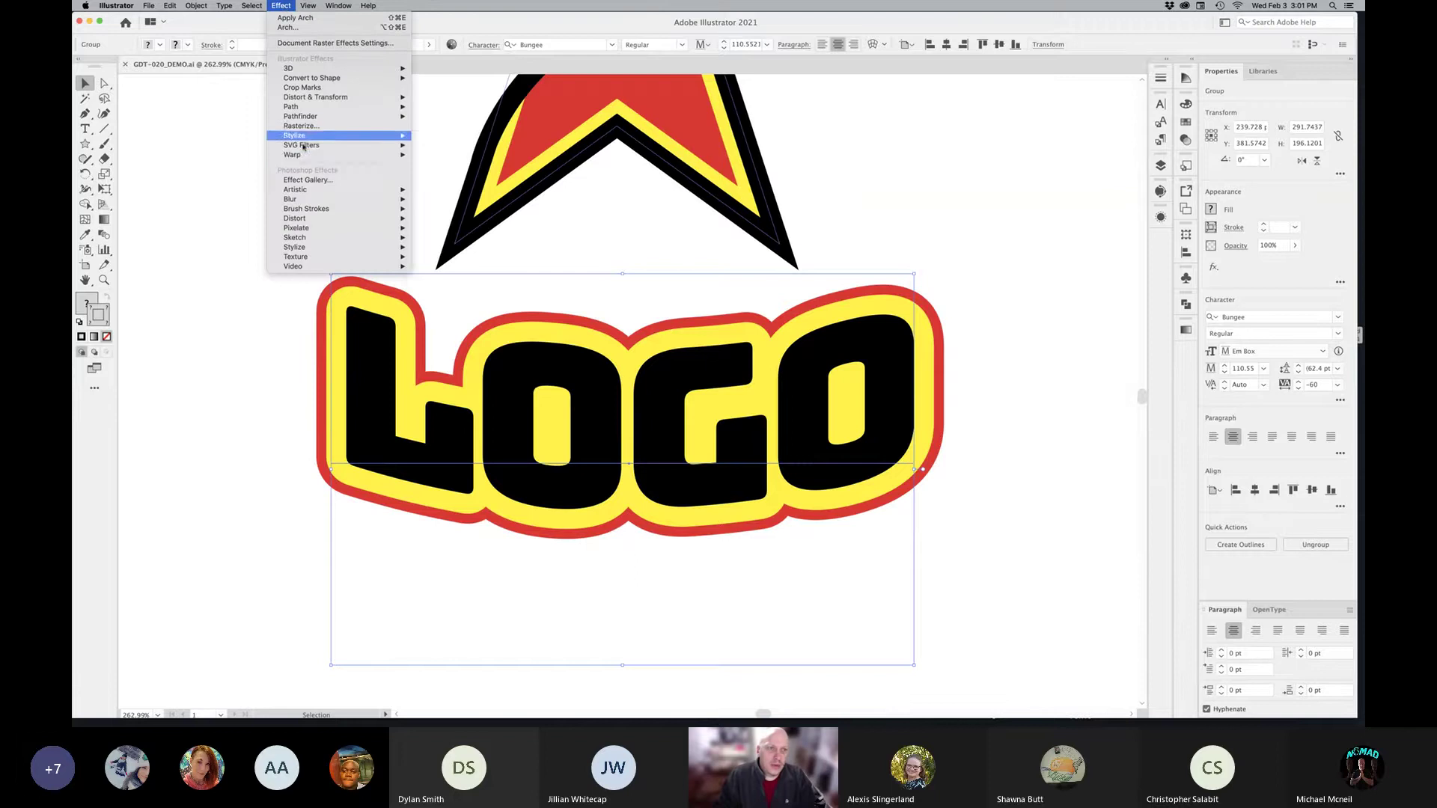
mouse_move(359, 155)
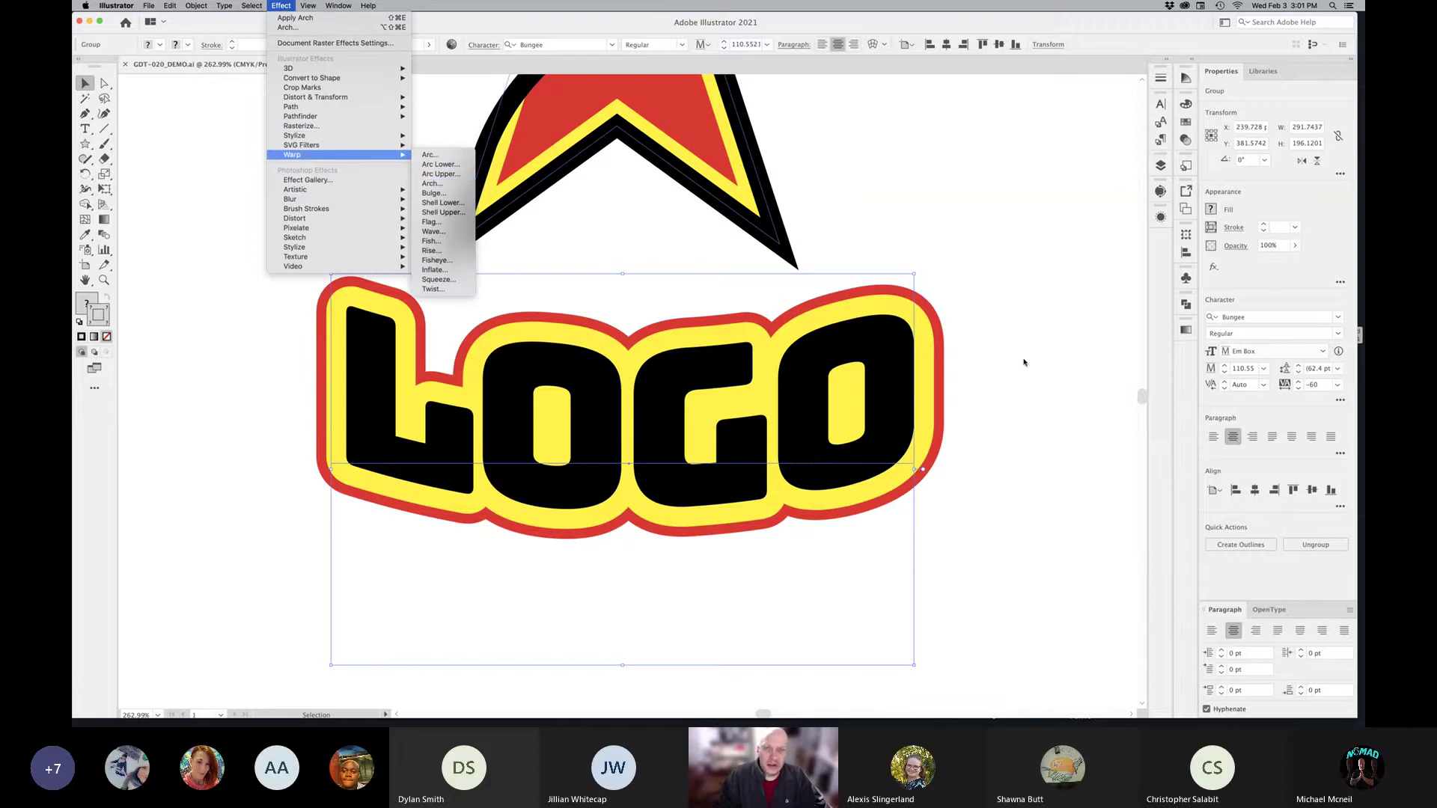
left_click(1032, 397)
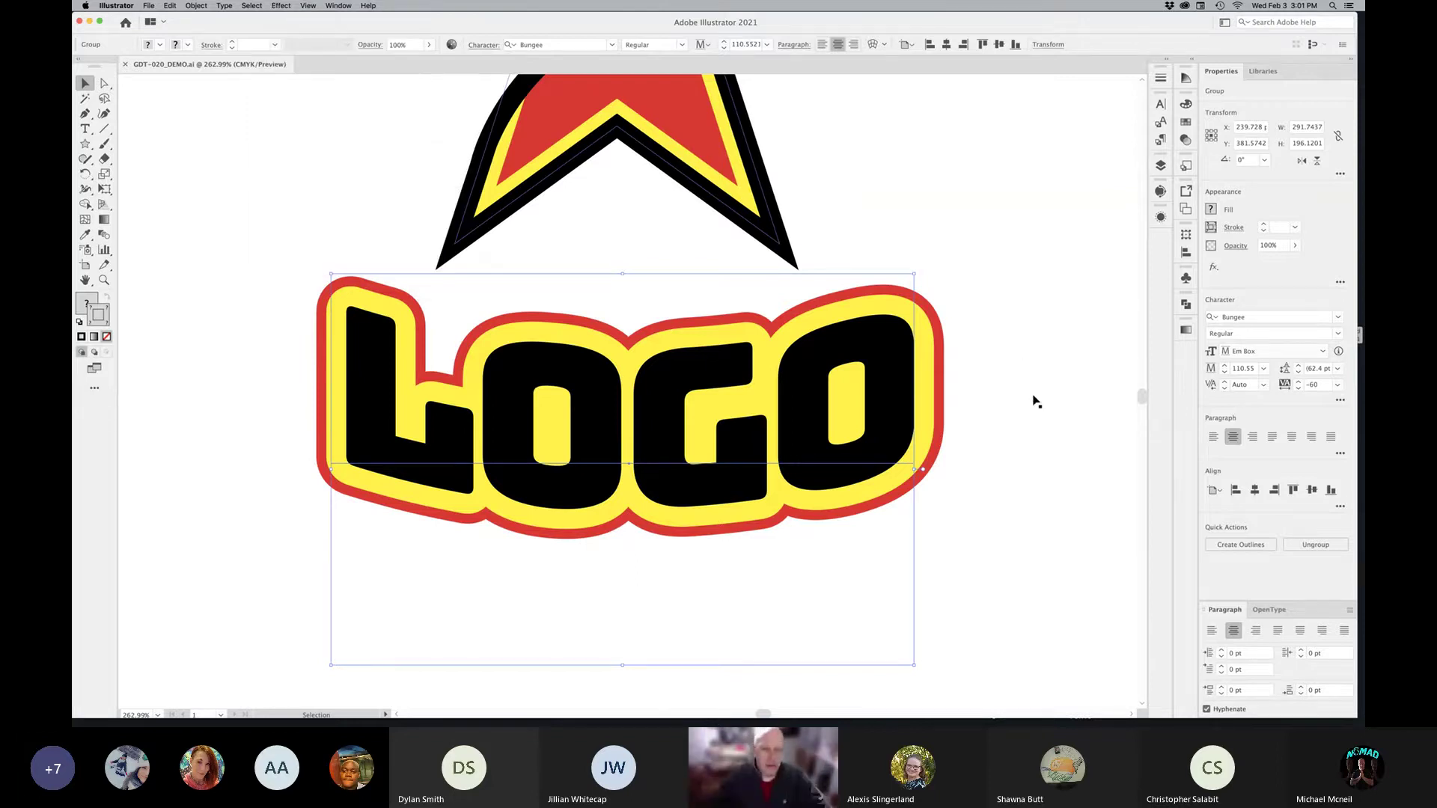
left_click(1034, 396)
key("space")
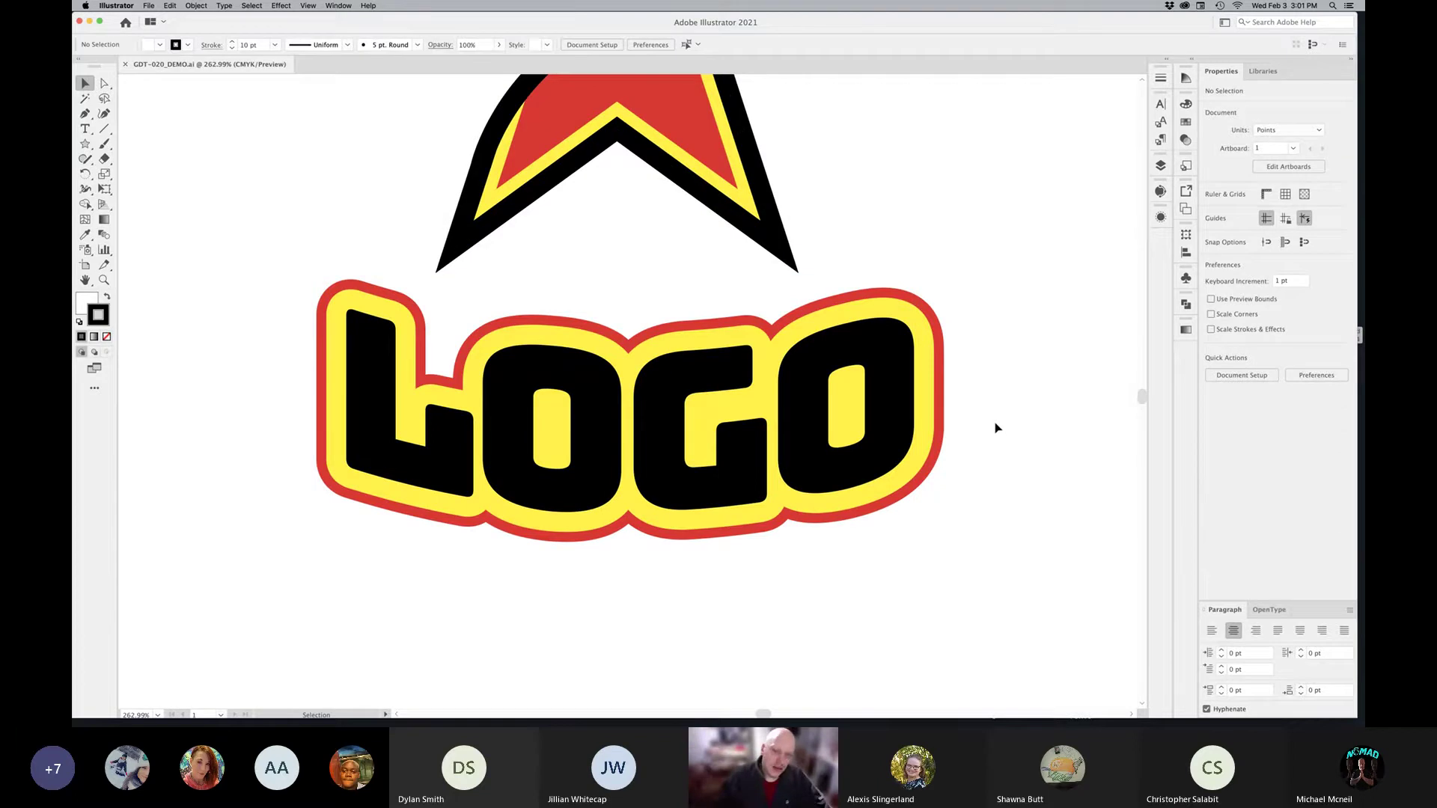
Step: Ungroup the stacked LOGO text so each layer can be selected separately
key("super+minus")
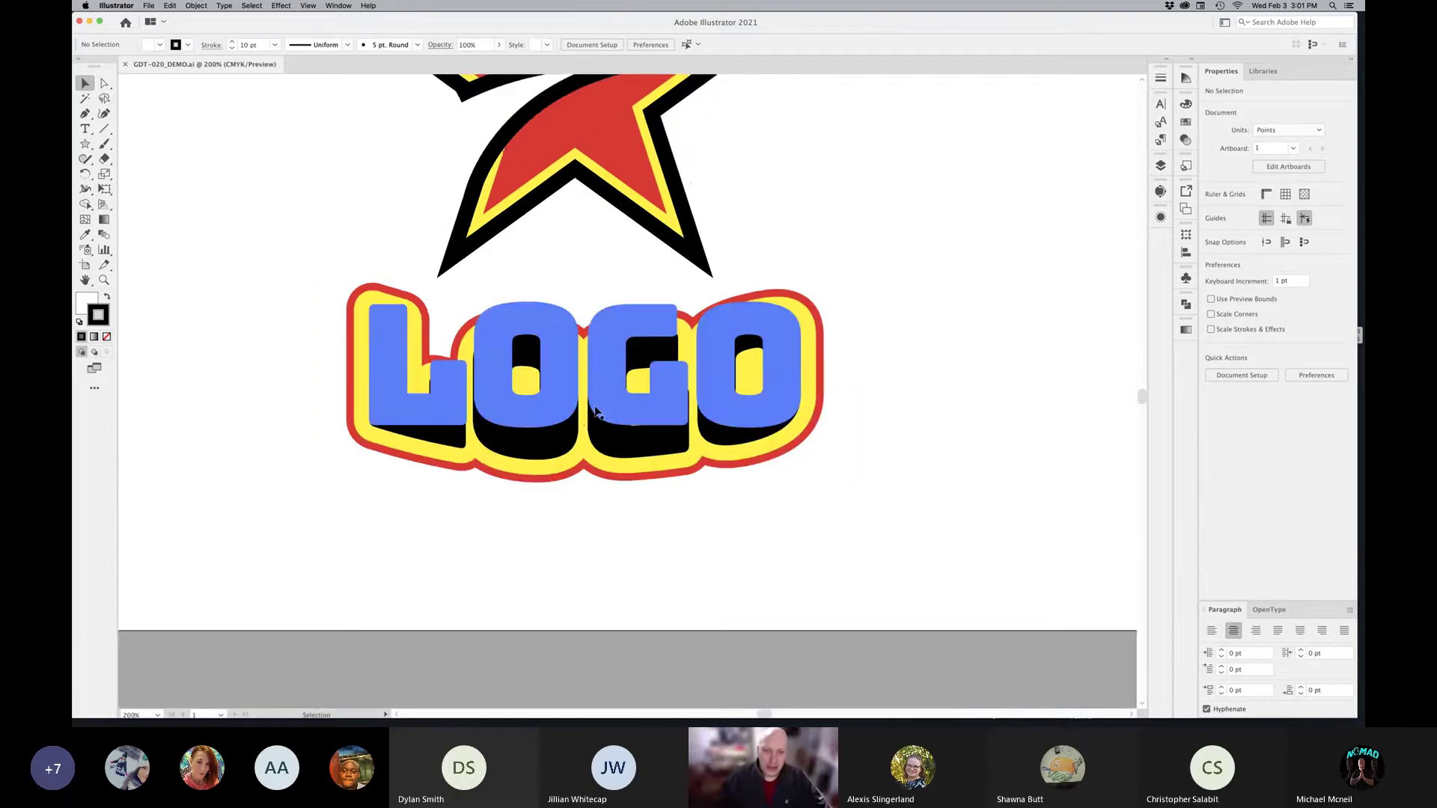
left_click(597, 411)
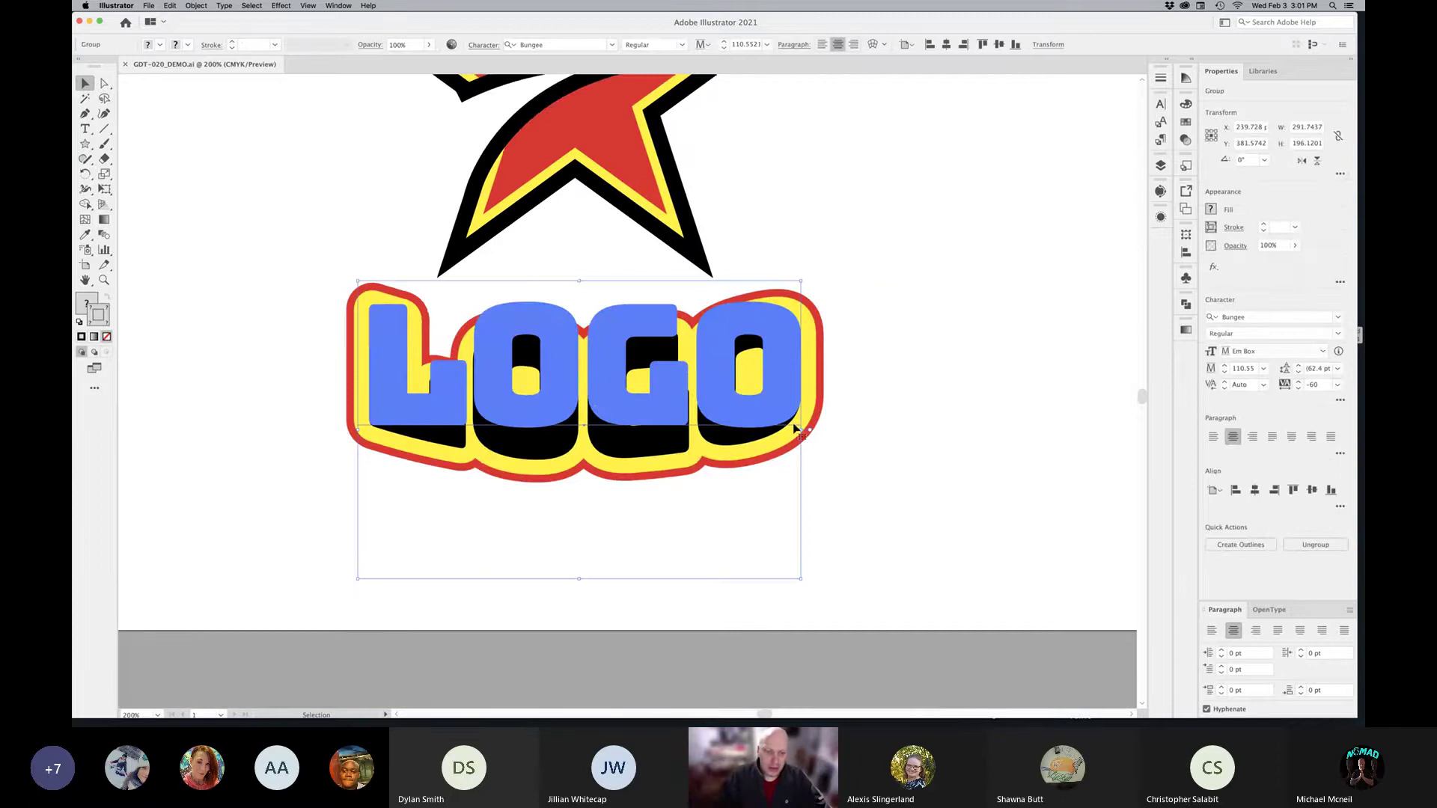
left_click(907, 445)
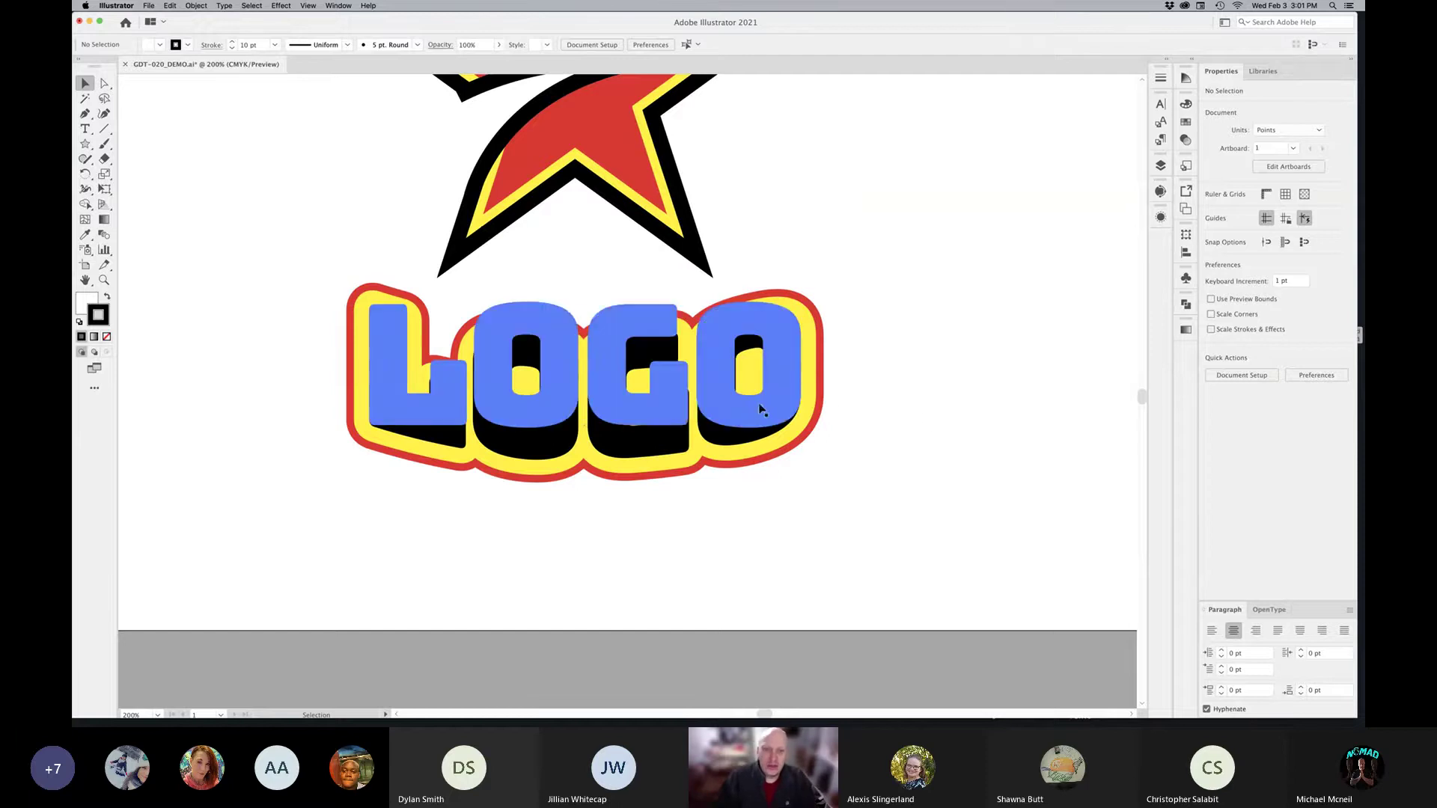
Step: Move the black, yellow-stroked and red LOGO text layers apart and examine each one's fill, stroke and Arch warp
key("super+minus")
left_click_drag(666, 321, 652, 419)
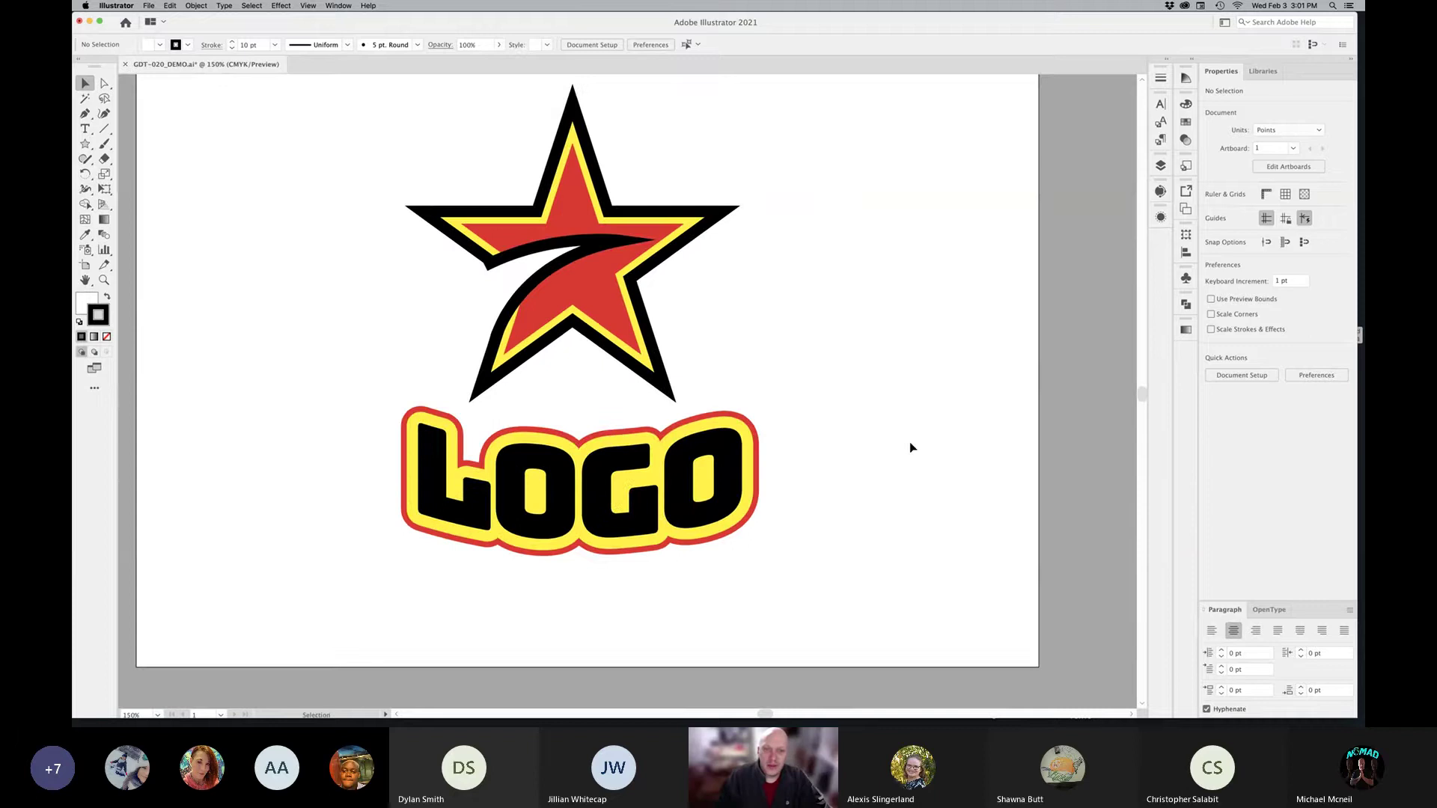
left_click_drag(812, 431, 838, 454)
scroll(838, 454, "up", 1)
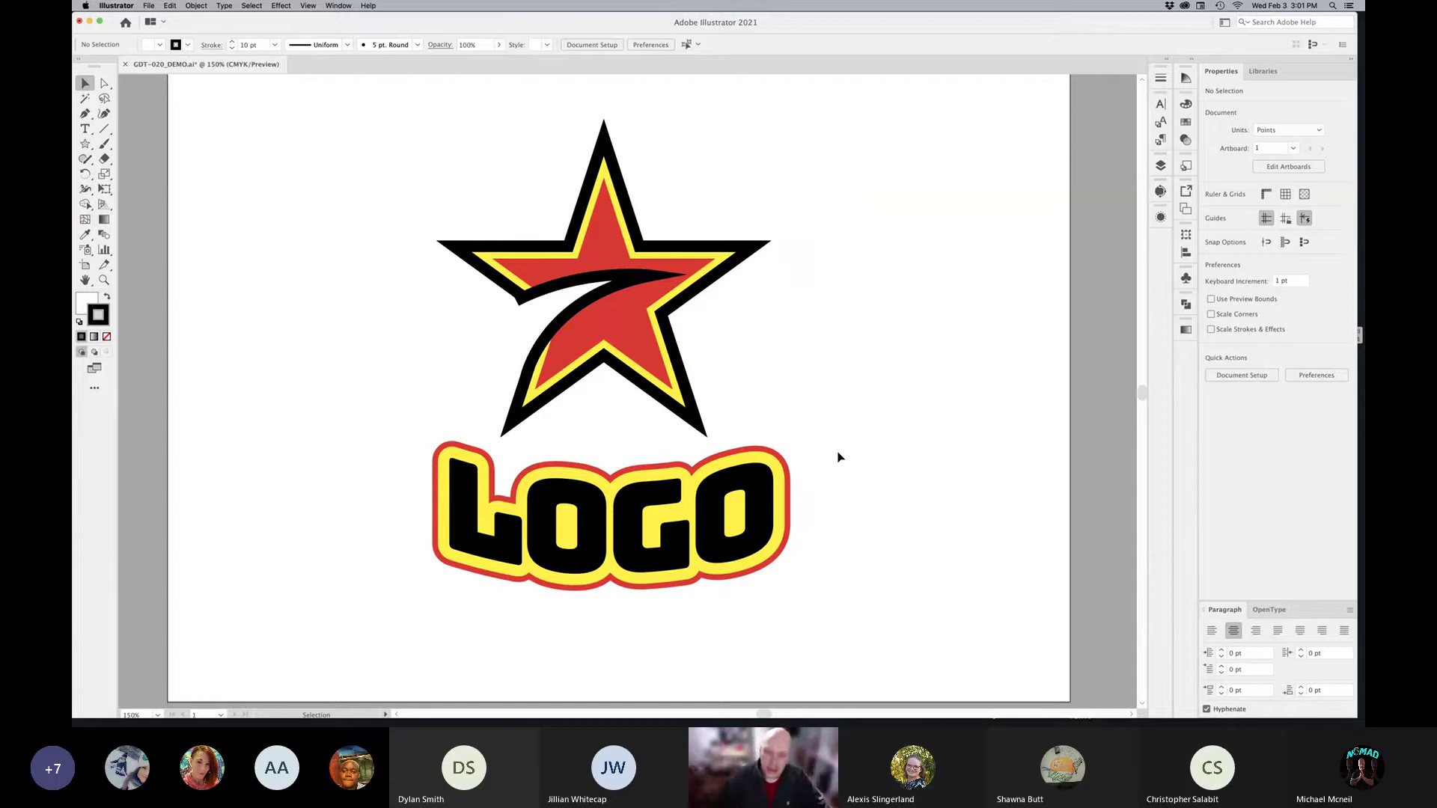
left_click_drag(651, 620, 764, 539)
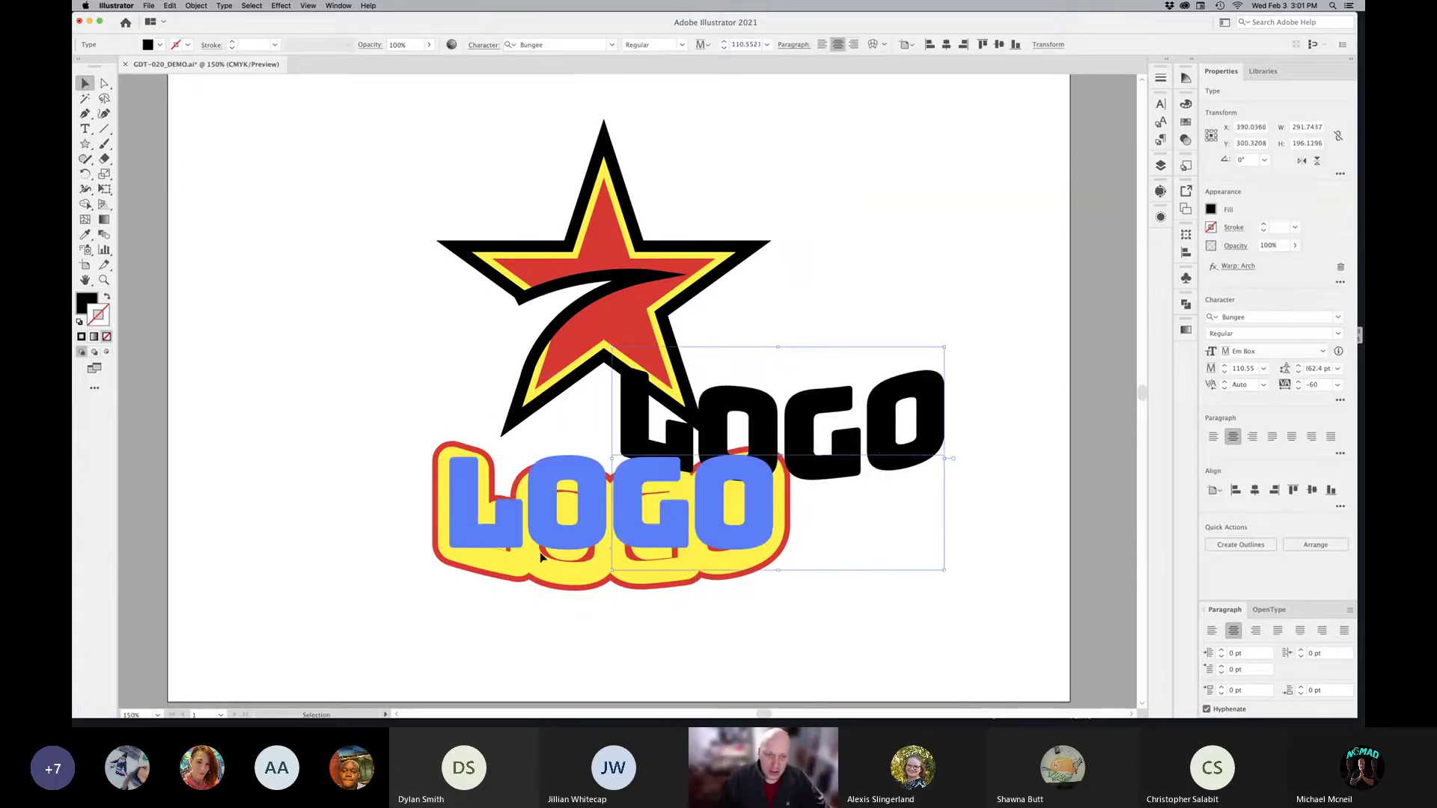
left_click_drag(553, 546, 341, 621)
left_click_drag(464, 475, 408, 413)
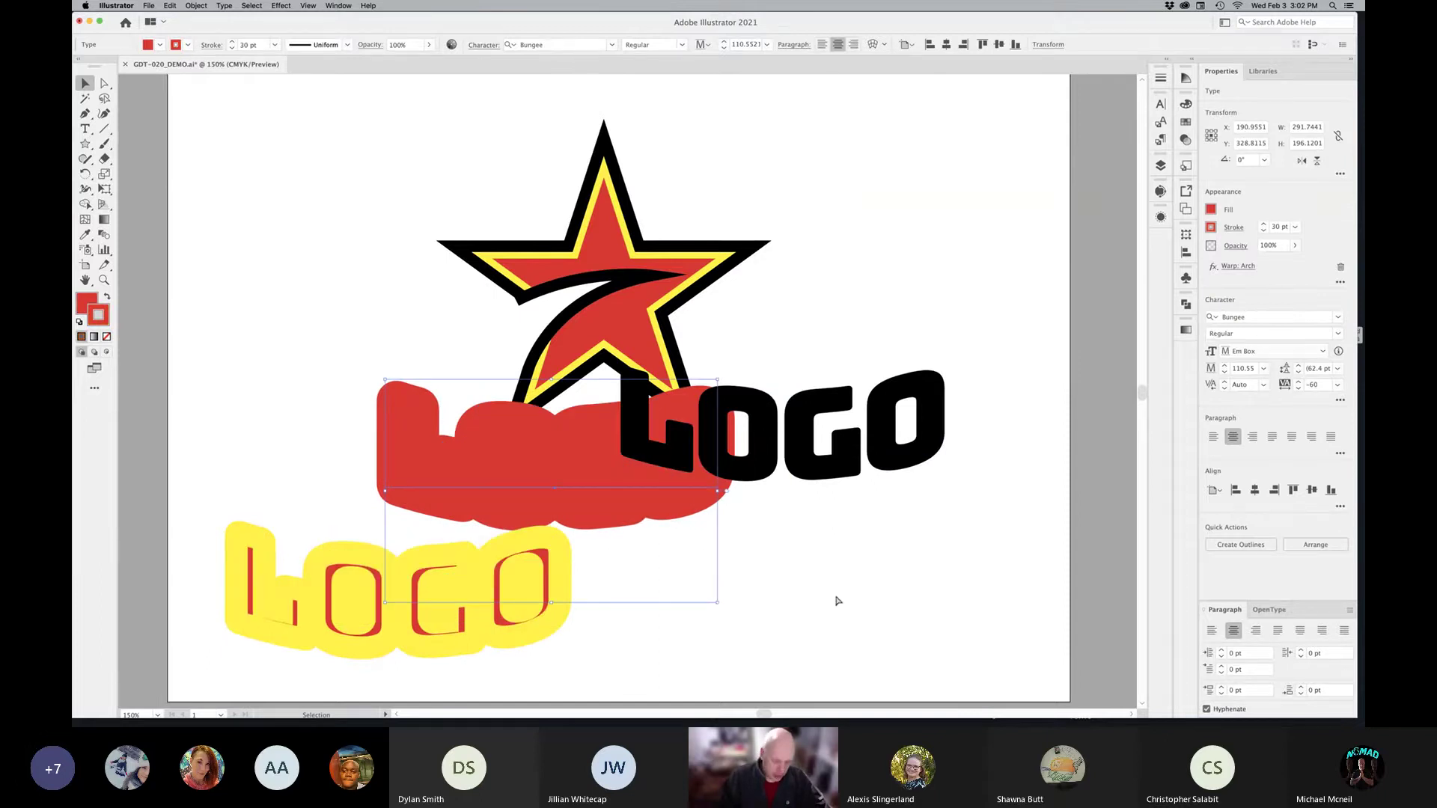
left_click_drag(560, 479, 534, 482)
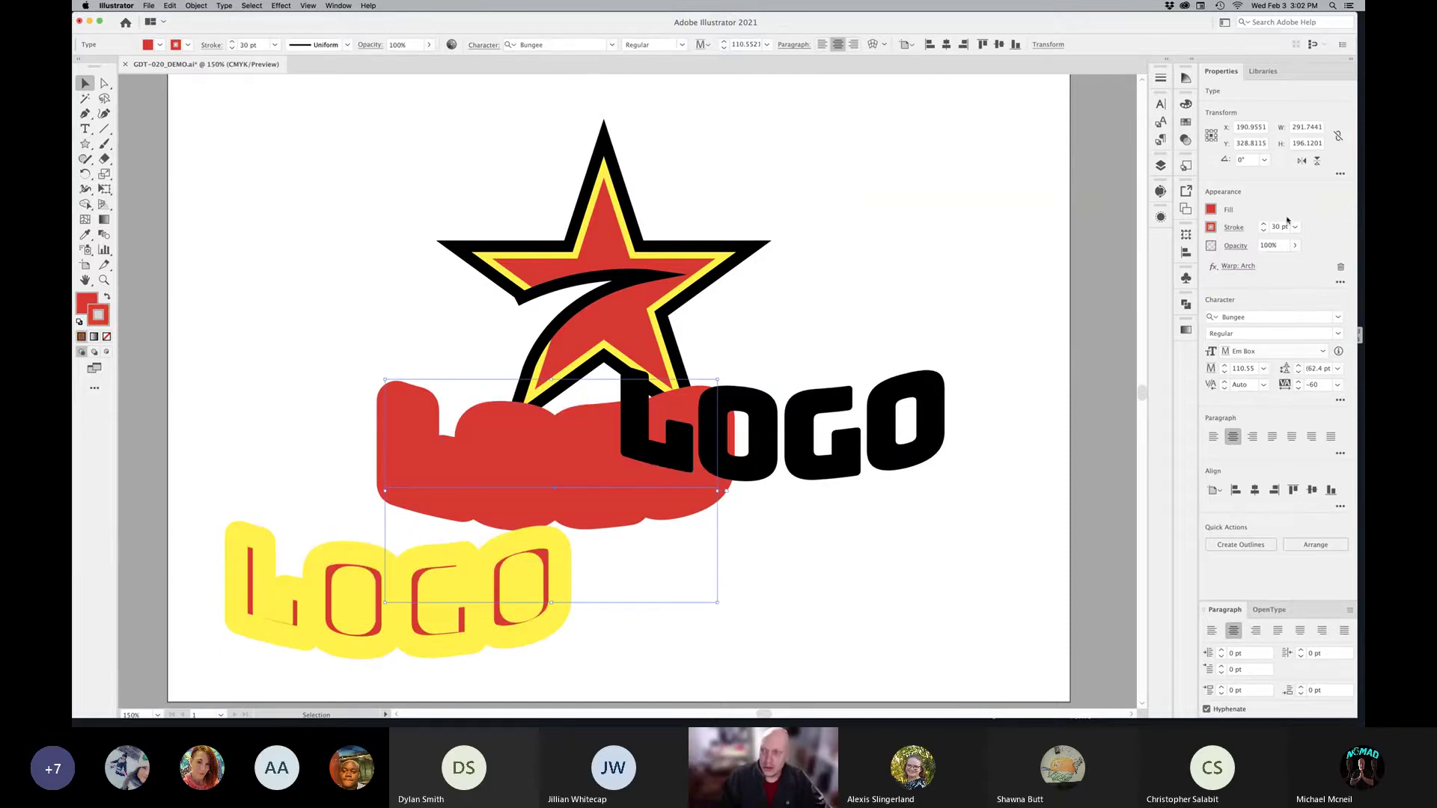
left_click(503, 631)
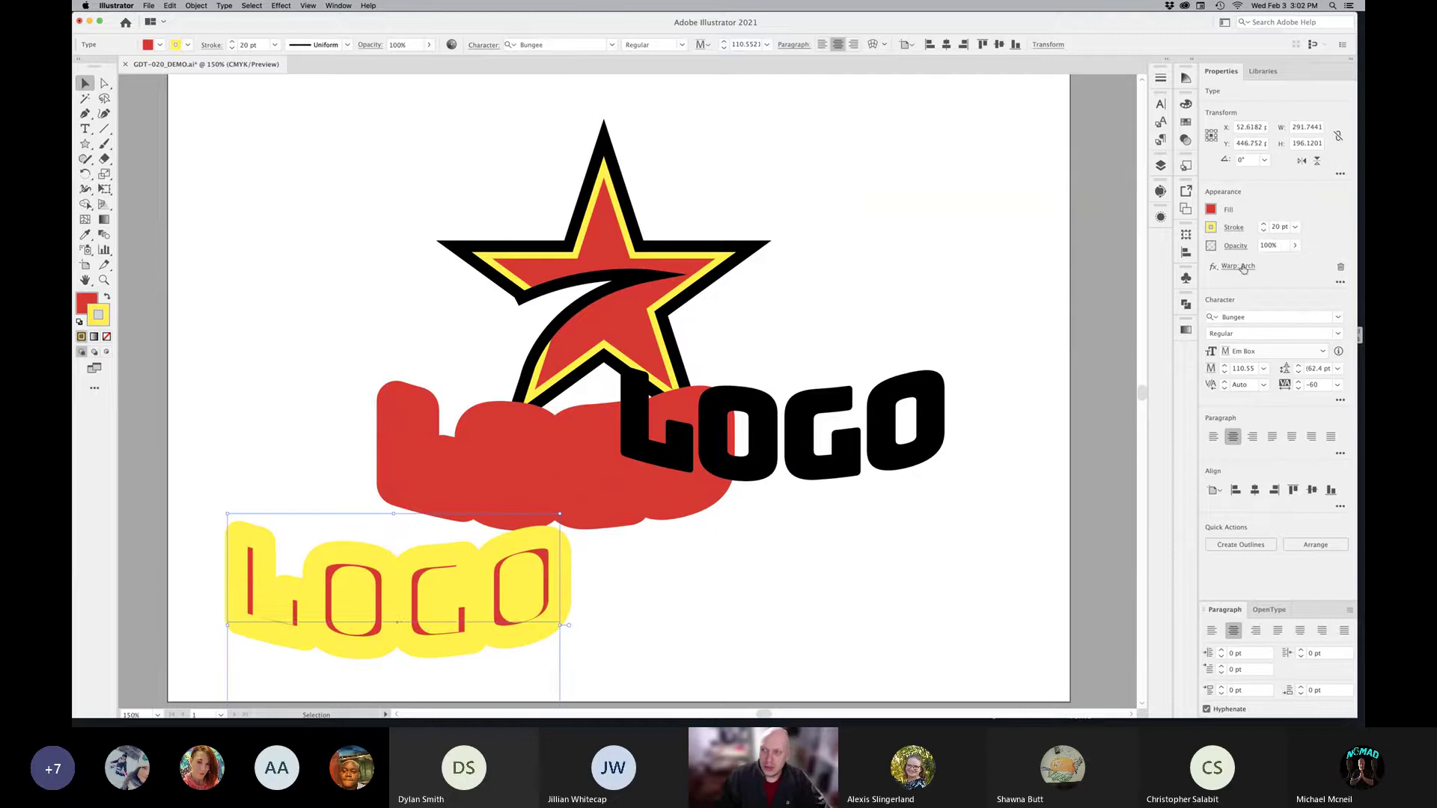
left_click(935, 458)
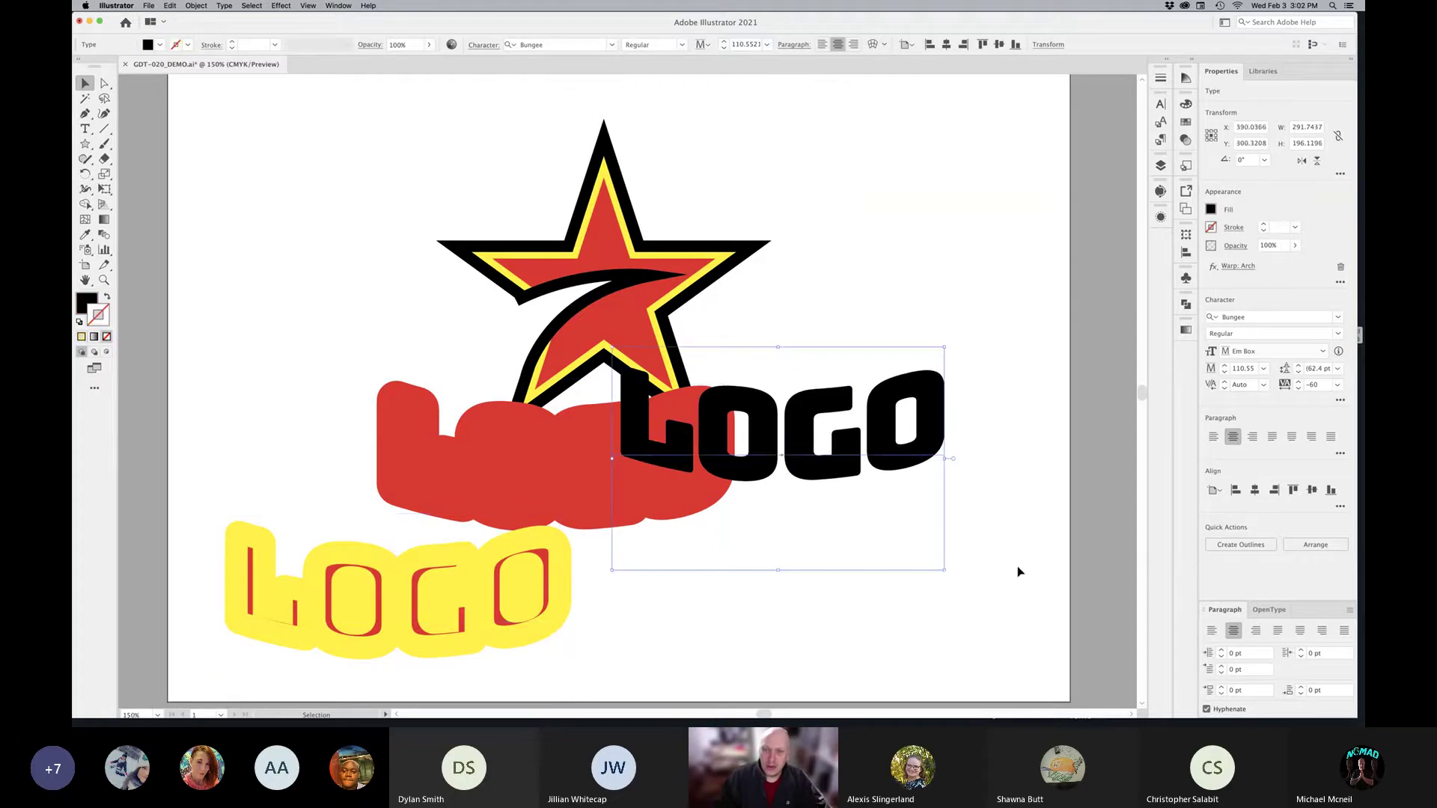
Step: Undo the moves of the LOGO text layers and deselect the artwork
key("super+z")
key("super+z")
key("super+z")
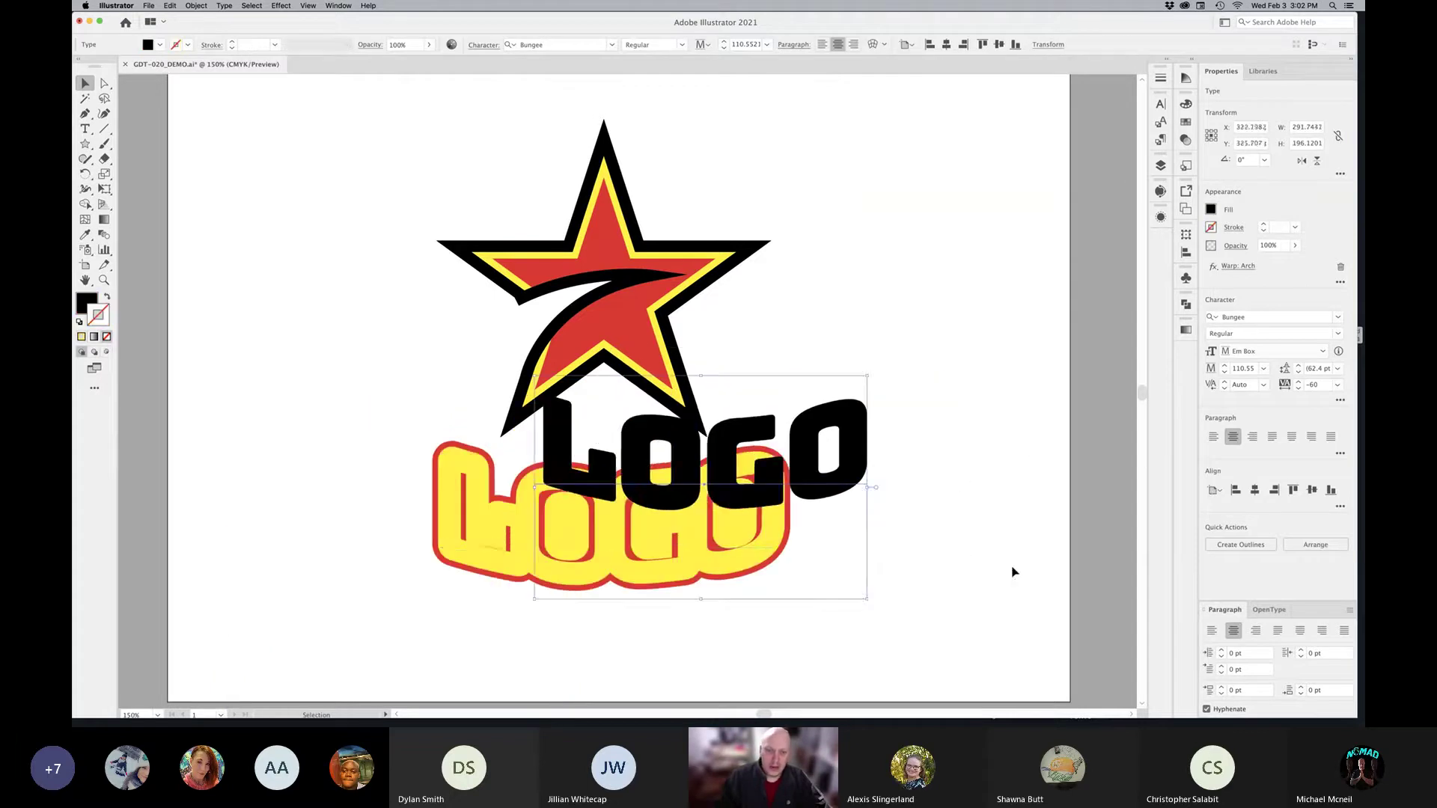
key("super+z")
left_click(923, 449)
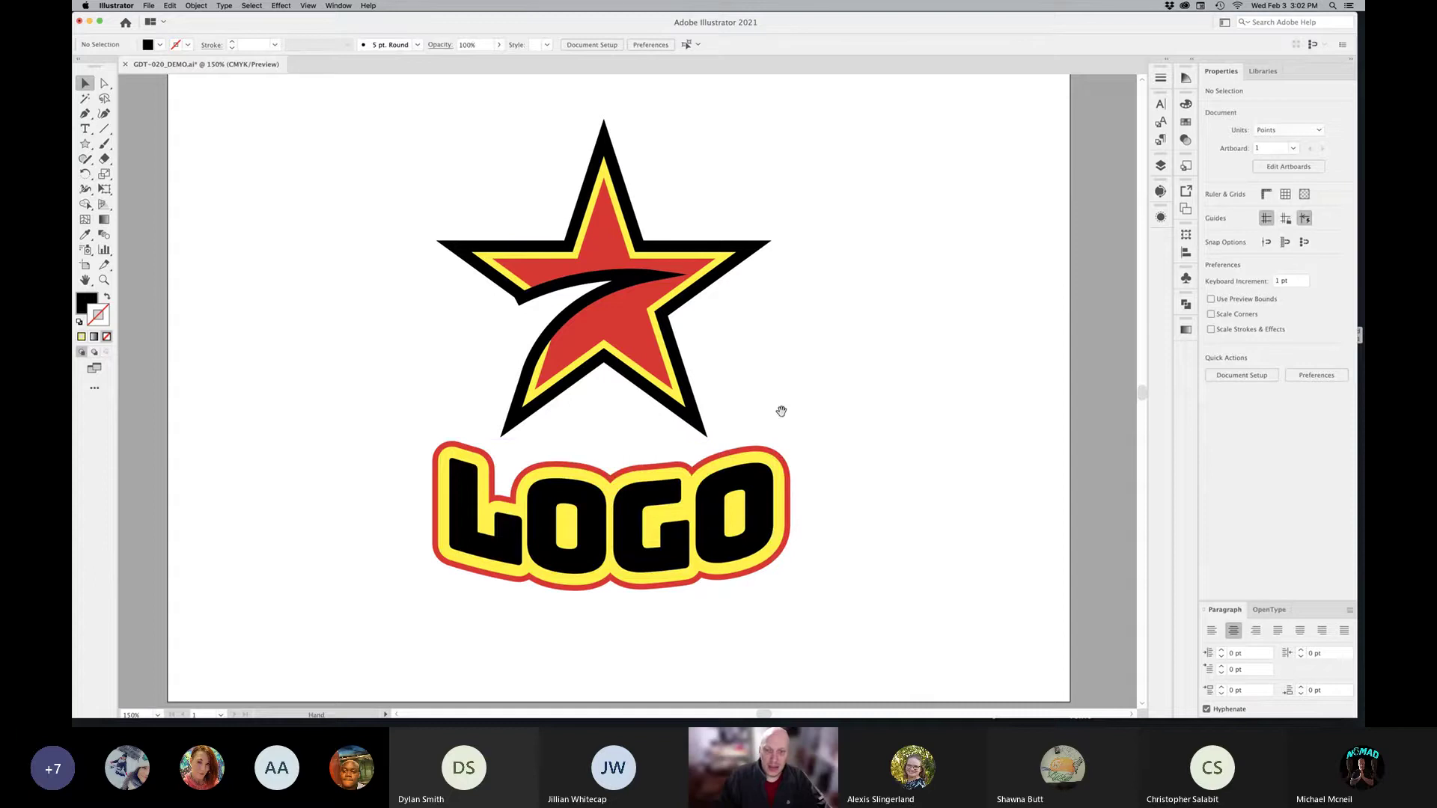
Step: Duplicate Artboard 1 together with its star and LOGO artwork
left_click_drag(776, 404, 689, 359)
key("super+minus")
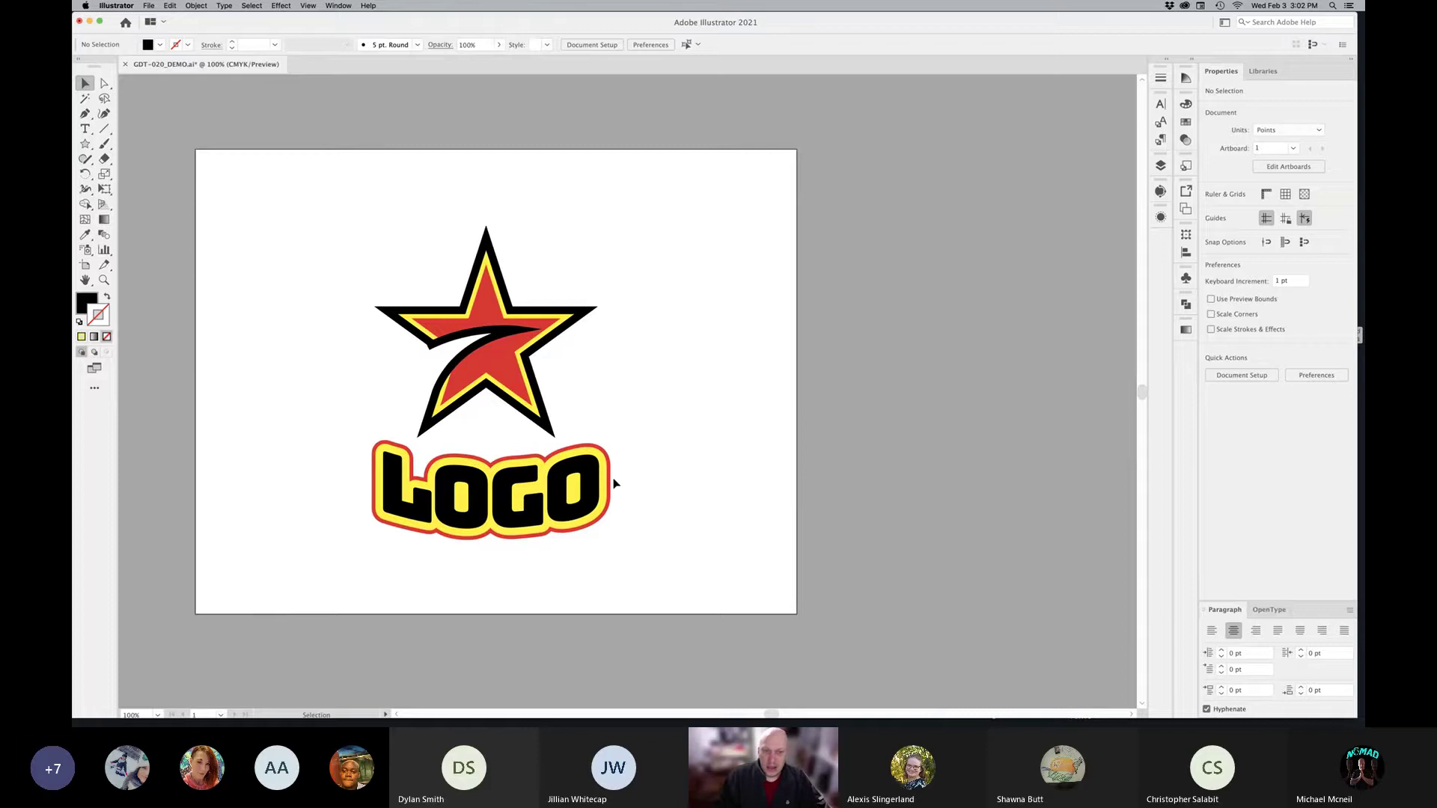
left_click_drag(746, 454, 665, 457)
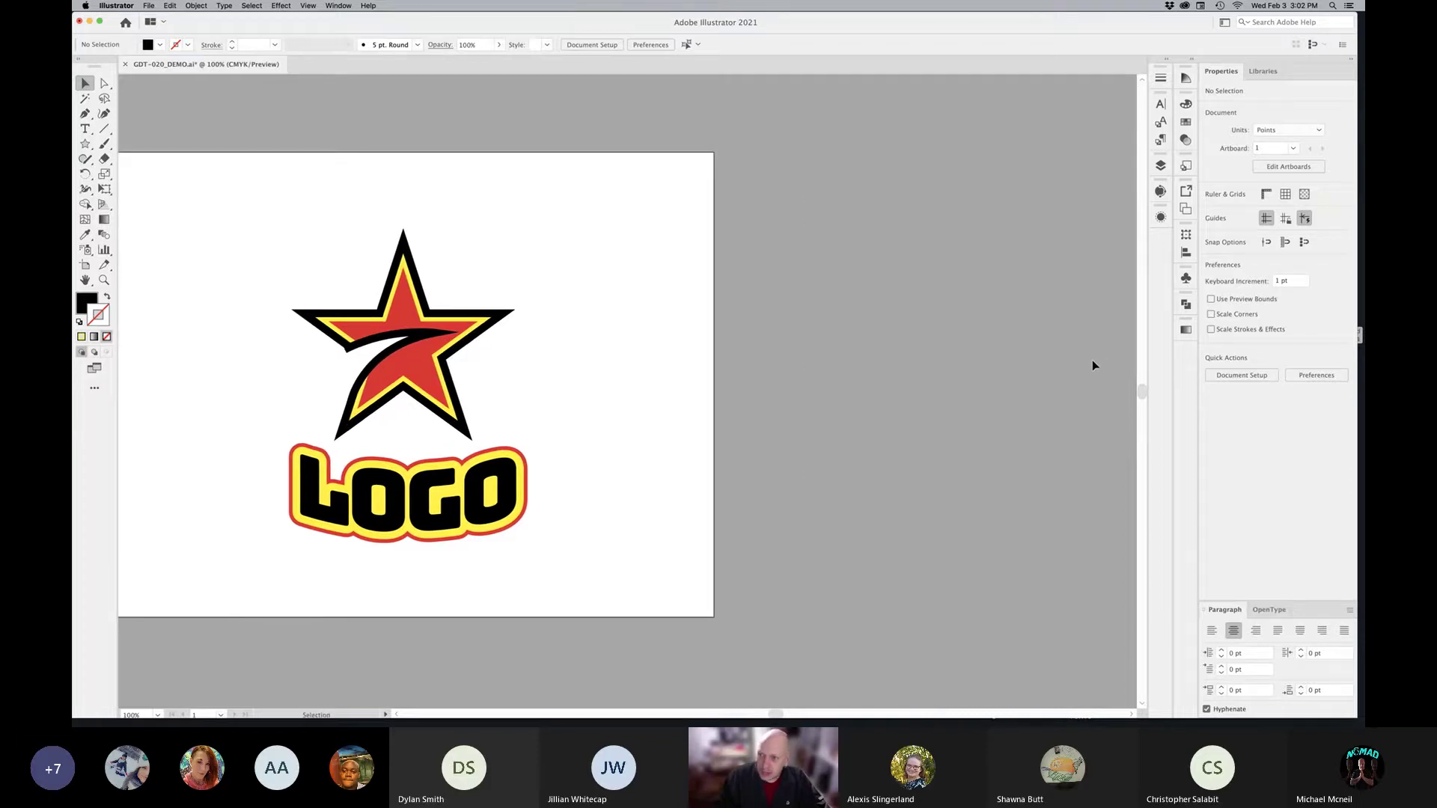
left_click(1183, 211)
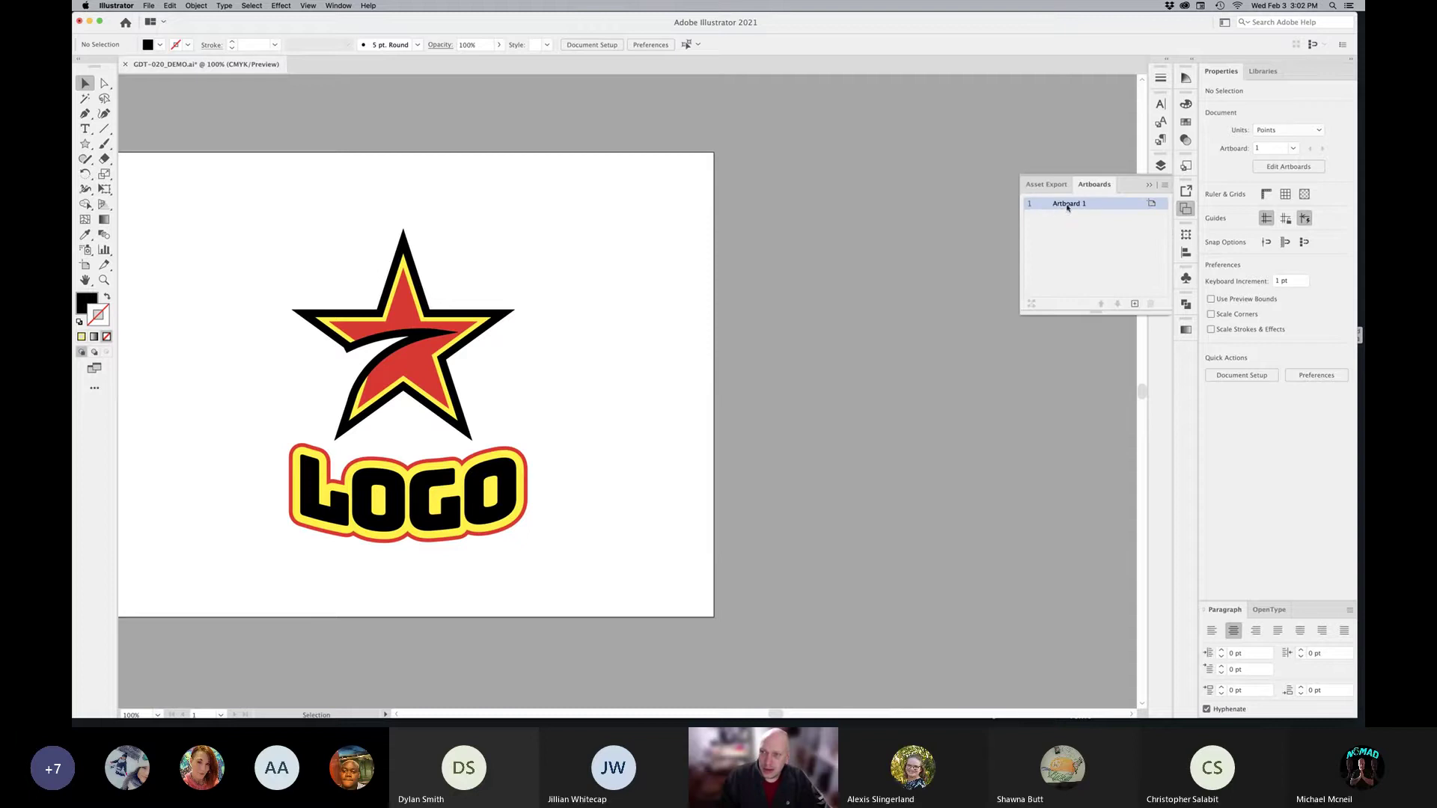
left_click_drag(1068, 208, 1135, 305)
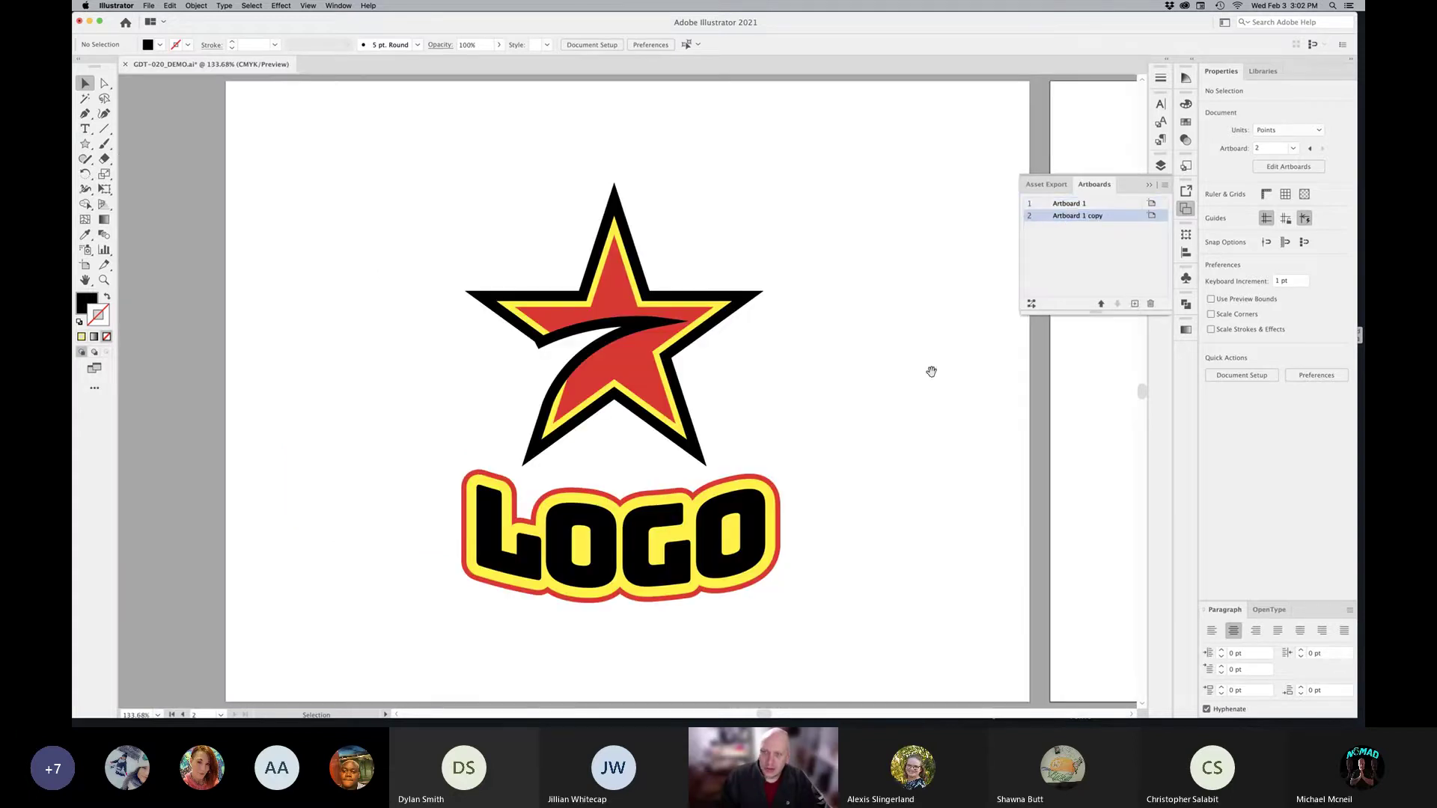
left_click_drag(870, 404, 720, 392)
key("super+minus")
key("super+minus")
left_click_drag(995, 423, 786, 423)
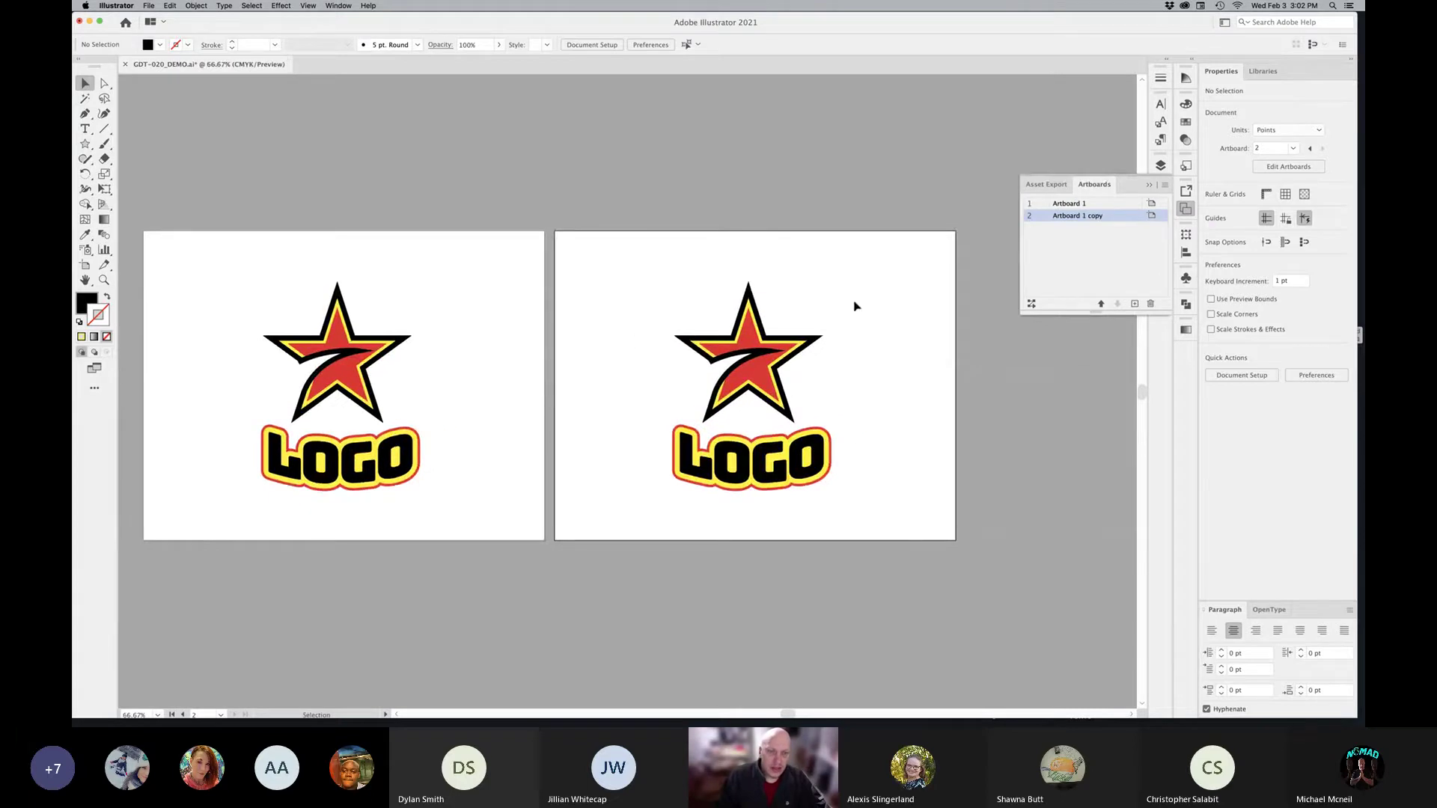
key("super+shift+z")
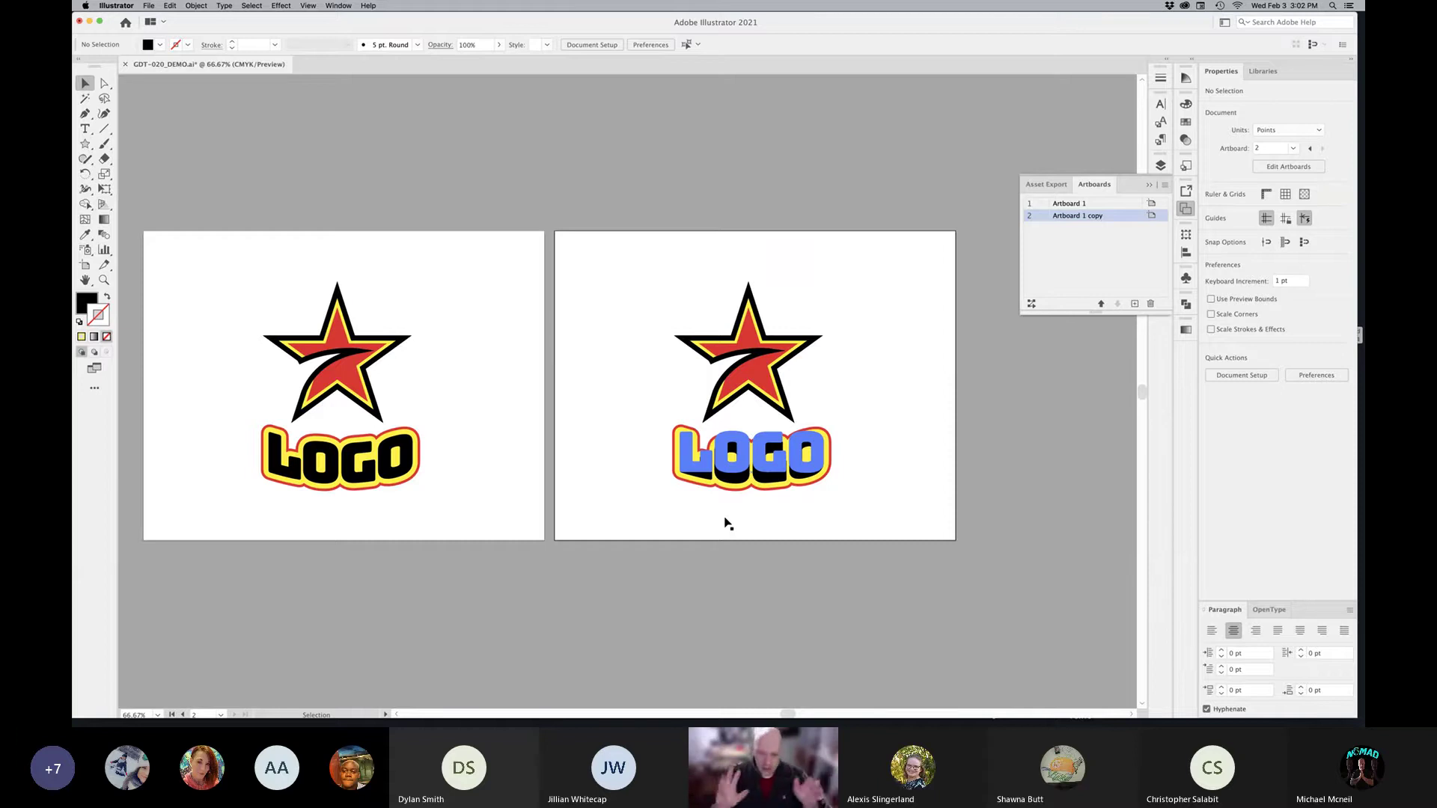
key("super+z")
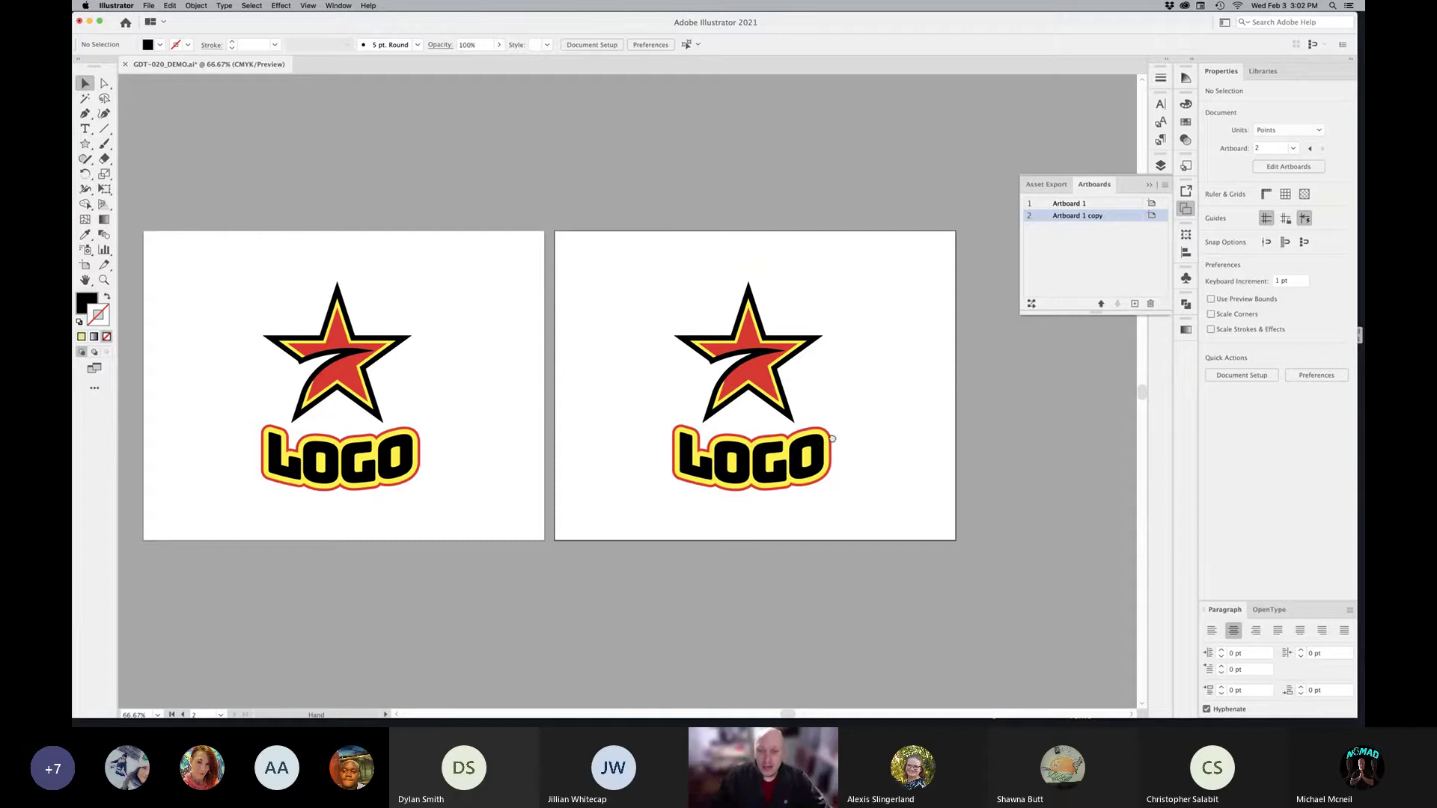
Step: Inspect the duplicated artboard's star paths and live LOGO text in Outline view, and return to Preview
left_click_drag(837, 429, 782, 446)
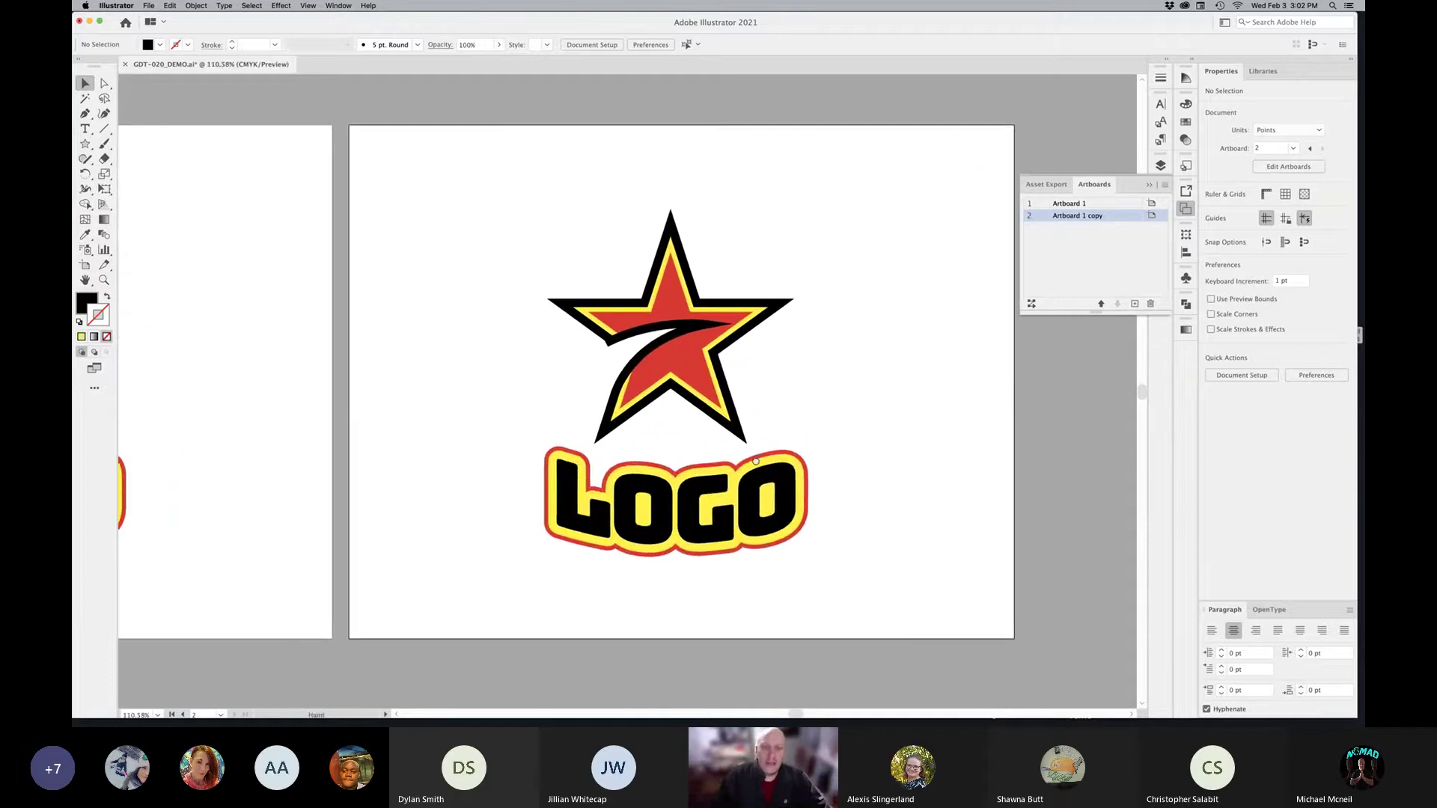
left_click(771, 519)
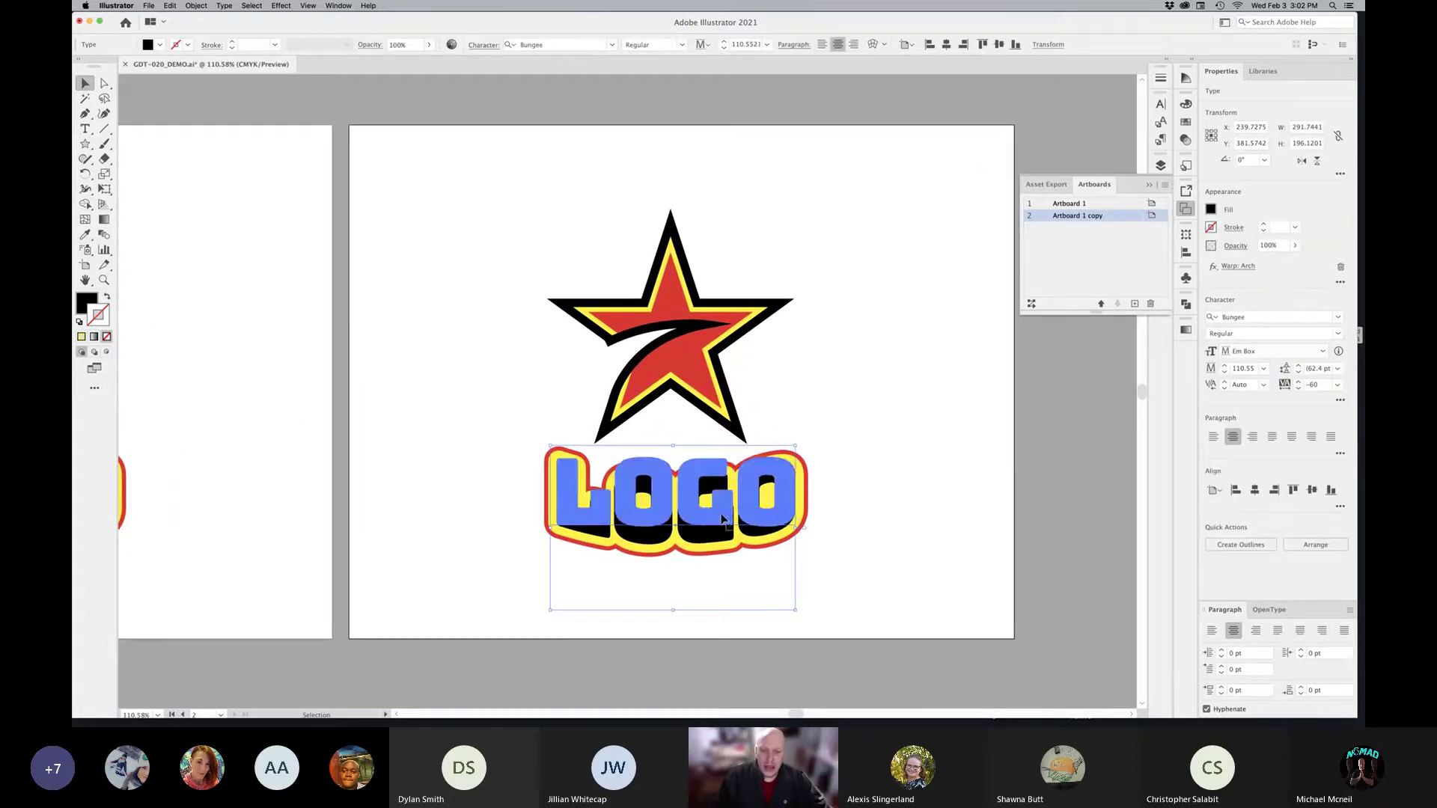
left_click(884, 551)
left_click(308, 6)
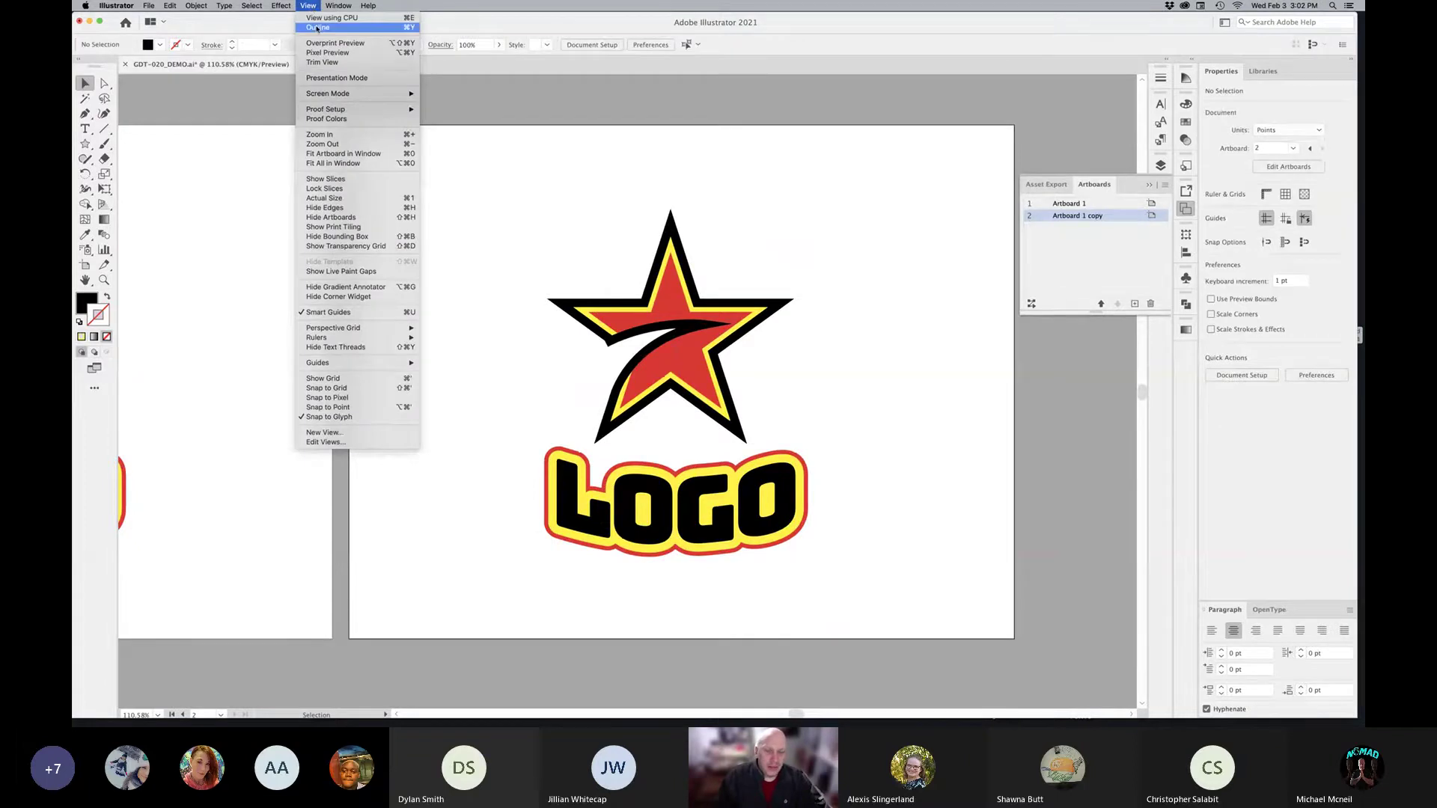
left_click(317, 28)
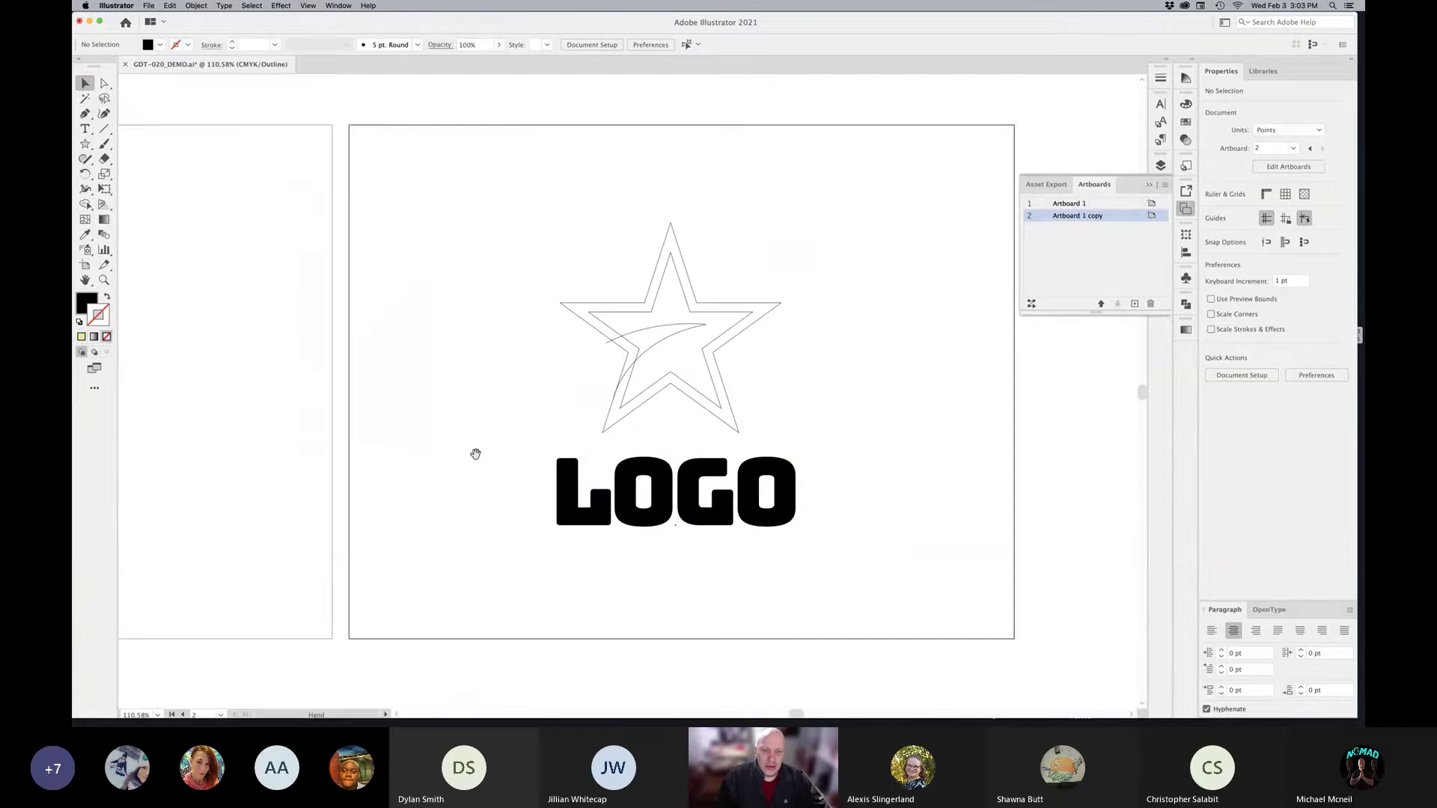
left_click_drag(477, 453, 417, 445)
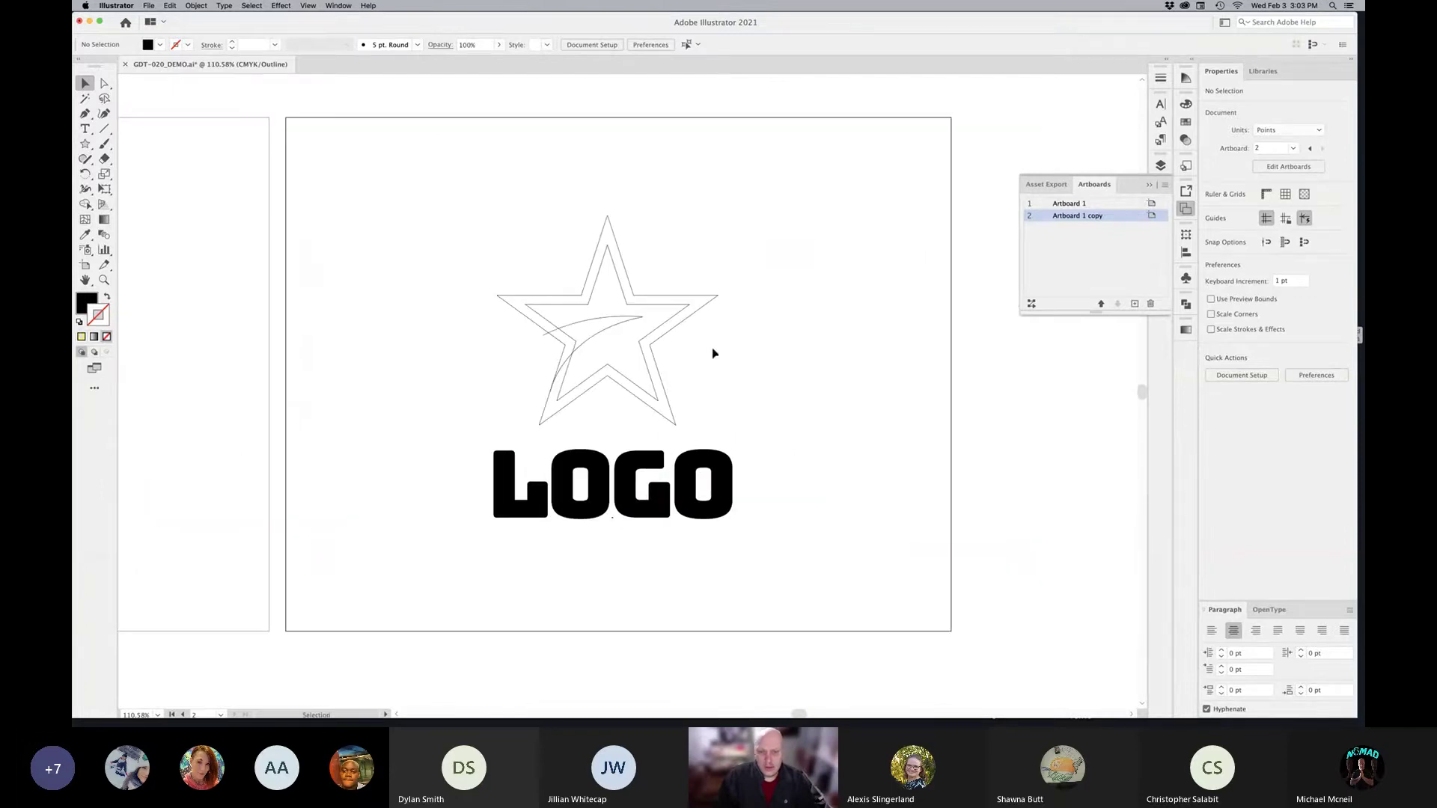
left_click(627, 306)
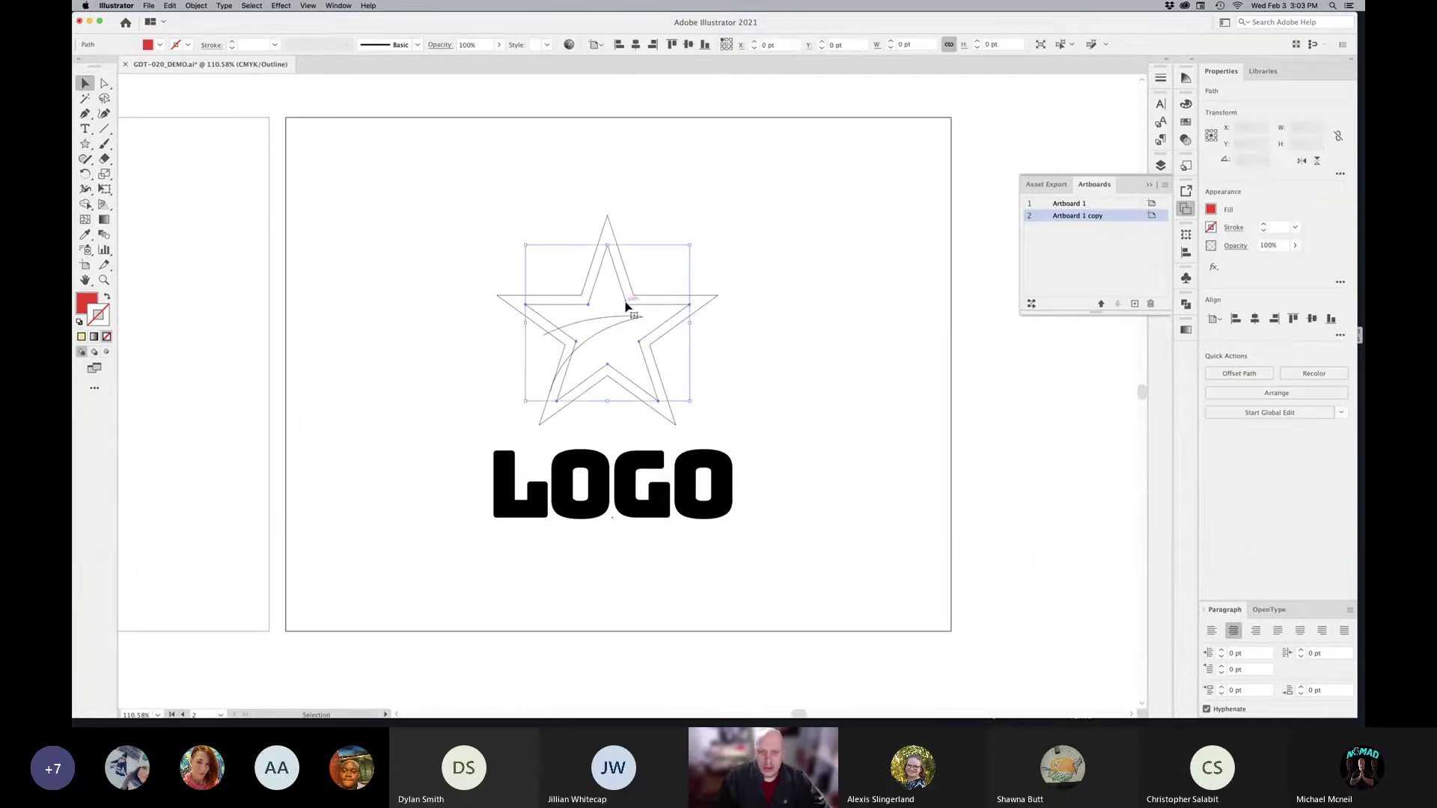
left_click(621, 521)
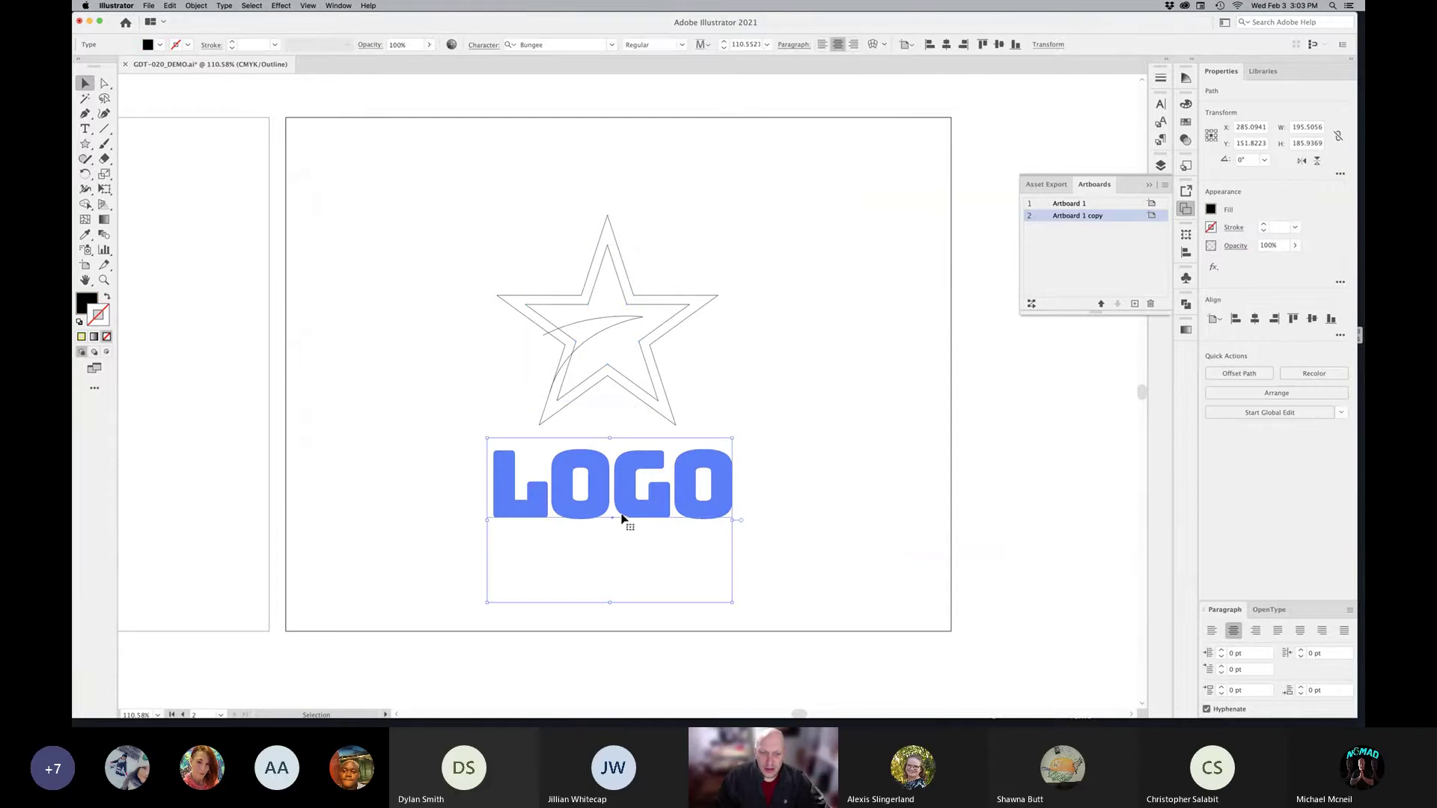
left_click(834, 539)
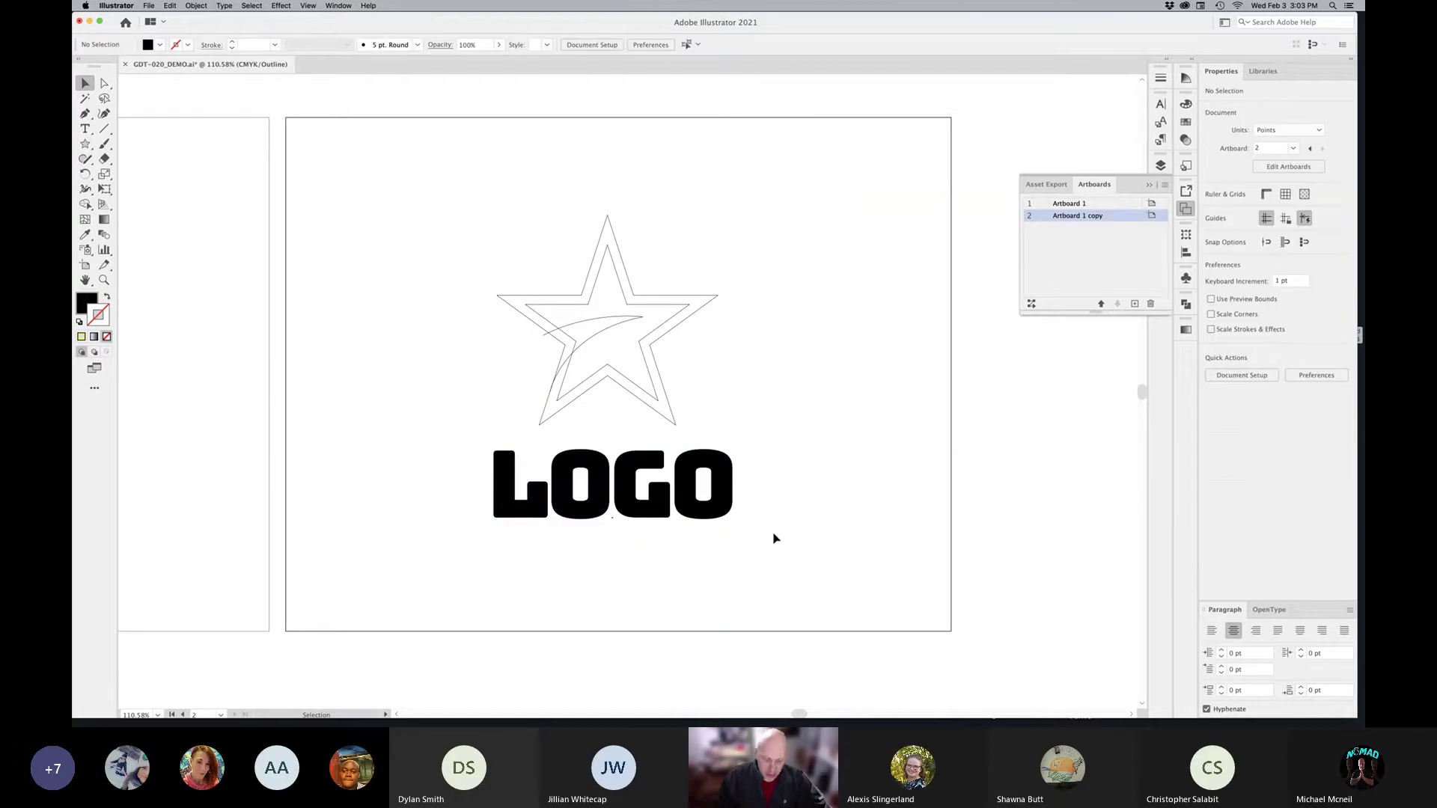
key("super+y")
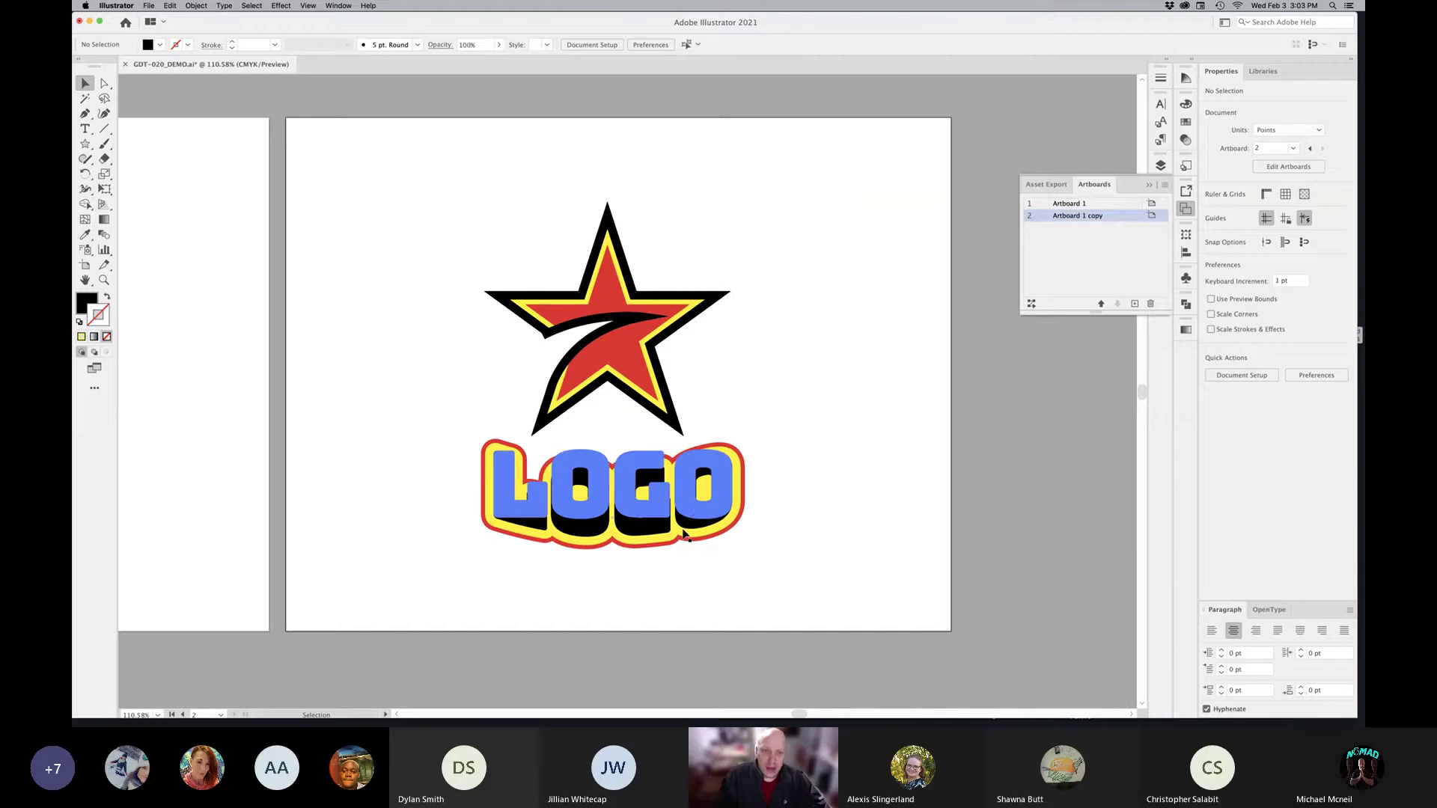
Step: Highlight characters in the copied LOGO text to check that it is editable type, and deselect it
key("t")
left_click_drag(671, 515, 554, 506)
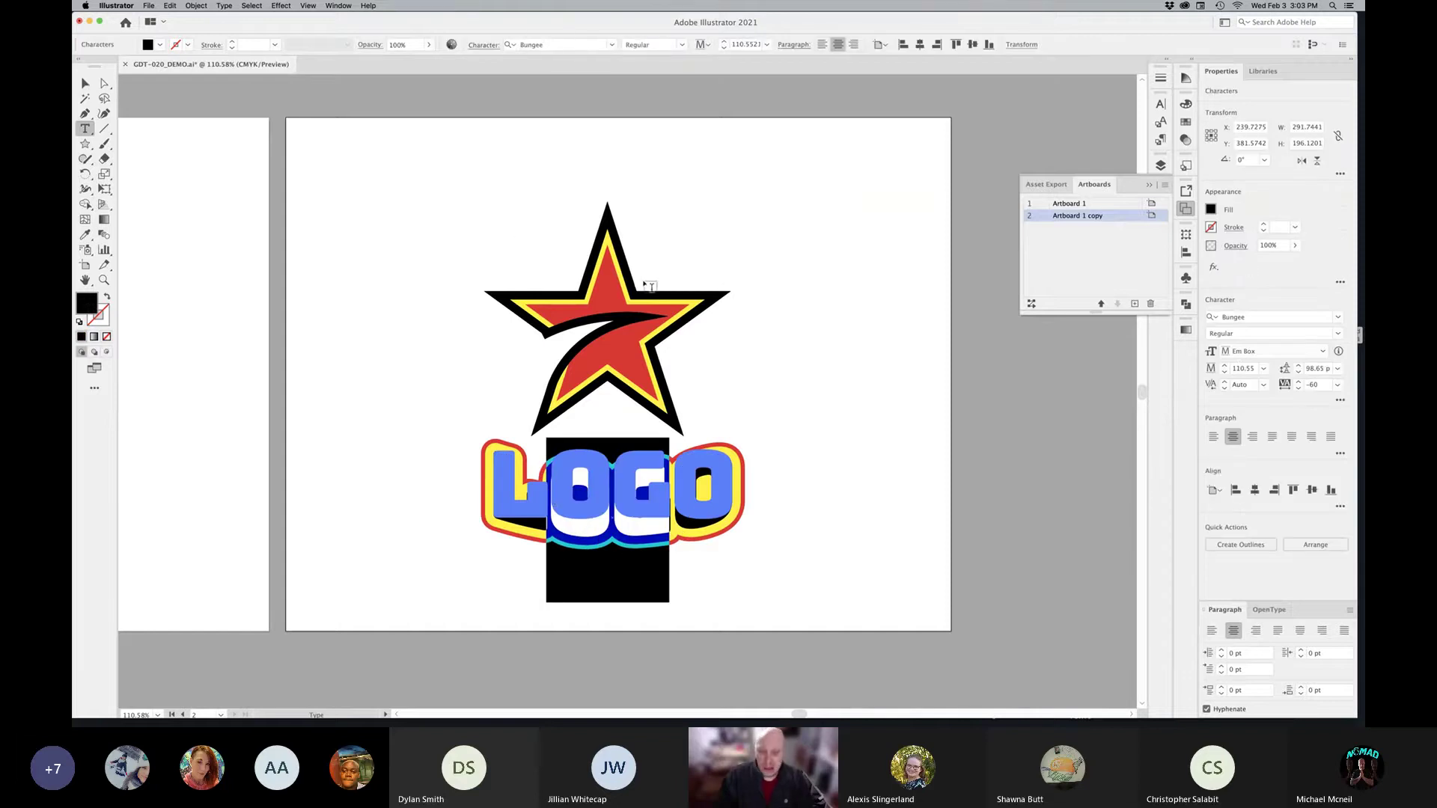
left_click(83, 83)
left_click(856, 477)
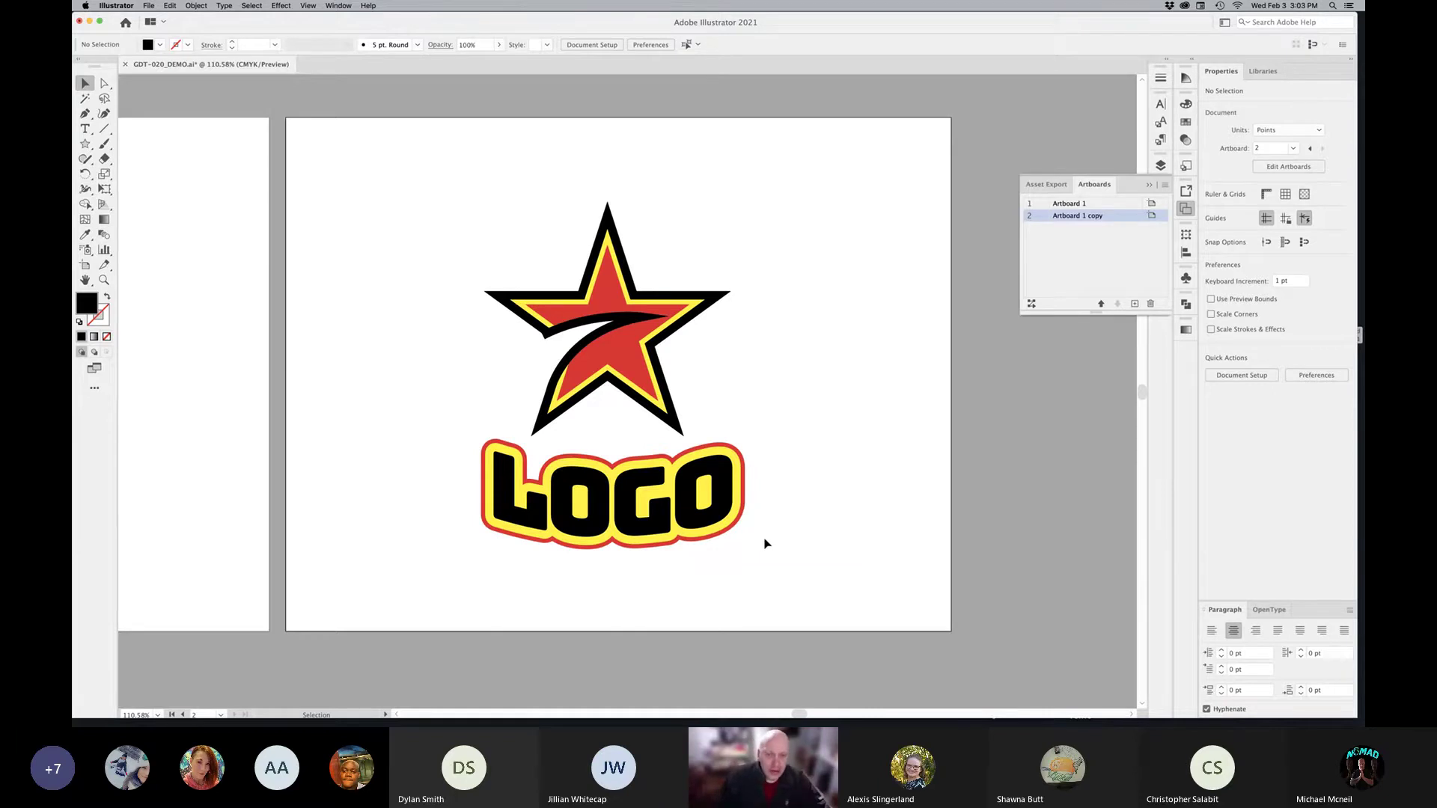
Step: Convert all stacked LOGO text layers on the duplicated artboard to outlines and deselect them
left_click(617, 588)
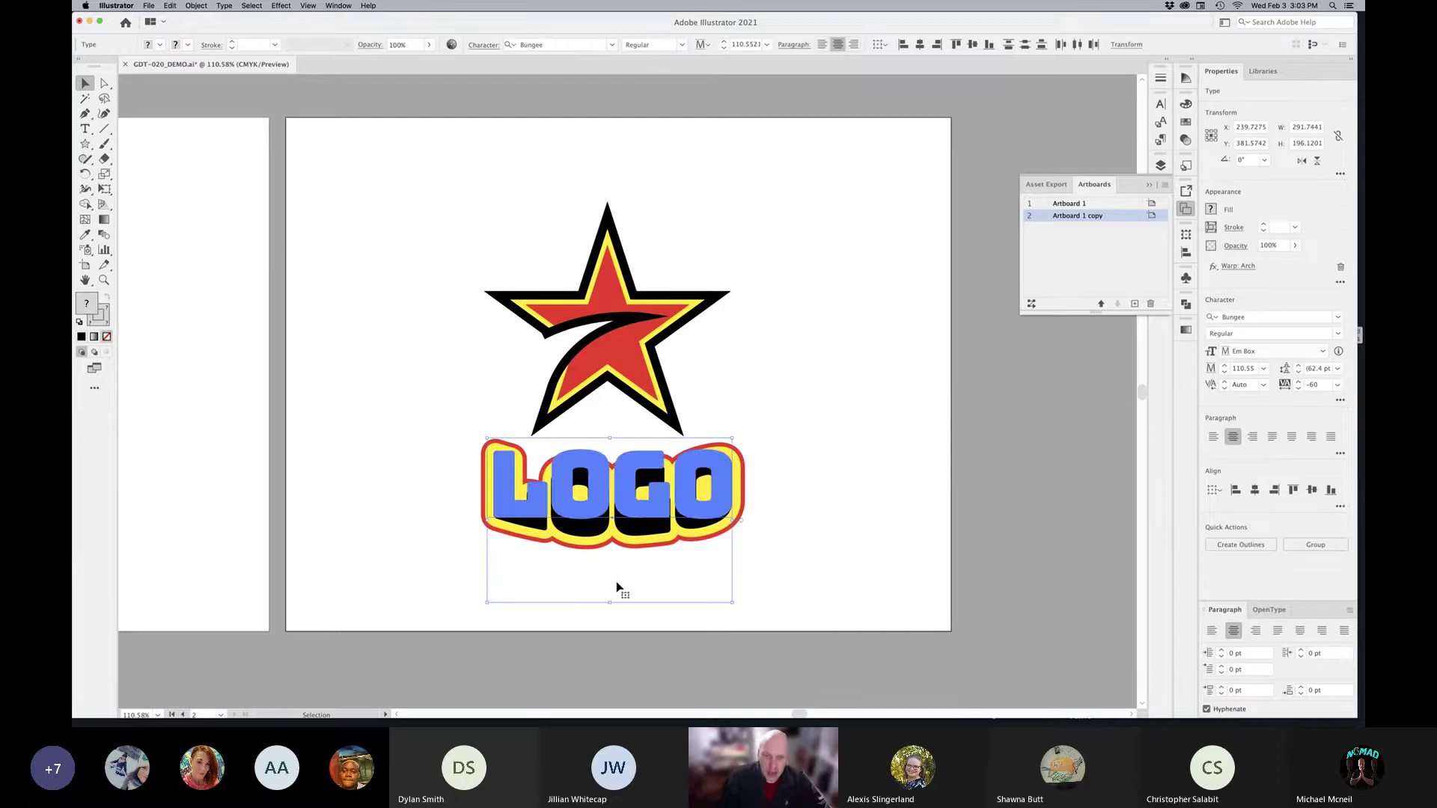
left_click(711, 595)
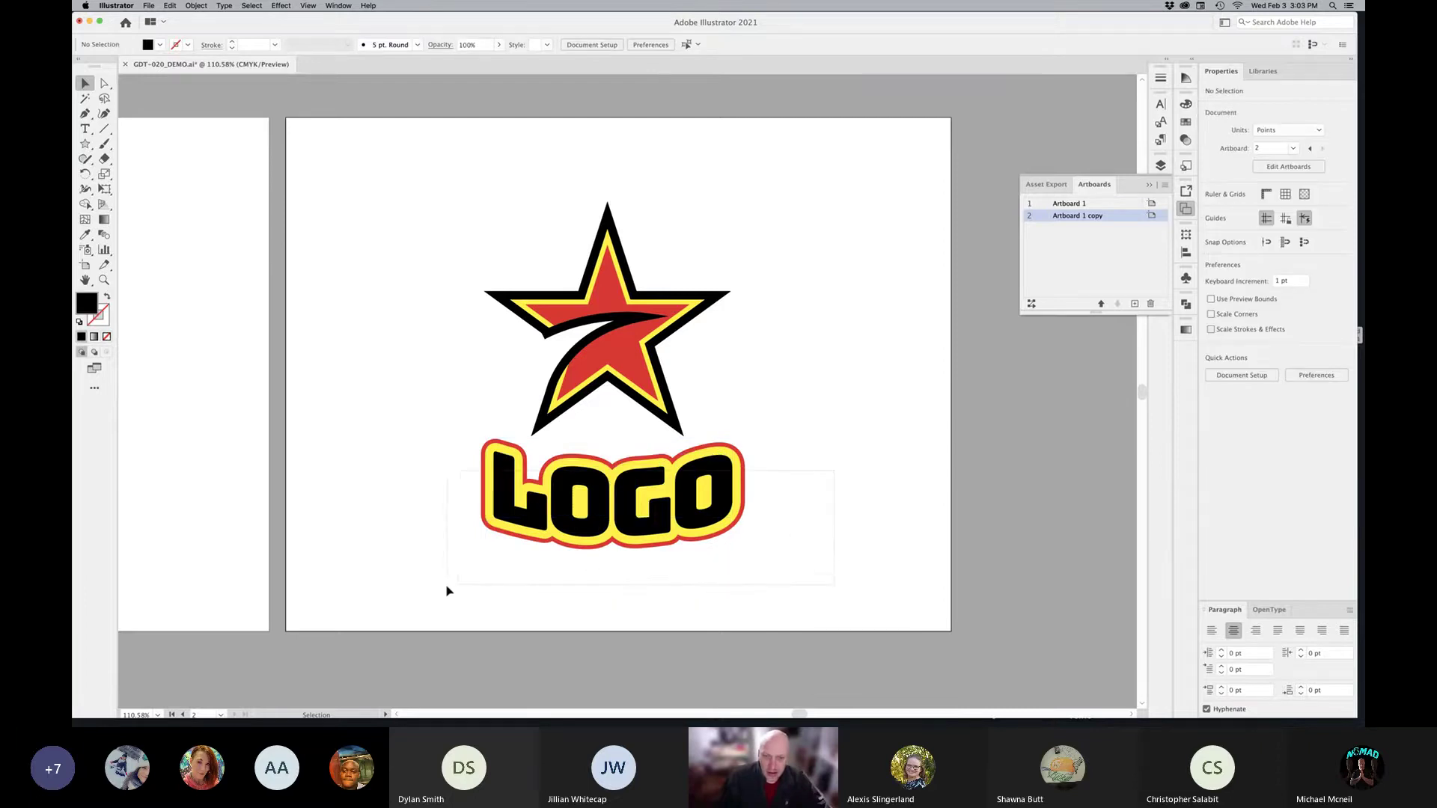
left_click_drag(446, 592, 447, 584)
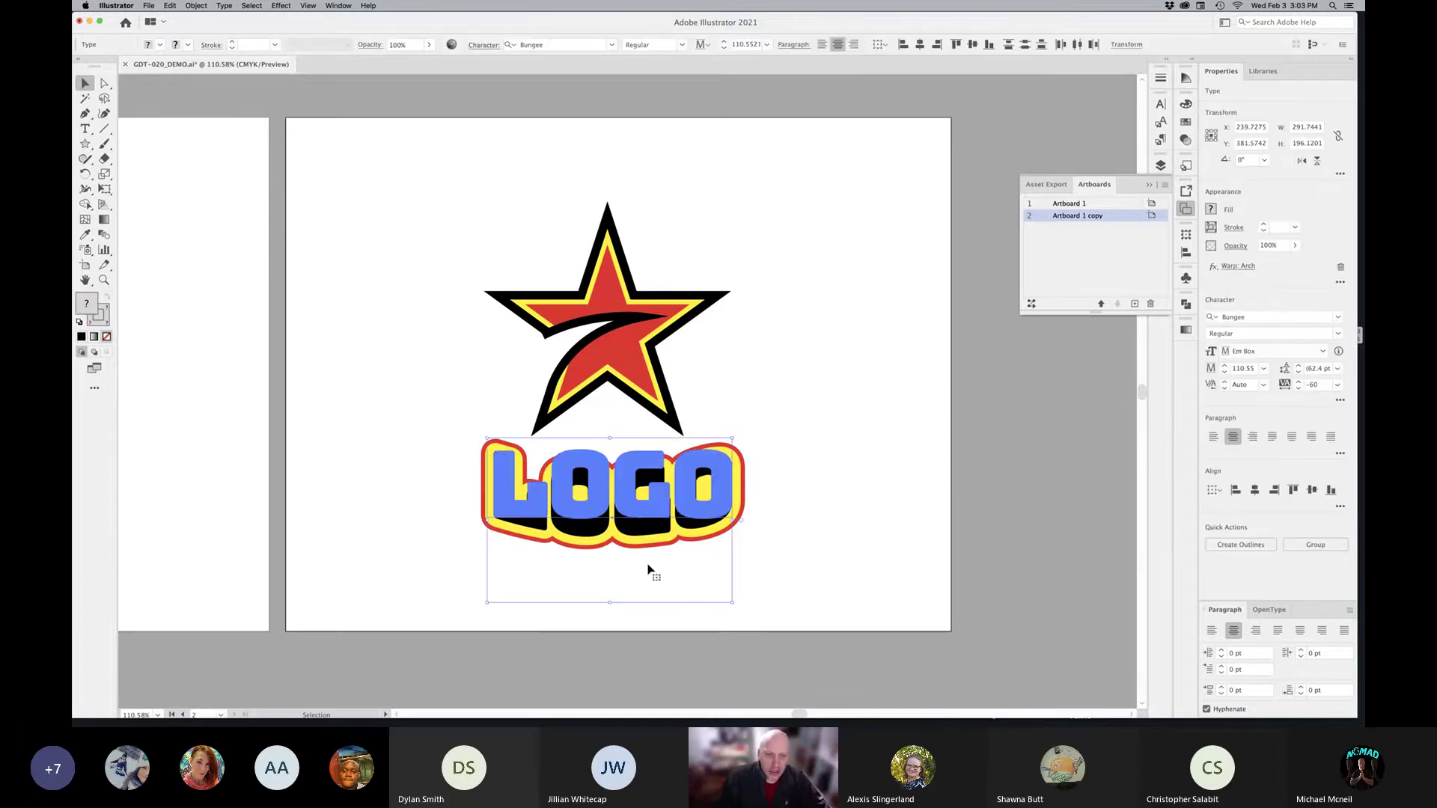
left_click(223, 6)
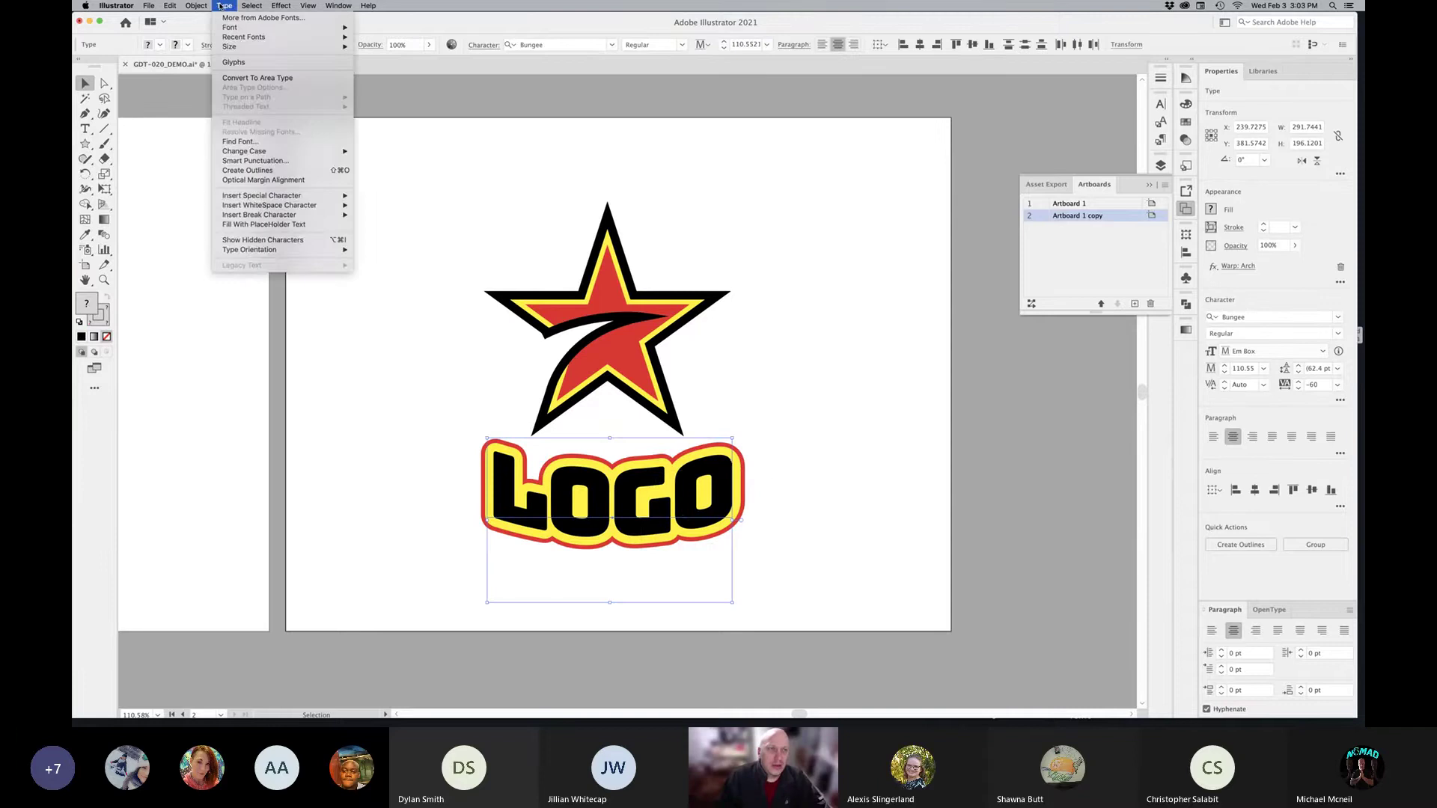
left_click(254, 170)
left_click(823, 476)
Step: Compare the outlined LOGO in Outline and Preview modes, selecting its letters to examine the unexpanded Arch warp
key("super+y")
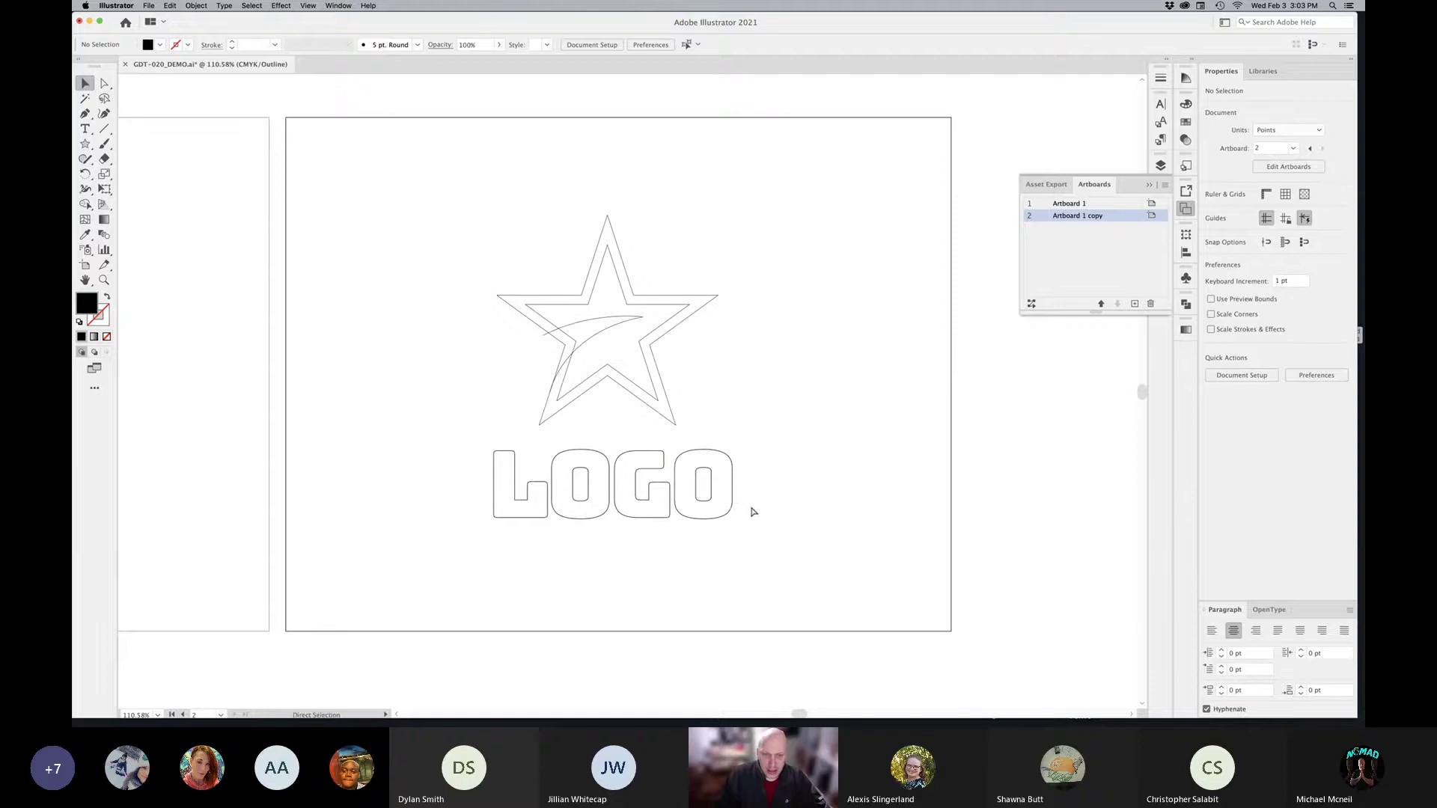
key("super+y")
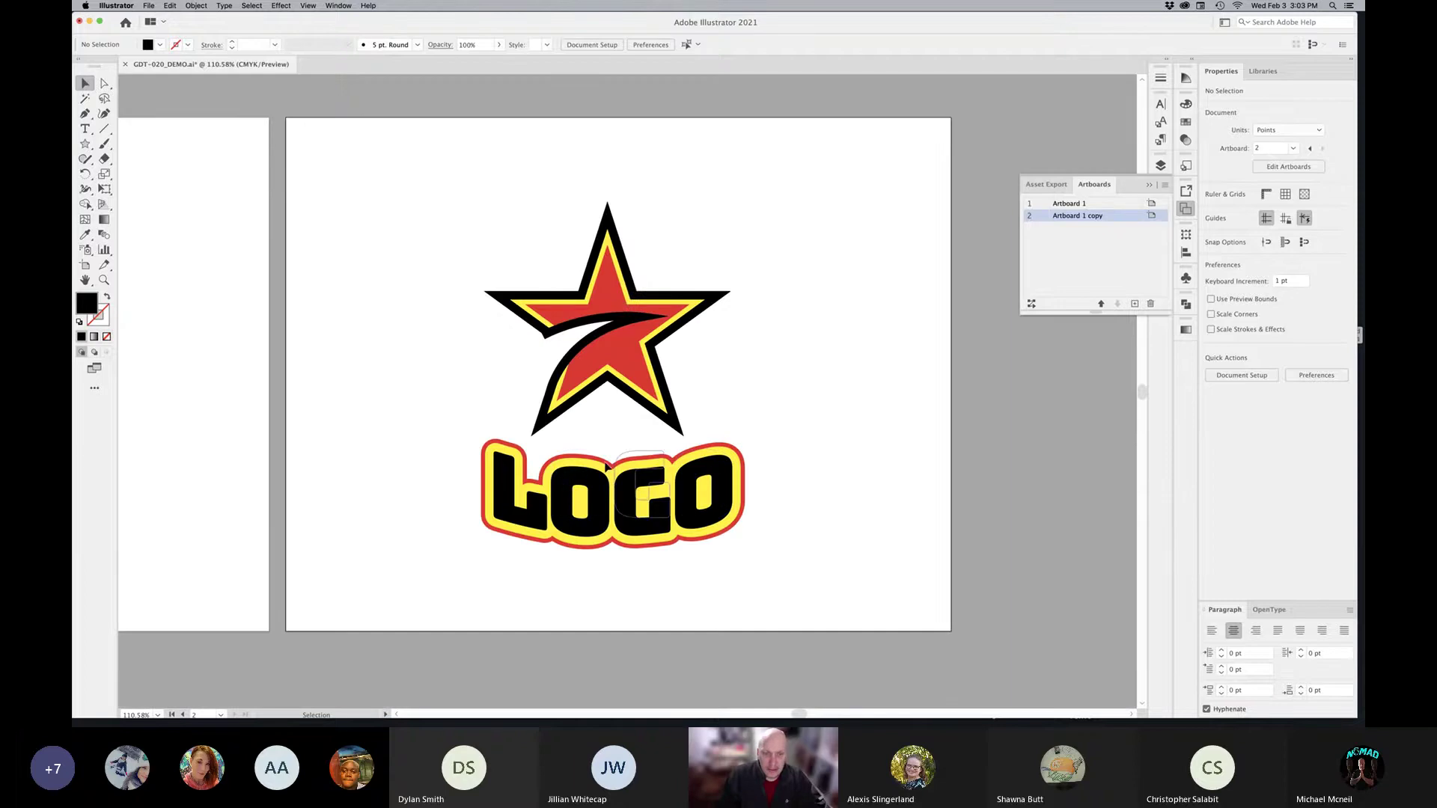
key("super+y")
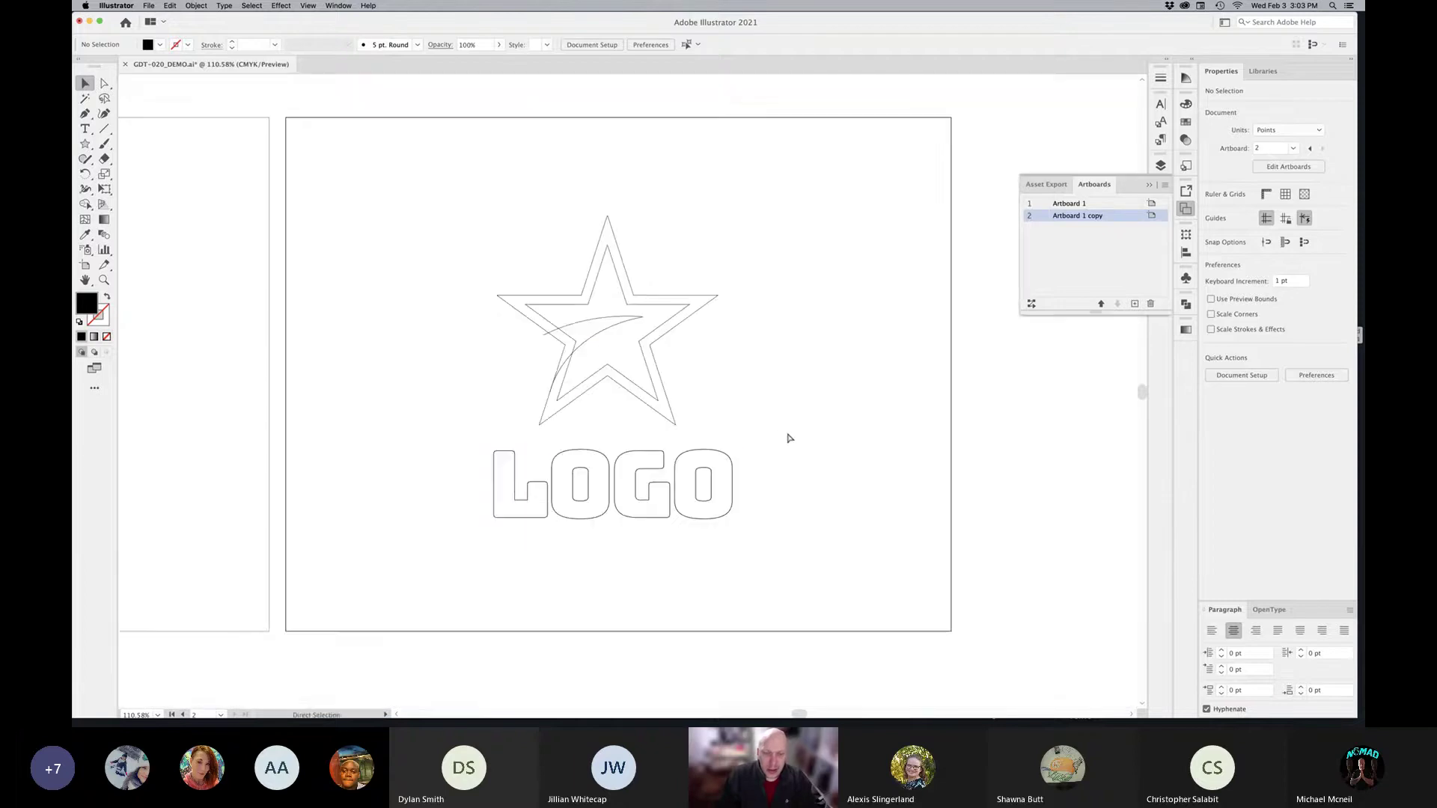
left_click(727, 484)
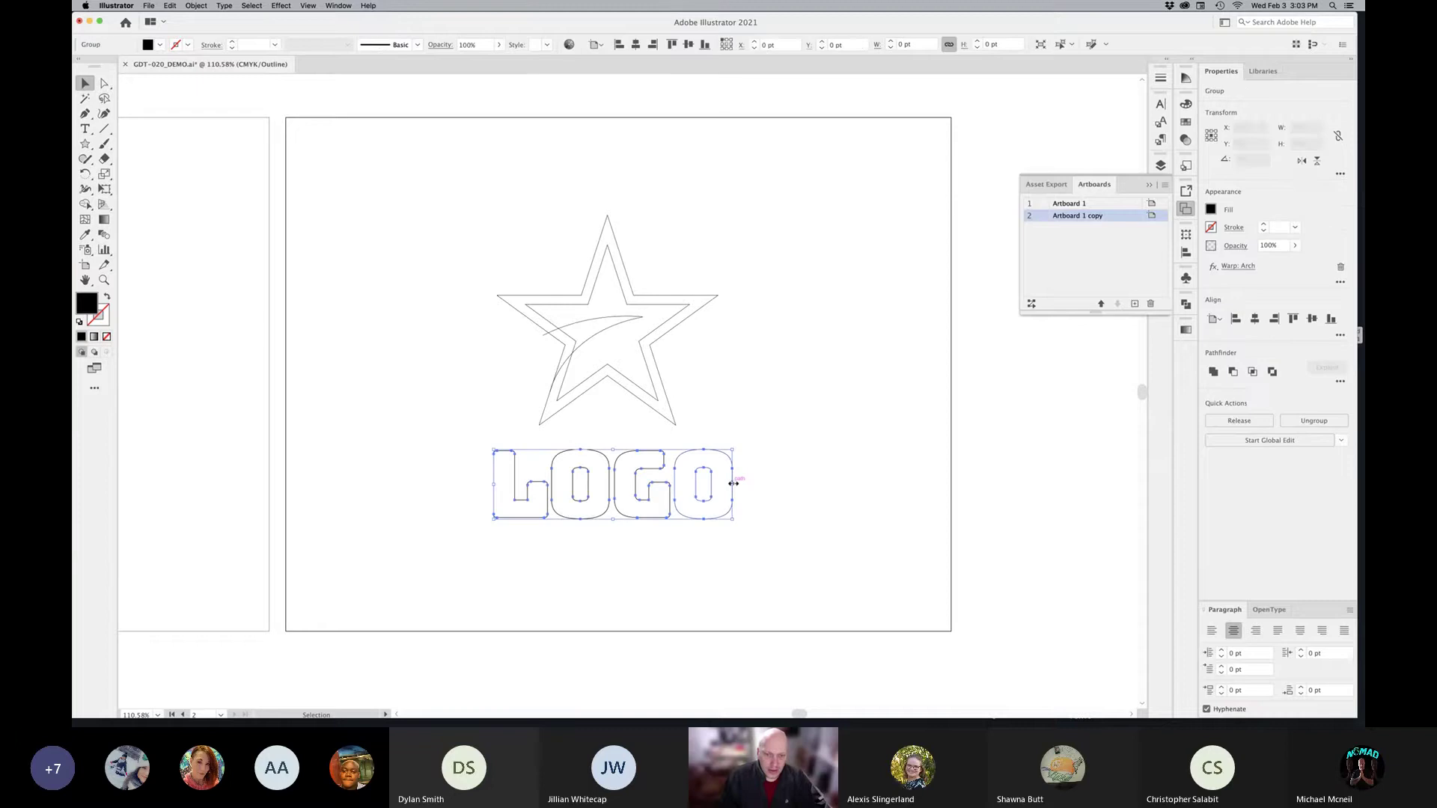
left_click_drag(456, 549, 414, 546)
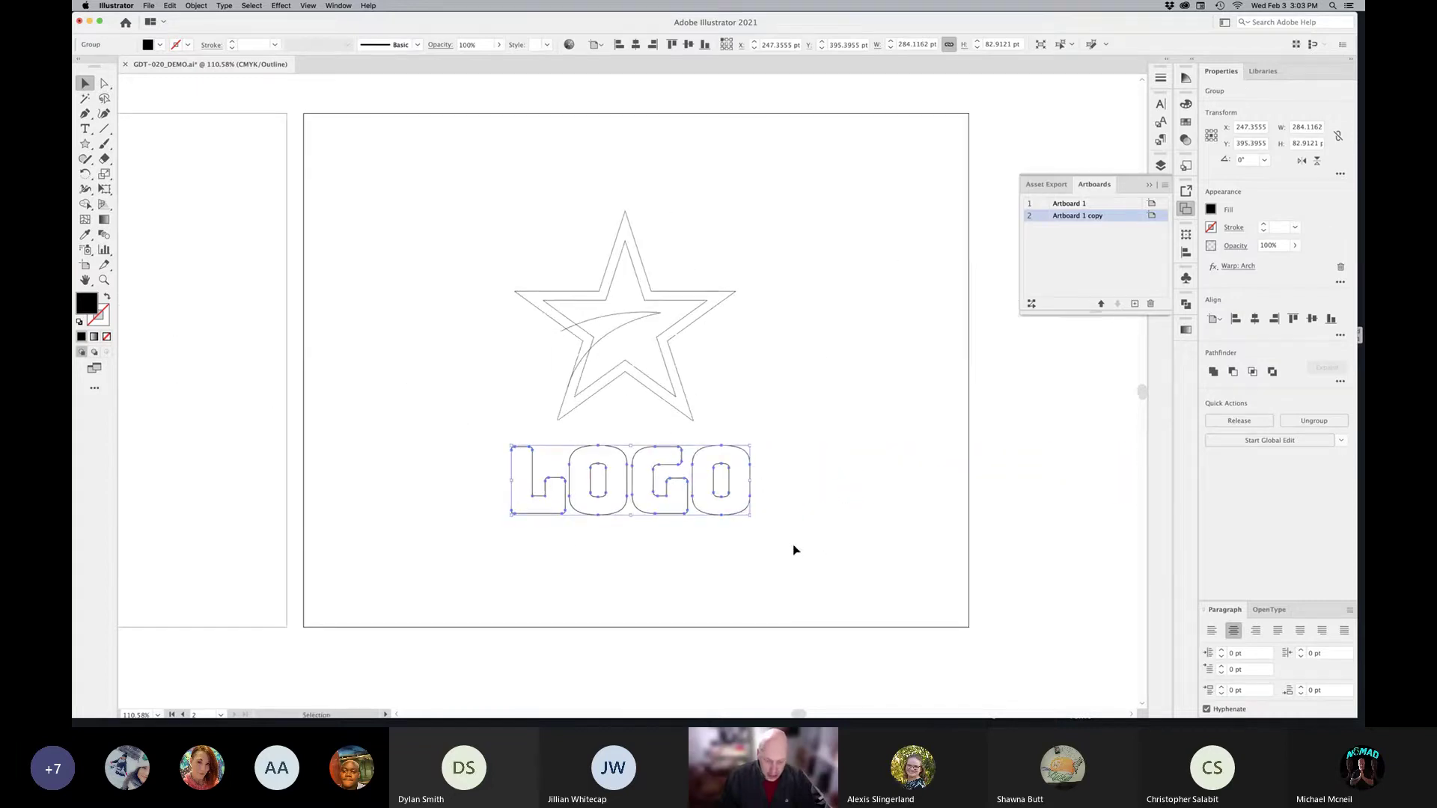
key("super+y")
Step: Expand the appearance of all stacked LOGO groups, check their paths in Outline view, and deselect them
mouse_move(838, 571)
left_mouse_down()
mouse_move(659, 505)
mouse_move(649, 473)
left_mouse_up()
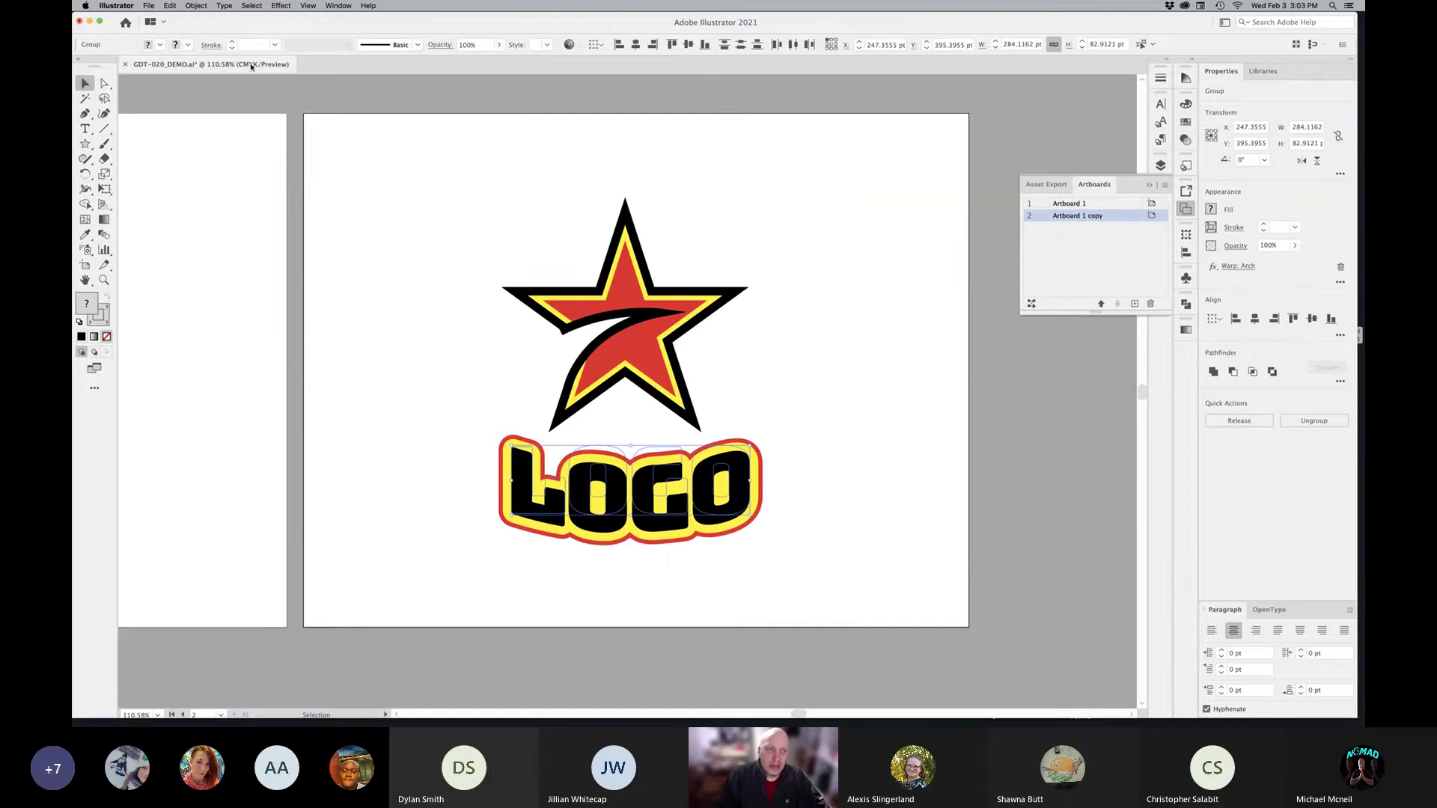
left_click(203, 6)
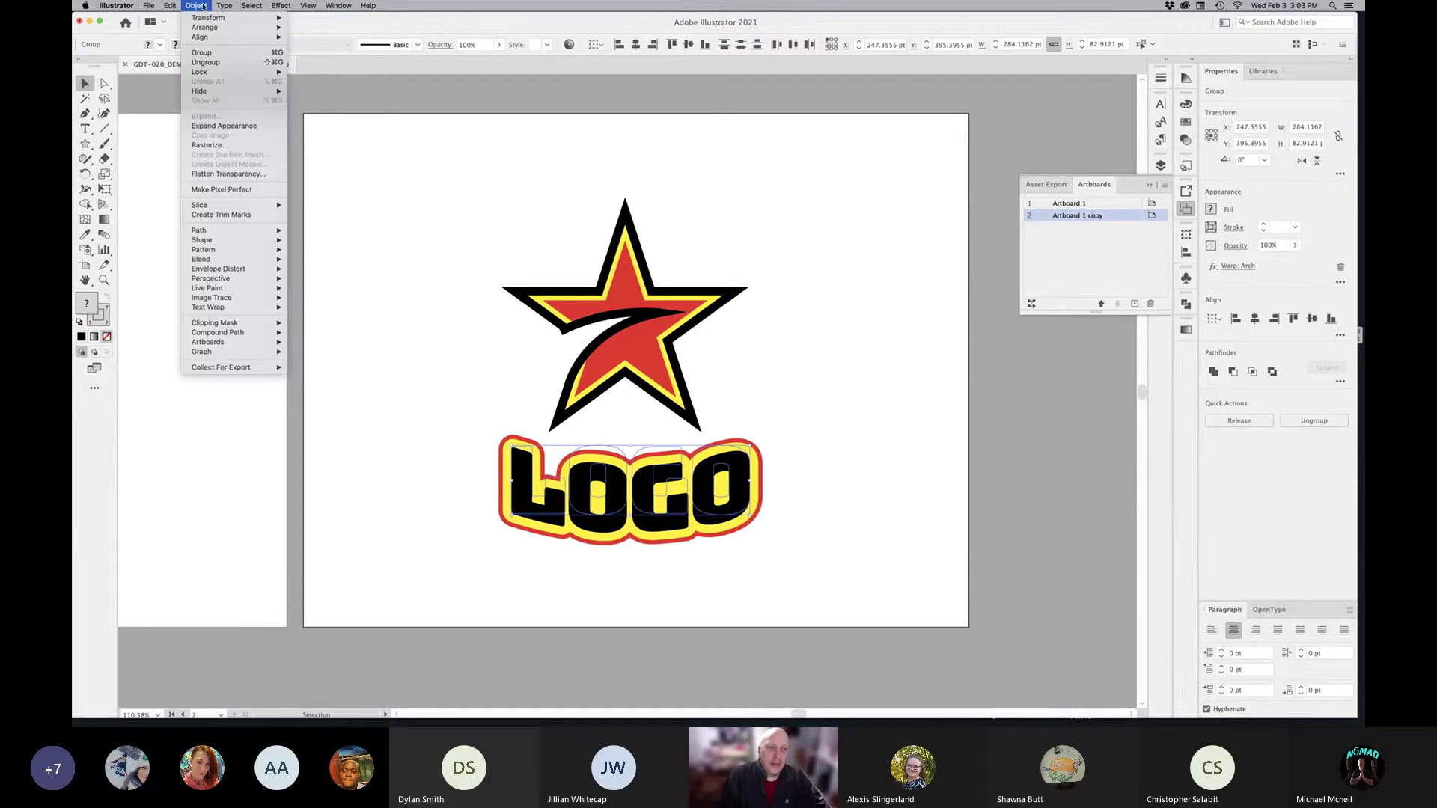
left_click(226, 127)
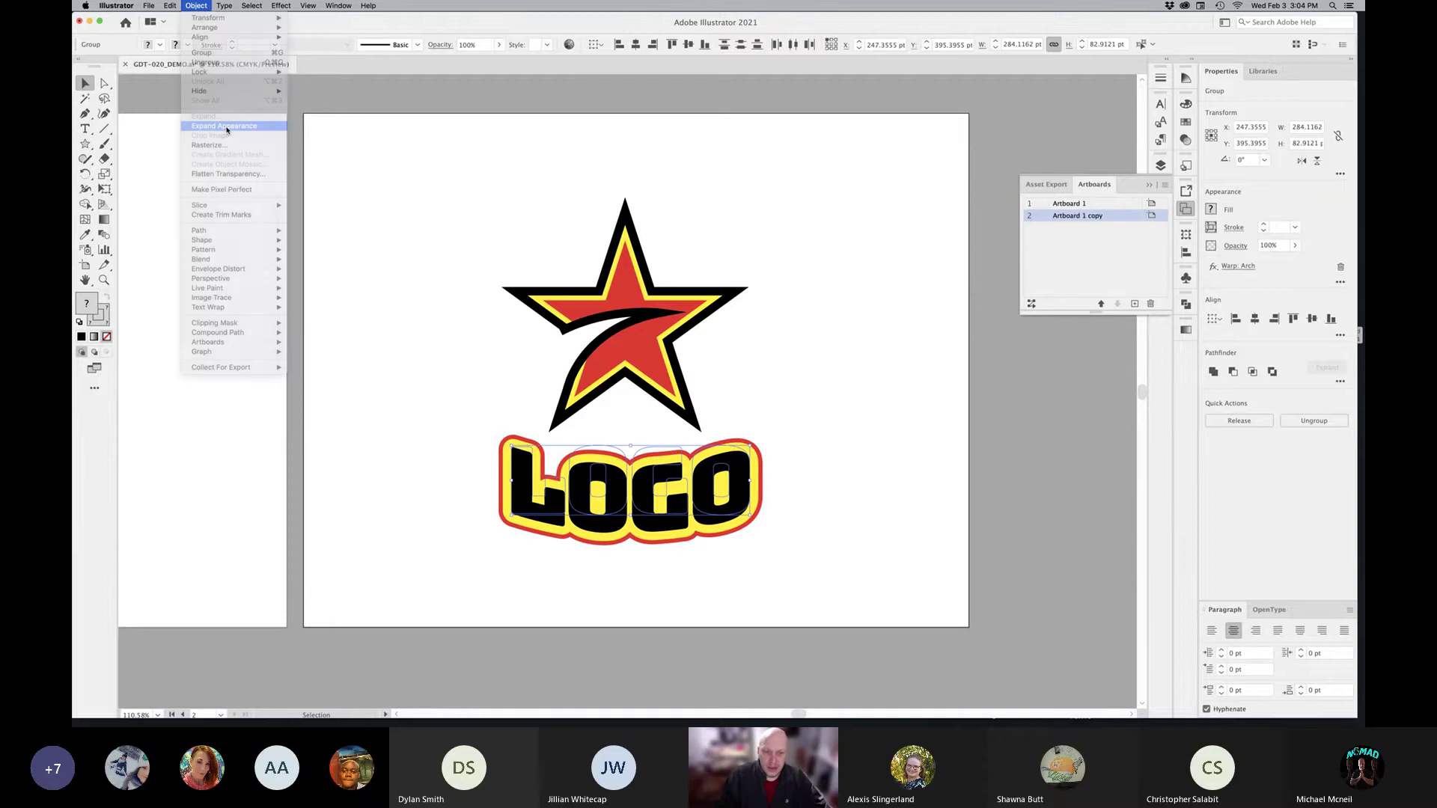
key("super+y")
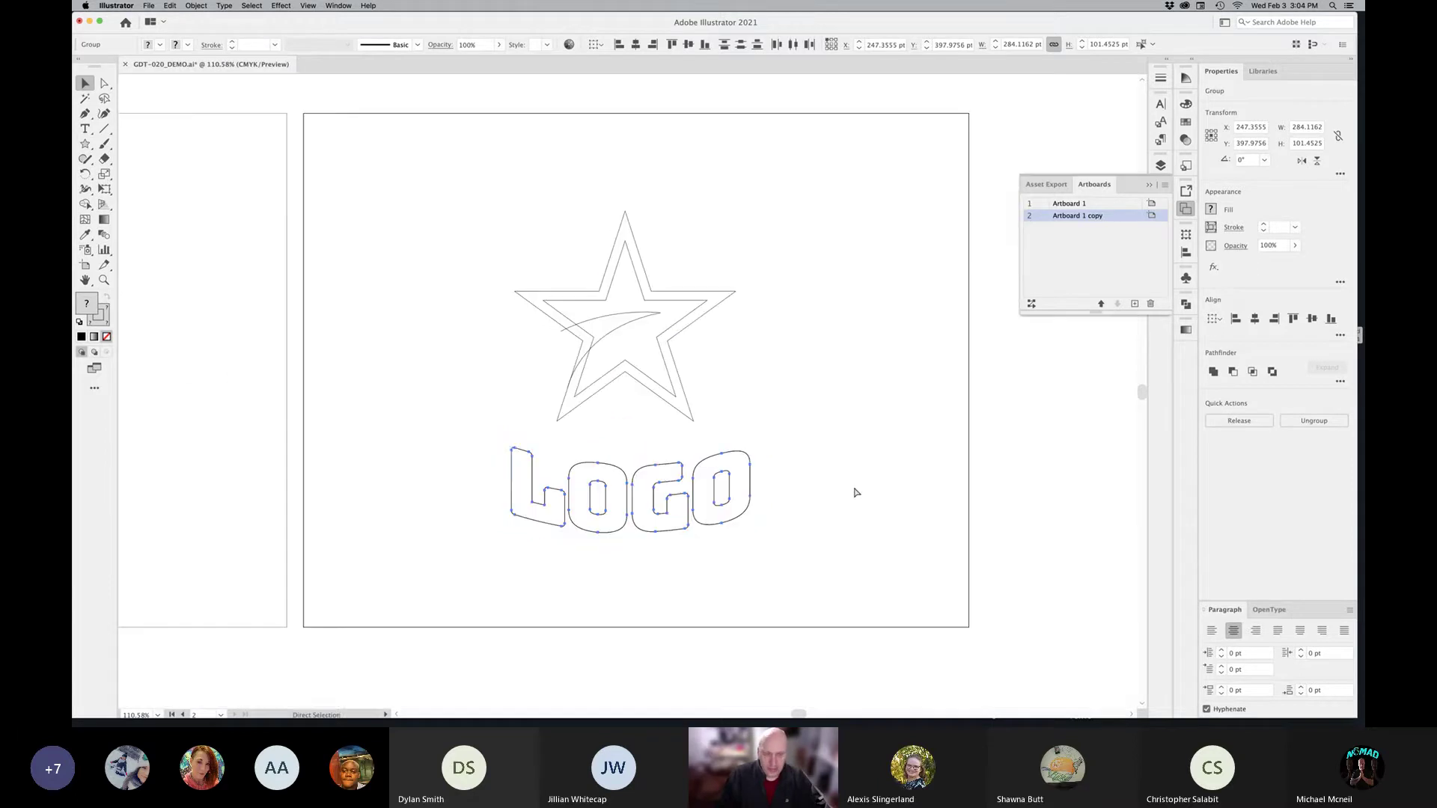
key("super+y")
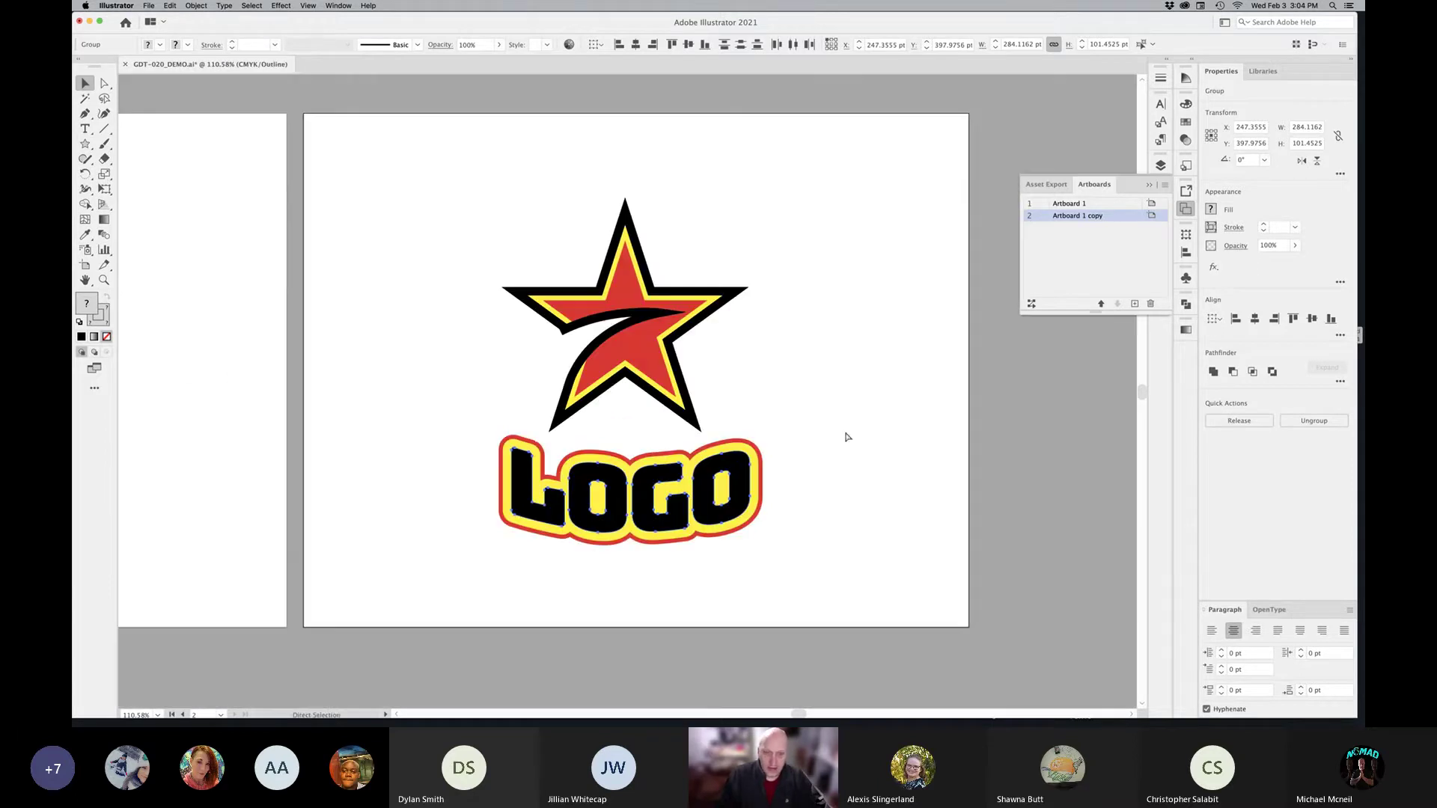
left_click(818, 496)
Step: Move the black and yellow LOGO groups apart to inspect the red group beneath, and undo the moves
left_click_drag(740, 483, 807, 520)
left_click_drag(743, 464, 824, 407)
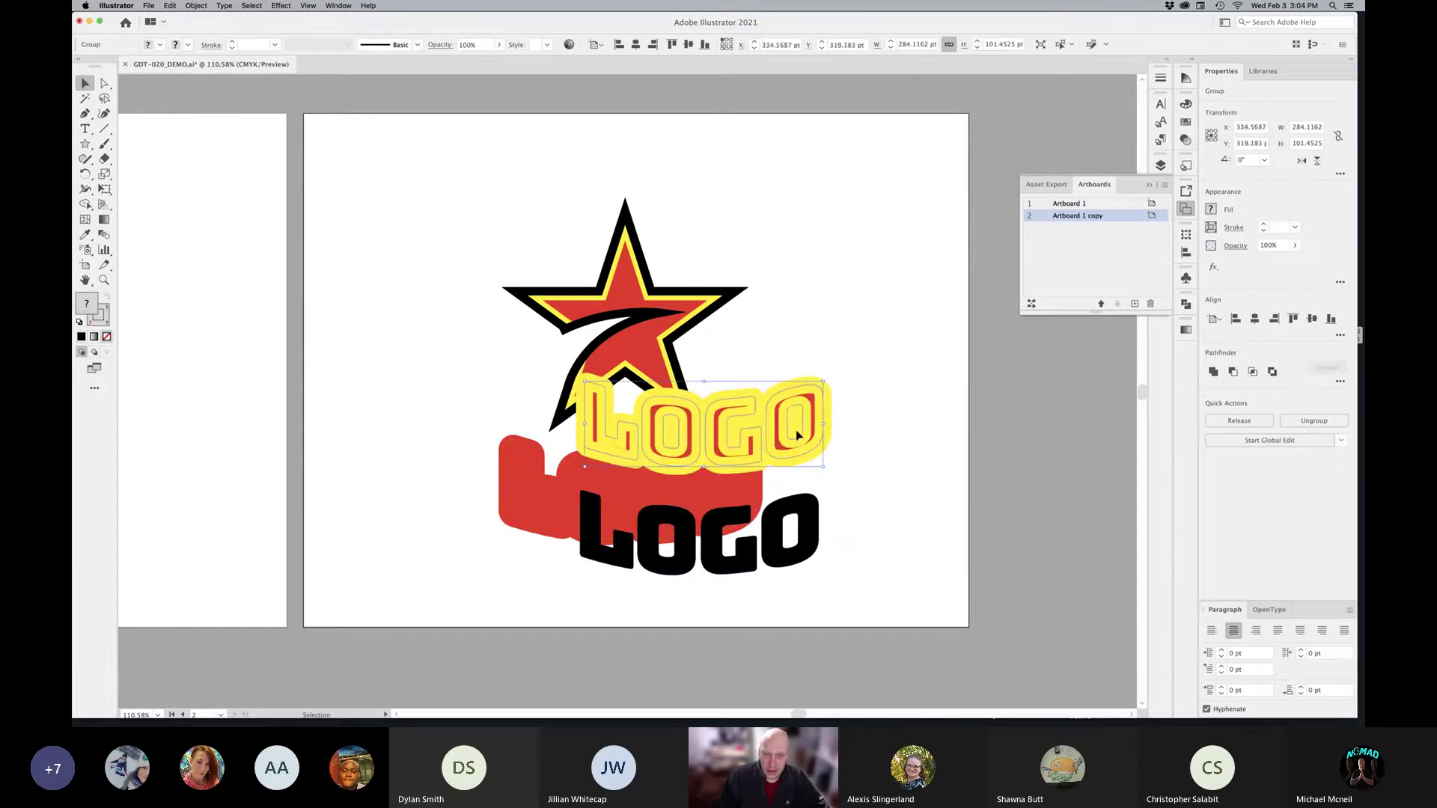
left_click(524, 497)
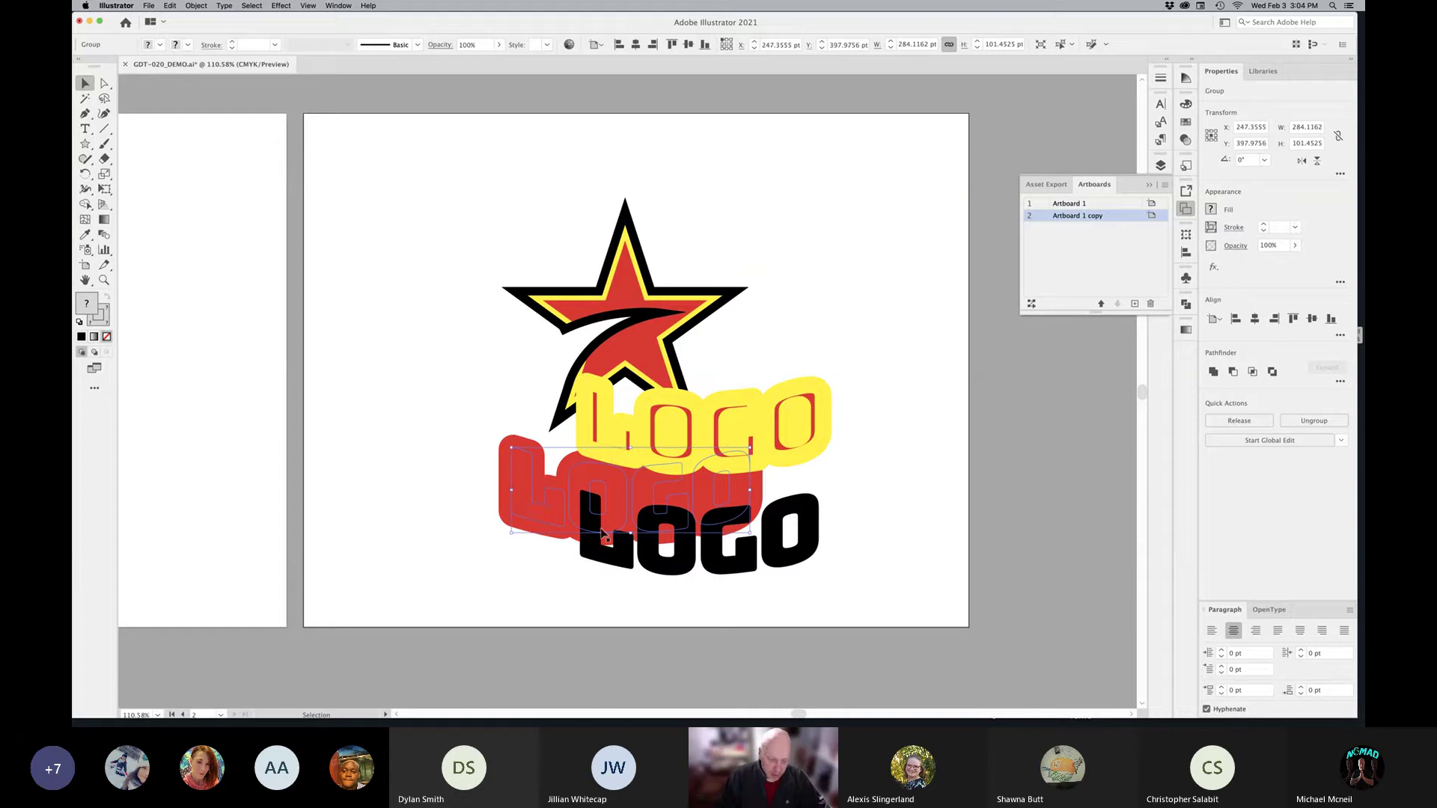
key("super+z")
key("v")
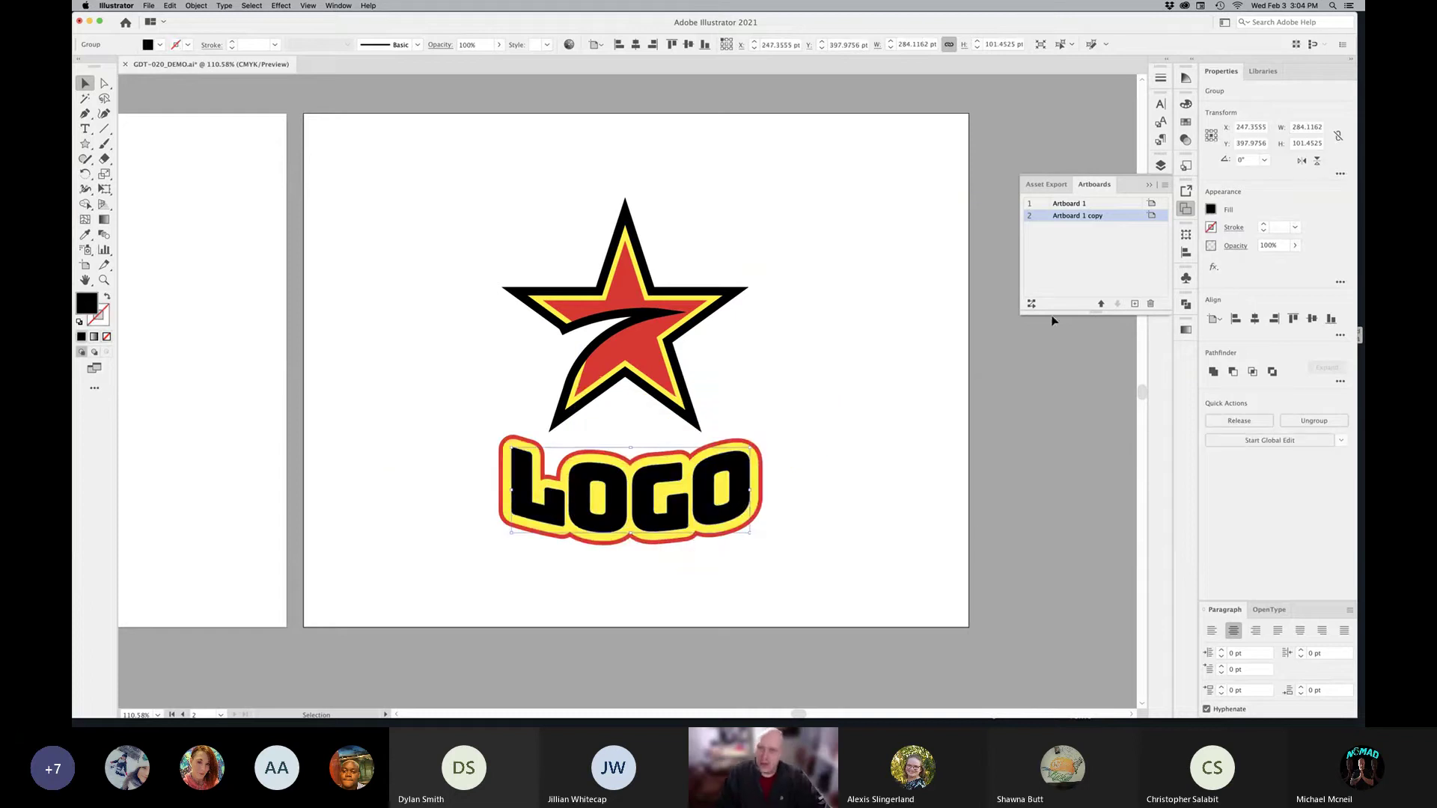
Step: Create a new layer above Layer 1, move the black LOGO group onto it, and lock that layer
left_click(1161, 166)
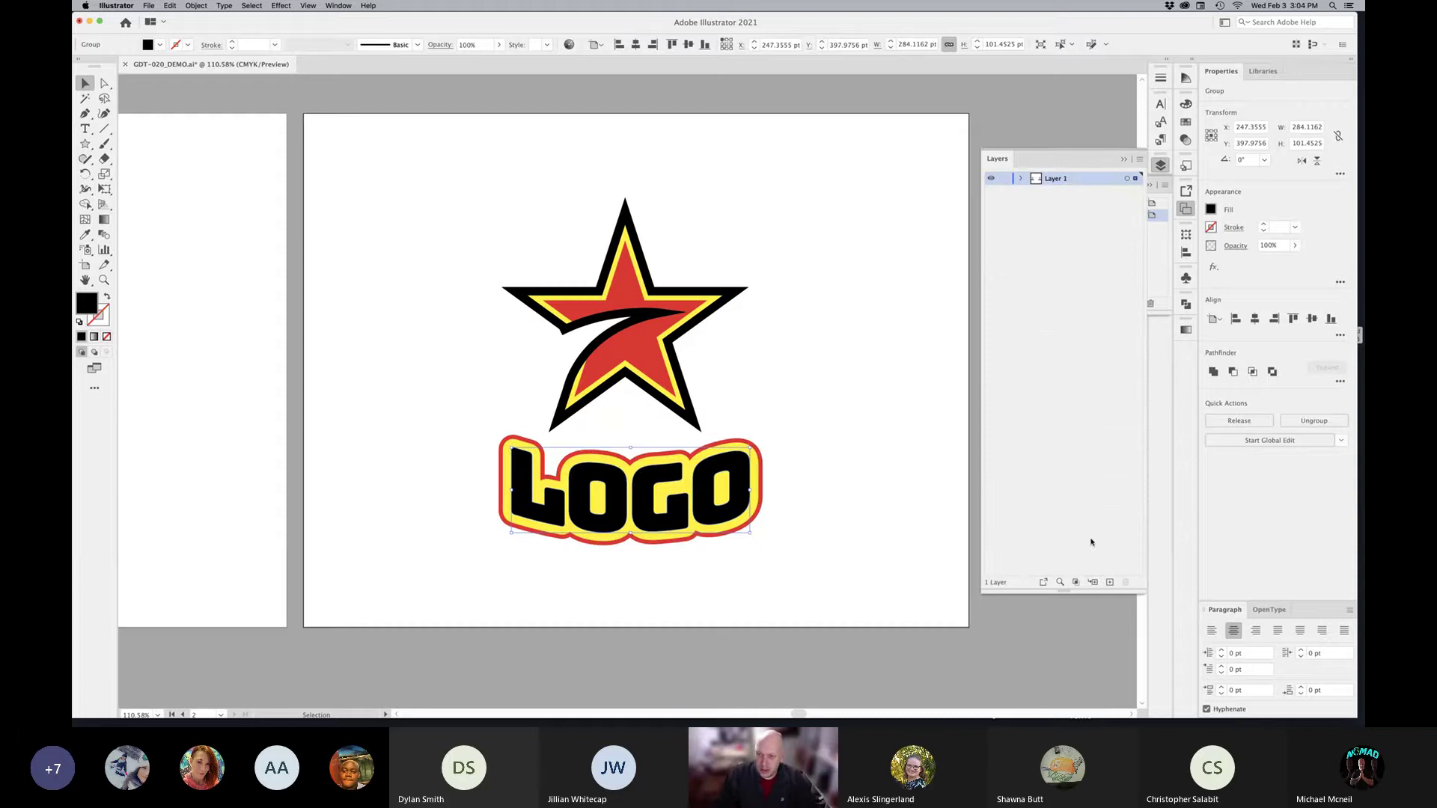
left_click(1110, 583)
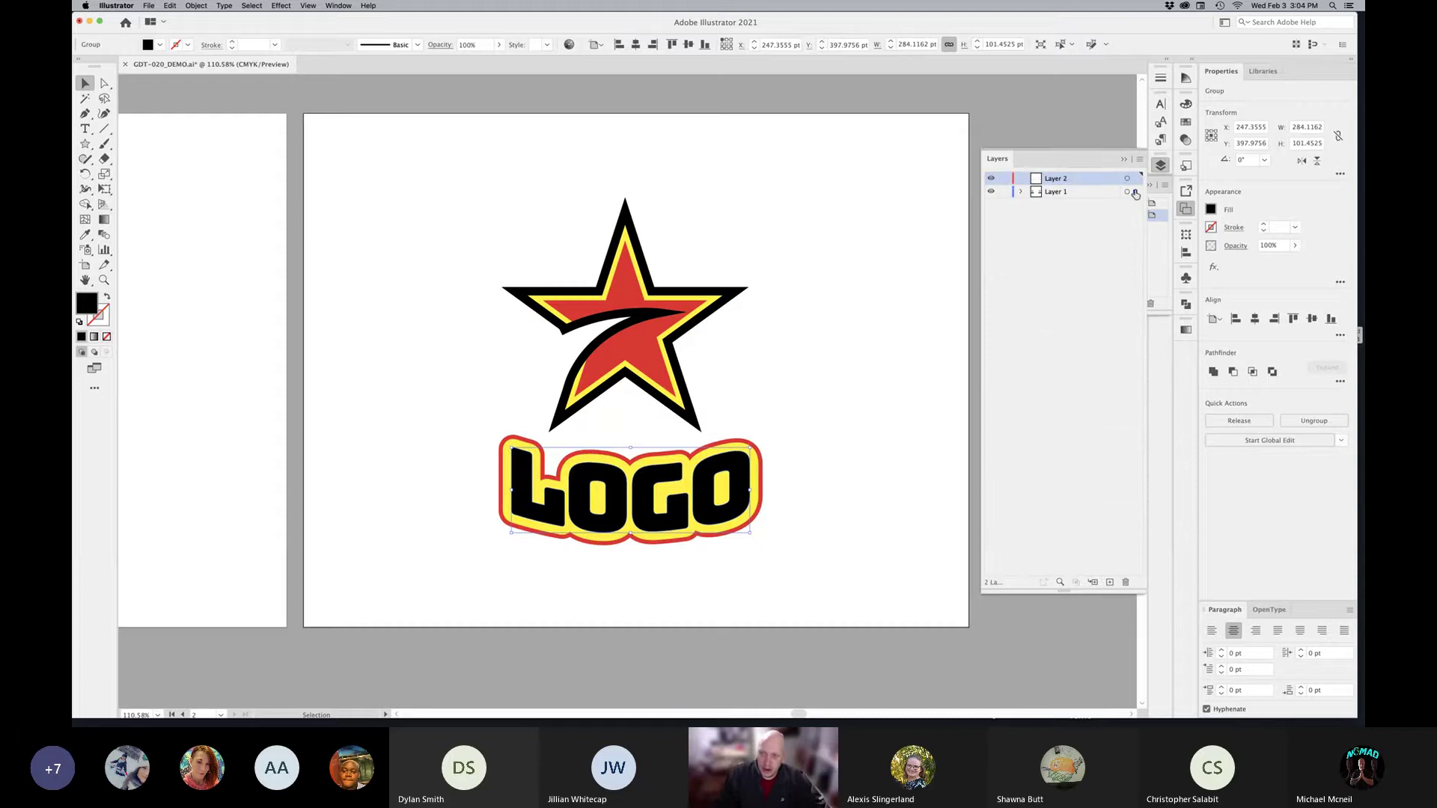
left_click_drag(1135, 194, 1136, 178)
left_click(1004, 179)
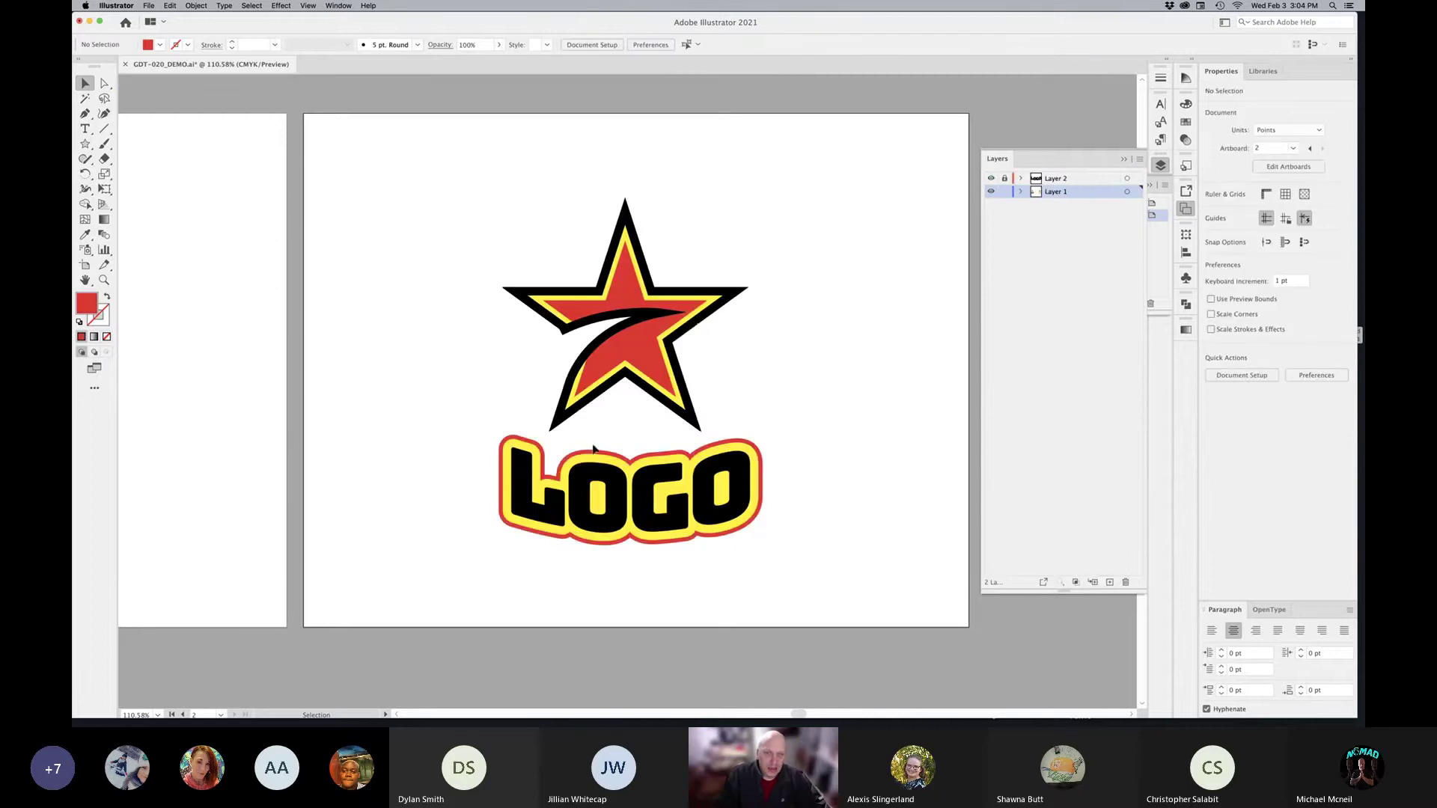
Step: Select the yellow LOGO group, toggle Layer 2's visibility, and make a trial move of the group that is undone
left_click(668, 479)
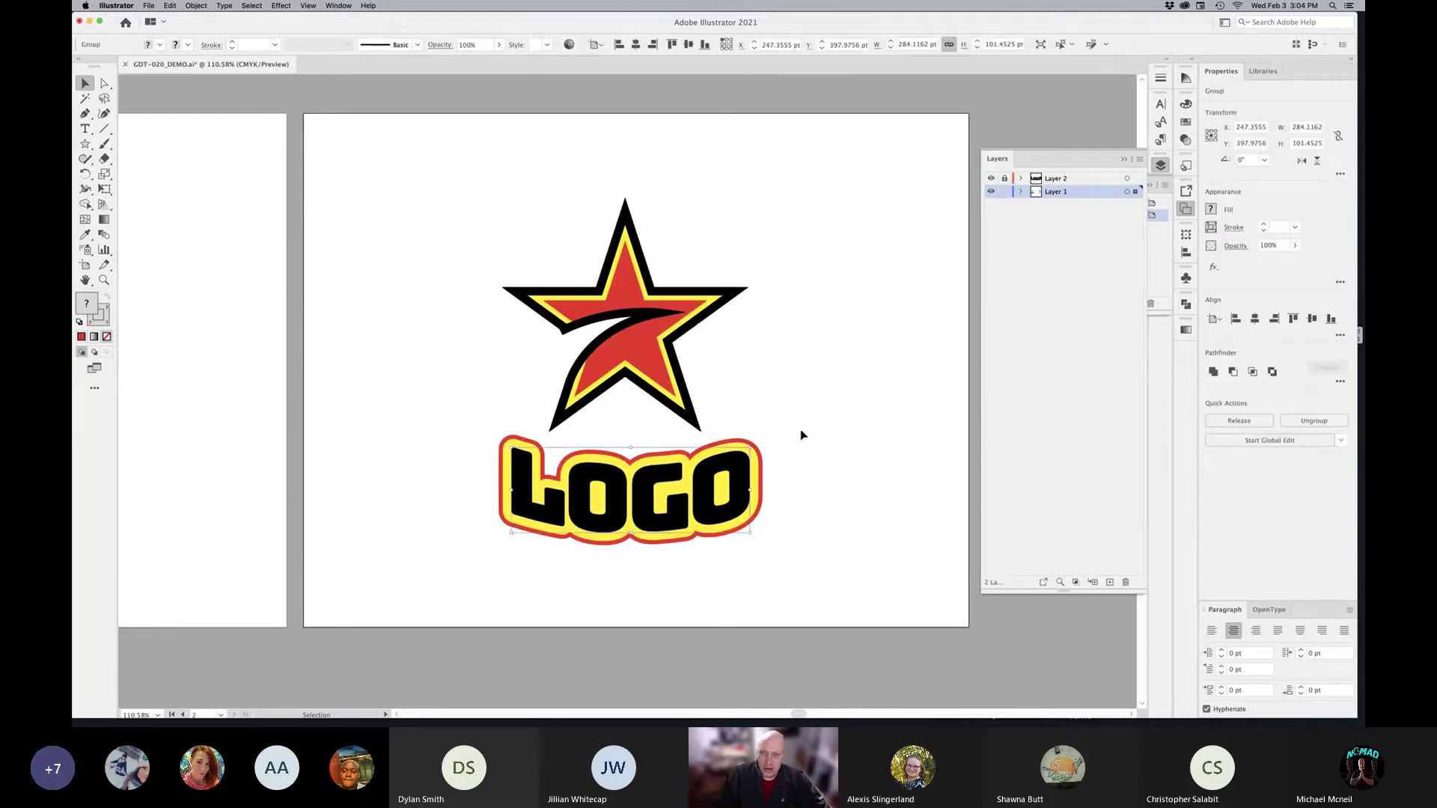
left_click(991, 178)
left_click(991, 178)
left_click_drag(750, 473, 804, 438)
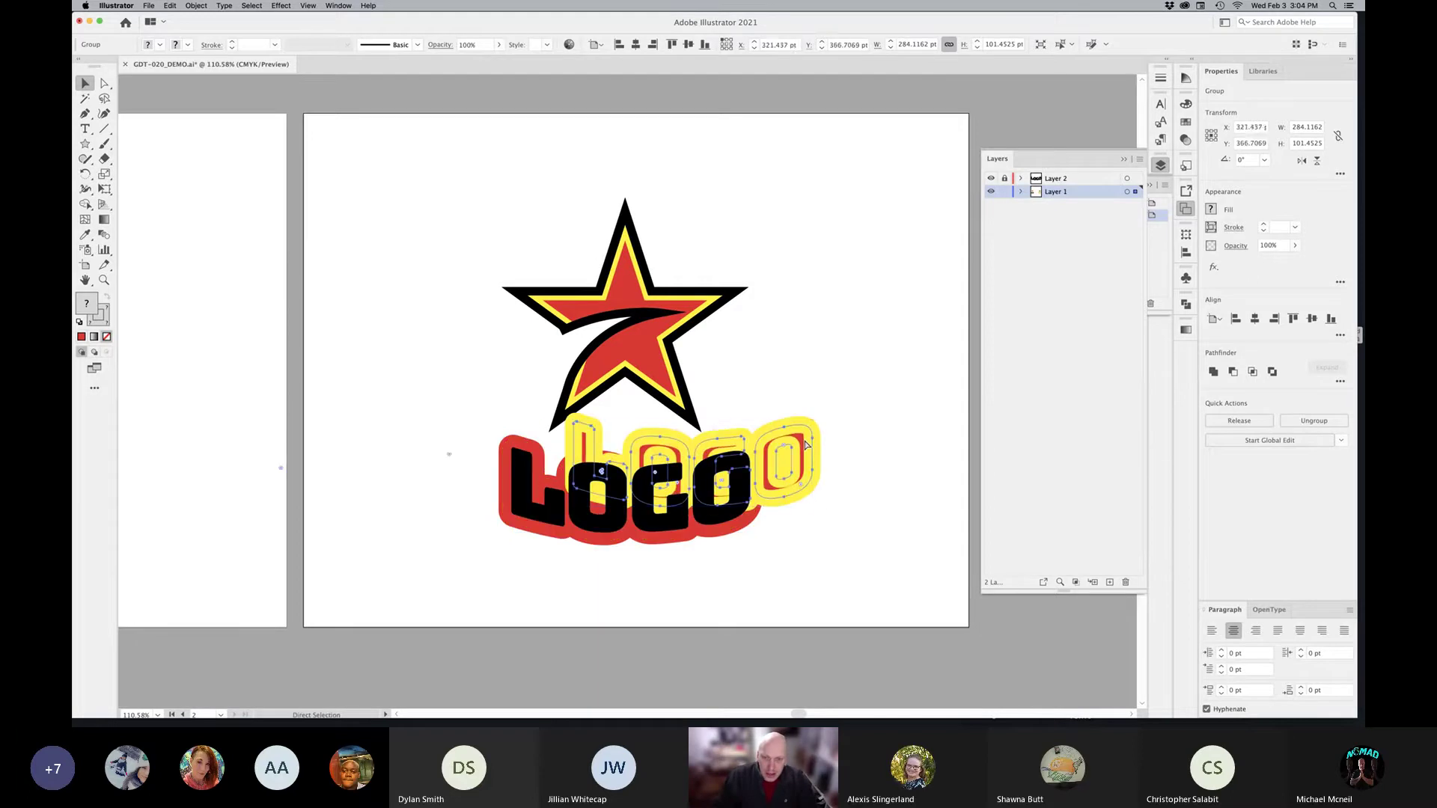
key("super+z")
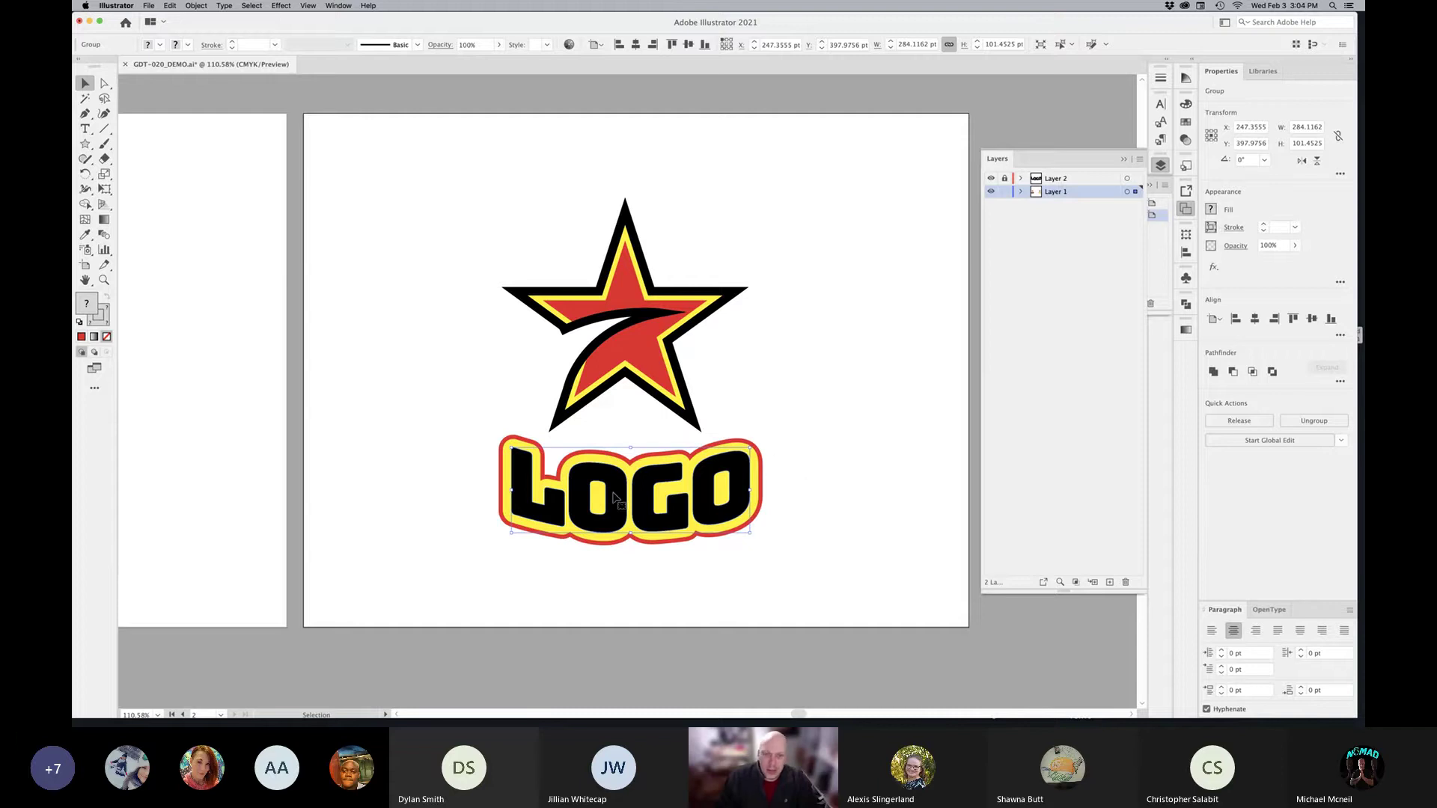
Step: Expand the fill and stroke of the selected yellow LOGO group
left_click(199, 6)
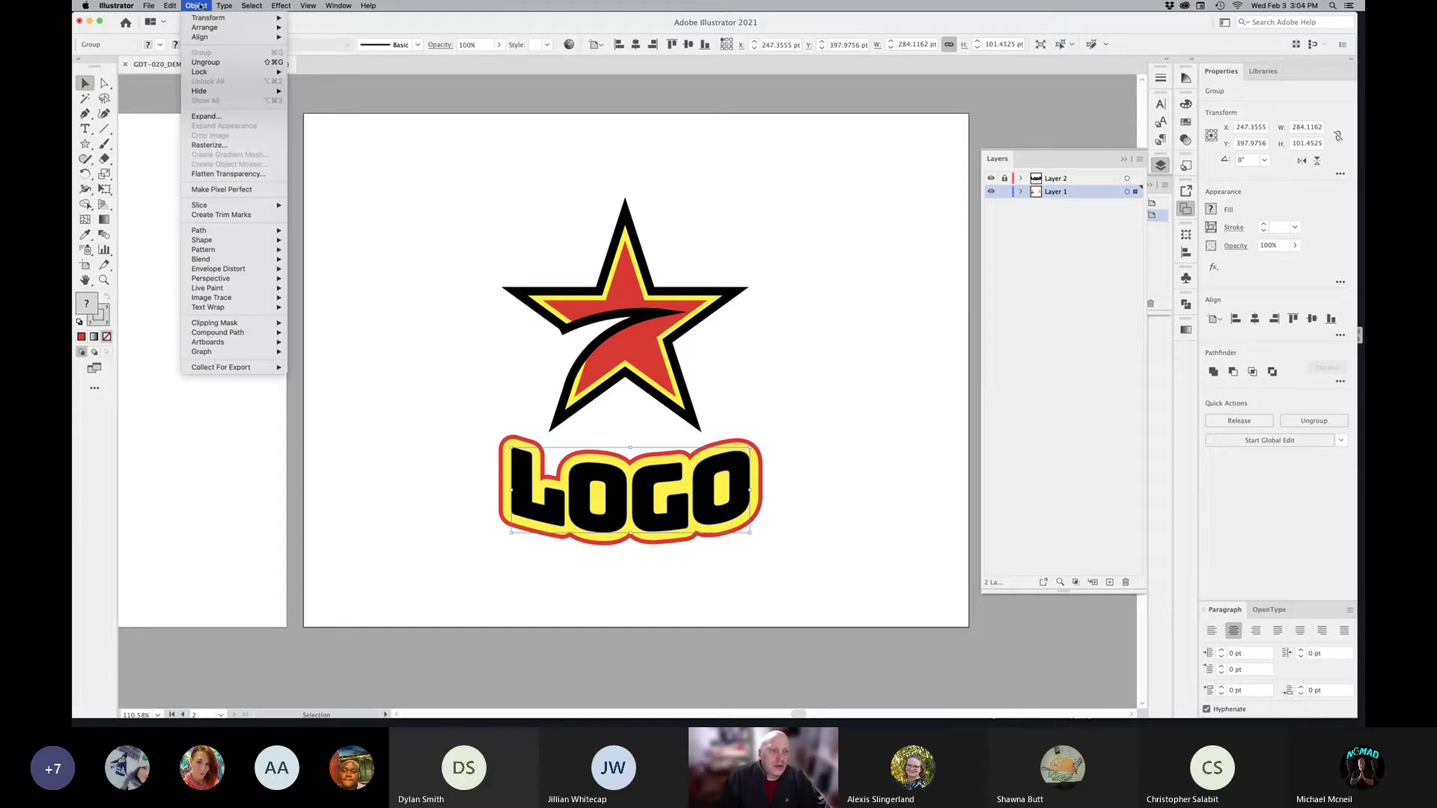
left_click(218, 120)
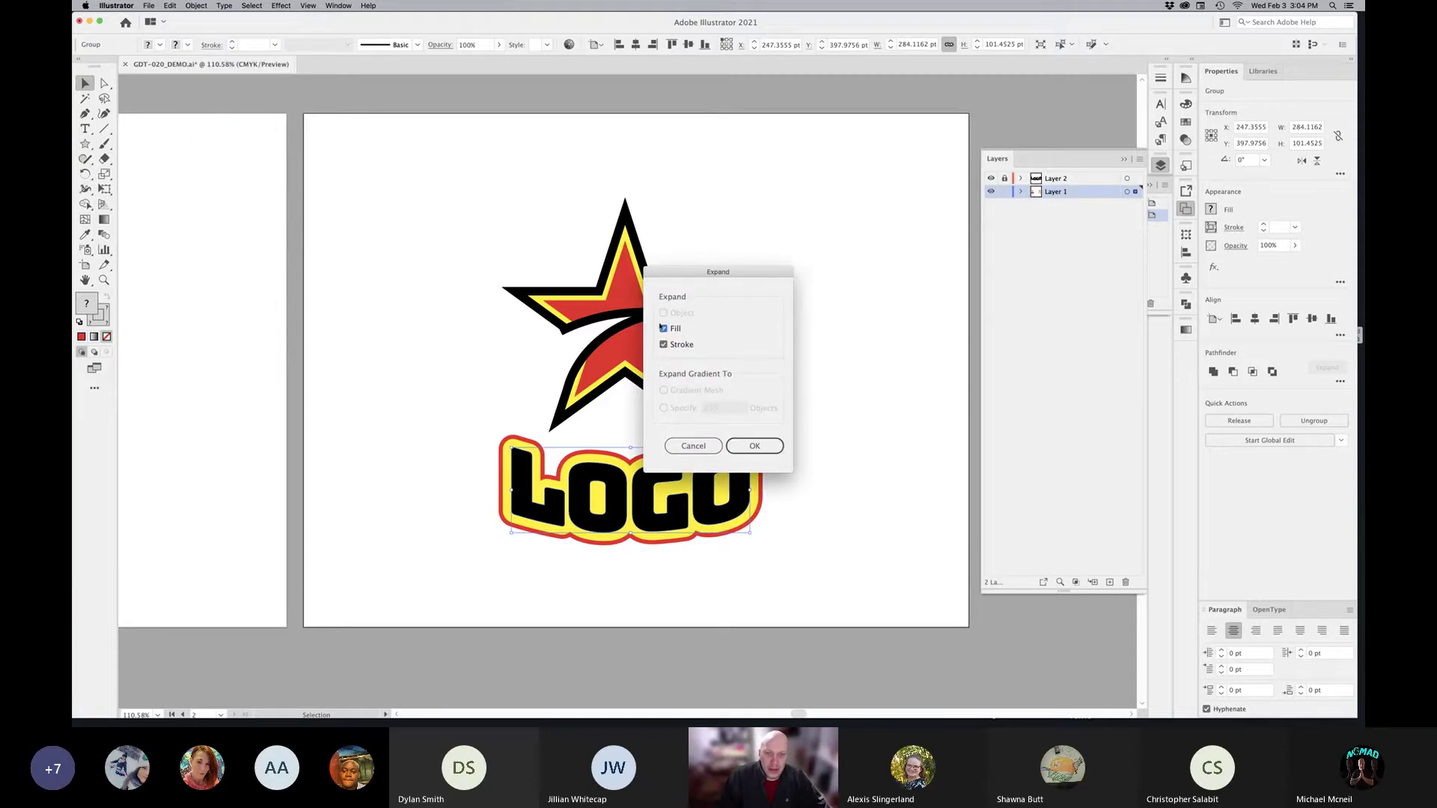
left_click(752, 447)
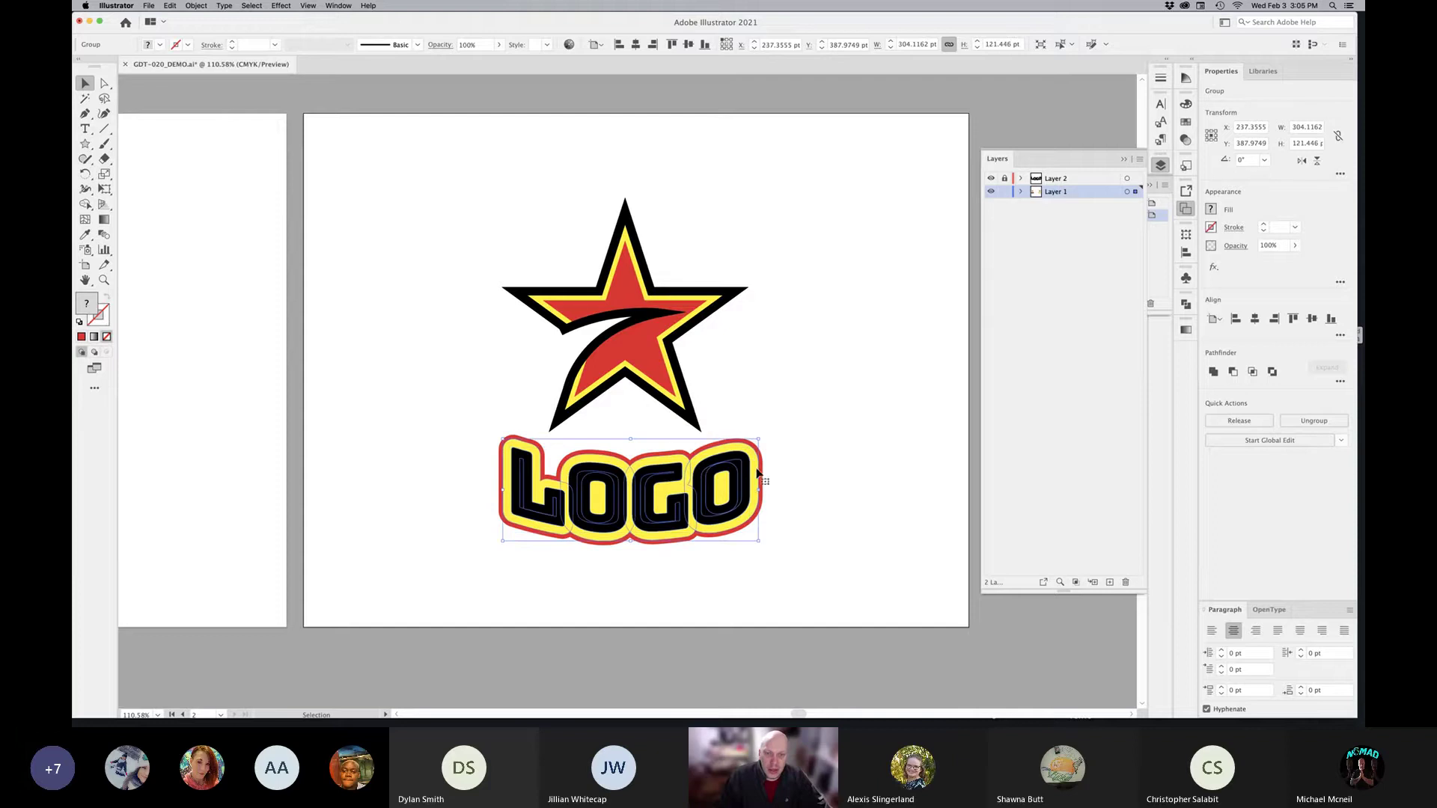
Step: Move the expanded yellow LOGO group beside the star, inspect its paths in Outline view, and undo the move
left_click_drag(753, 464, 914, 174)
key("super+y")
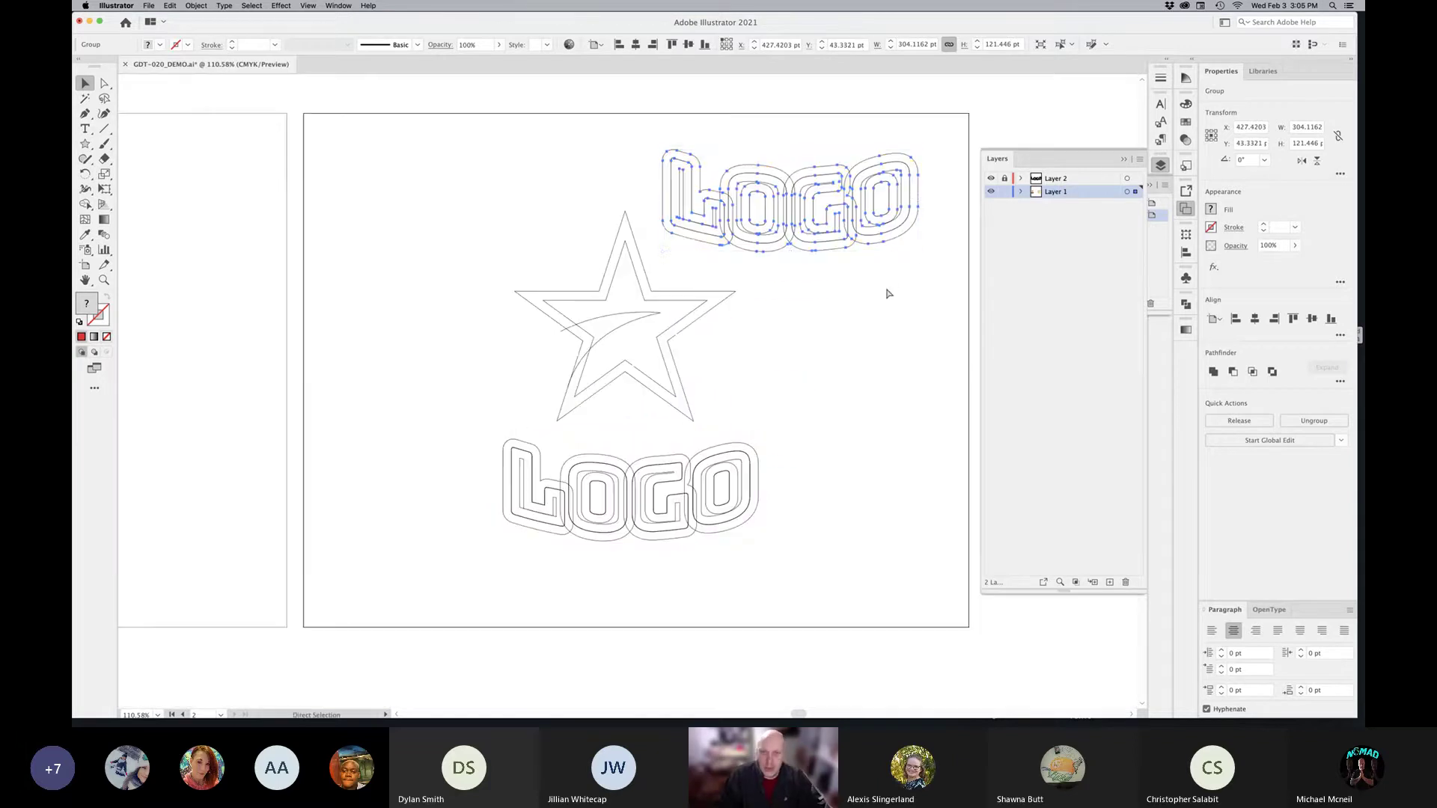
left_click(898, 269)
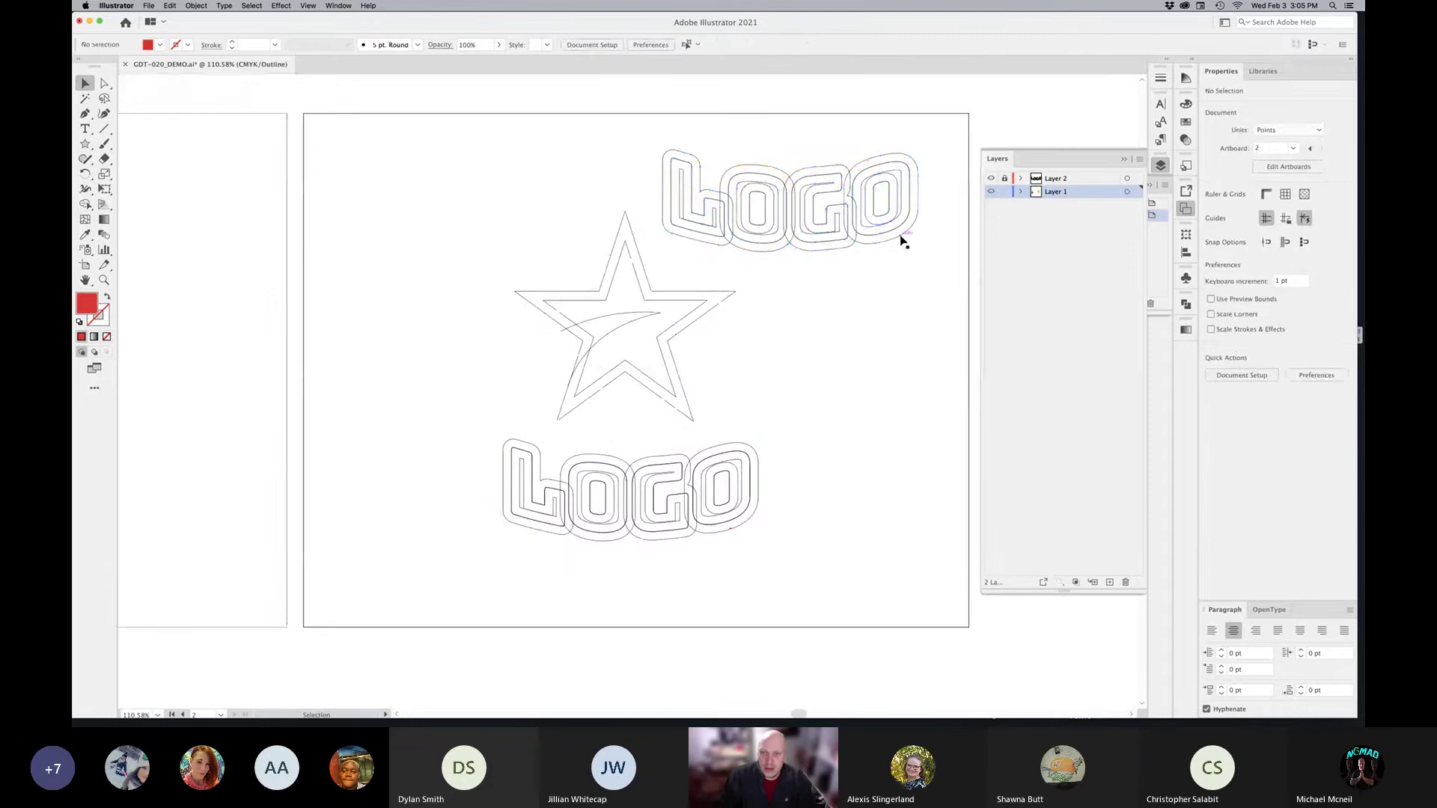
left_click(902, 237)
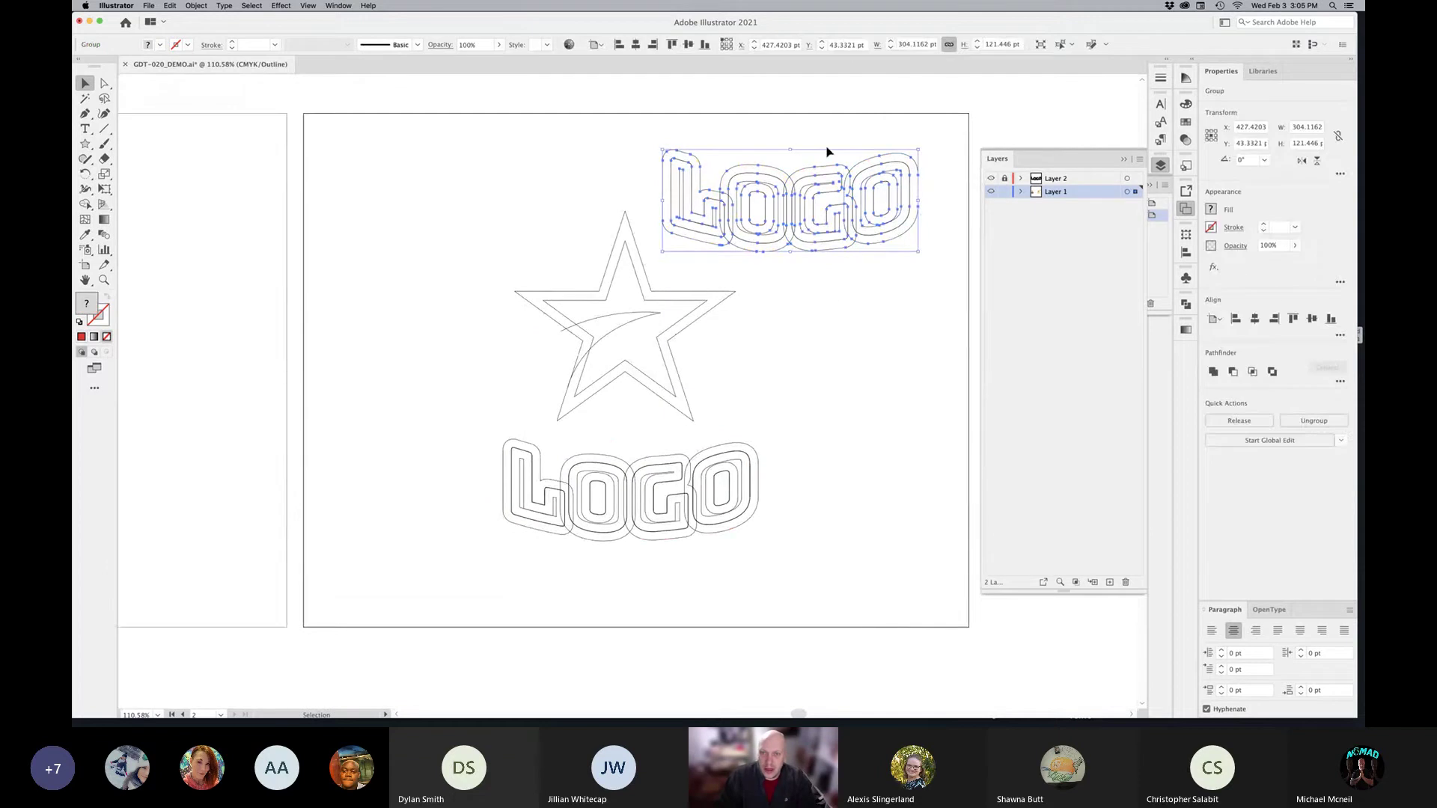
key("a")
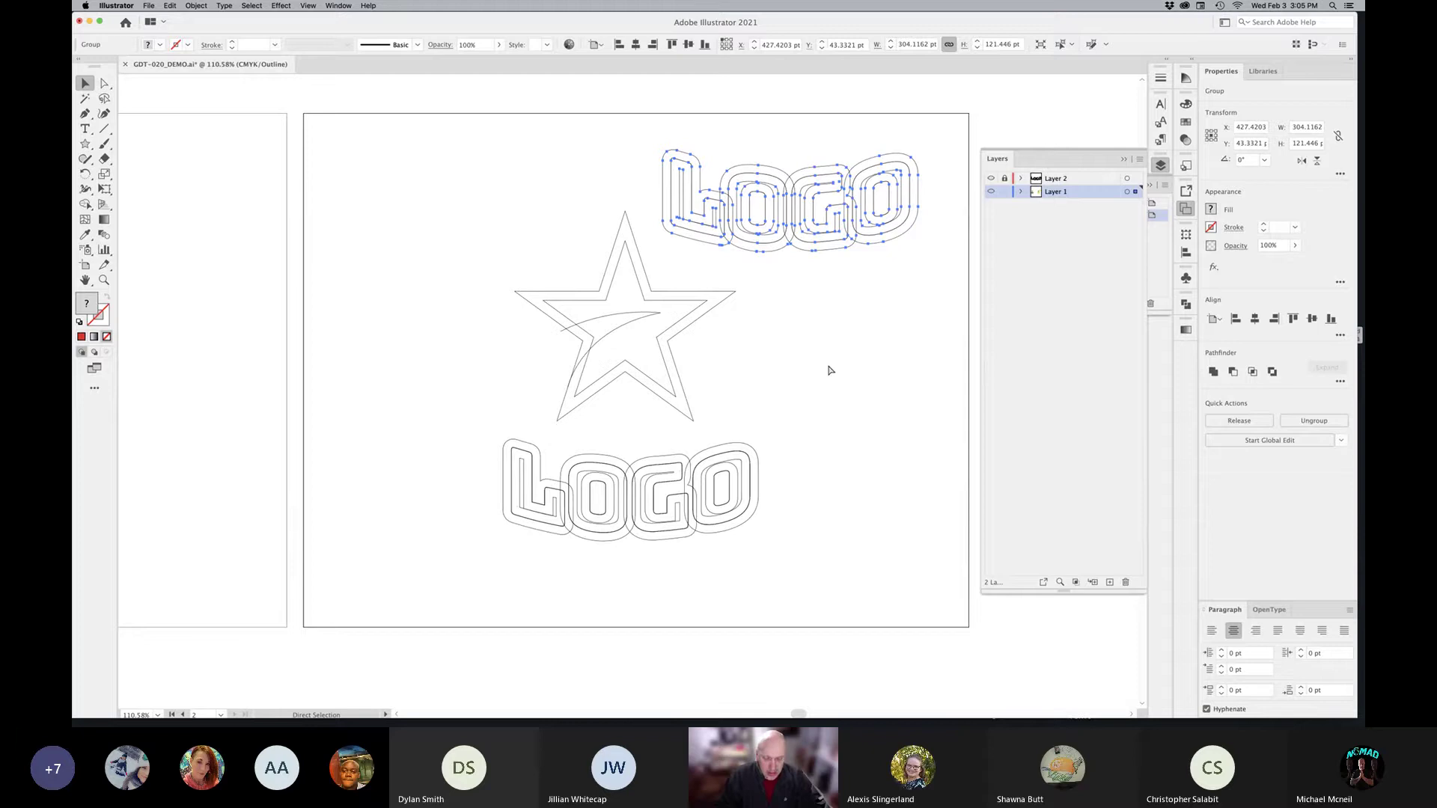
key("super+y")
key("super+z")
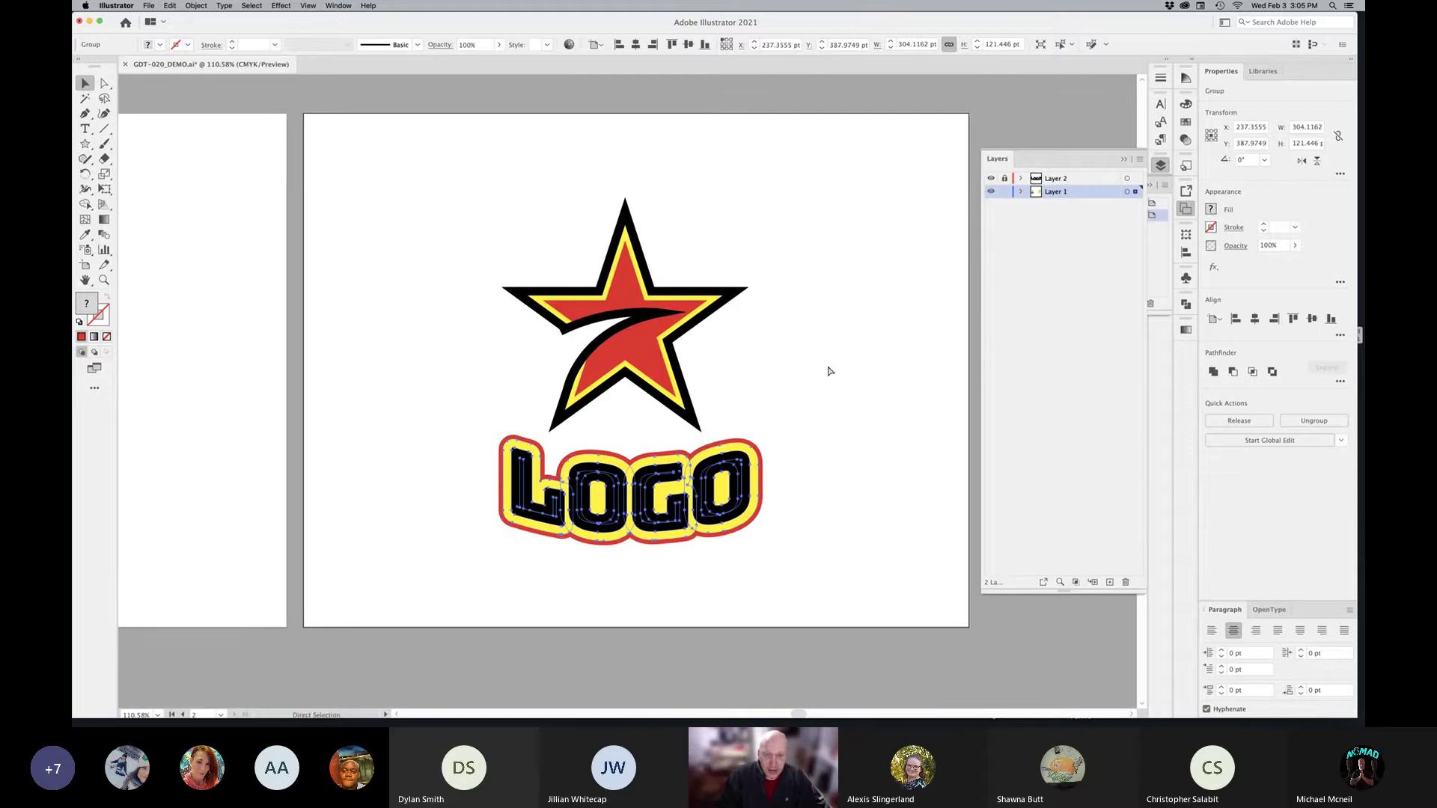
key("v")
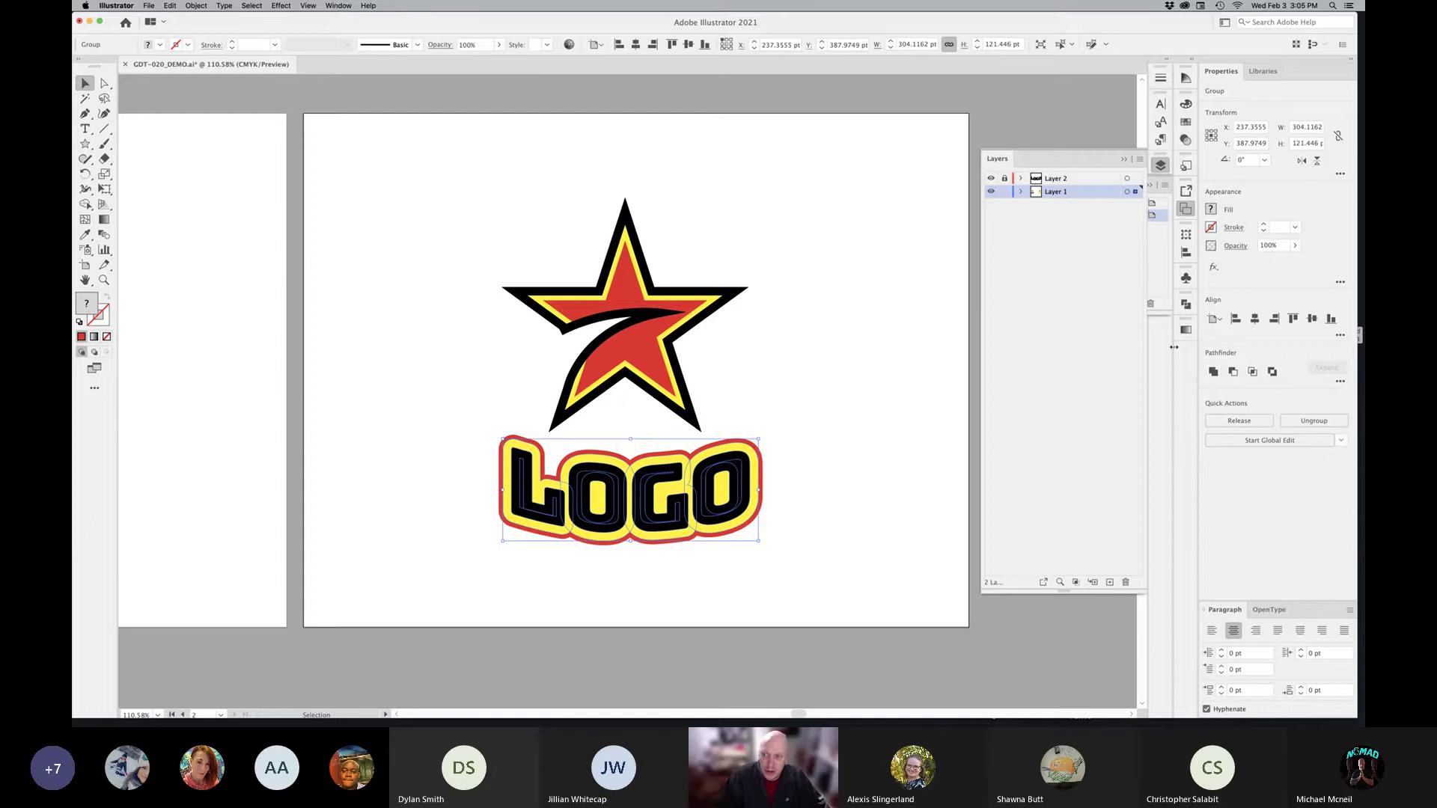
Step: Collapse the Layers and Artboards panels, and unite the yellow LOGO group into a single shape with Pathfinder
left_click(1123, 158)
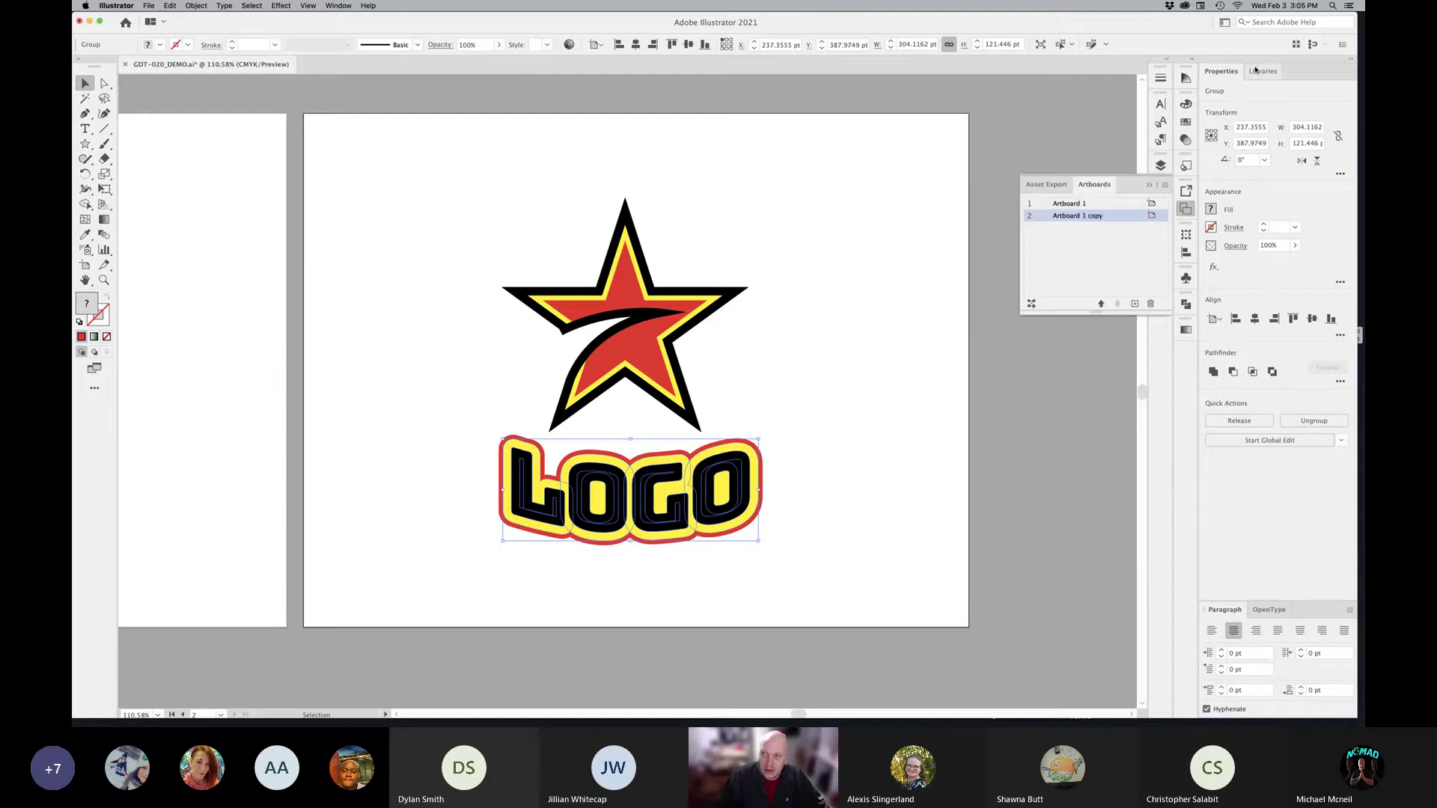
left_click(1150, 184)
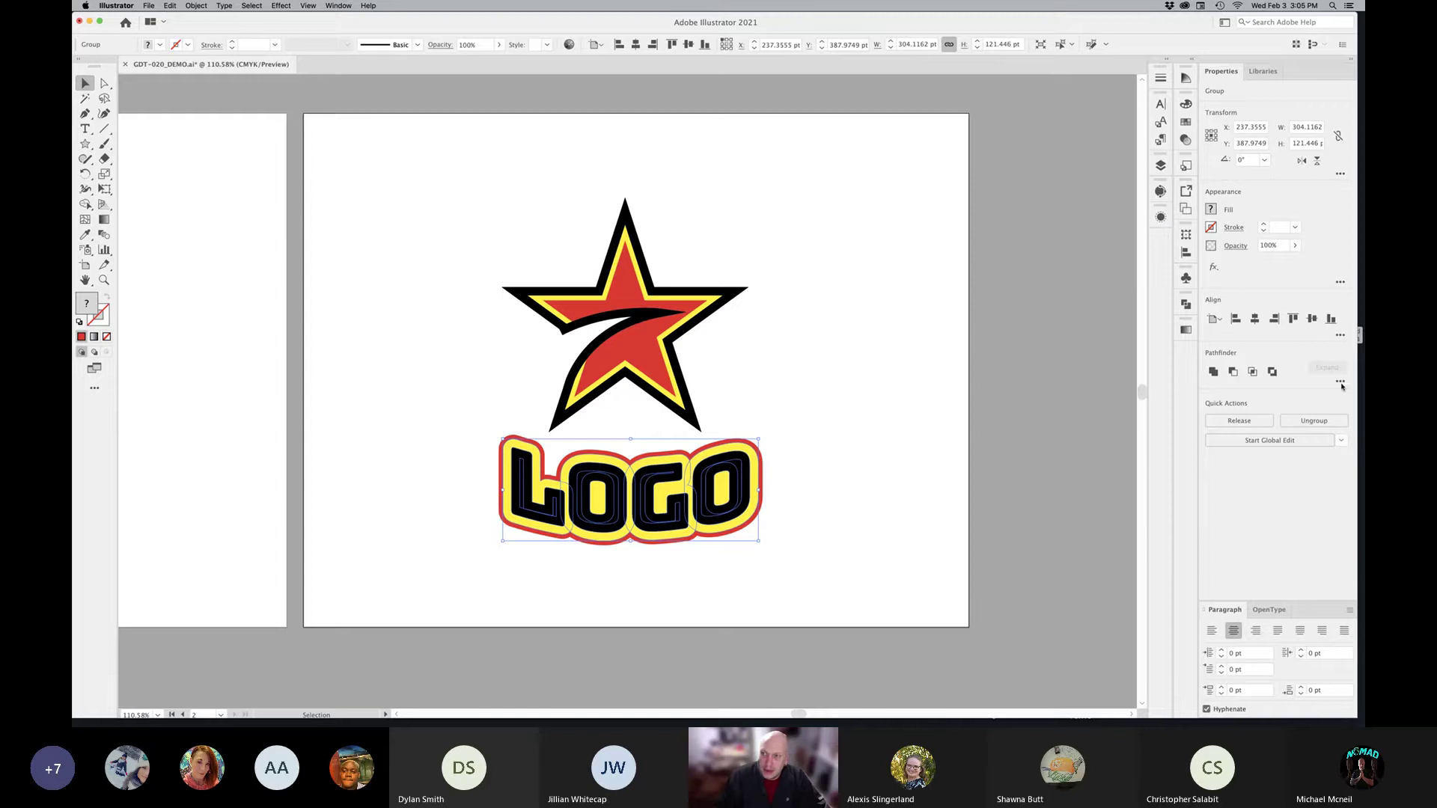
left_click(338, 5)
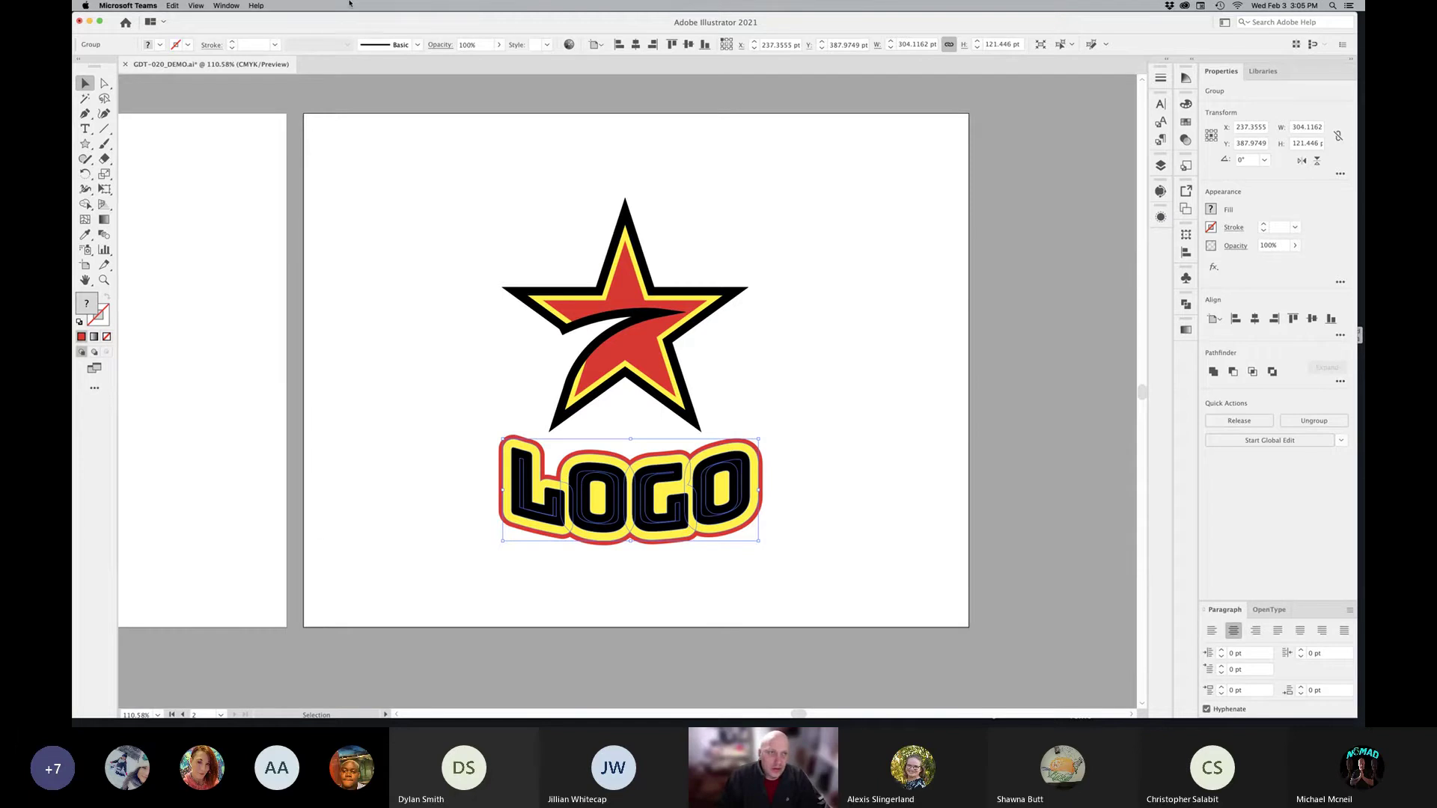
left_click(346, 27)
left_click(339, 6)
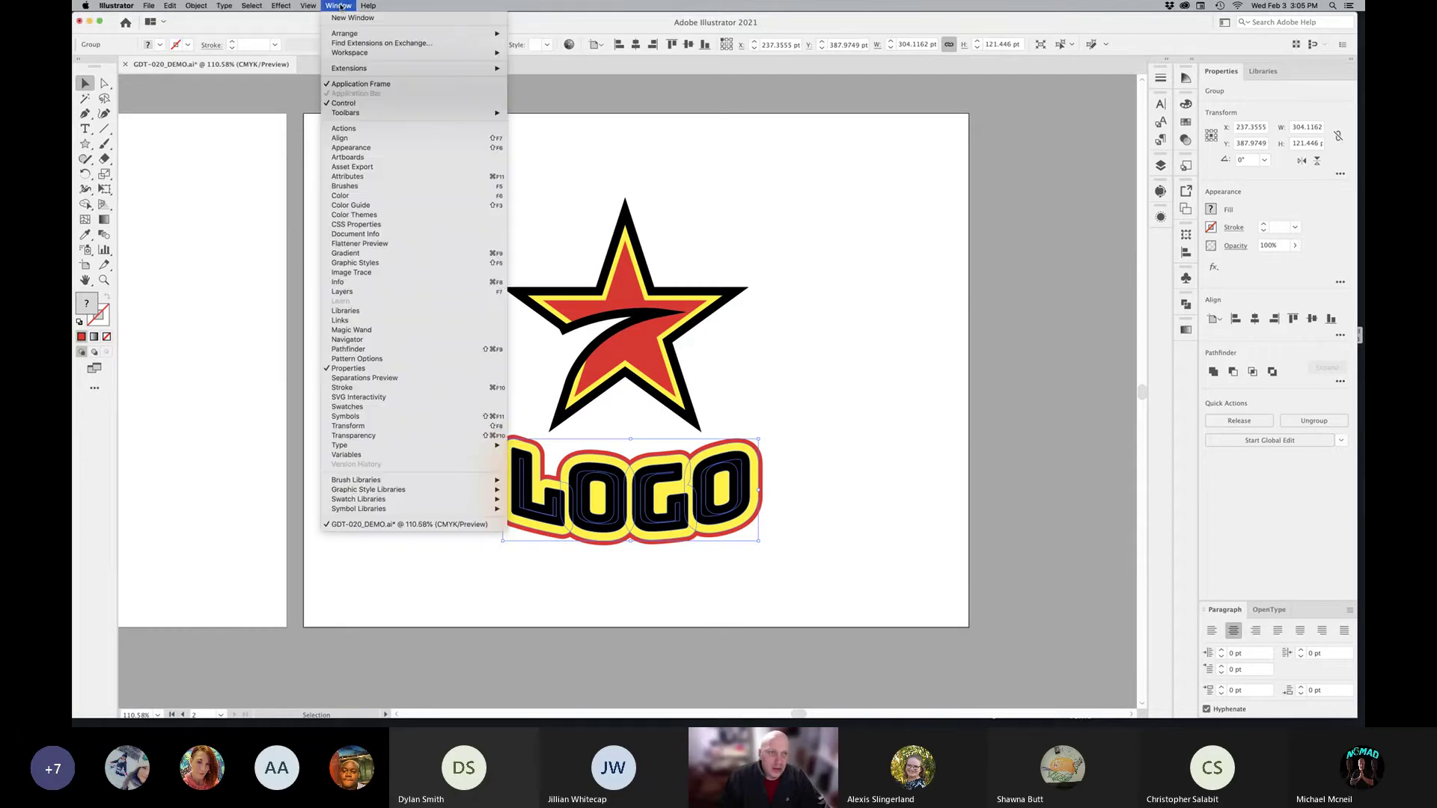
left_click(359, 349)
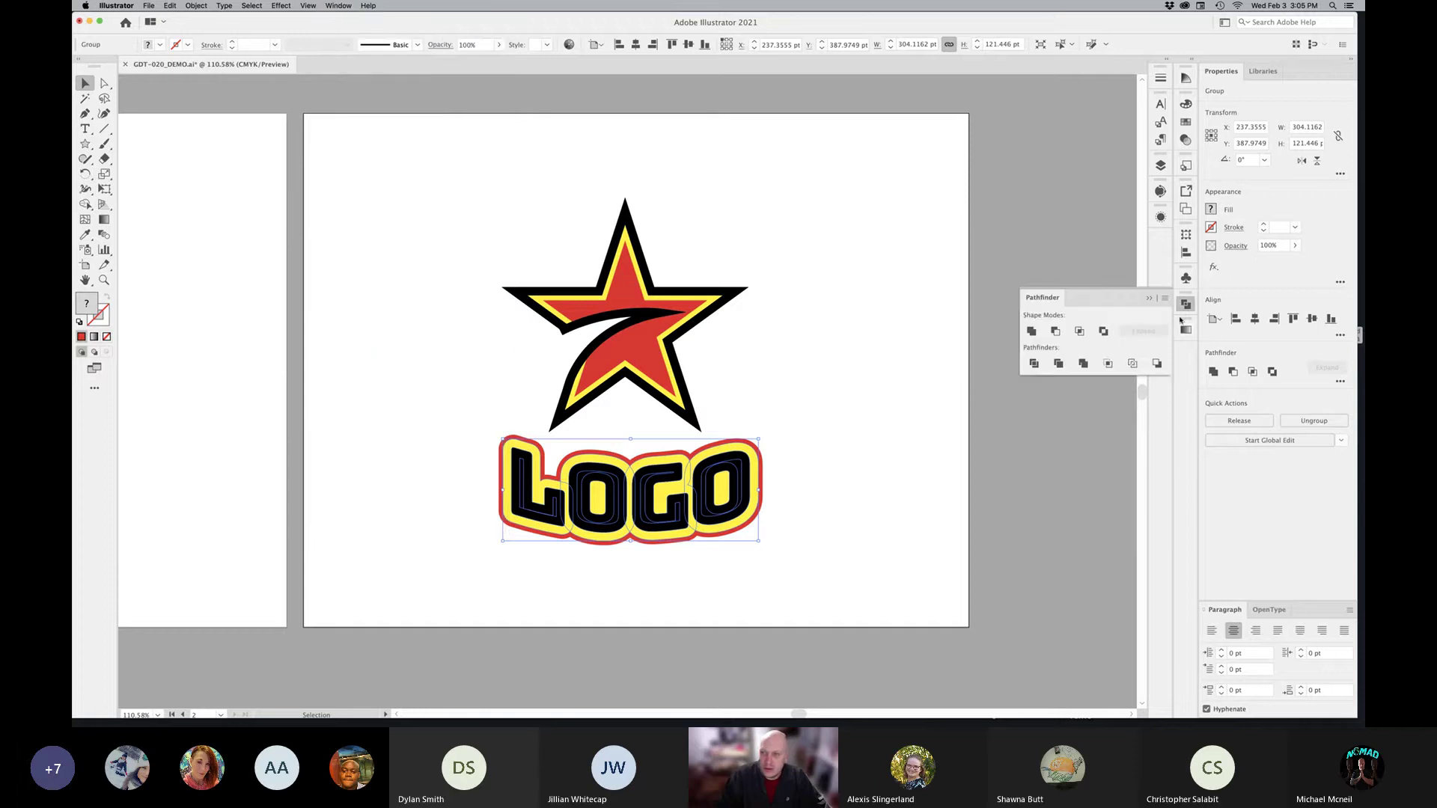
left_click(1031, 332)
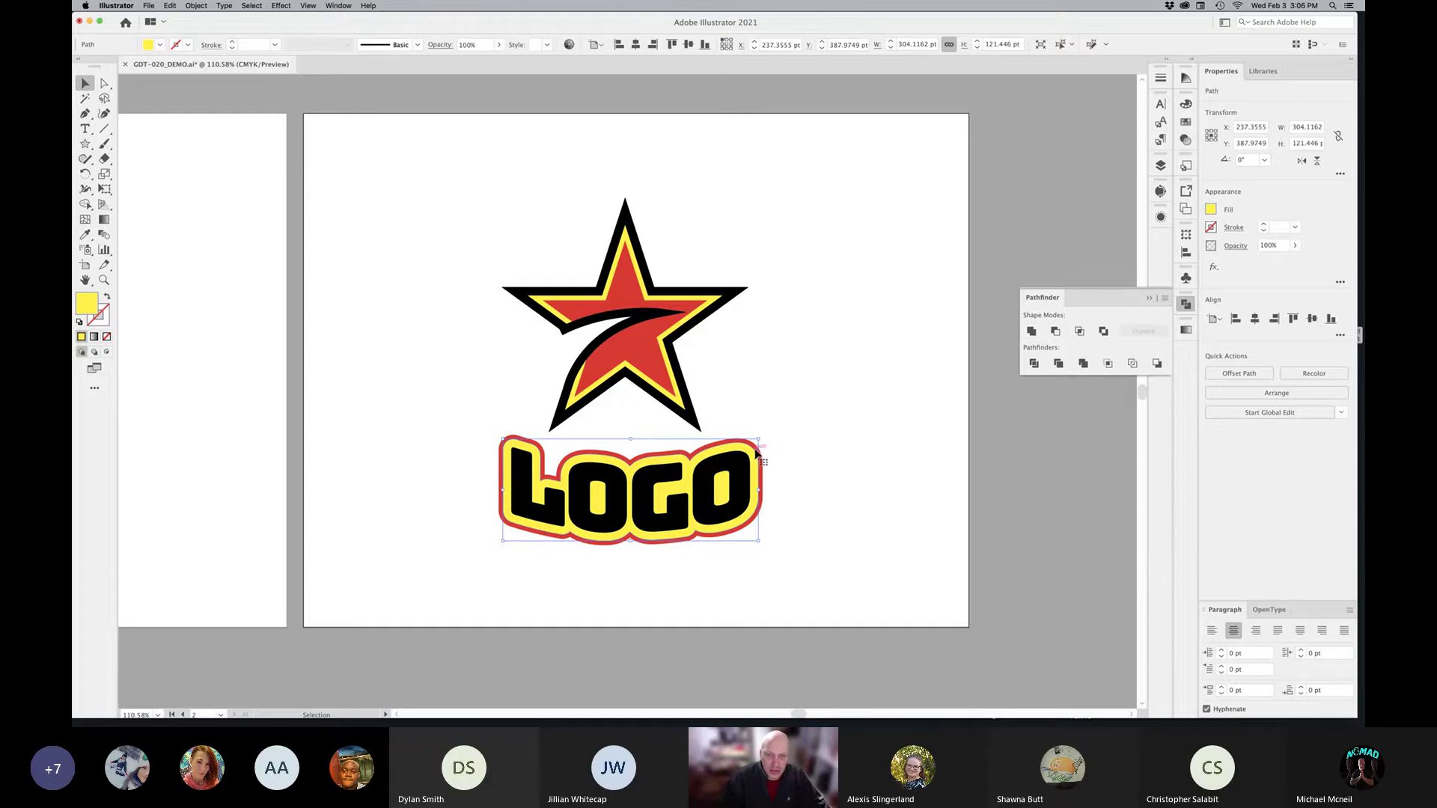
Step: Place a copy of the united yellow shape beside the star, check it in Outline view, and delete it
left_click_drag(758, 452, 925, 166)
left_click(892, 341)
key("super+y")
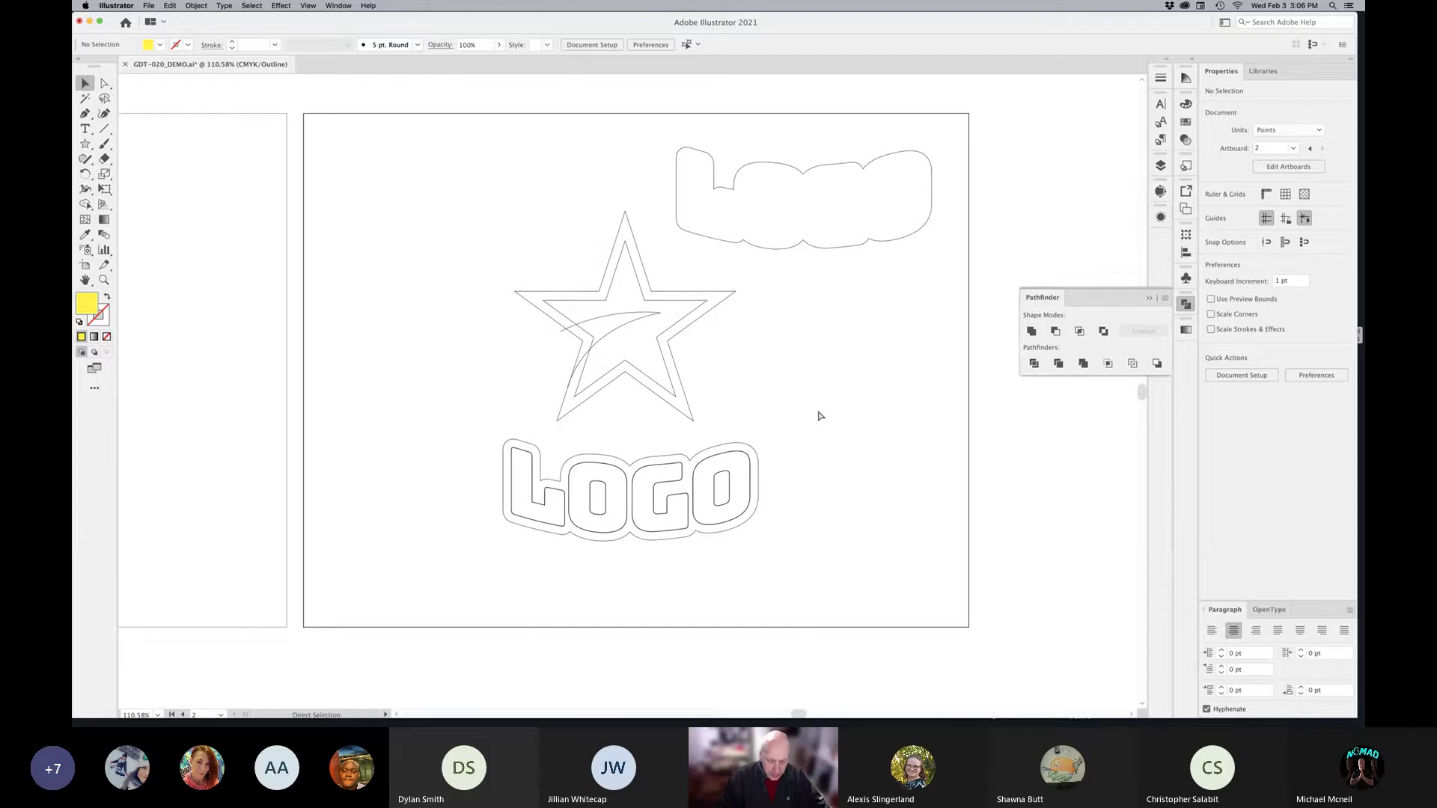
key("super+y")
left_click(859, 212)
key("Delete")
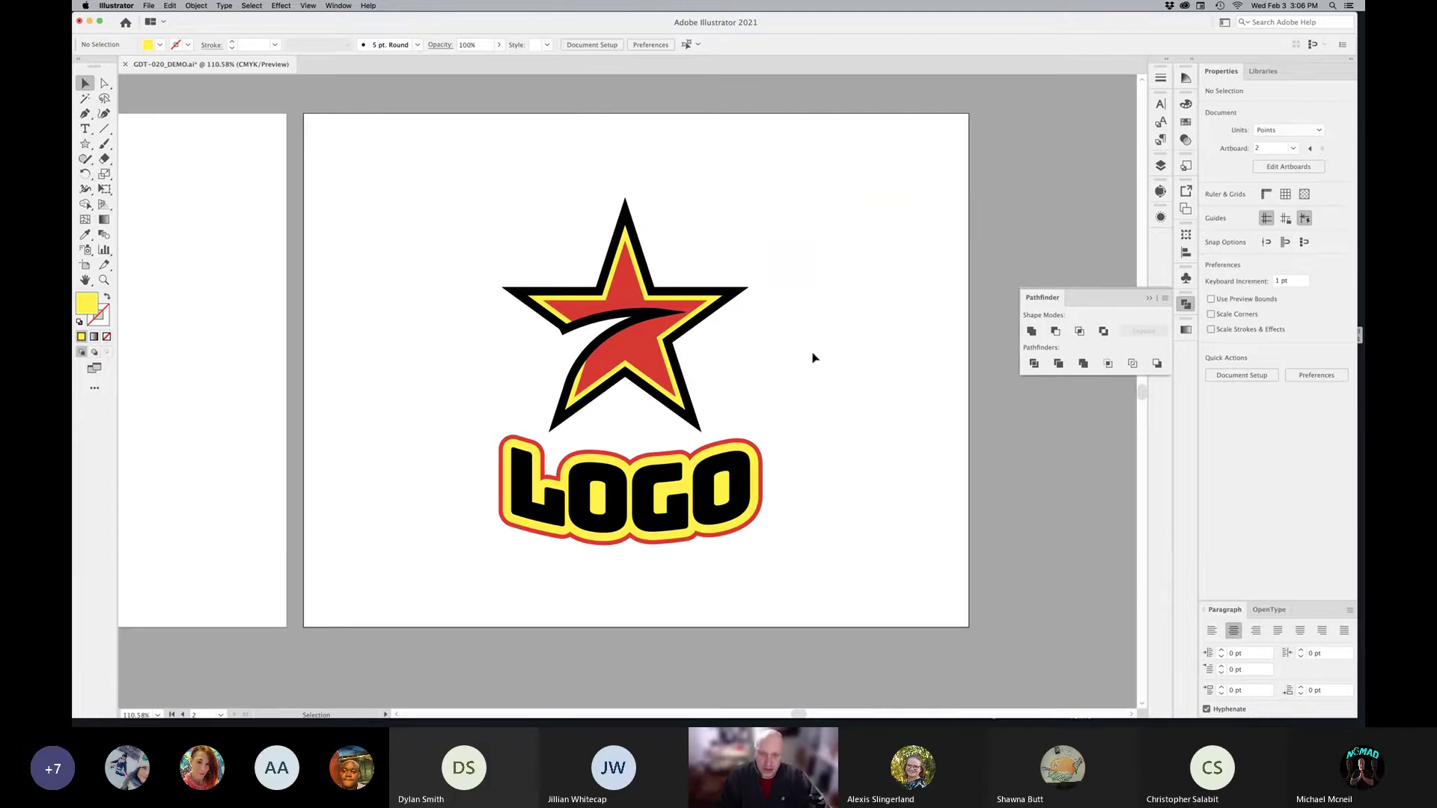
Step: Hide and unlock Layer 2, and move the united yellow LOGO shape from Layer 1 onto it
left_click(746, 449)
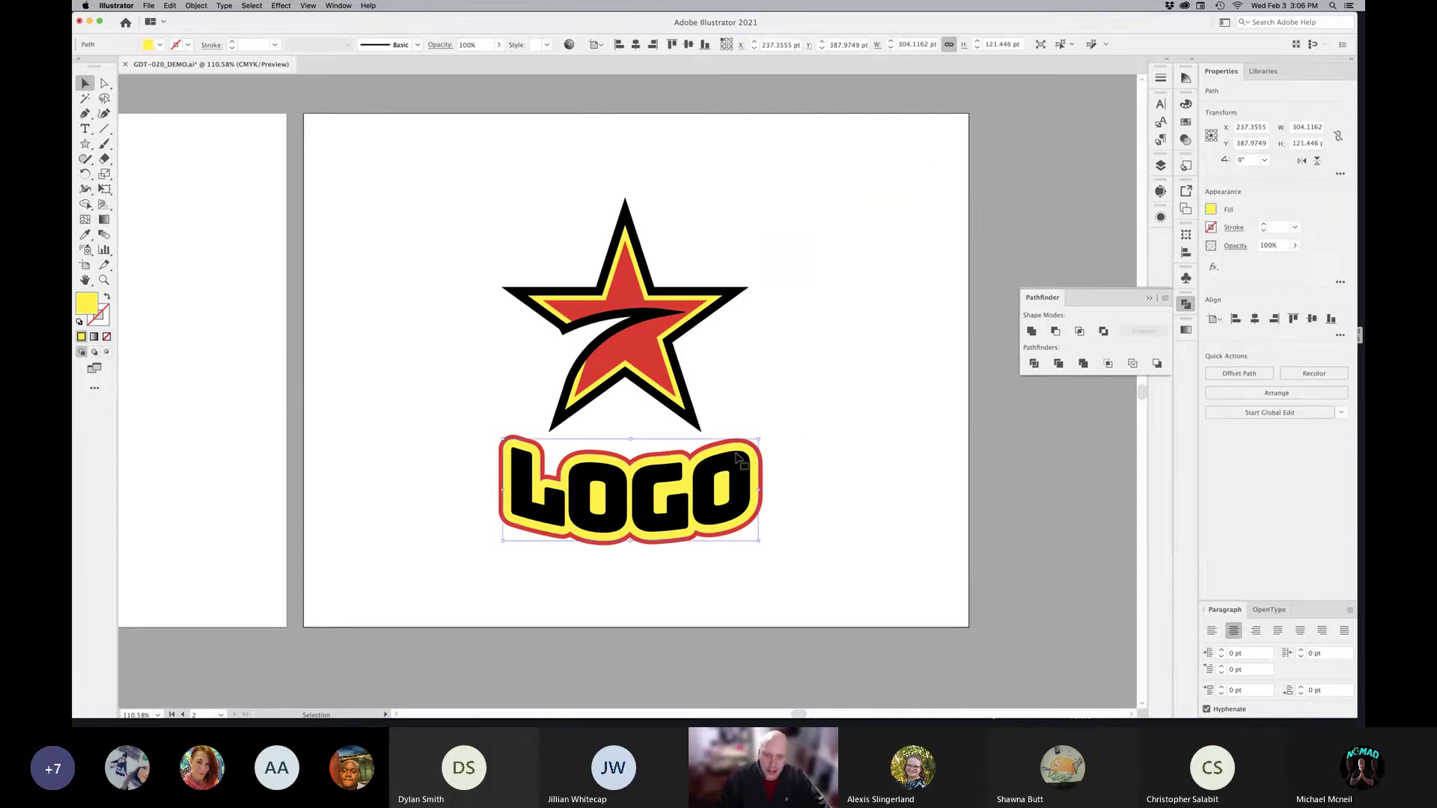
left_click(1160, 166)
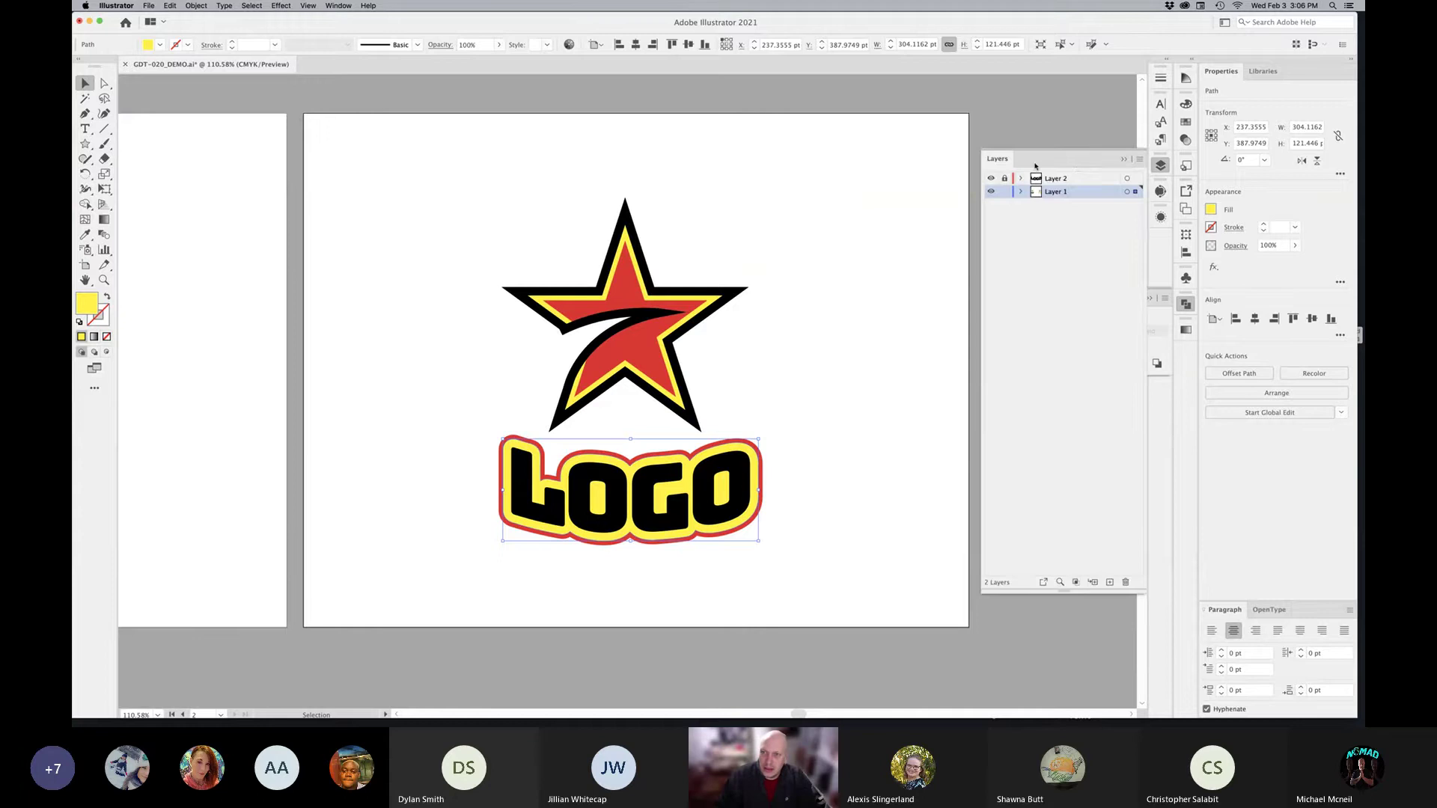
left_click(990, 179)
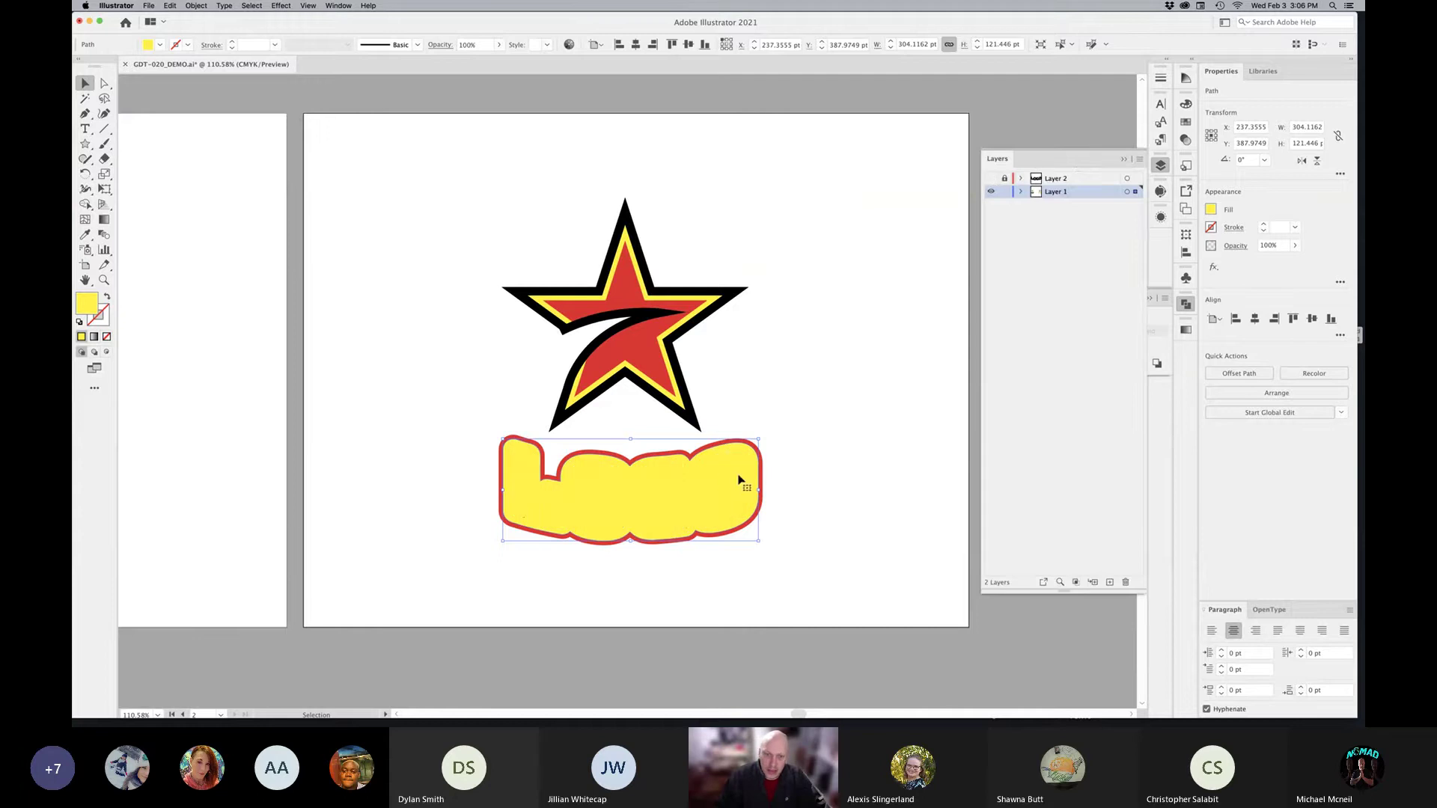
left_click_drag(724, 484, 745, 515)
key("super+z")
left_click_drag(1136, 192, 1135, 178)
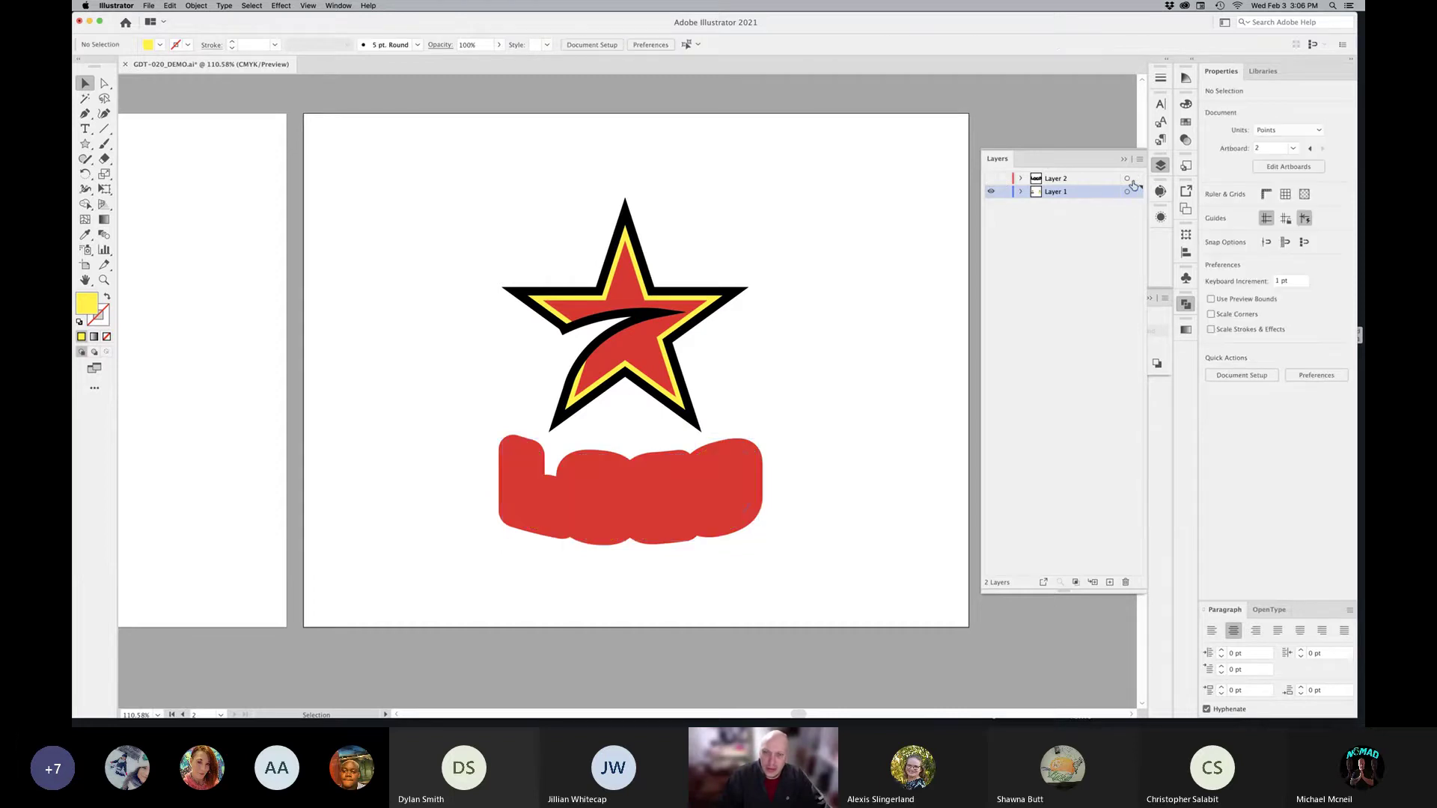
Step: Expand the fill and stroke of the red LOGO group on Layer 1
left_click(707, 493)
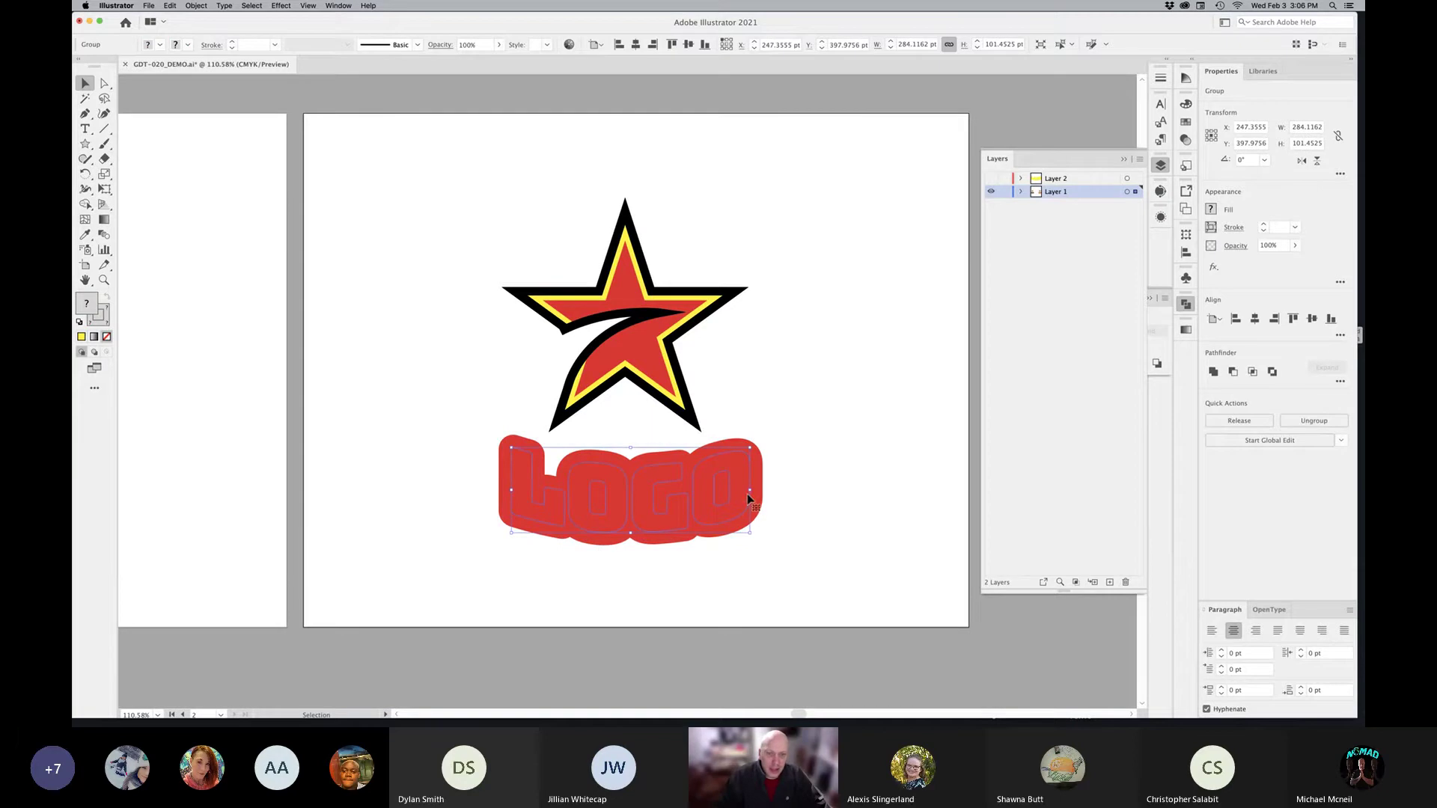
left_click(196, 5)
left_click(238, 147)
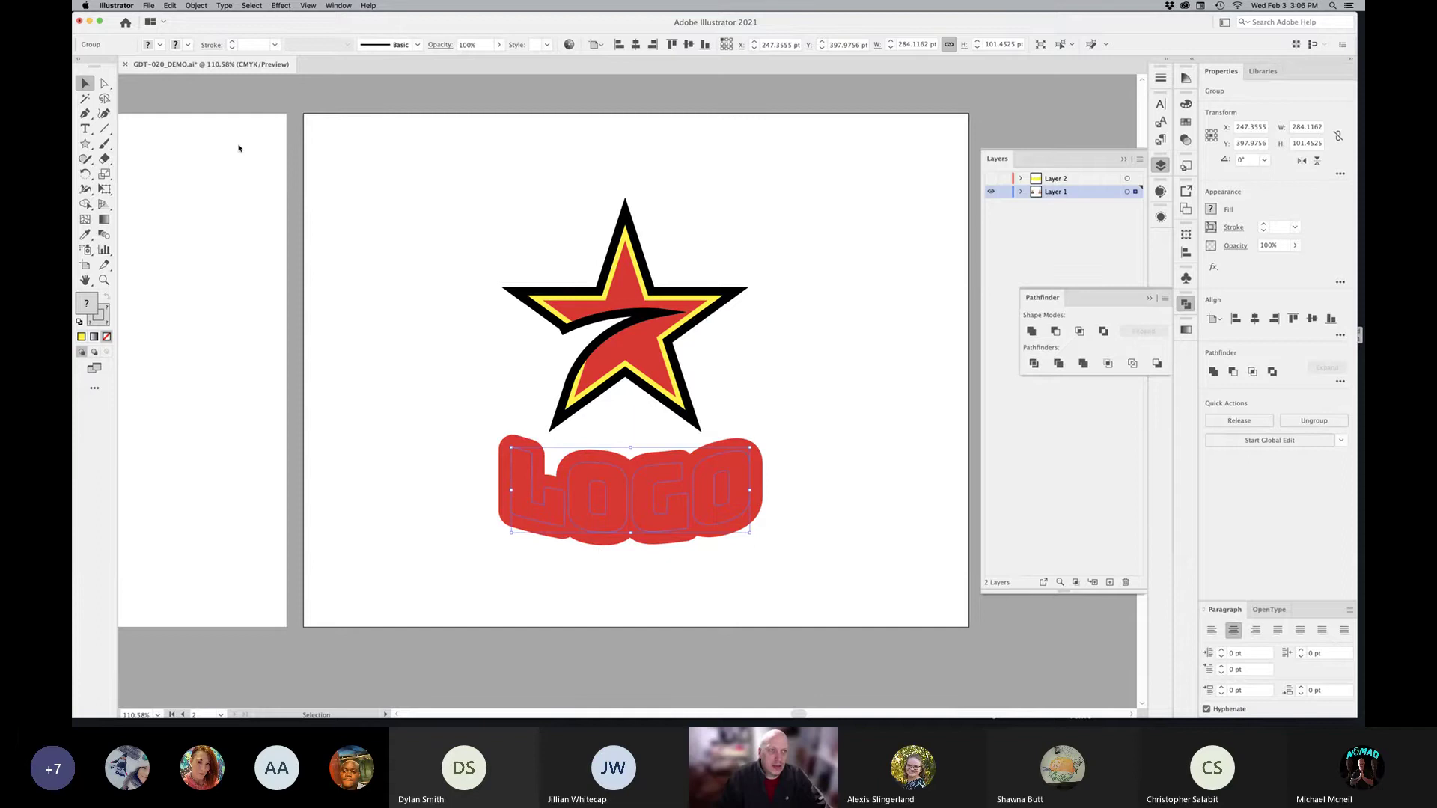
left_click(196, 6)
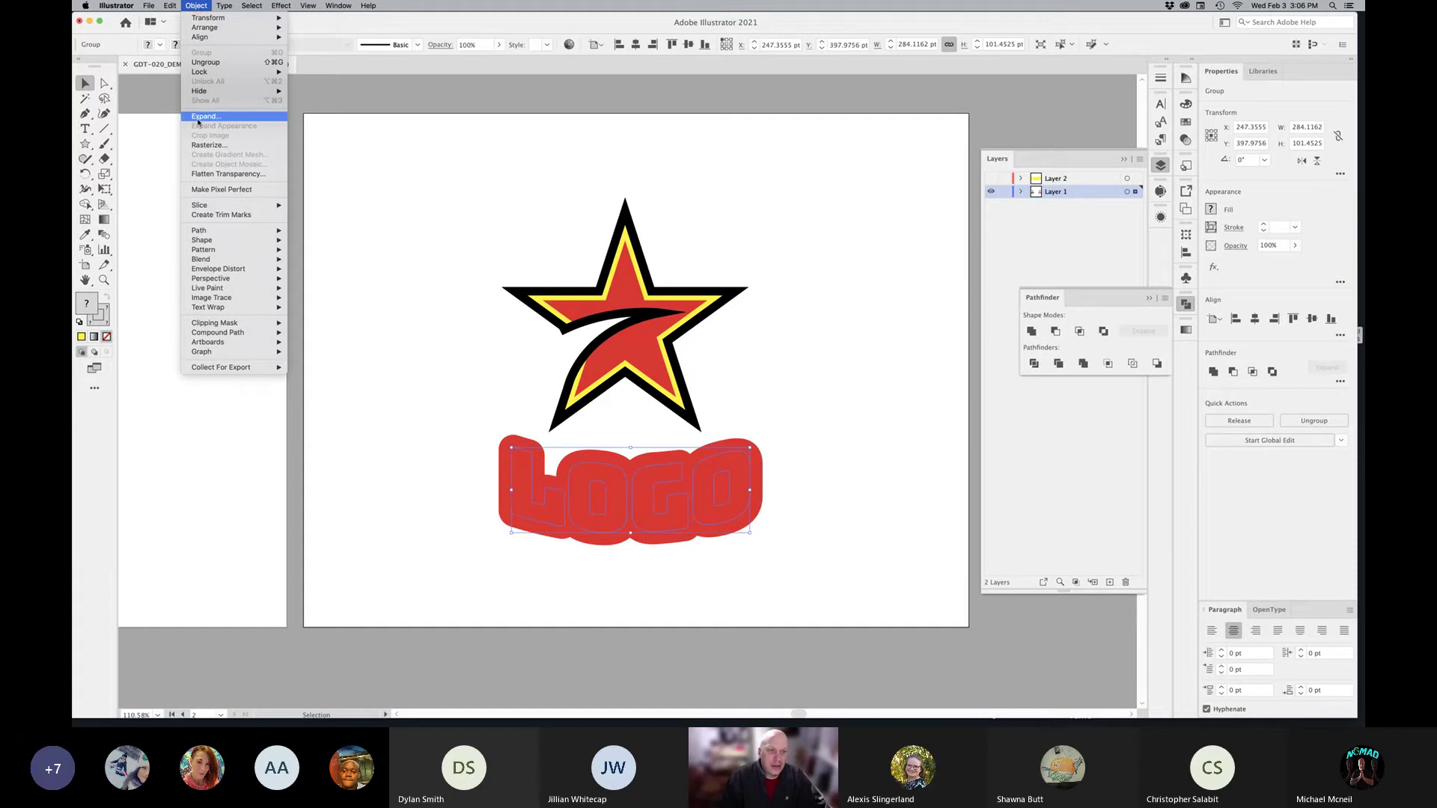
left_click(200, 117)
left_click(775, 446)
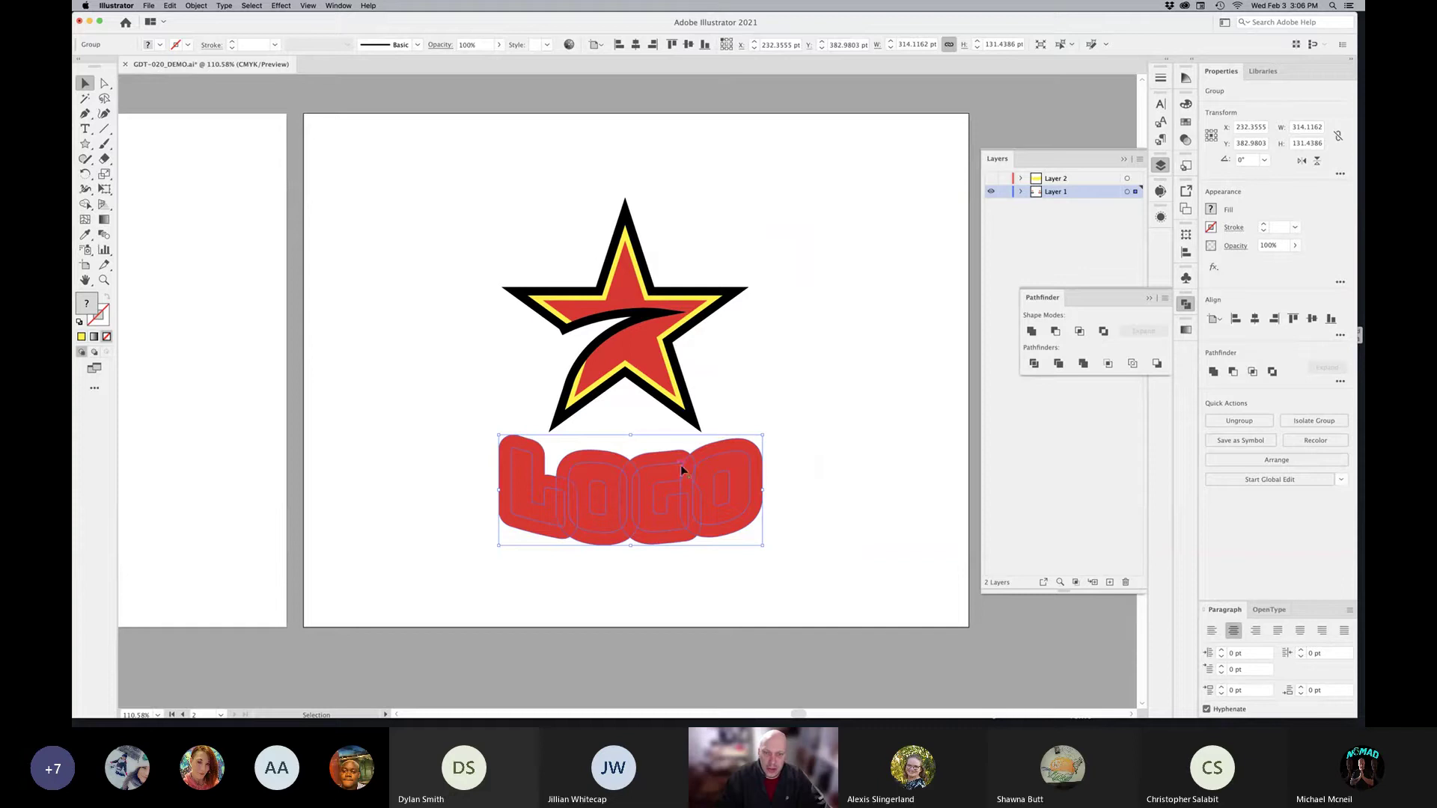
Step: Unite the expanded red LOGO group into one shape and check its path in Outline view
left_click(1031, 332)
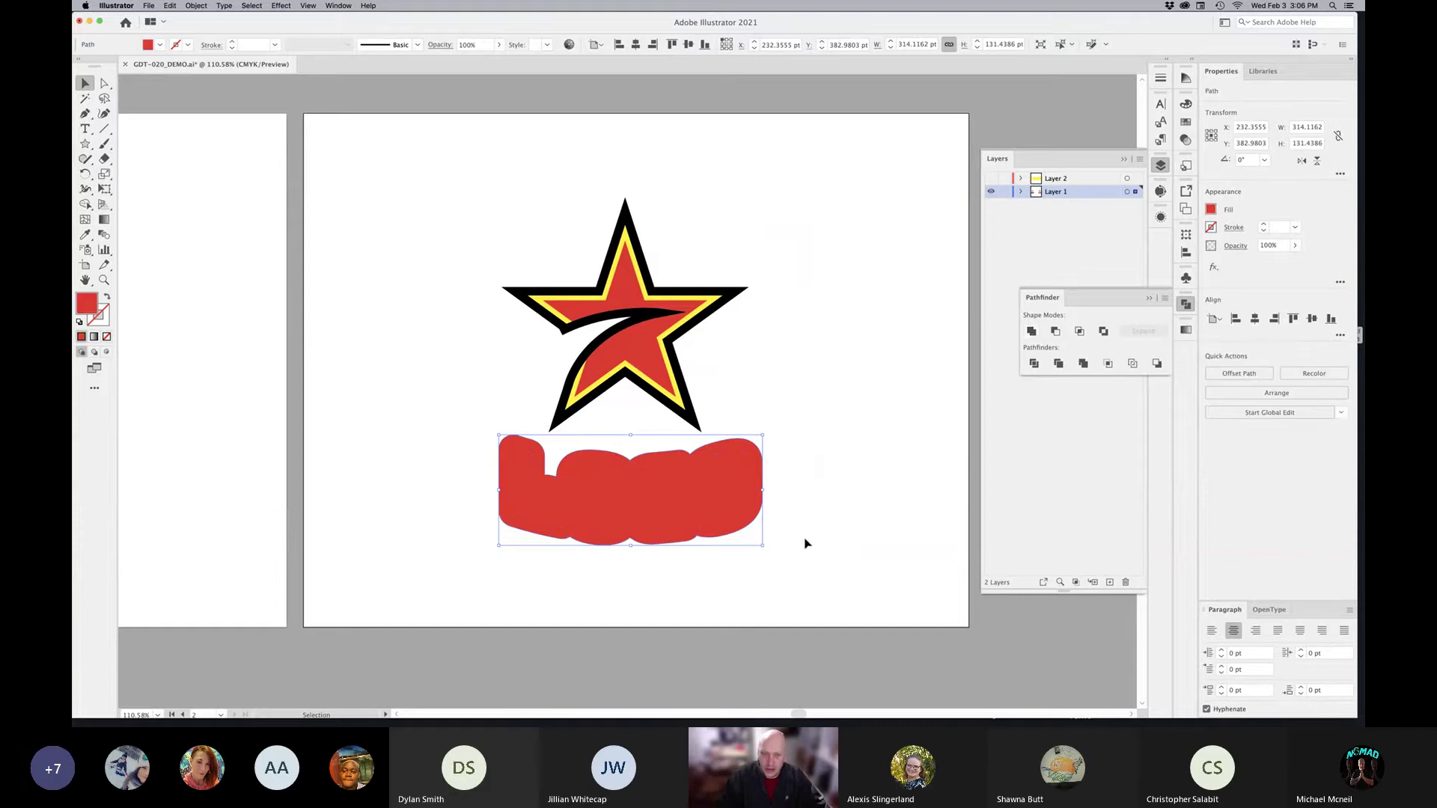
key("super+y")
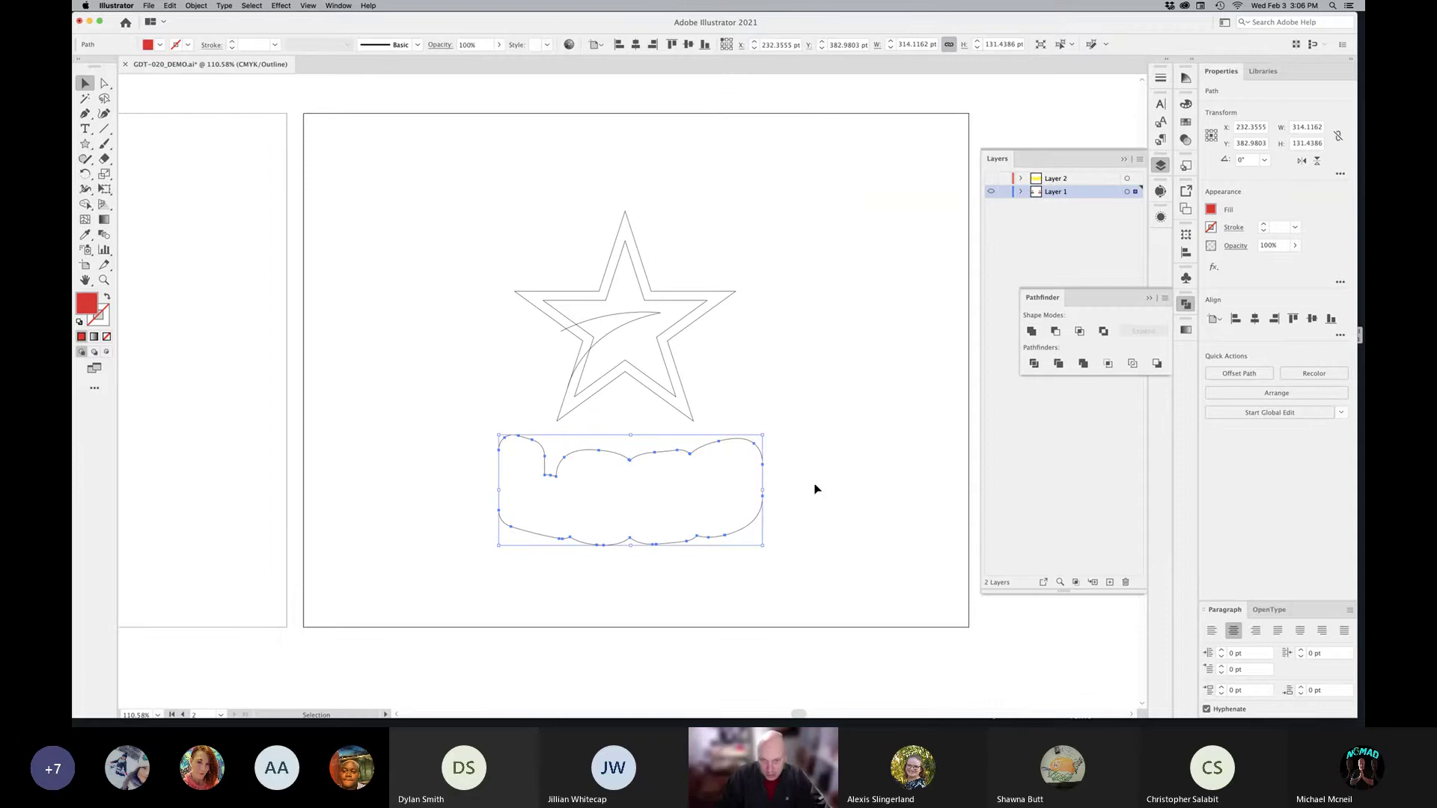
key("super+y")
Step: Show Layer 2 with Layer 1 temporarily hidden, and send the yellow shape backward behind the black LOGO lettering
left_click(991, 178)
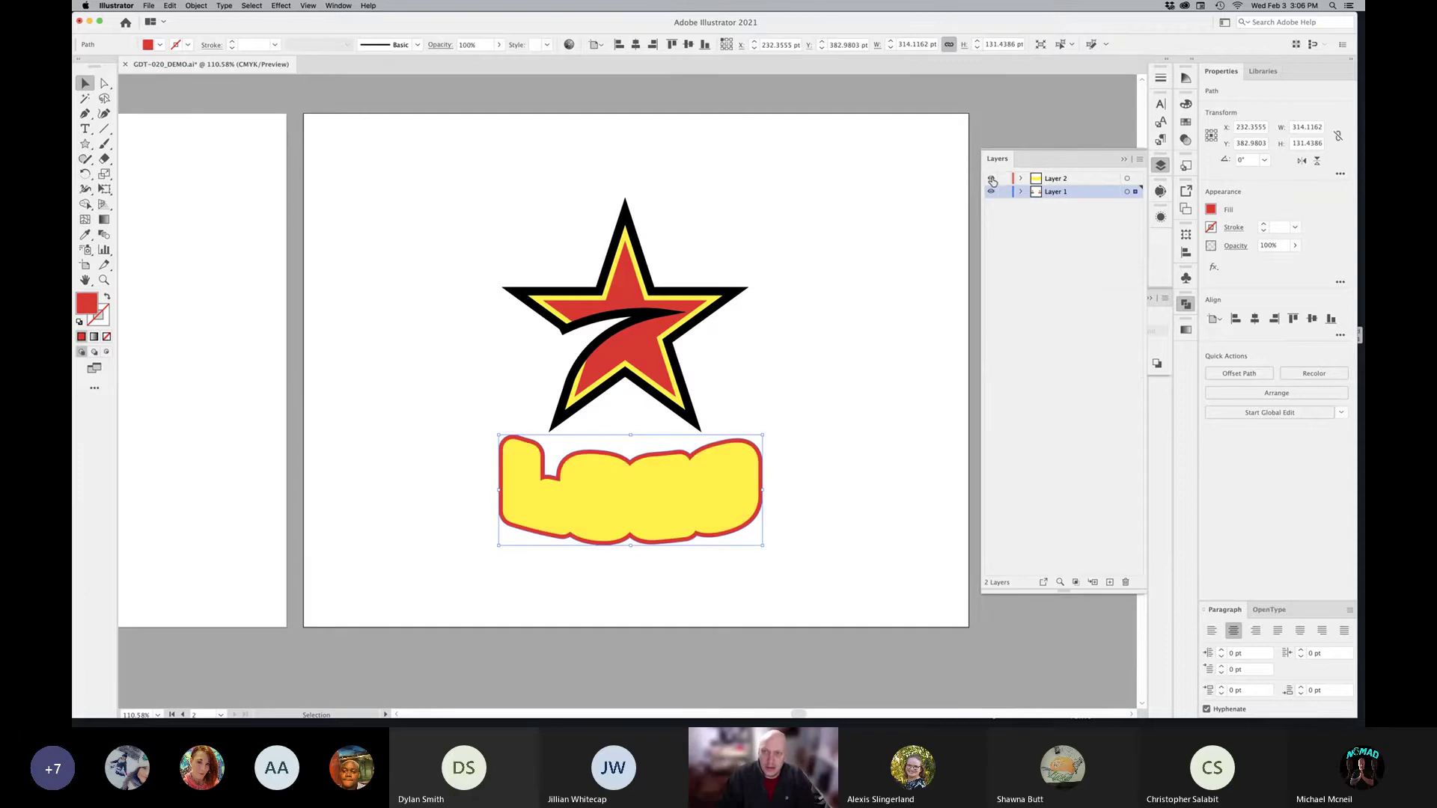
left_click(733, 488)
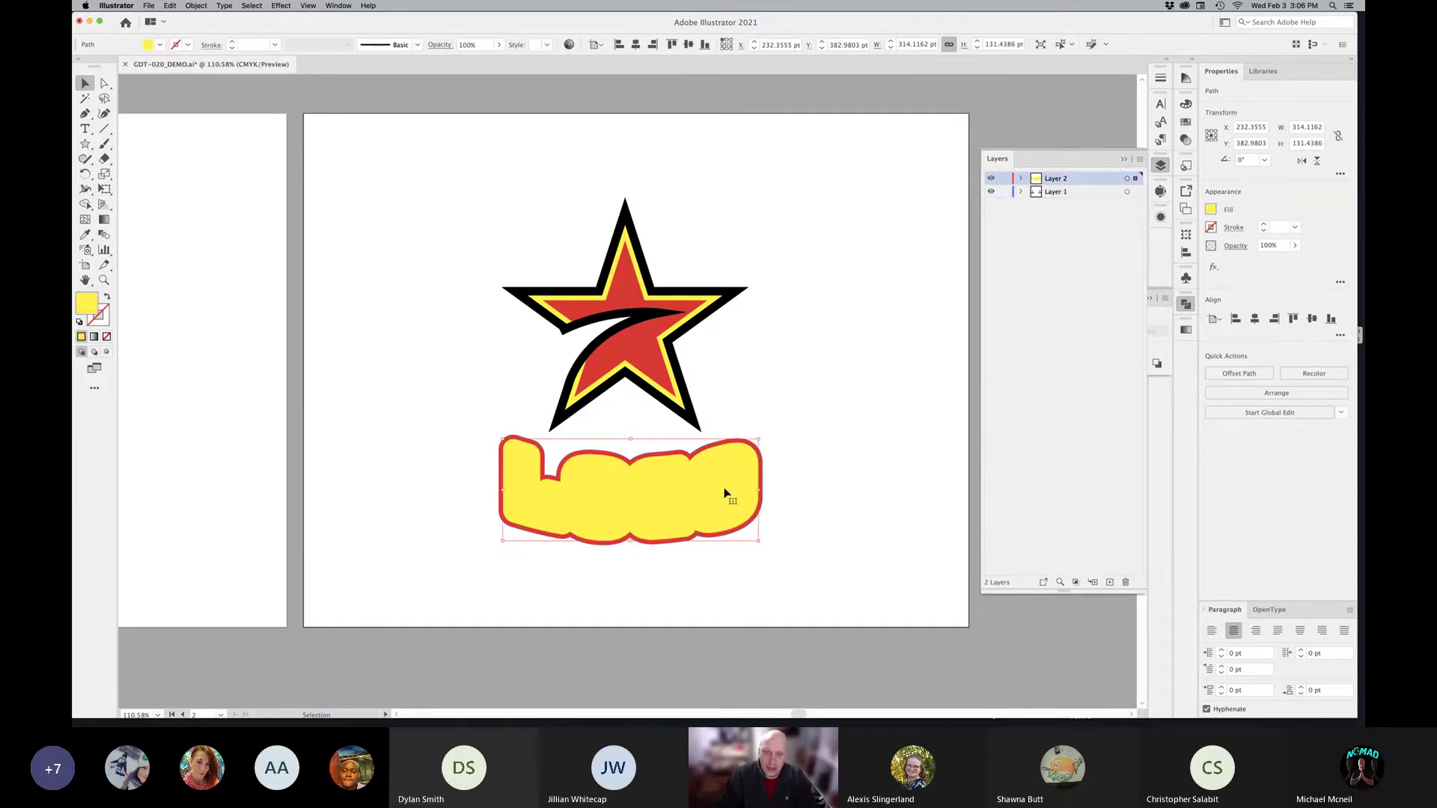
left_click(991, 193)
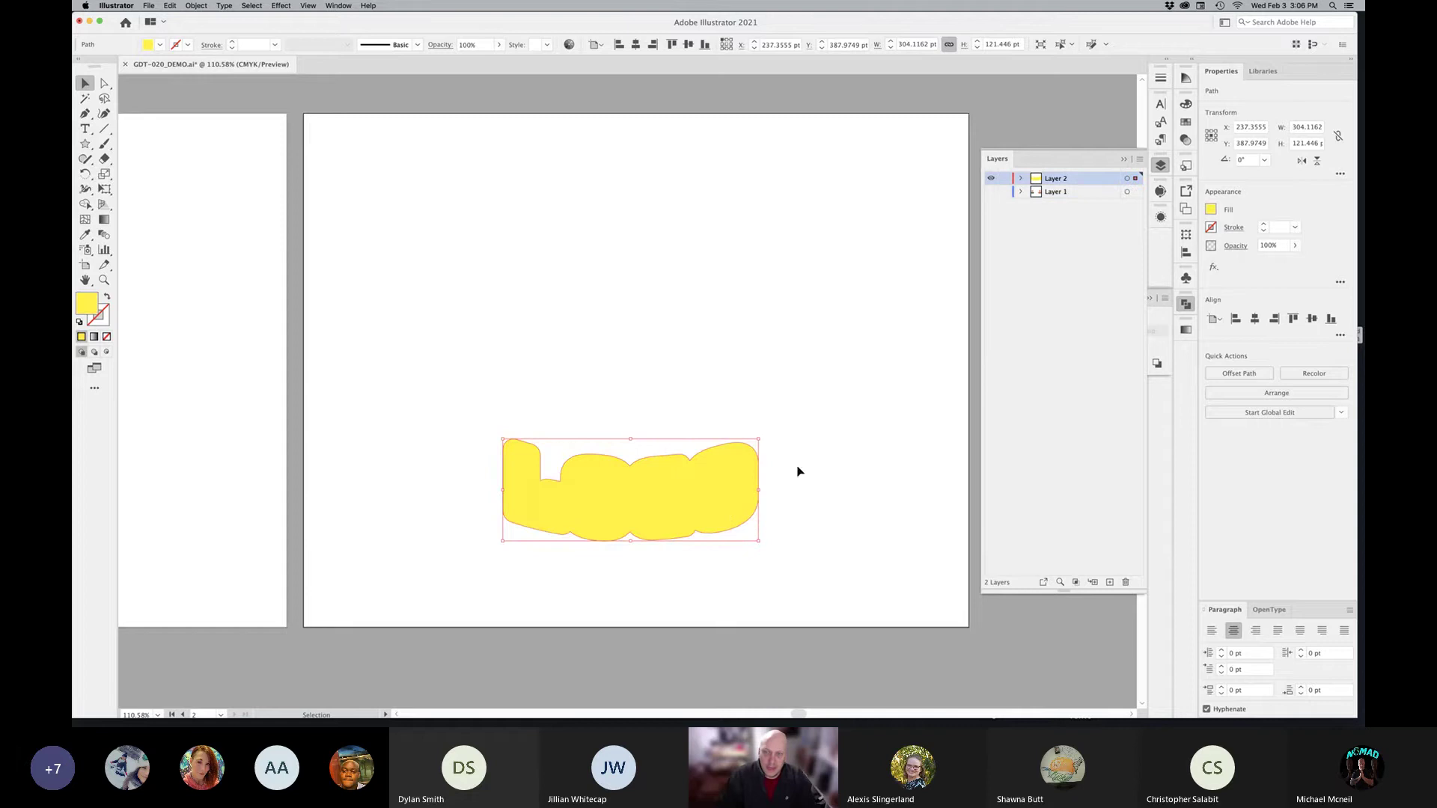
right_click(720, 506)
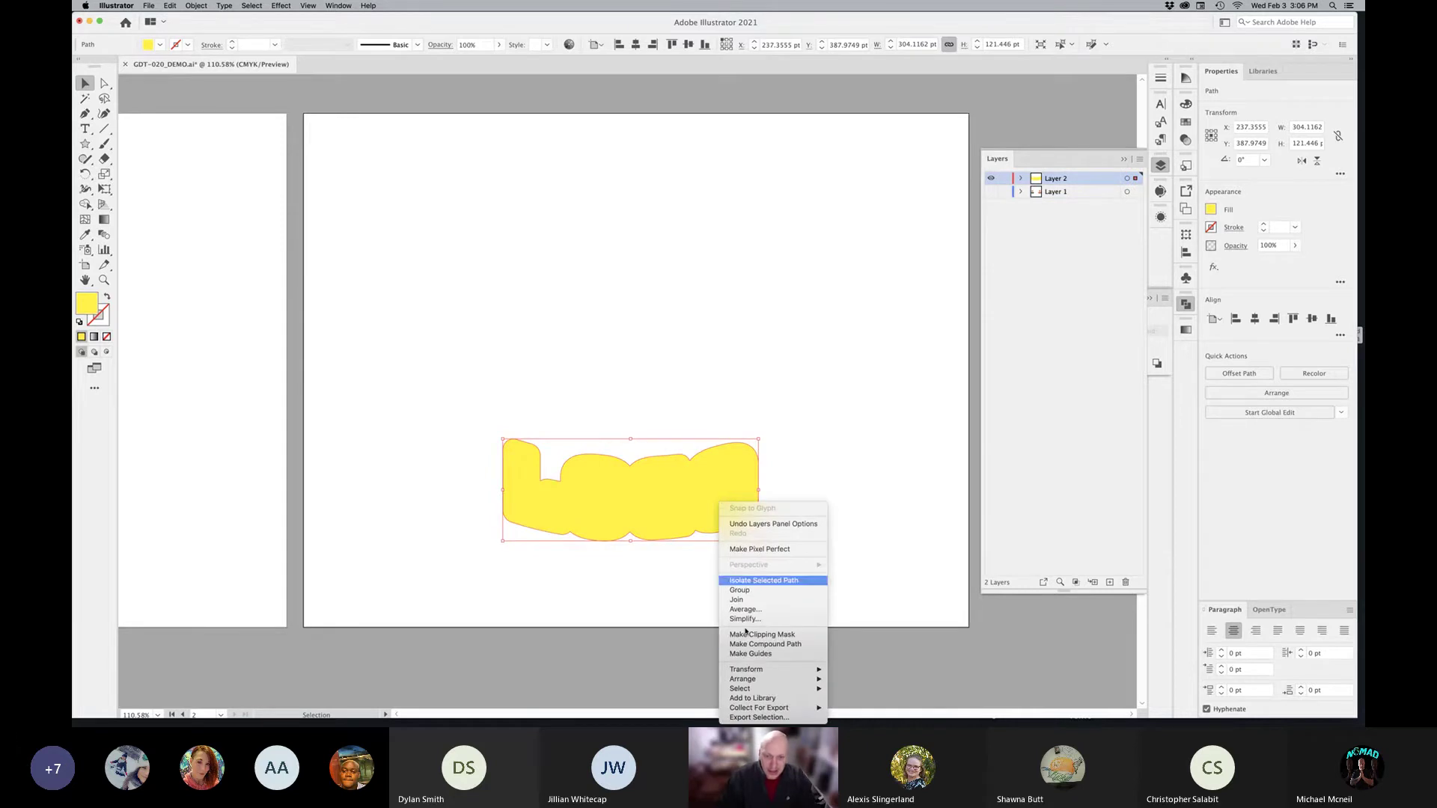
mouse_move(793, 679)
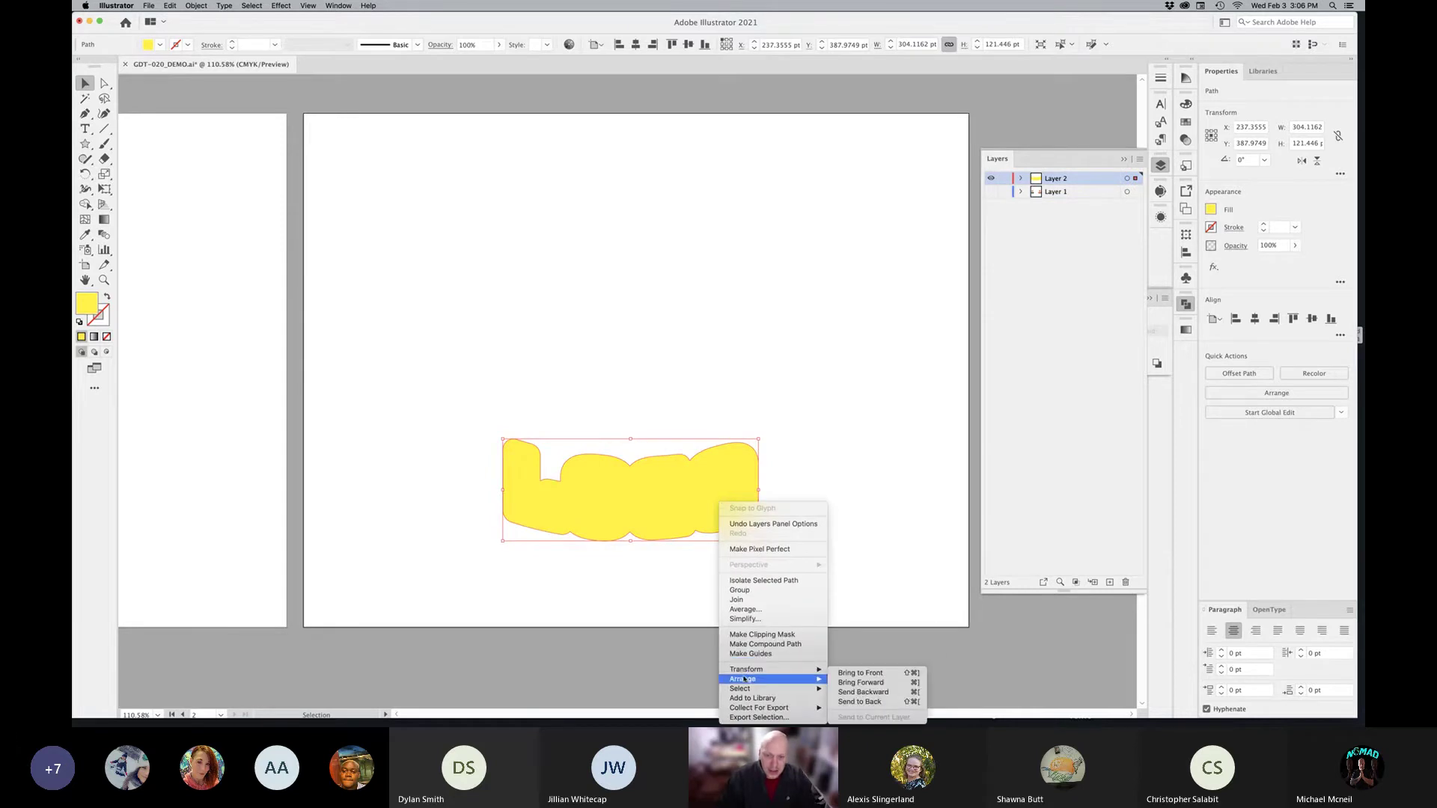
left_click(861, 692)
left_click(922, 374)
left_click(991, 191)
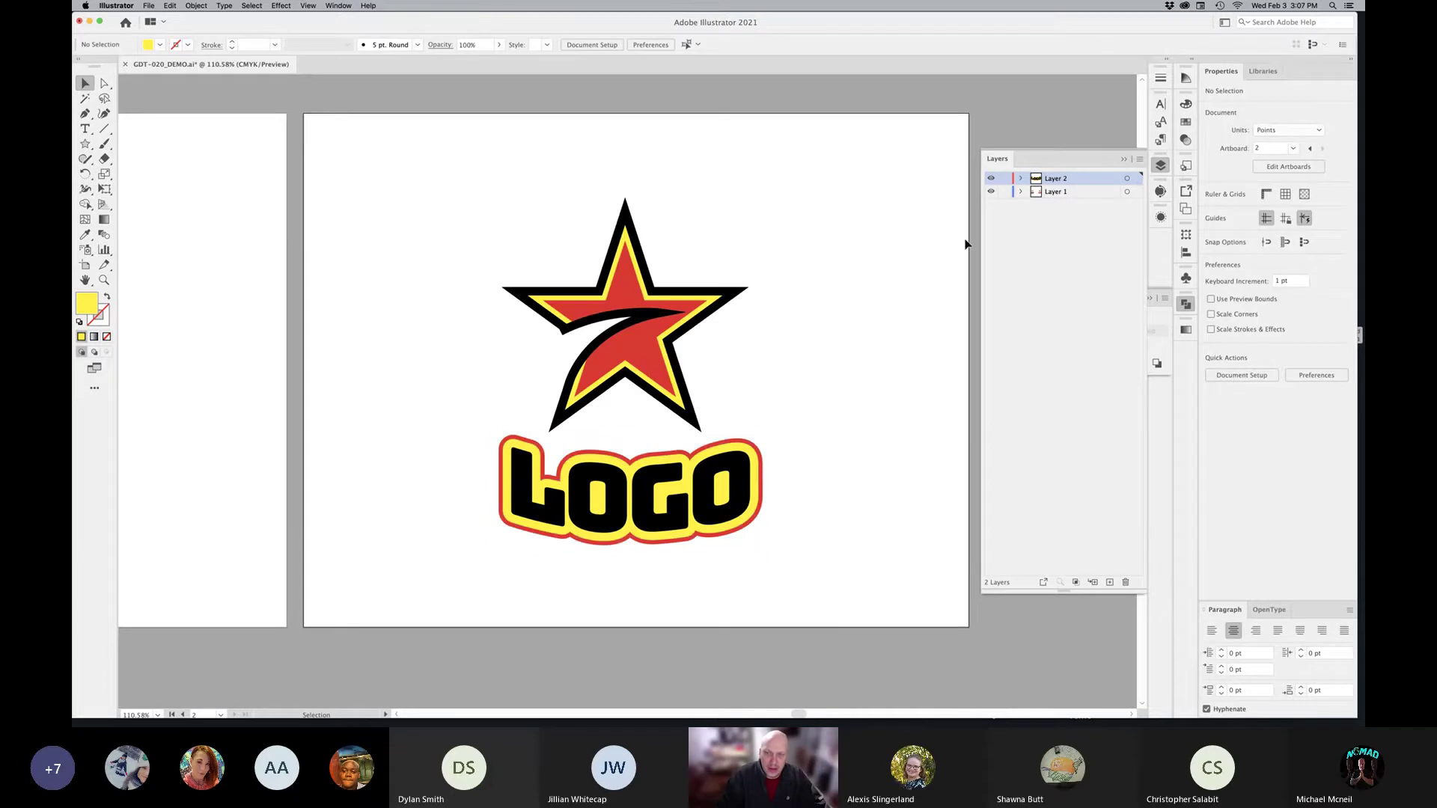
Step: Check the stacked LOGO pieces by selecting them together, and select the black lettering and yellow shape individually
left_click_drag(823, 469, 503, 577)
left_click(813, 576)
left_click_drag(814, 488, 462, 564)
left_click(461, 564)
left_click(741, 493)
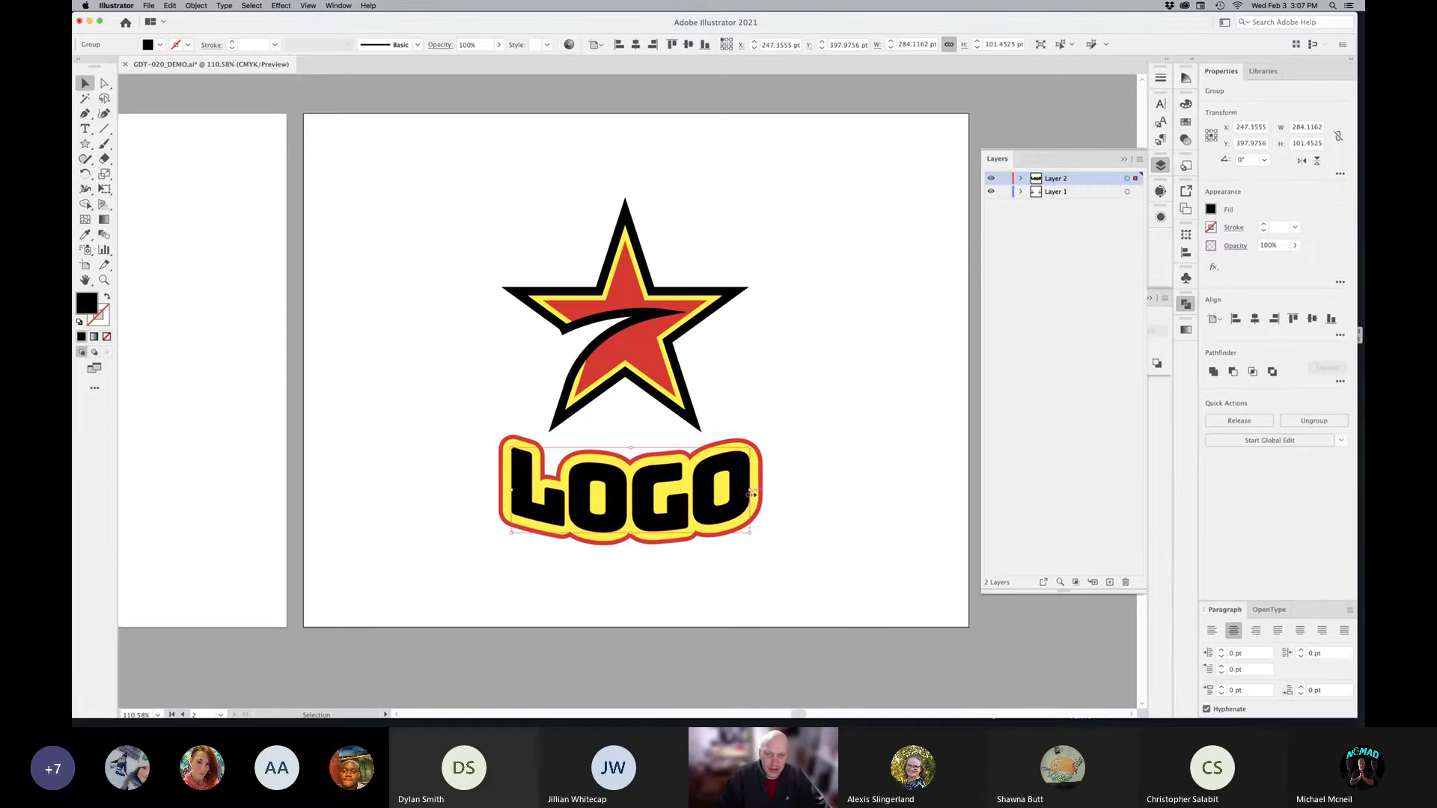
left_click(757, 507)
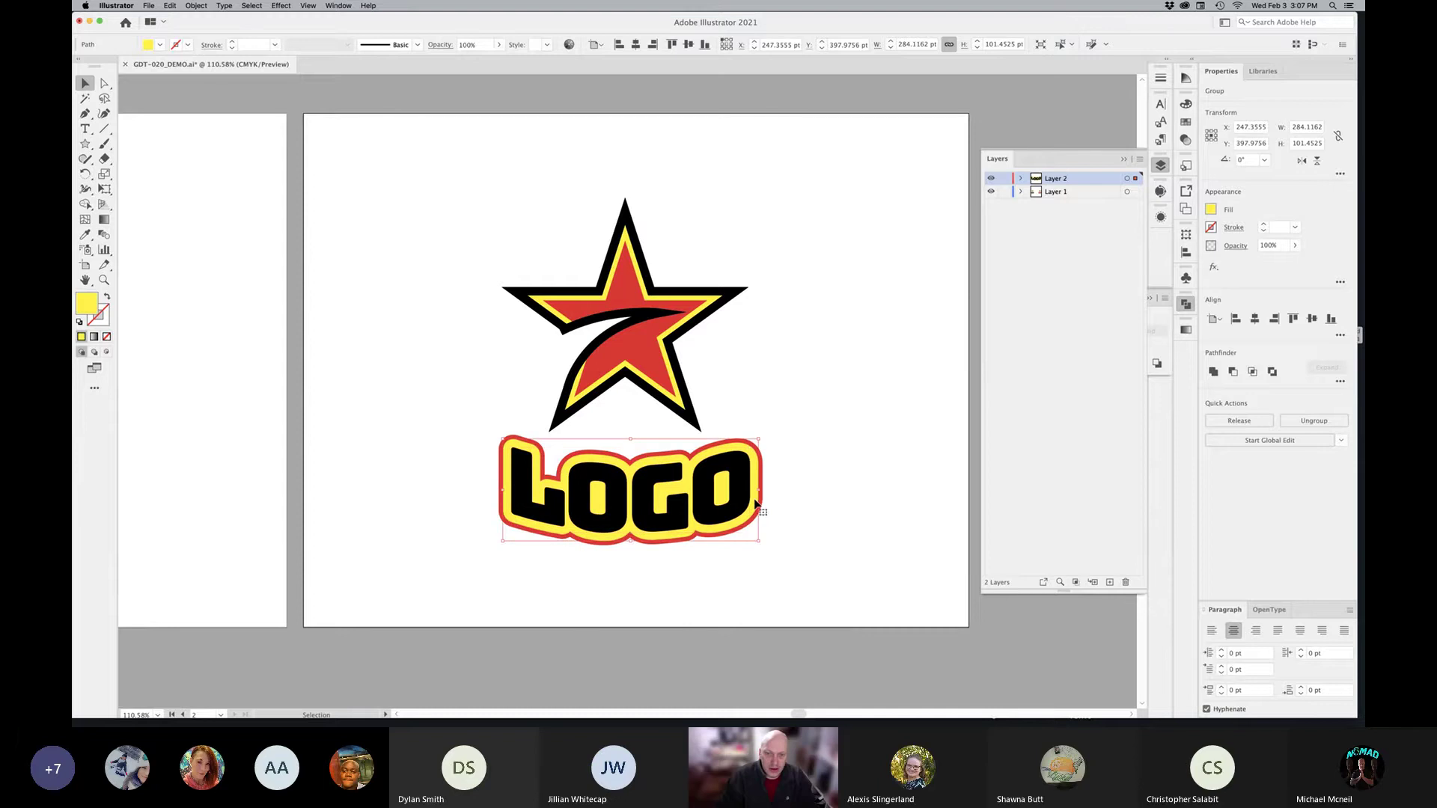
Step: Move the red LOGO backing shape from Layer 1 to Layer 2 and send it behind the yellow shape and black lettering
left_click(764, 506)
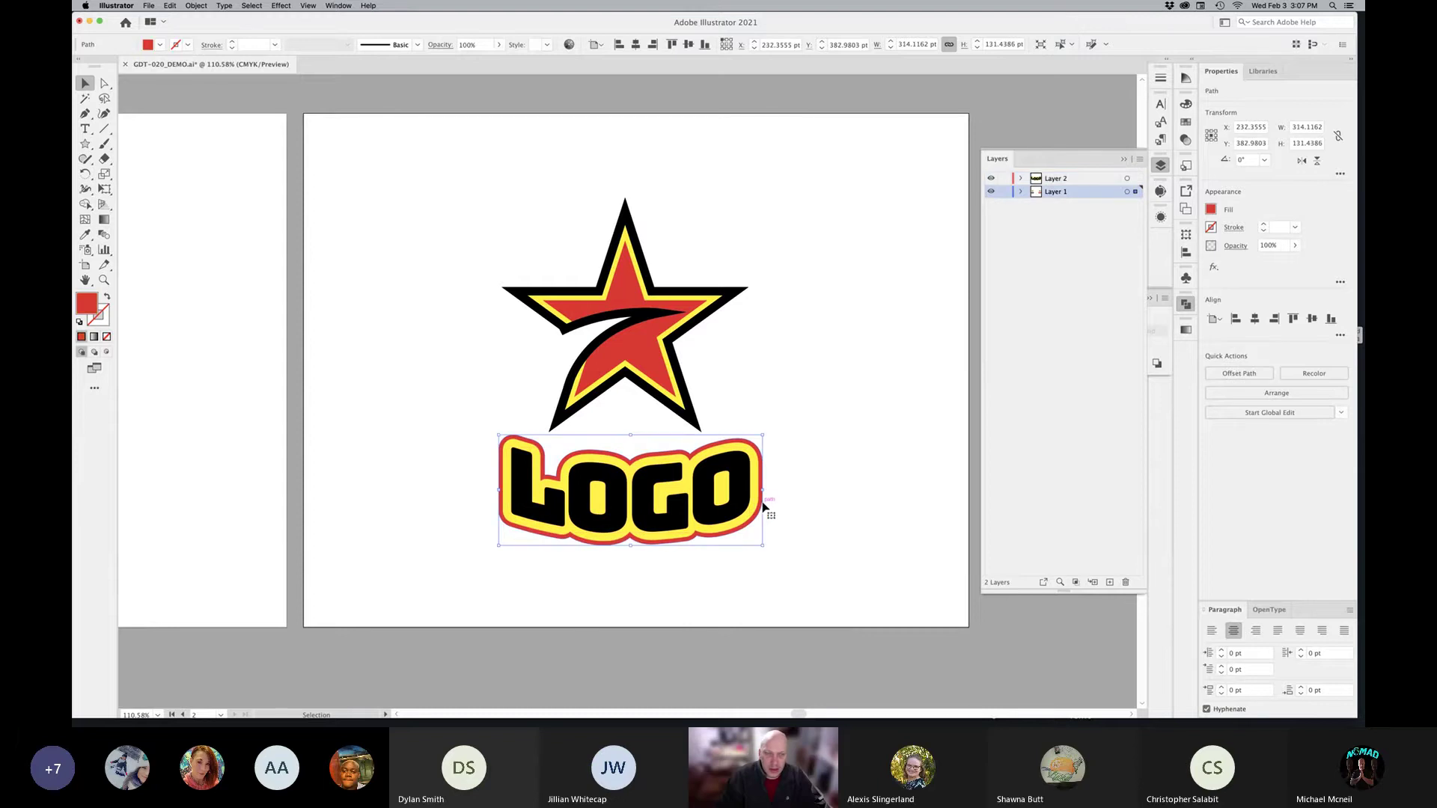
left_click(813, 501)
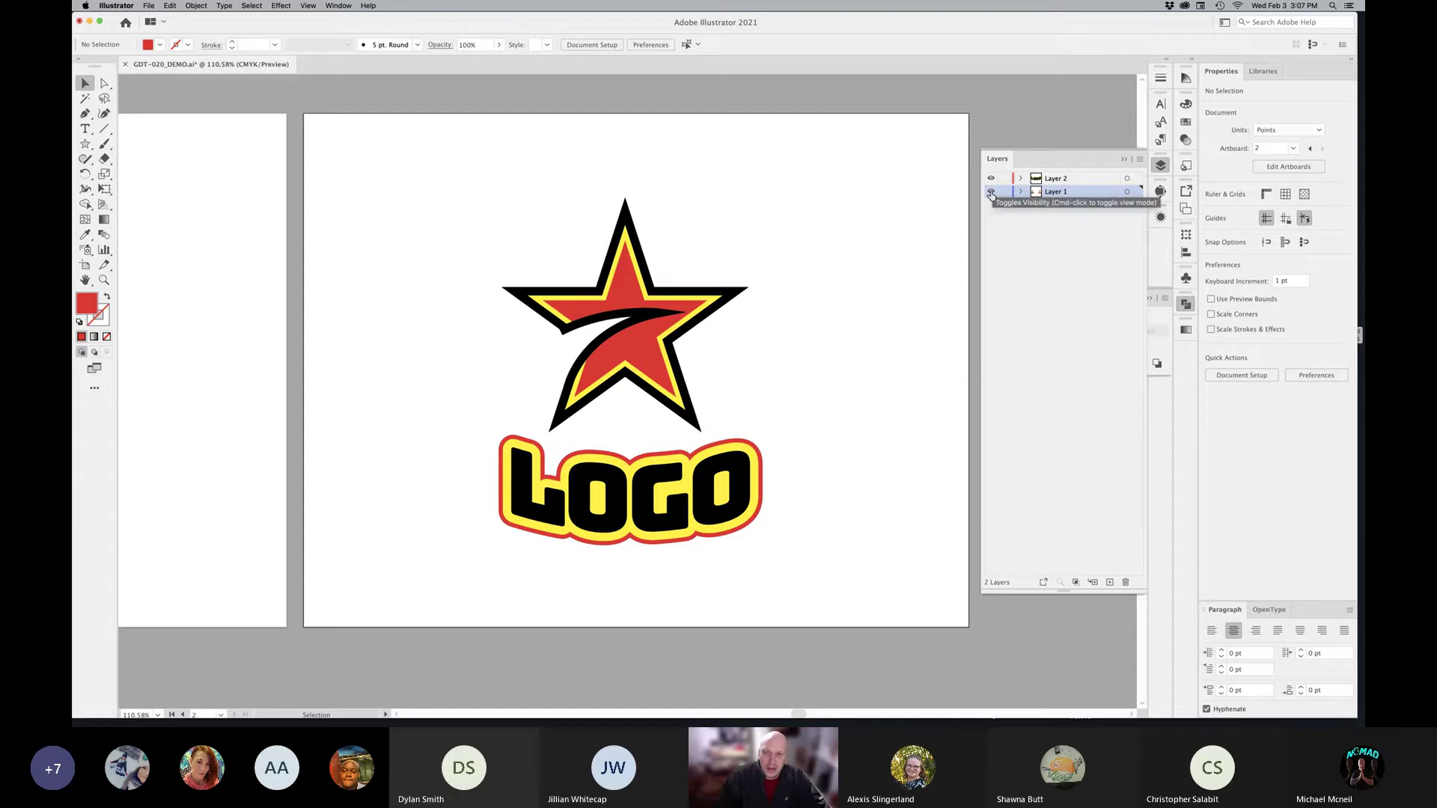
left_click(763, 493)
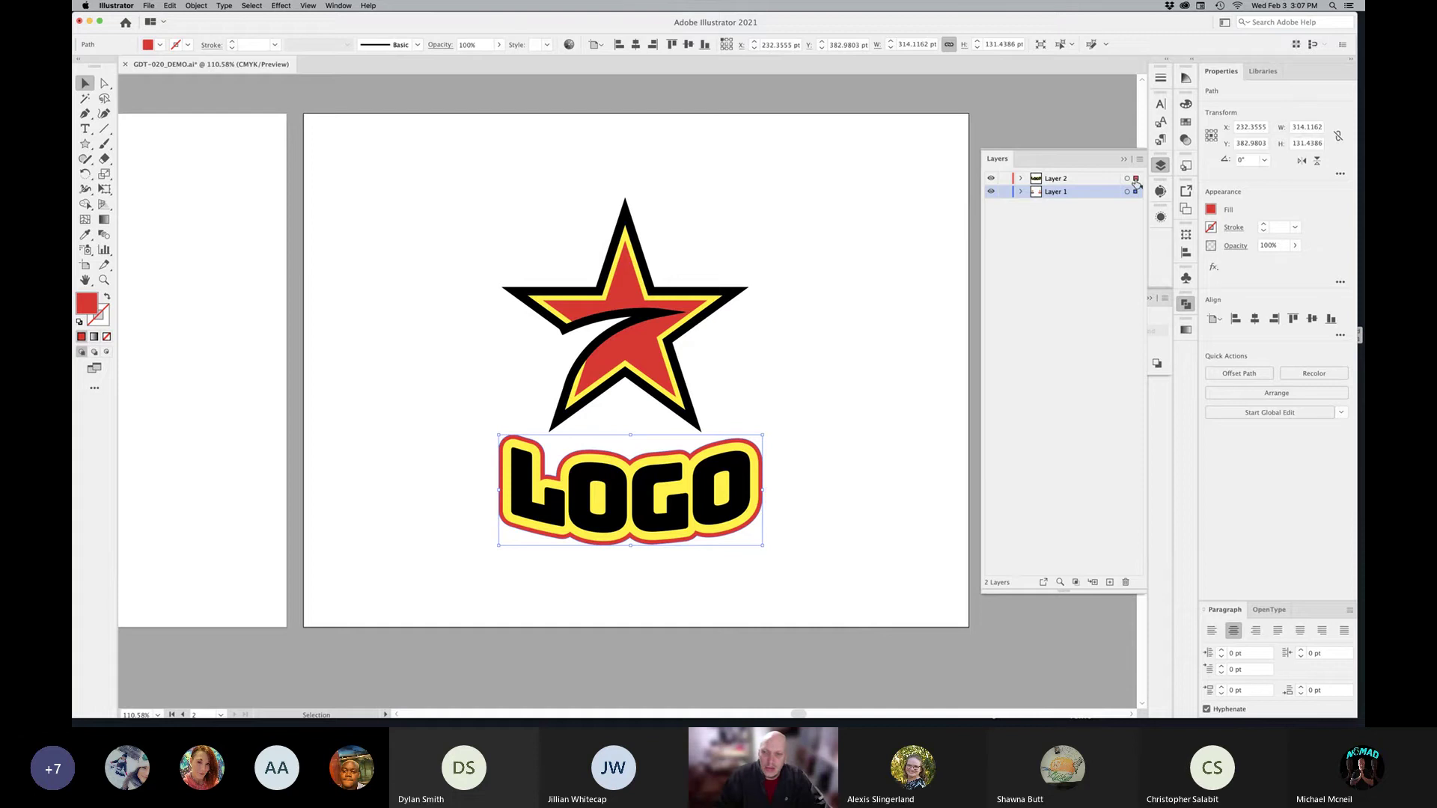
left_click_drag(1135, 195, 1136, 179)
key("super+shift+bracketleft")
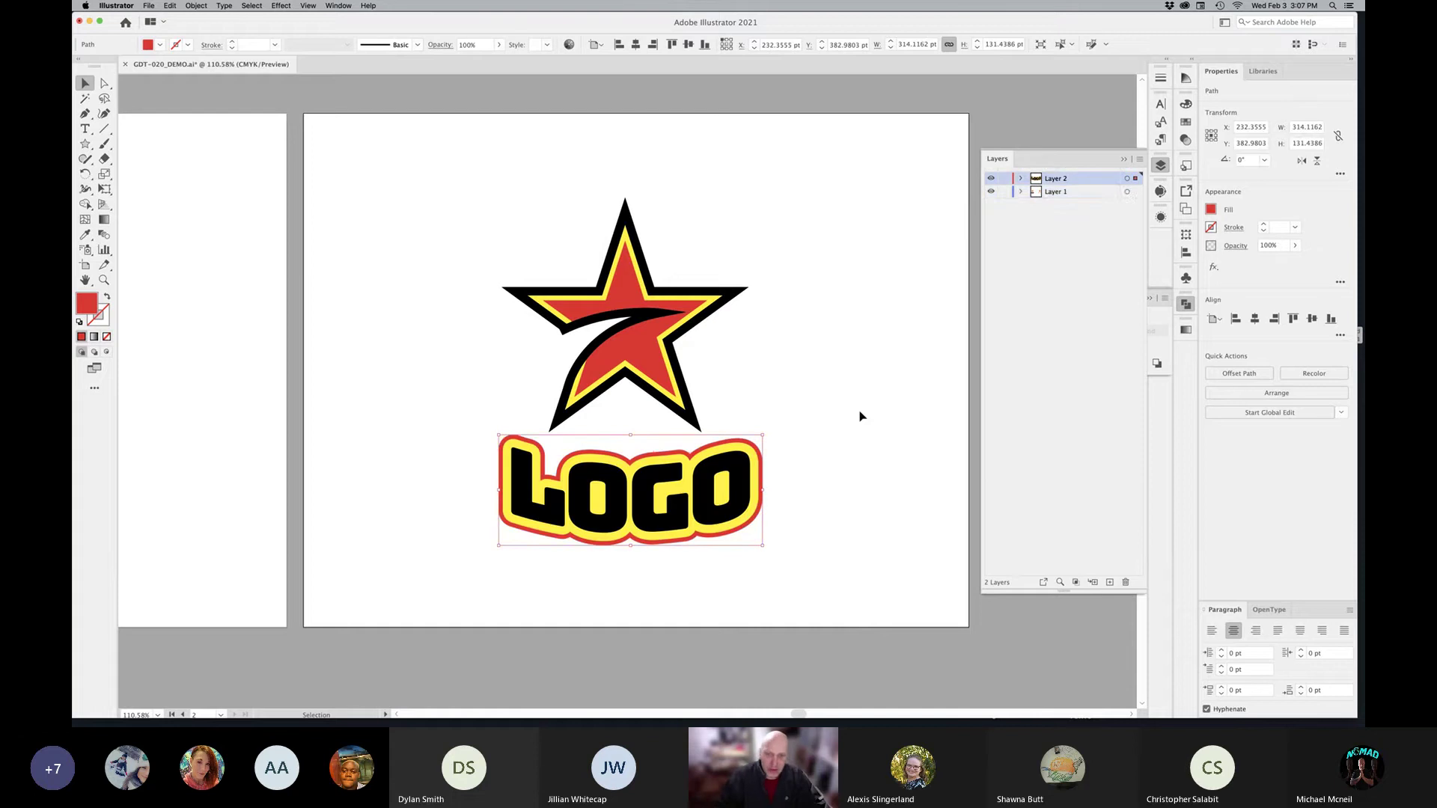
Step: Hide Layer 1 to isolate the stacked LOGO artwork on Layer 2
left_click(990, 193)
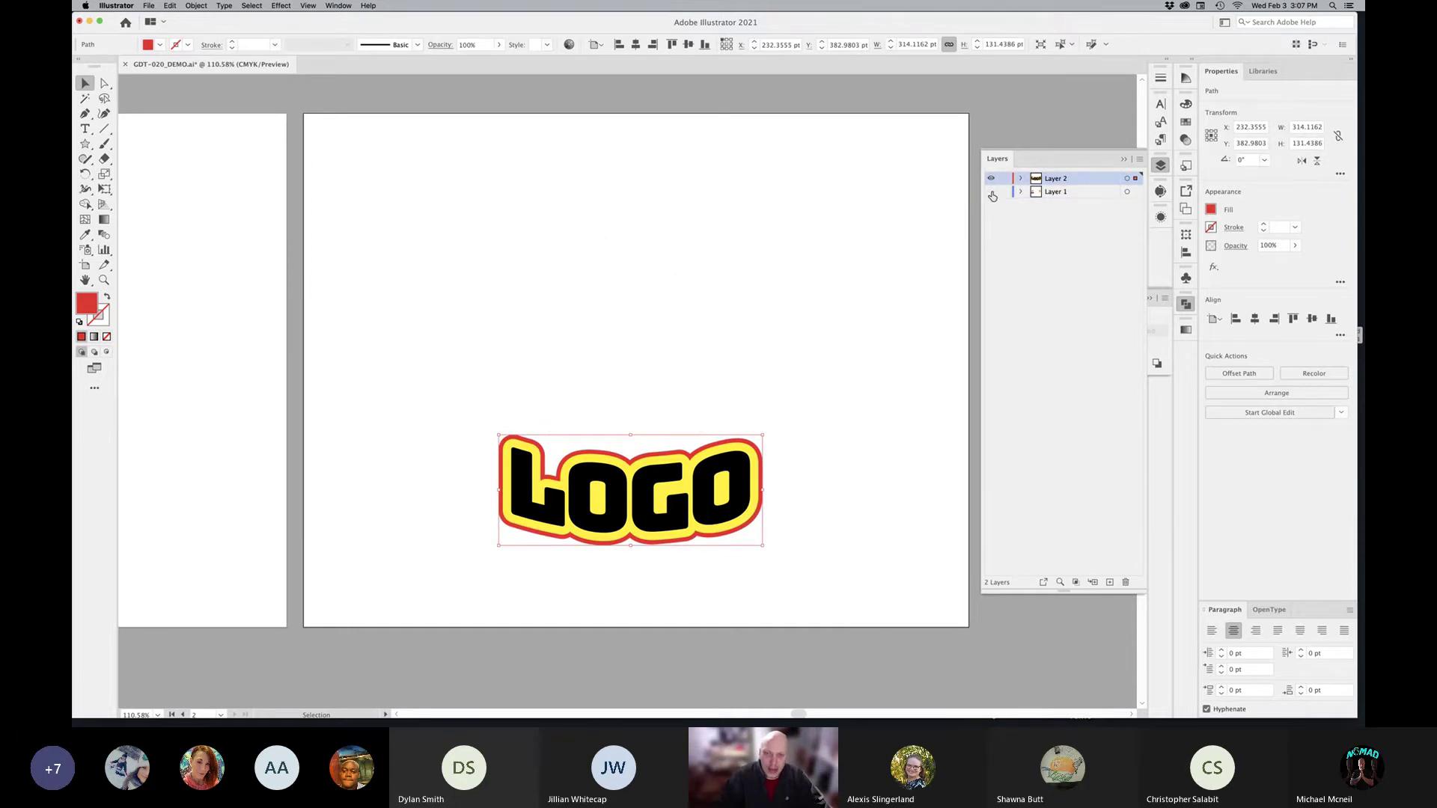
left_click(727, 419)
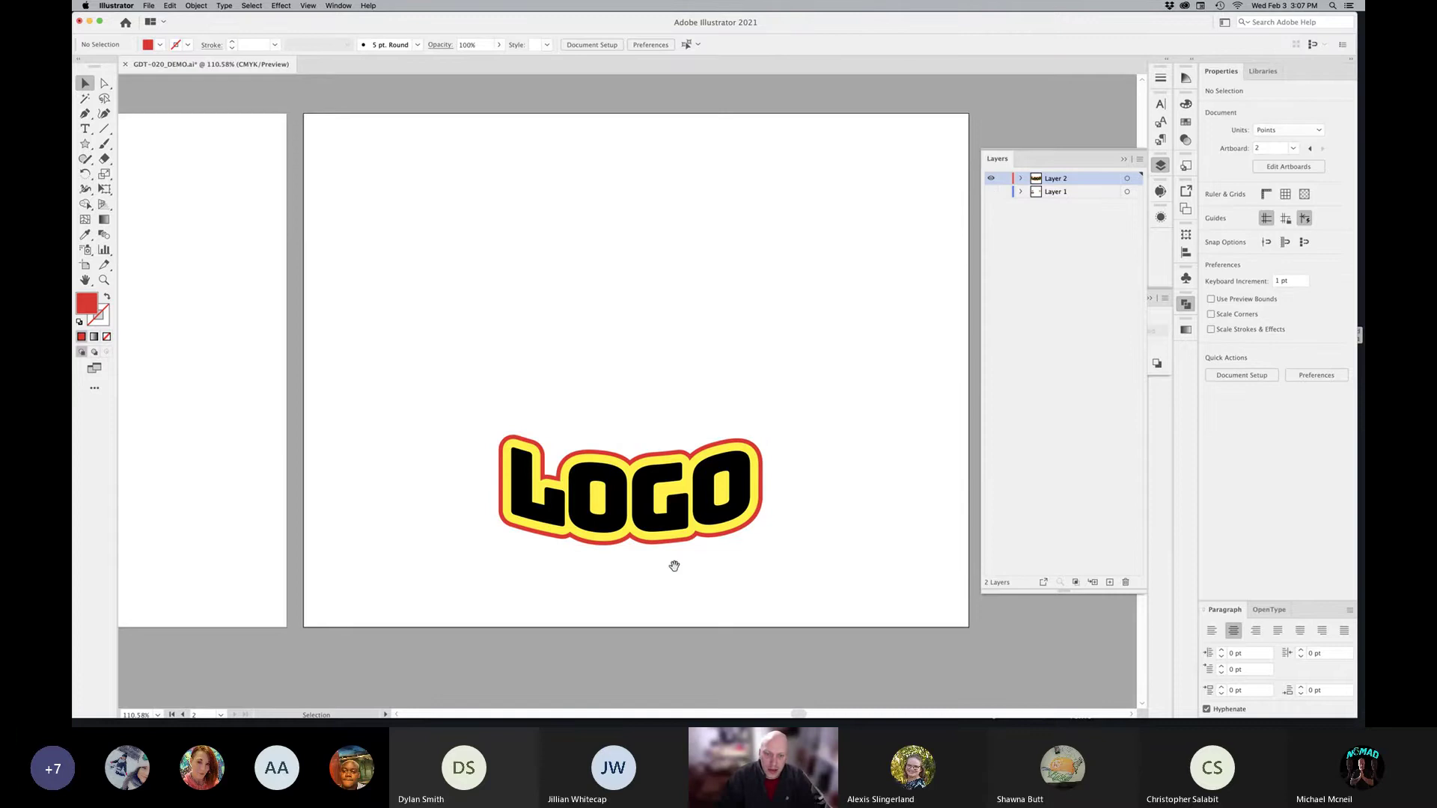
scroll(673, 565, "up", 6)
left_click_drag(687, 471, 579, 423)
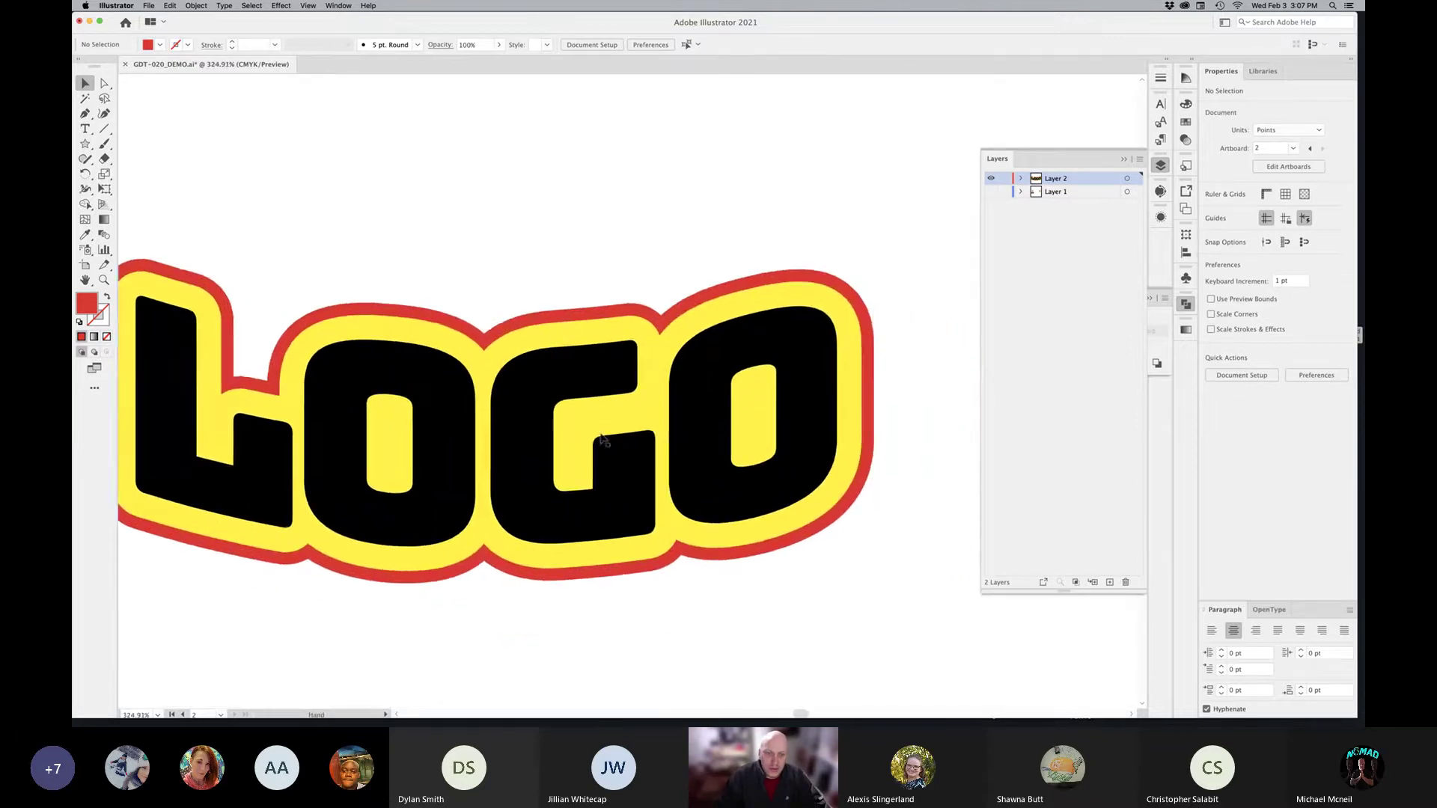
key("super+minus")
scroll(625, 407, "up", 2)
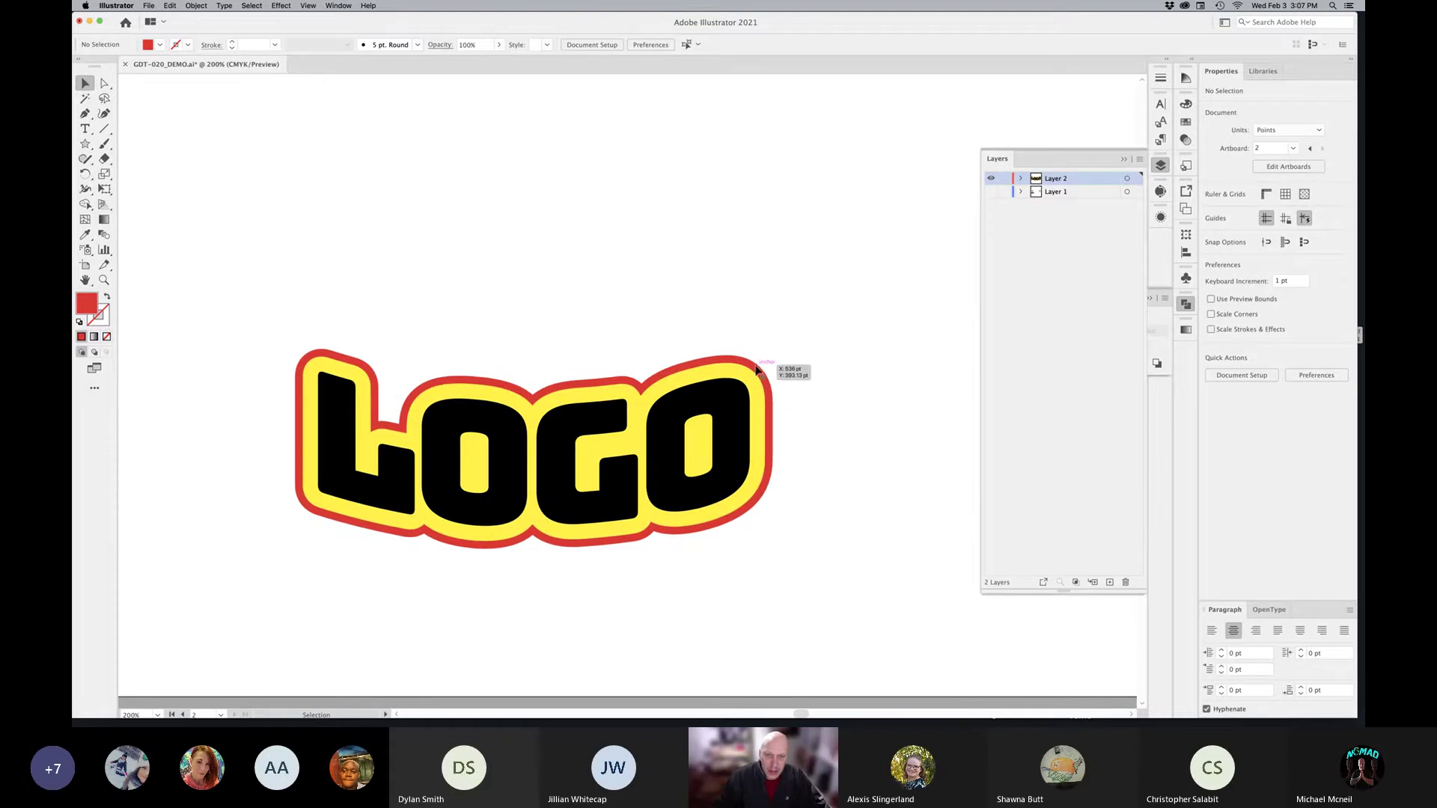
Step: Move the red backing shape aside to inspect the stacking, and undo the move
left_click_drag(771, 406, 808, 321)
key("super+z")
left_click(866, 474)
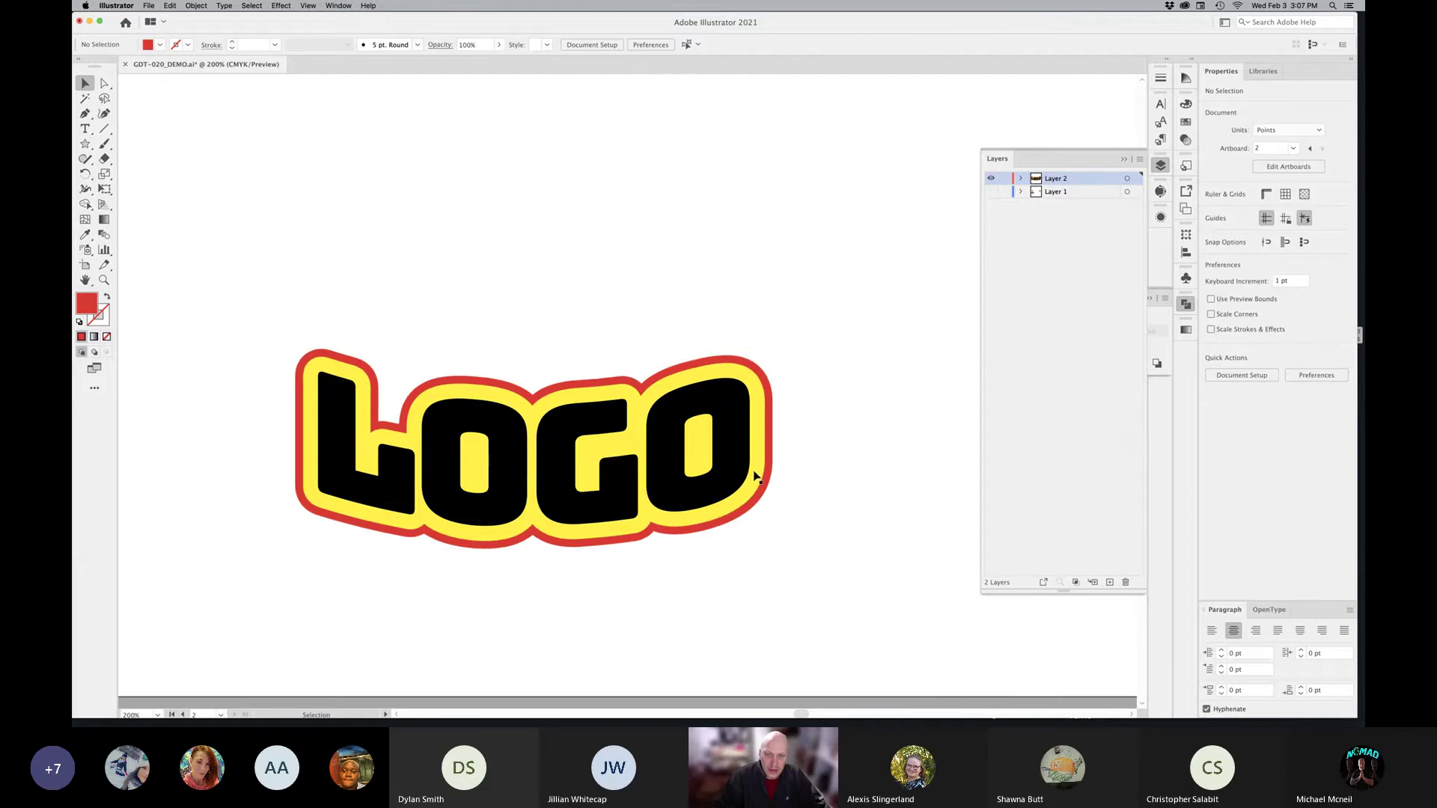
Step: Copy the yellow backing shape and paste the copy directly in front of it
left_click(757, 475)
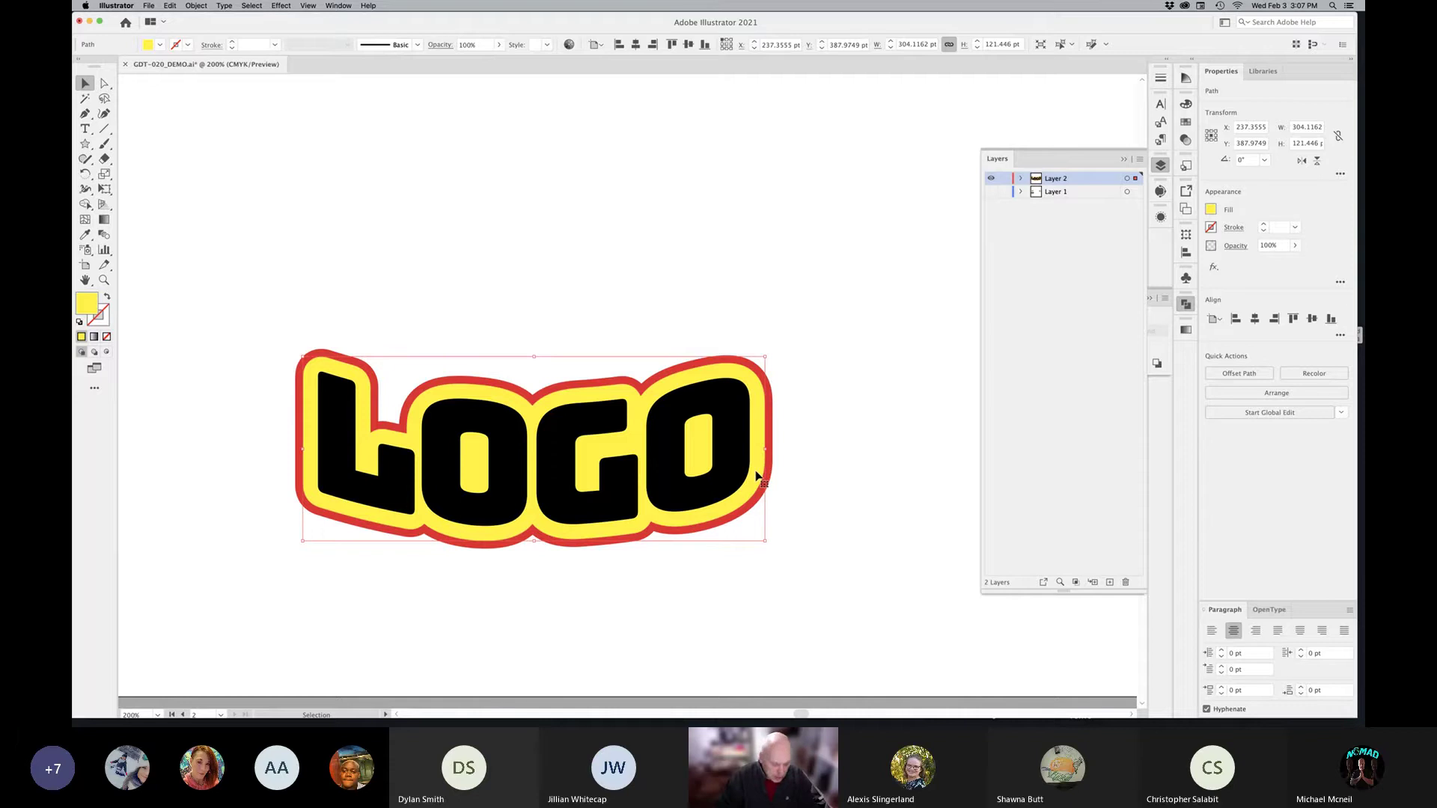
key("a")
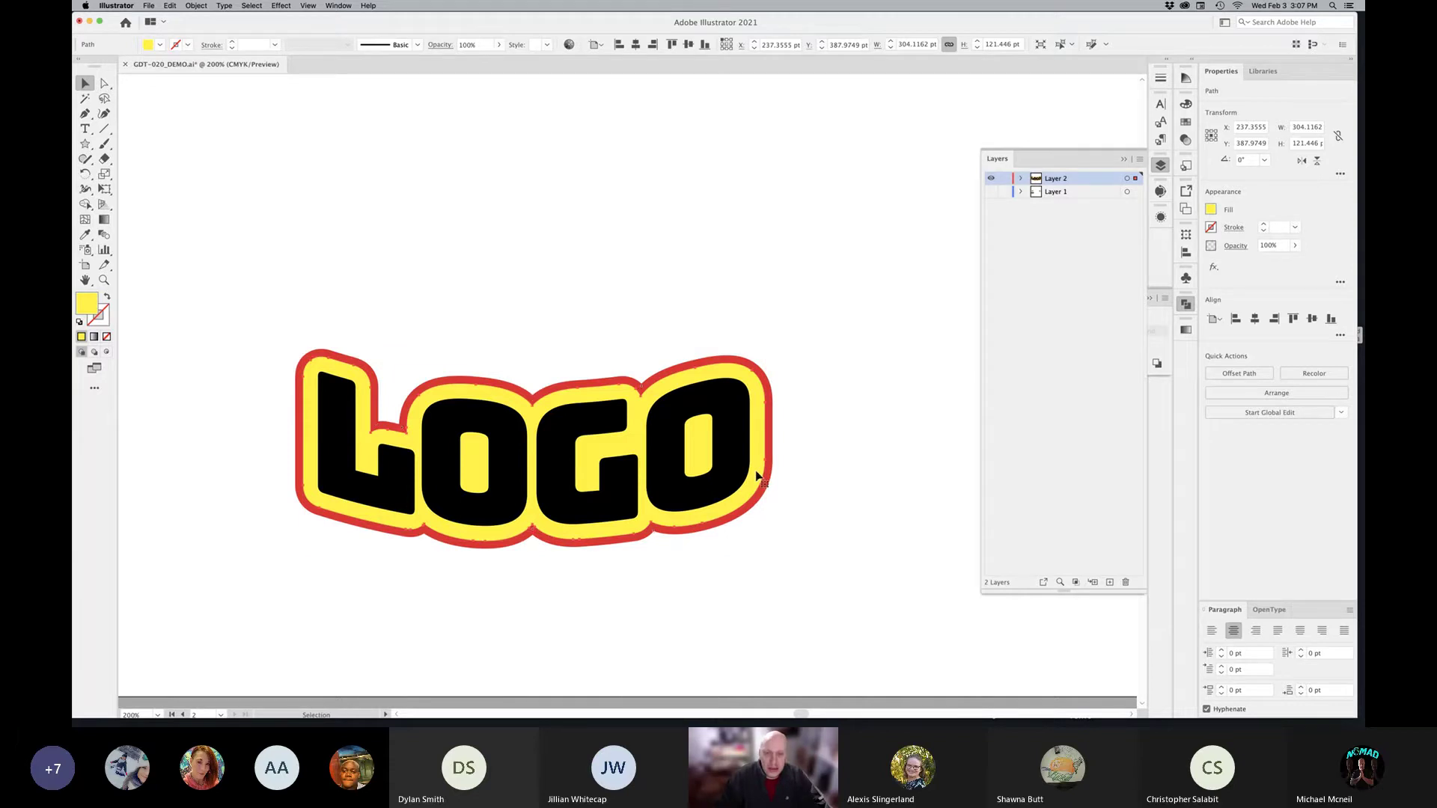
left_click(172, 6)
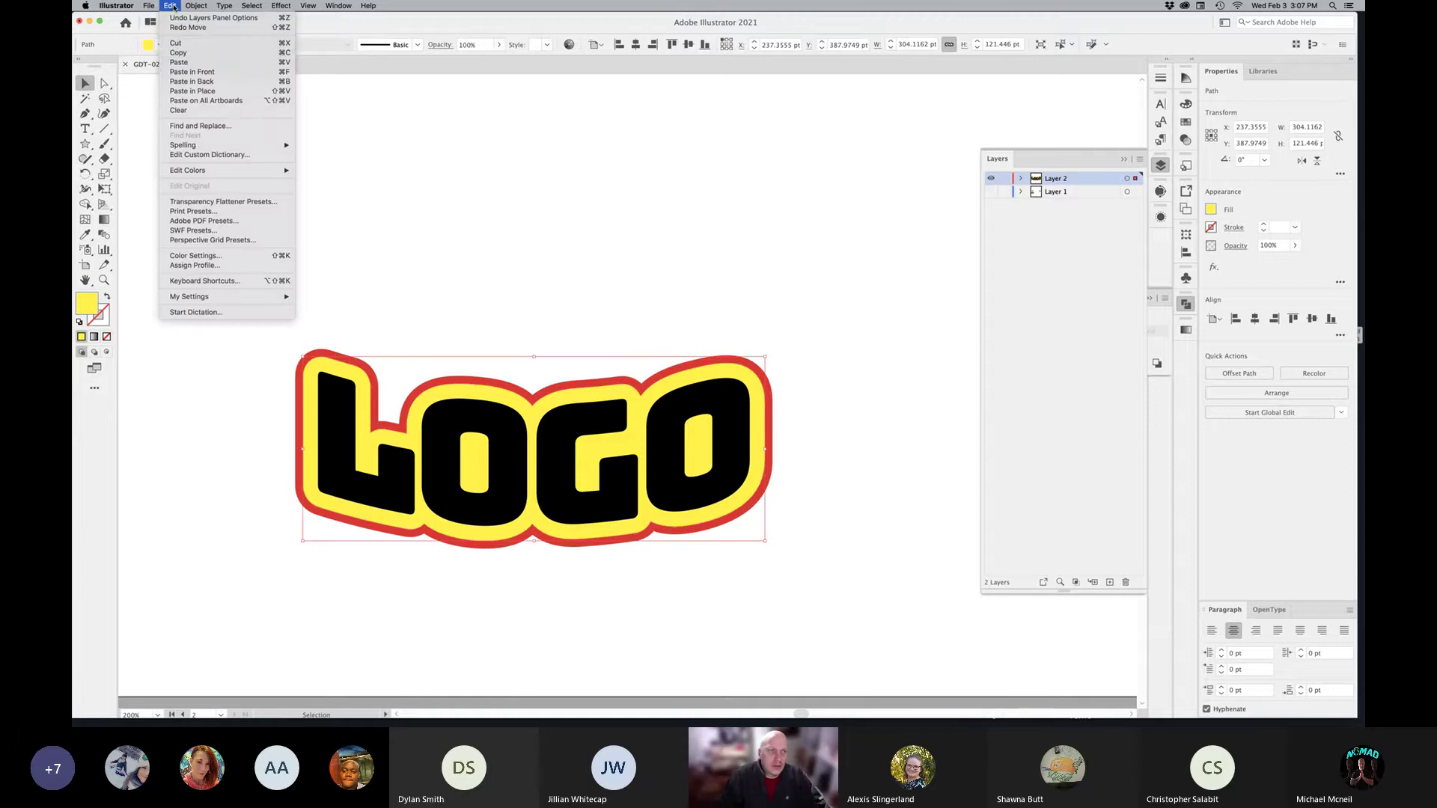
left_click(190, 73)
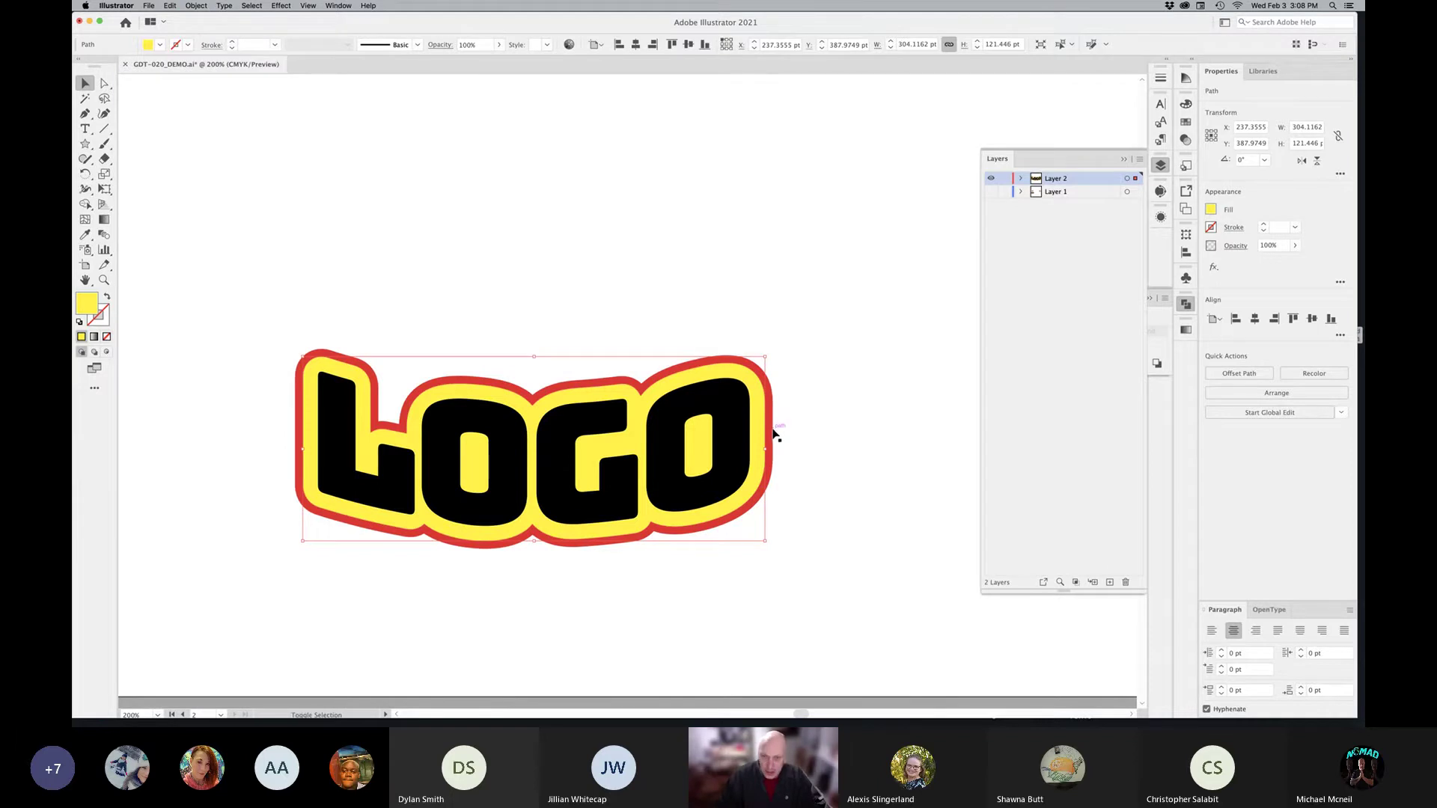
Step: Try subtracting the yellow copy from the red backing shape with Minus Front, move the result aside, and undo
left_click(773, 437, "shift")
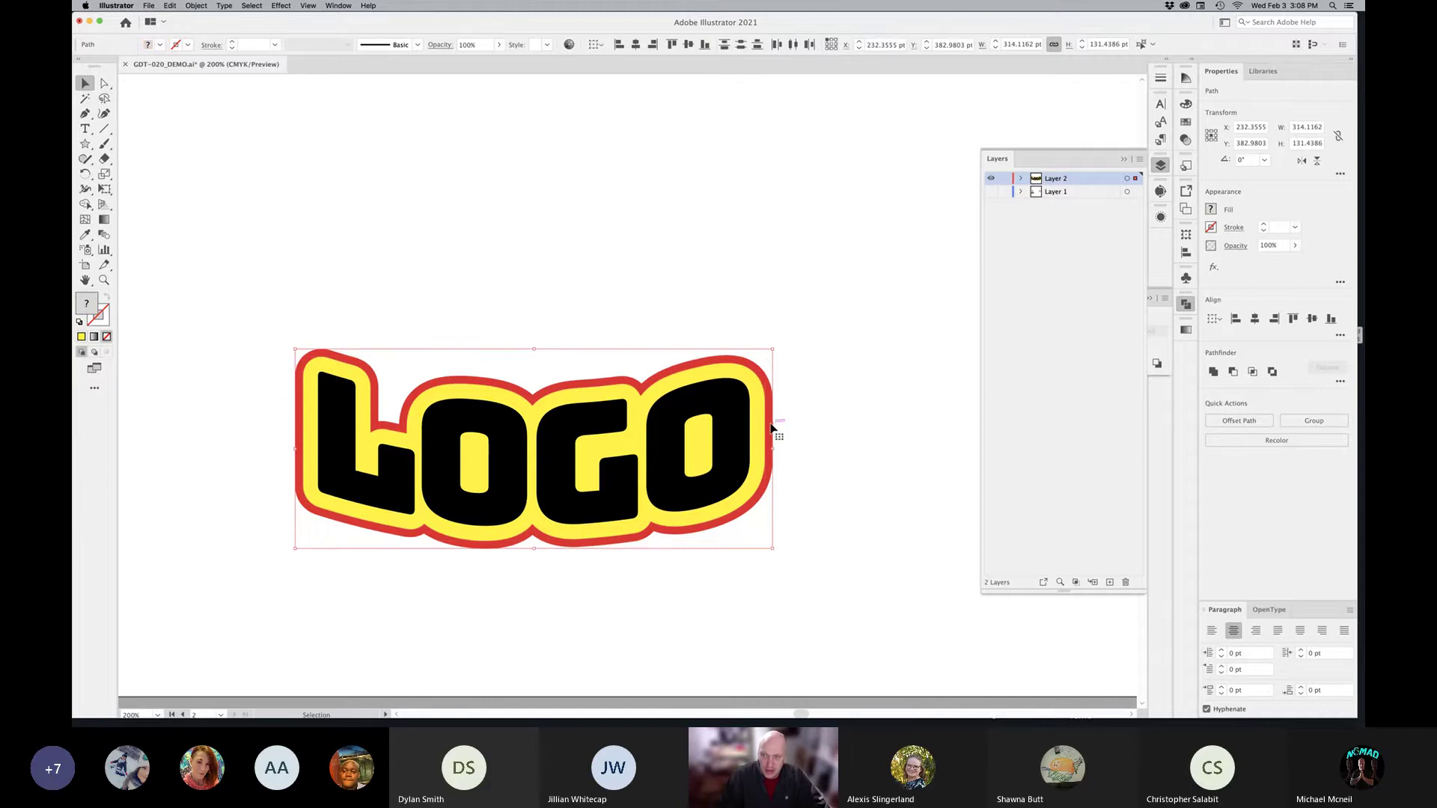
left_click(1123, 161)
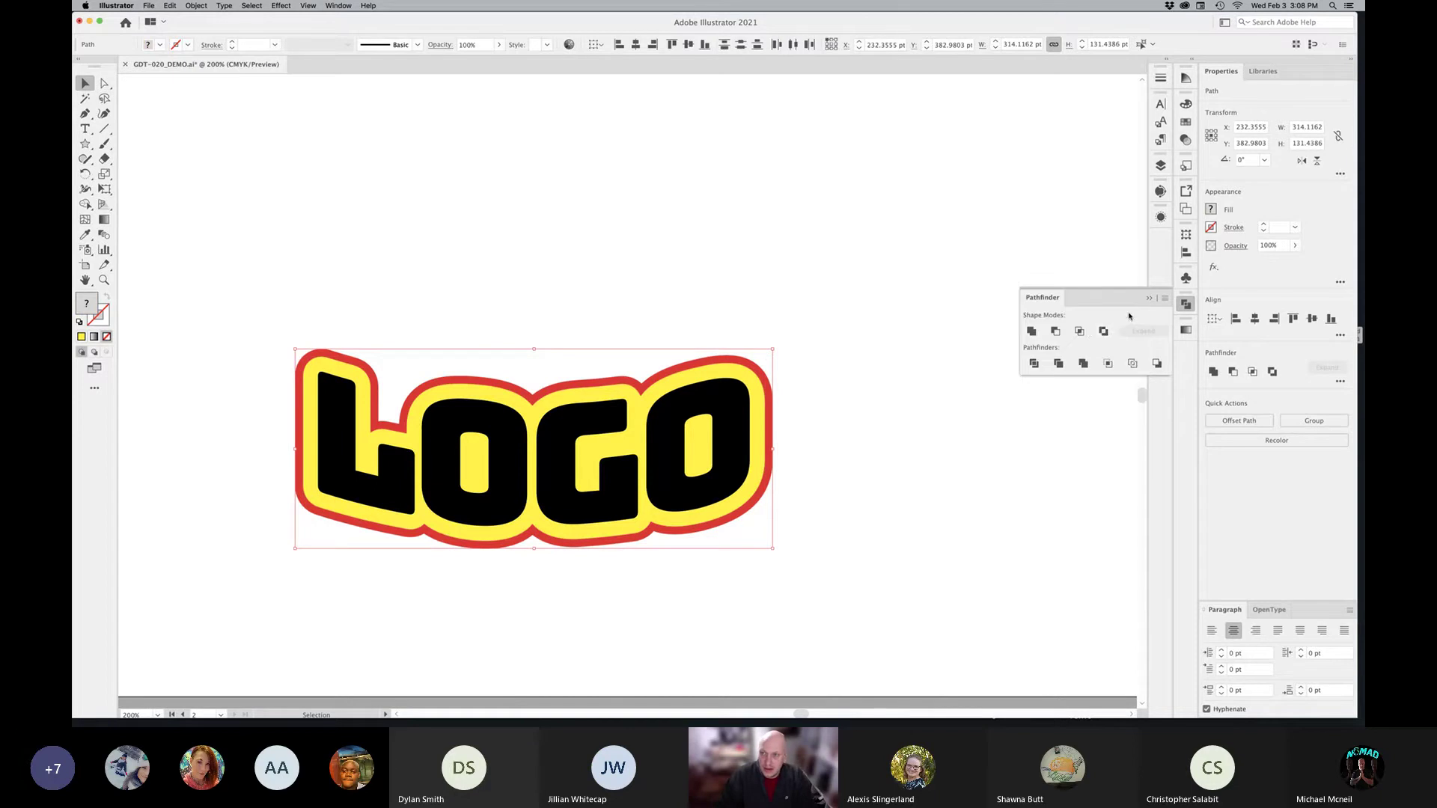
left_click(1054, 331)
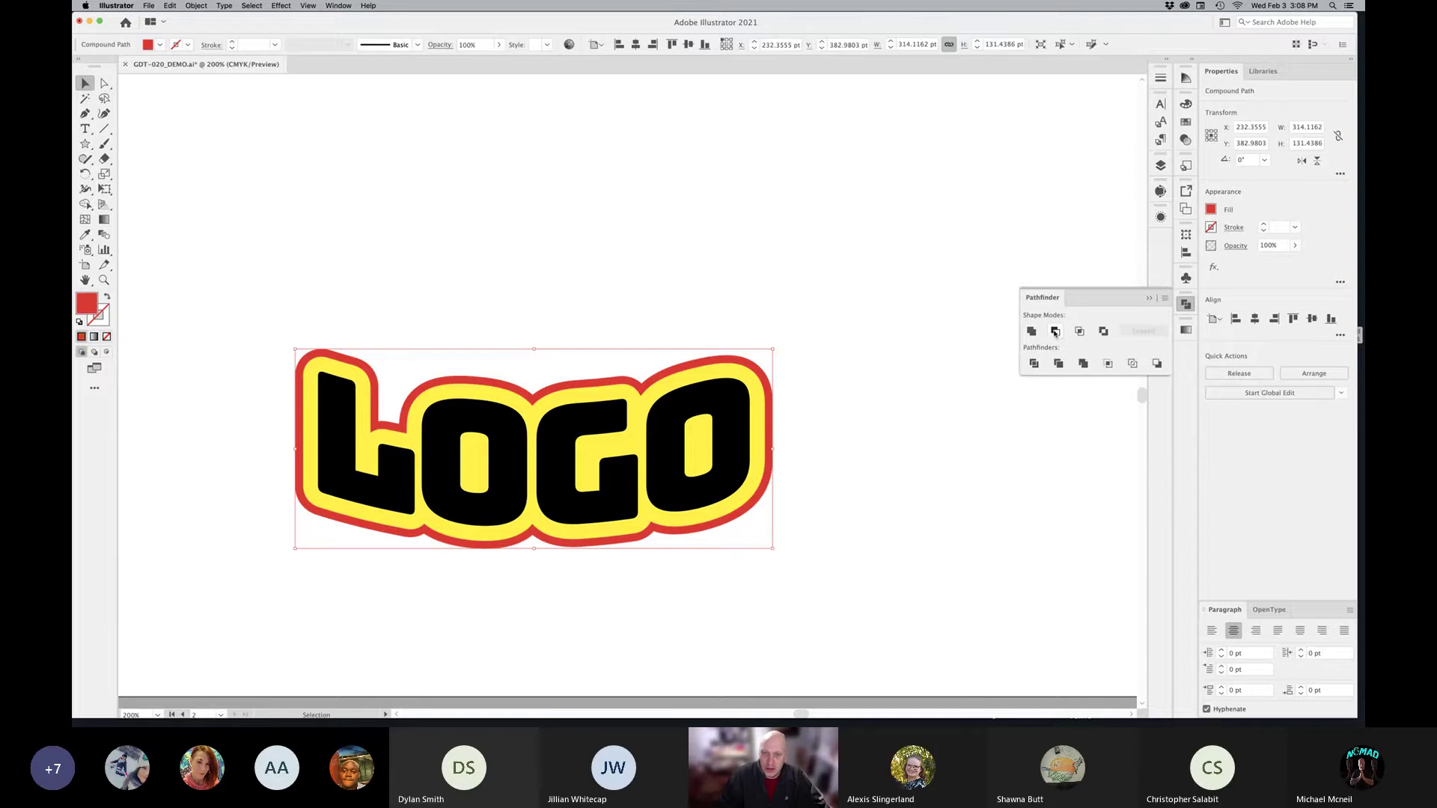
left_click_drag(765, 376, 872, 148)
key("super+z")
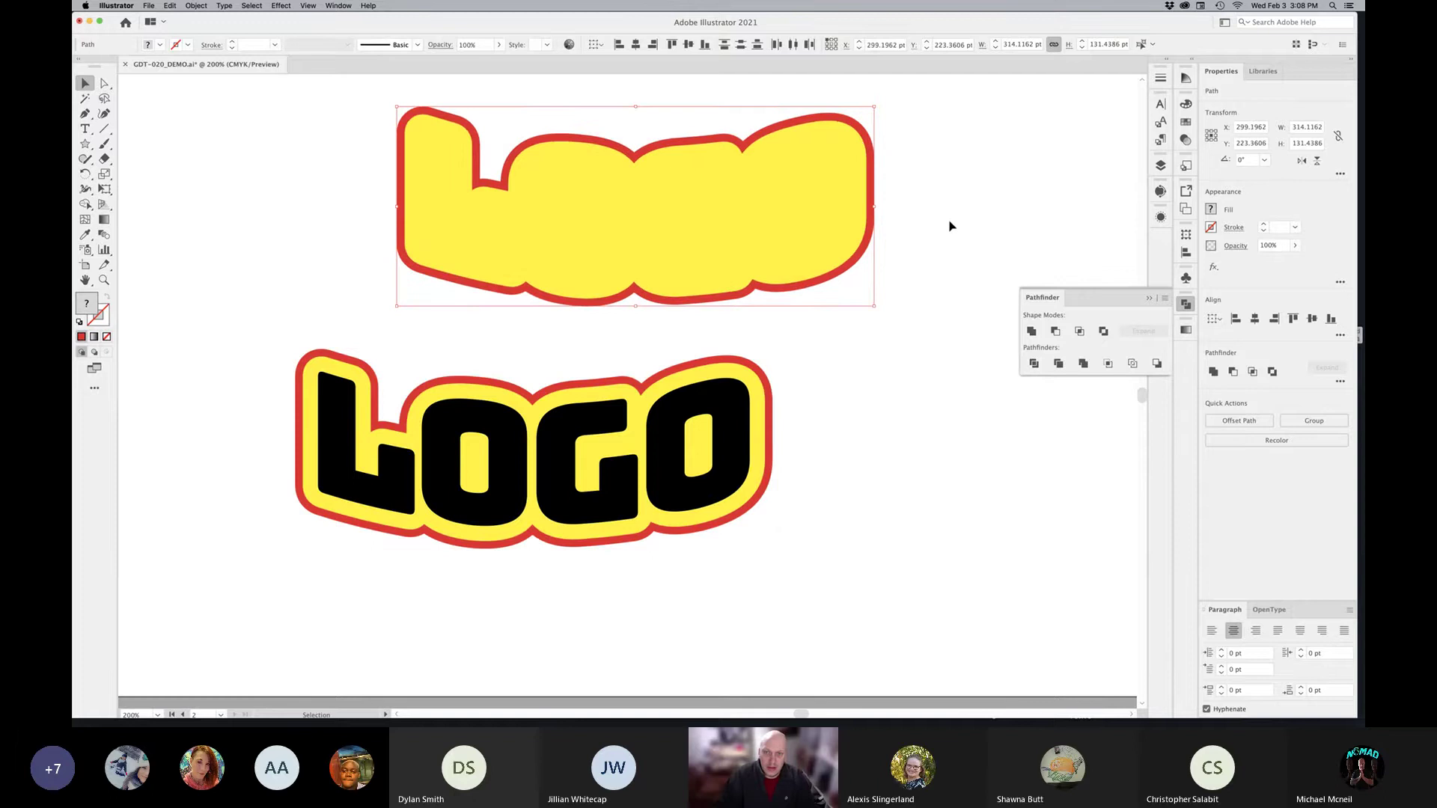
Step: Test Minus Front on a duplicate yellow-and-red pair above the logo, and delete the resulting red outline
left_click(948, 226)
left_click_drag(799, 212, 770, 235)
key("super+z")
left_click_drag(952, 176, 781, 241)
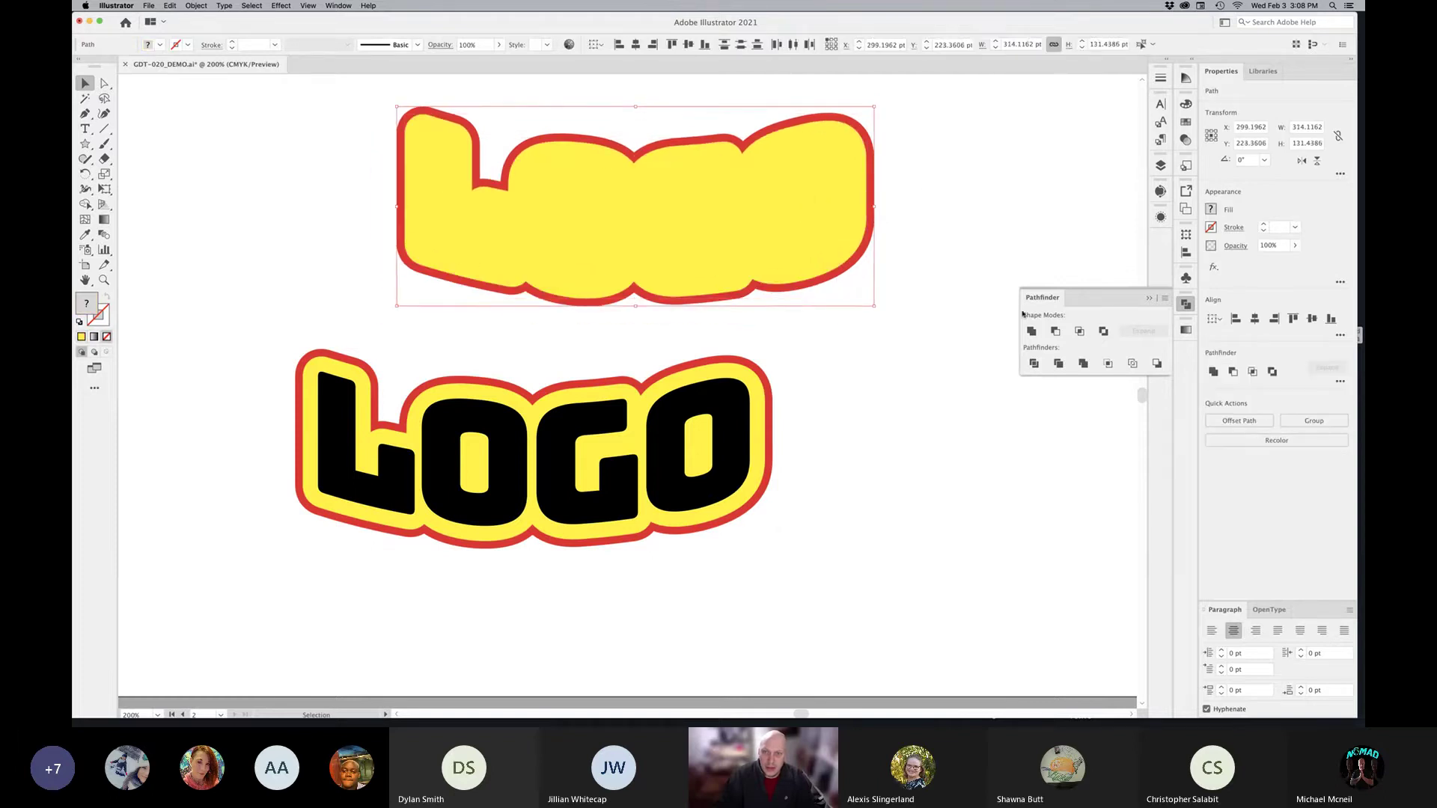
left_click(1055, 333)
left_click(883, 258)
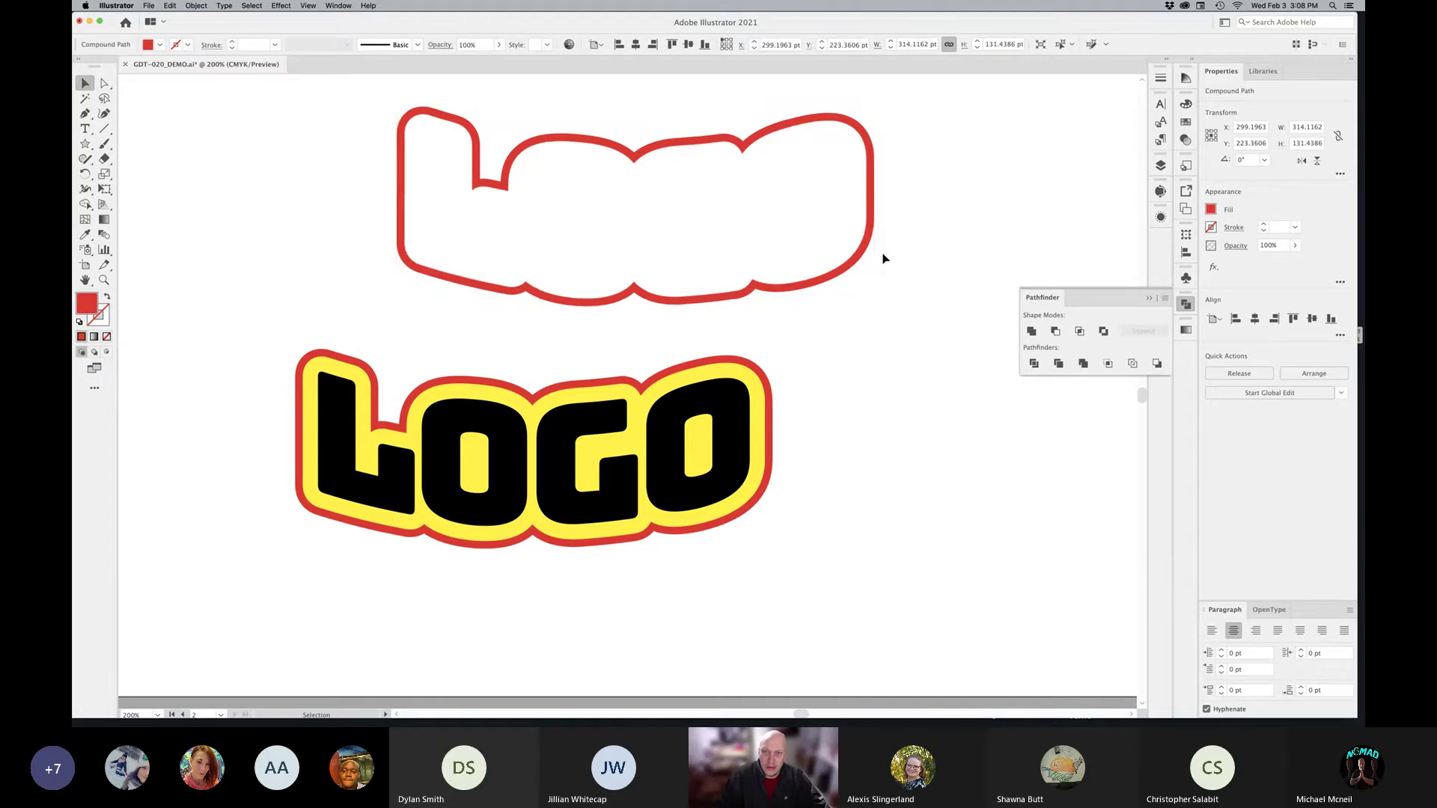
left_click(859, 262)
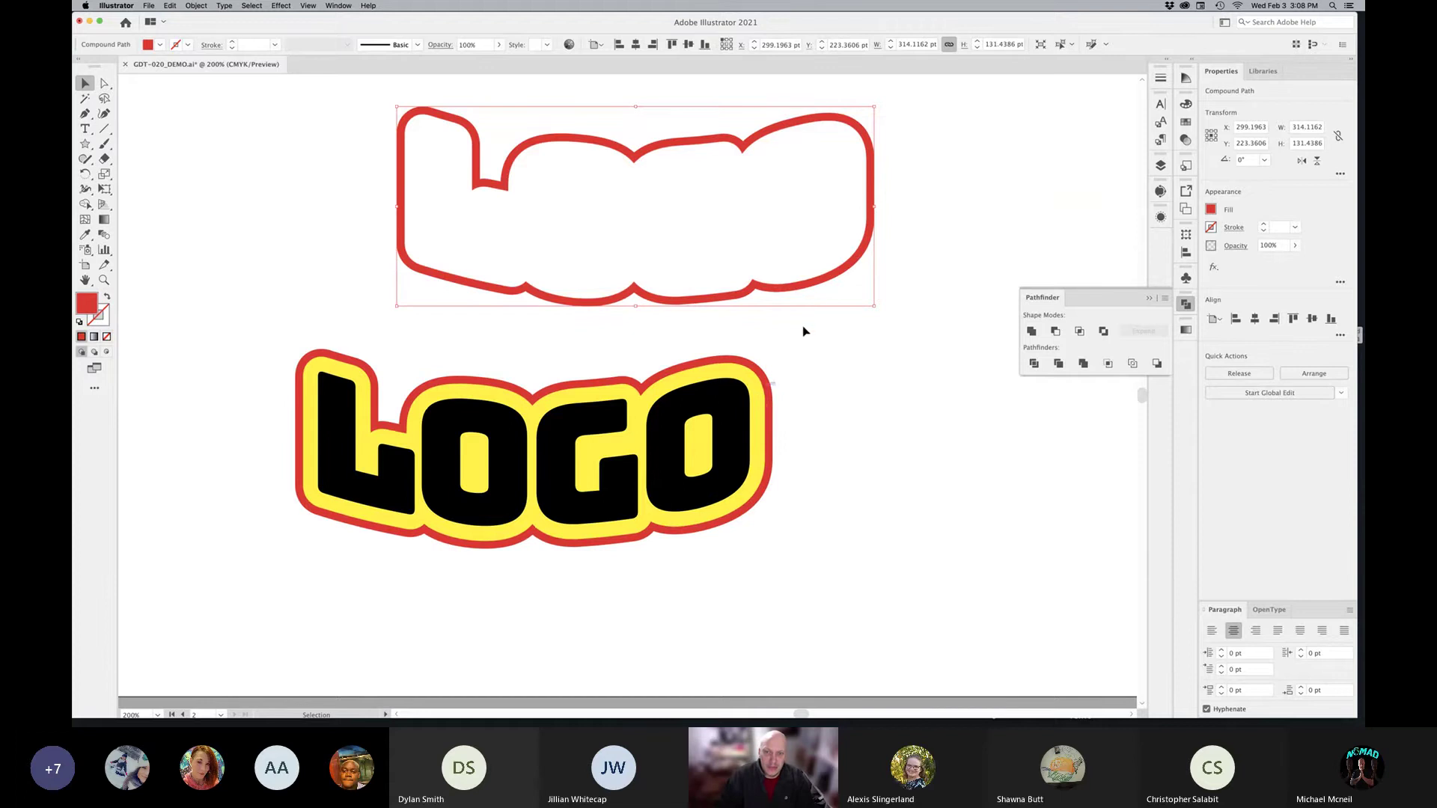
key("Delete")
Step: Subtract the front yellow copy from the red backing shape in the logo with Minus Front
mouse_move(758, 387)
left_mouse_down()
mouse_move(758, 439)
mouse_move(759, 391)
left_mouse_up()
left_click(770, 401, "shift")
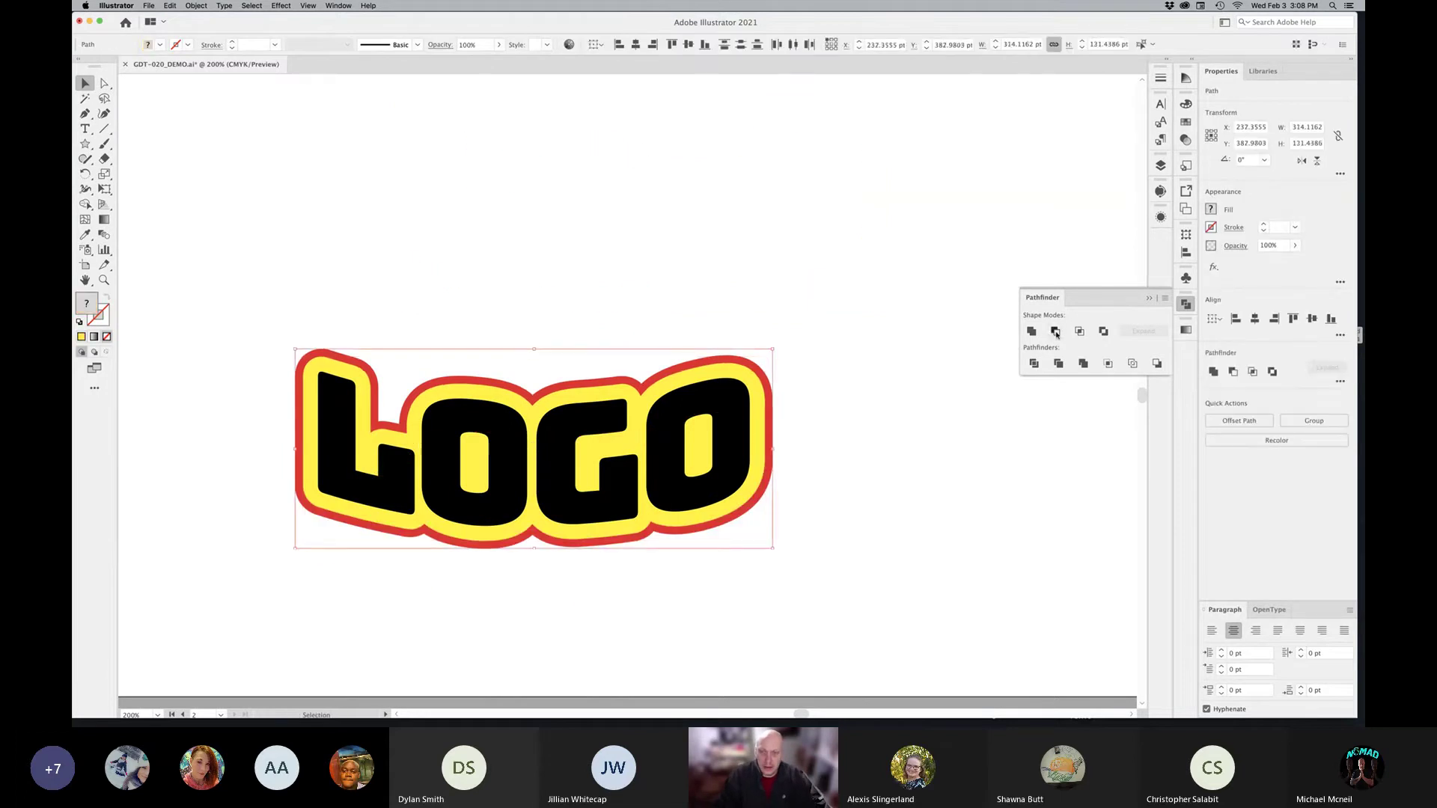
left_click(1055, 331)
left_click(856, 371)
Step: Move the yellow shape and the black lettering aside in turn to inspect the separated pieces, undoing each move
left_click(754, 387)
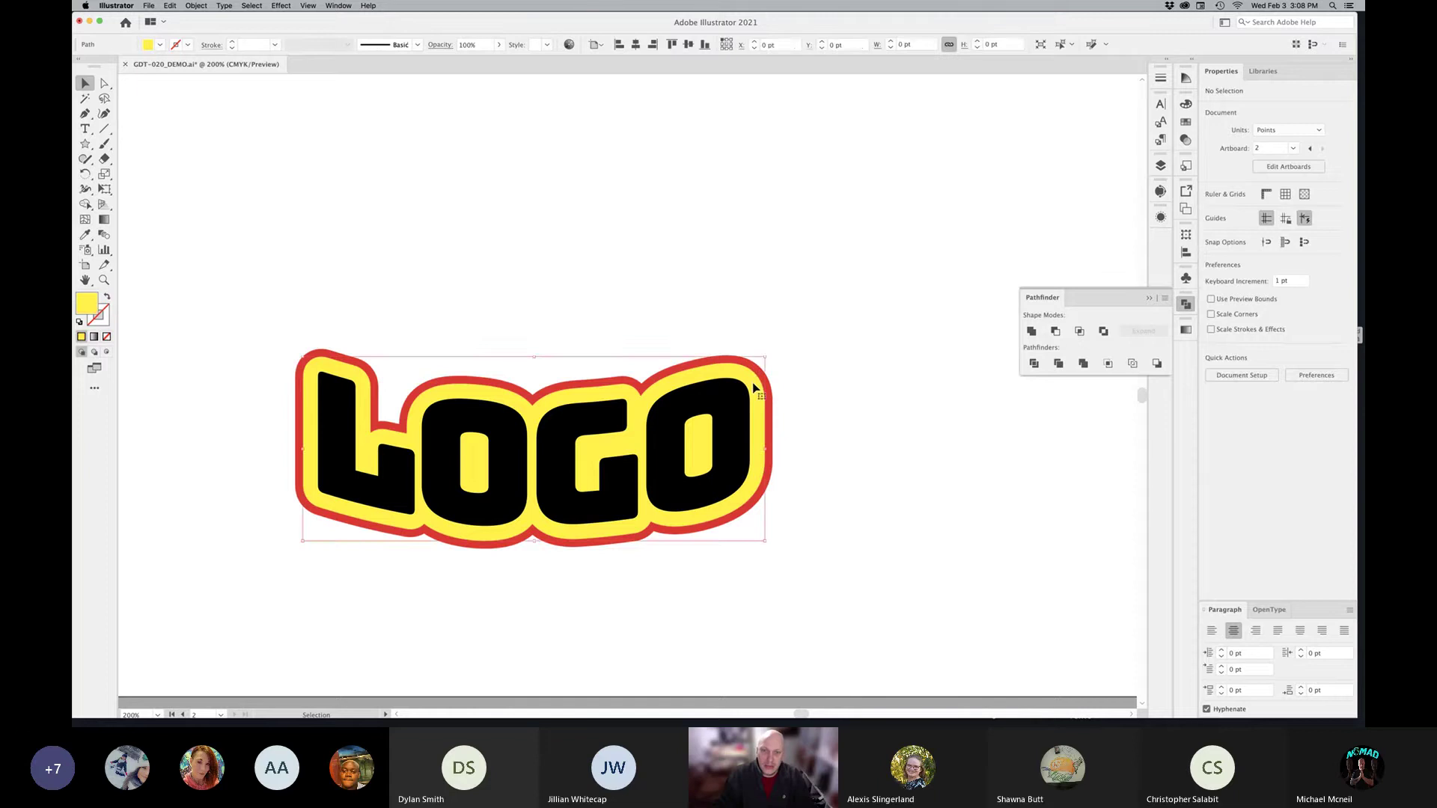
left_click_drag(754, 387, 668, 278)
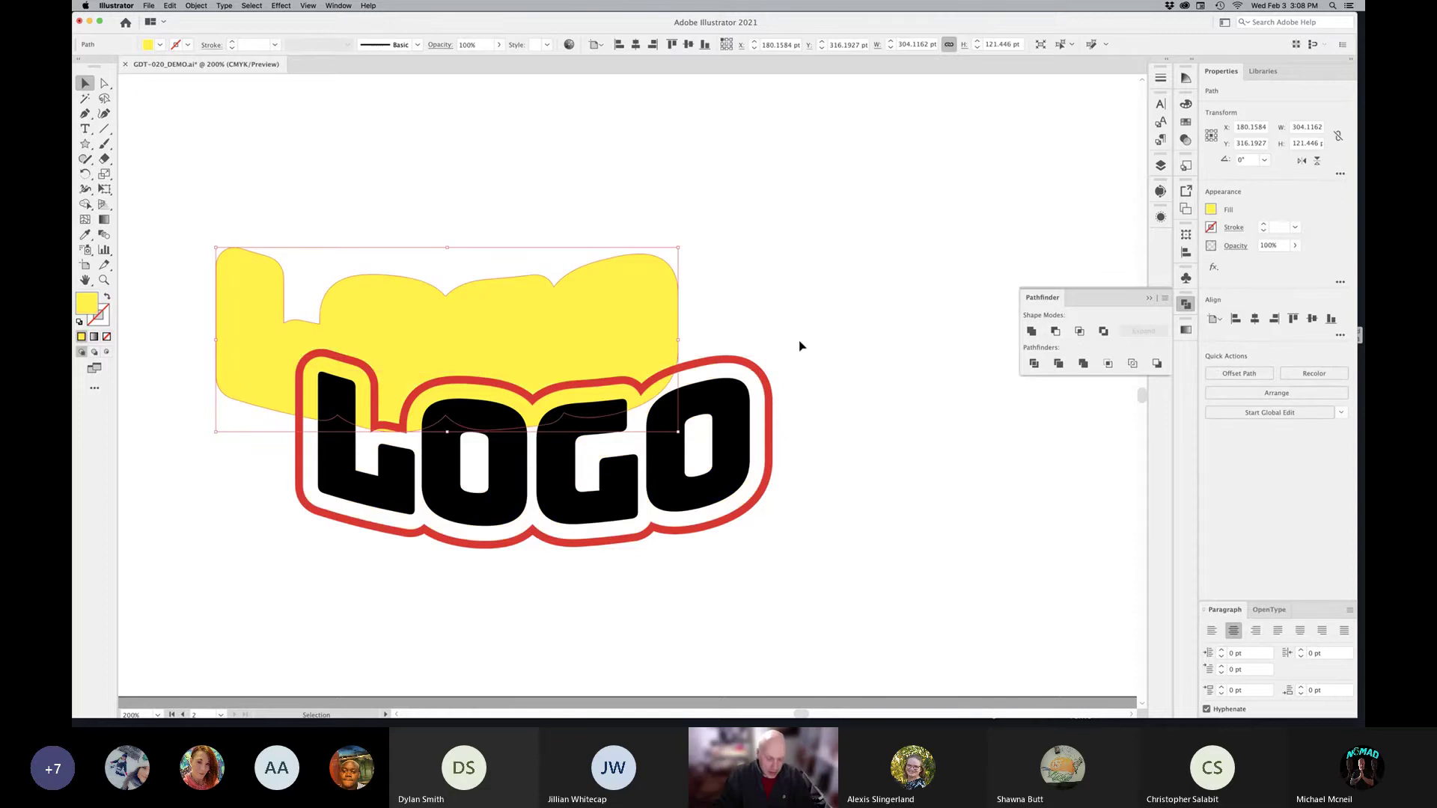
key("super+z")
left_click(779, 420)
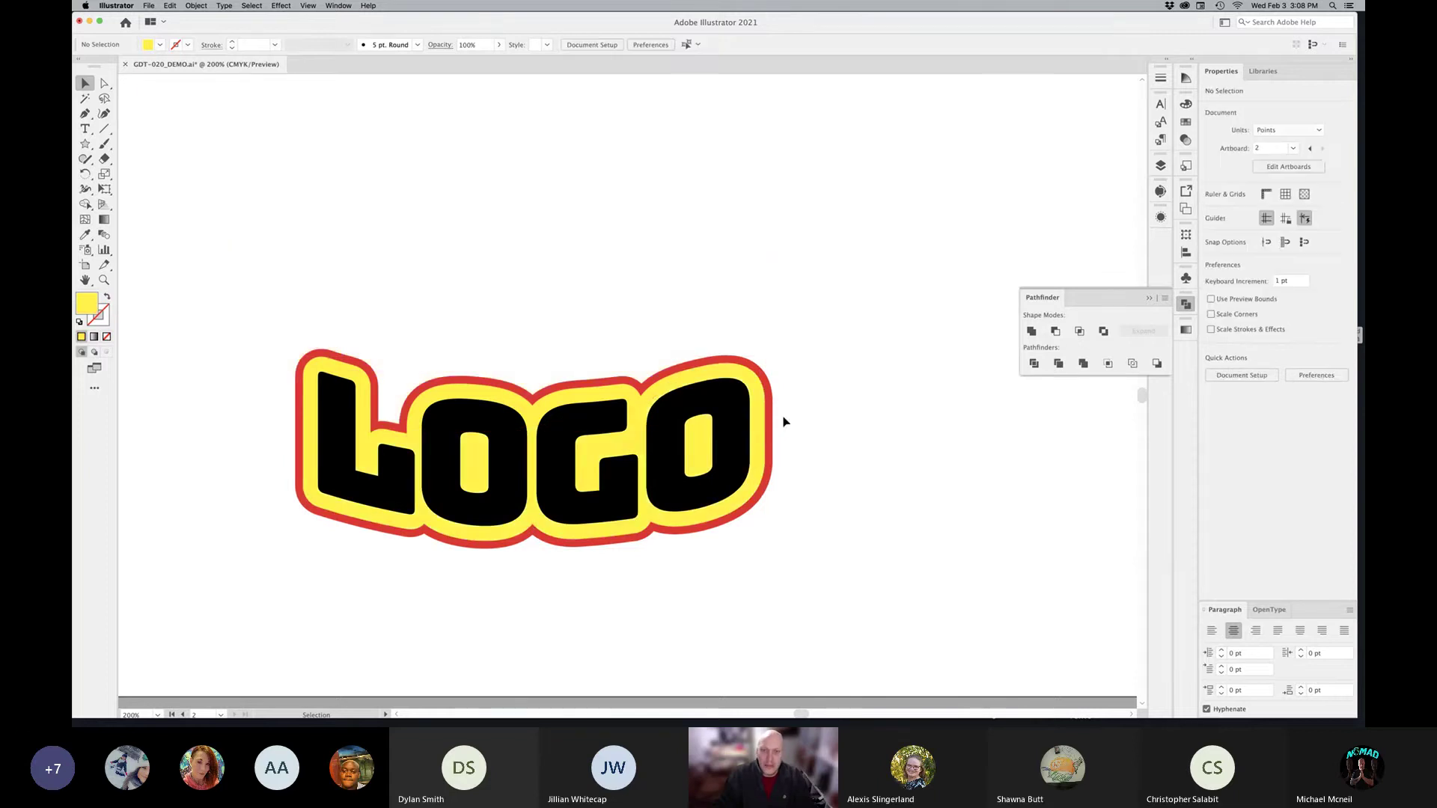
left_click(733, 447)
left_click_drag(729, 448, 703, 271)
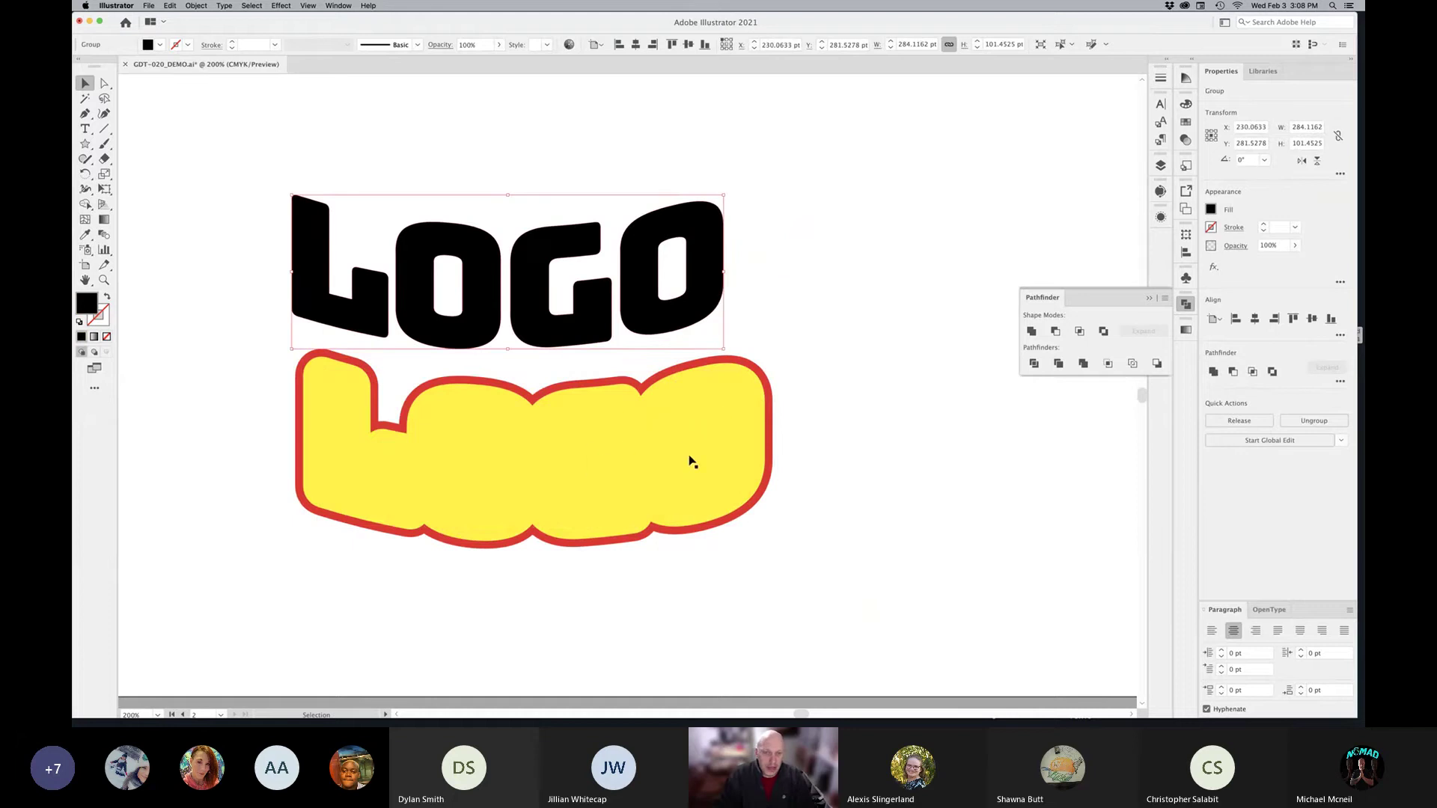
key("super+z")
Step: Cut the black LOGO lettering out of the yellow shape with Minus Front, keeping a separate set of the black letters
left_click(754, 417)
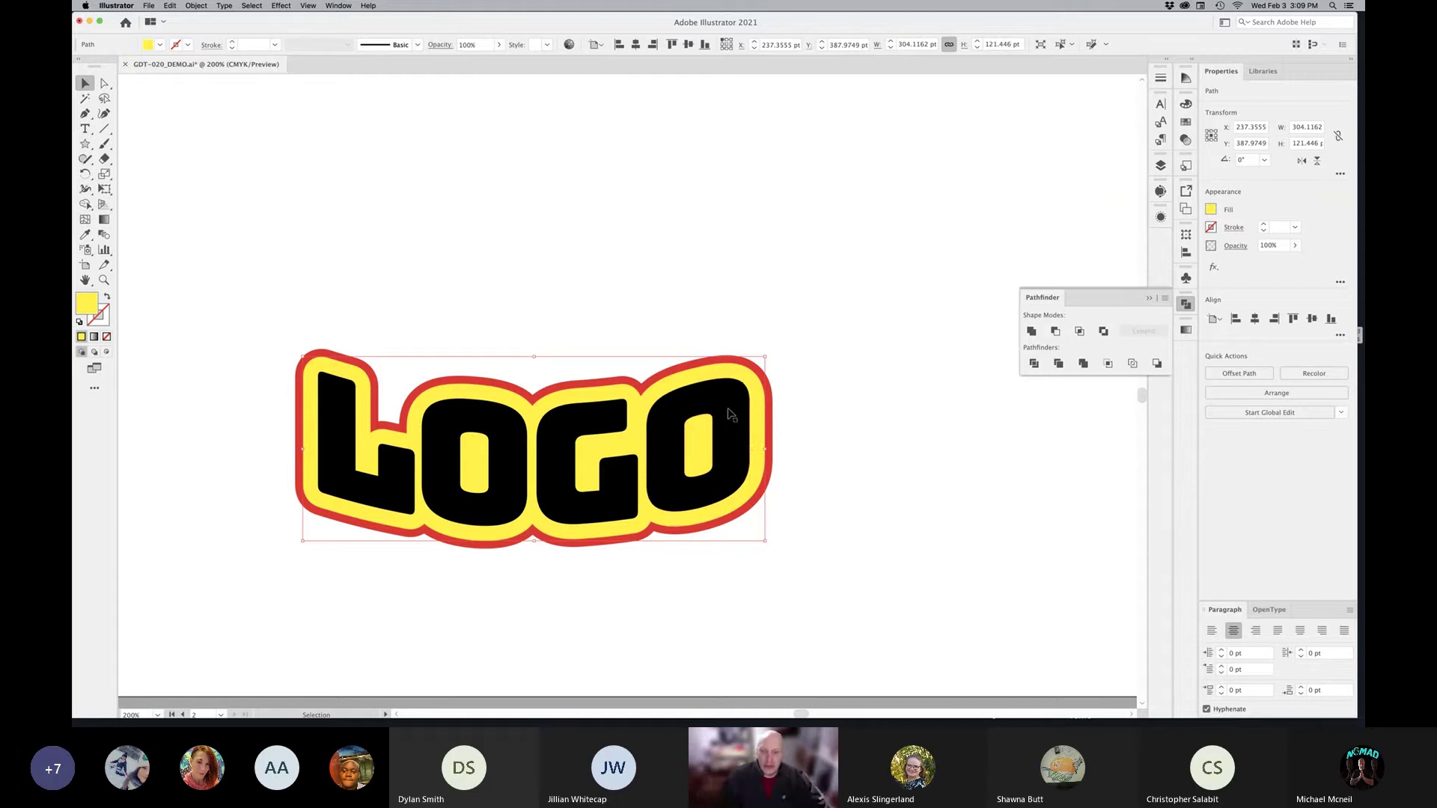
left_click(729, 414)
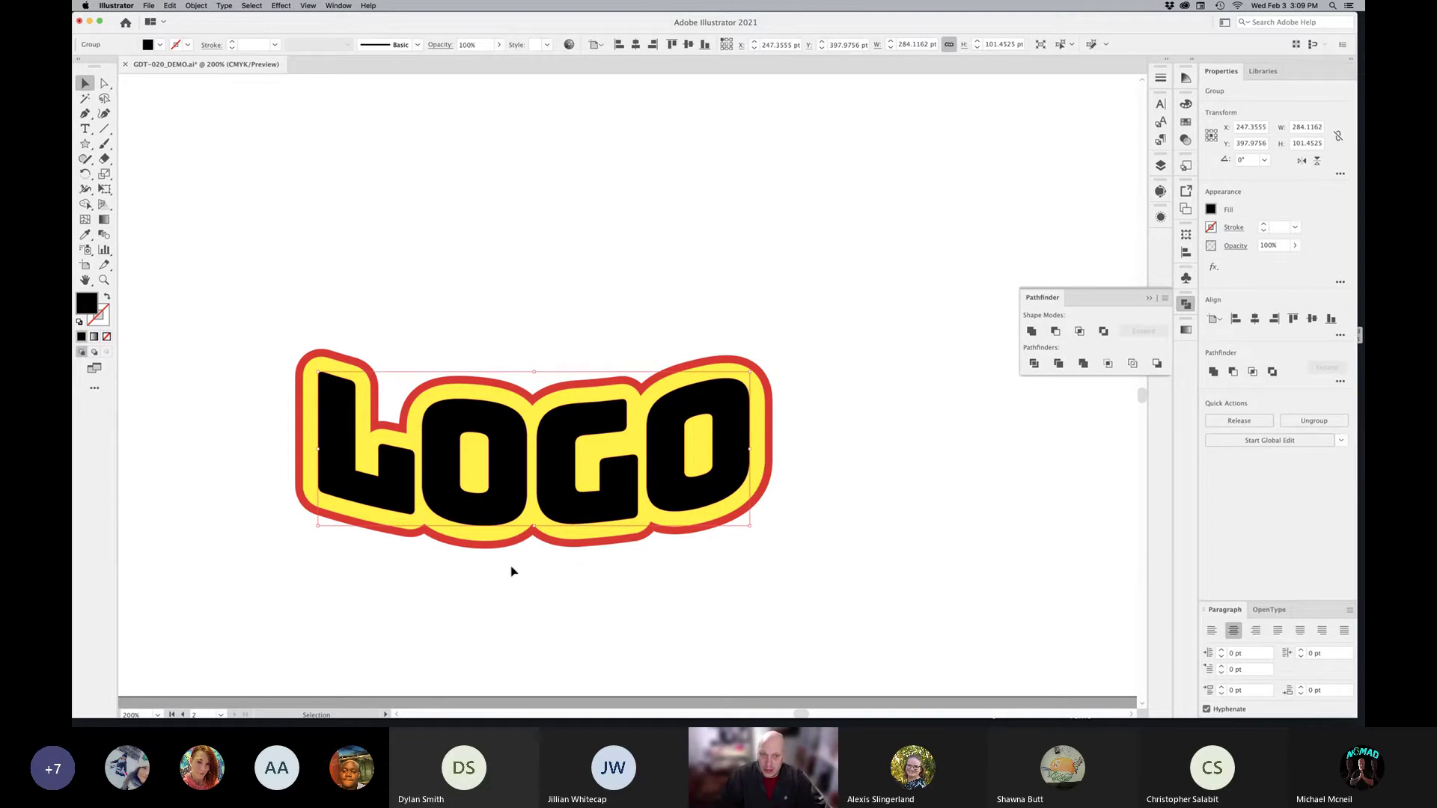
left_click(757, 415, "shift")
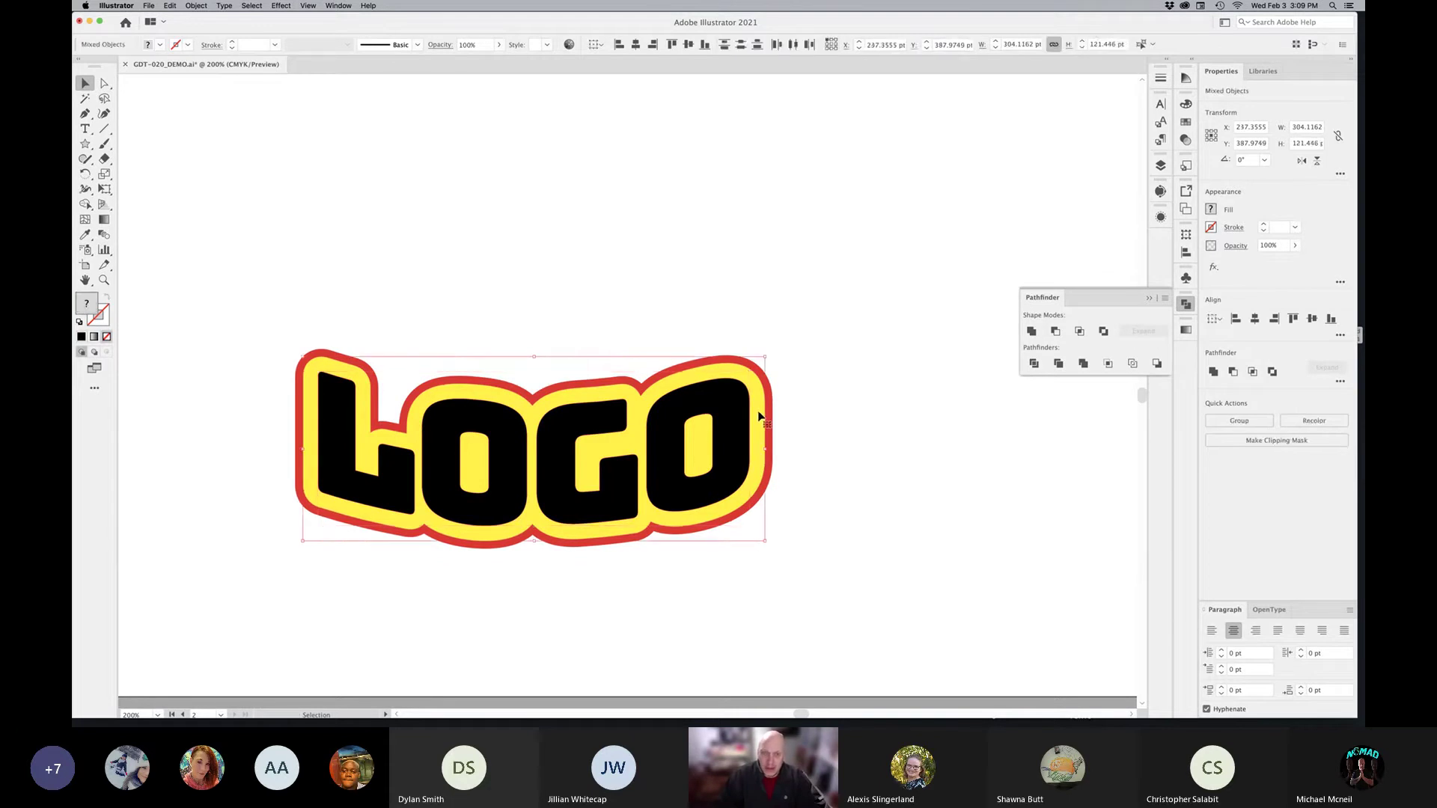
left_click(1055, 332)
Step: Move the cut-out yellow shape above the logo to inspect its letter openings, and undo the move
left_click_drag(757, 374, 748, 152)
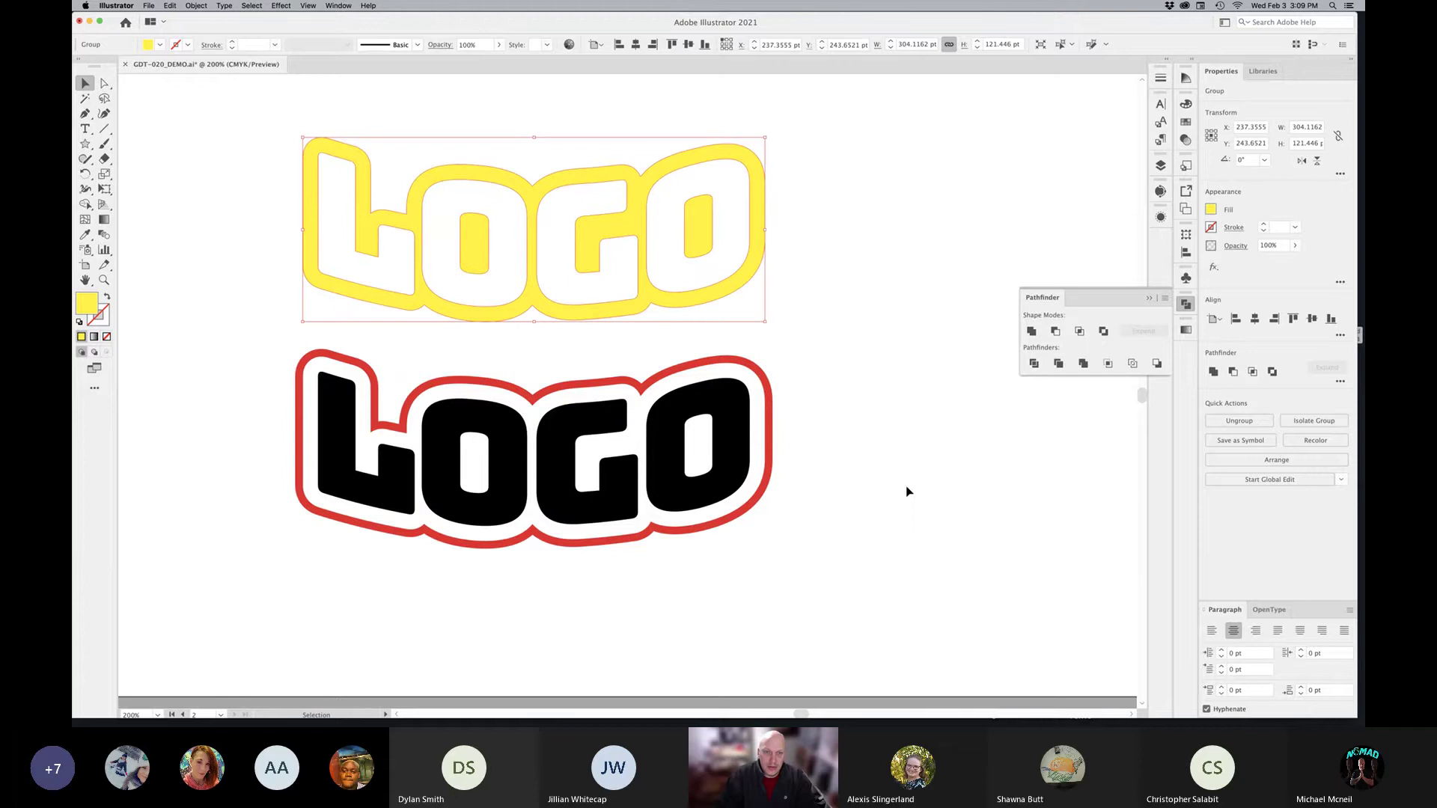
key("super+z")
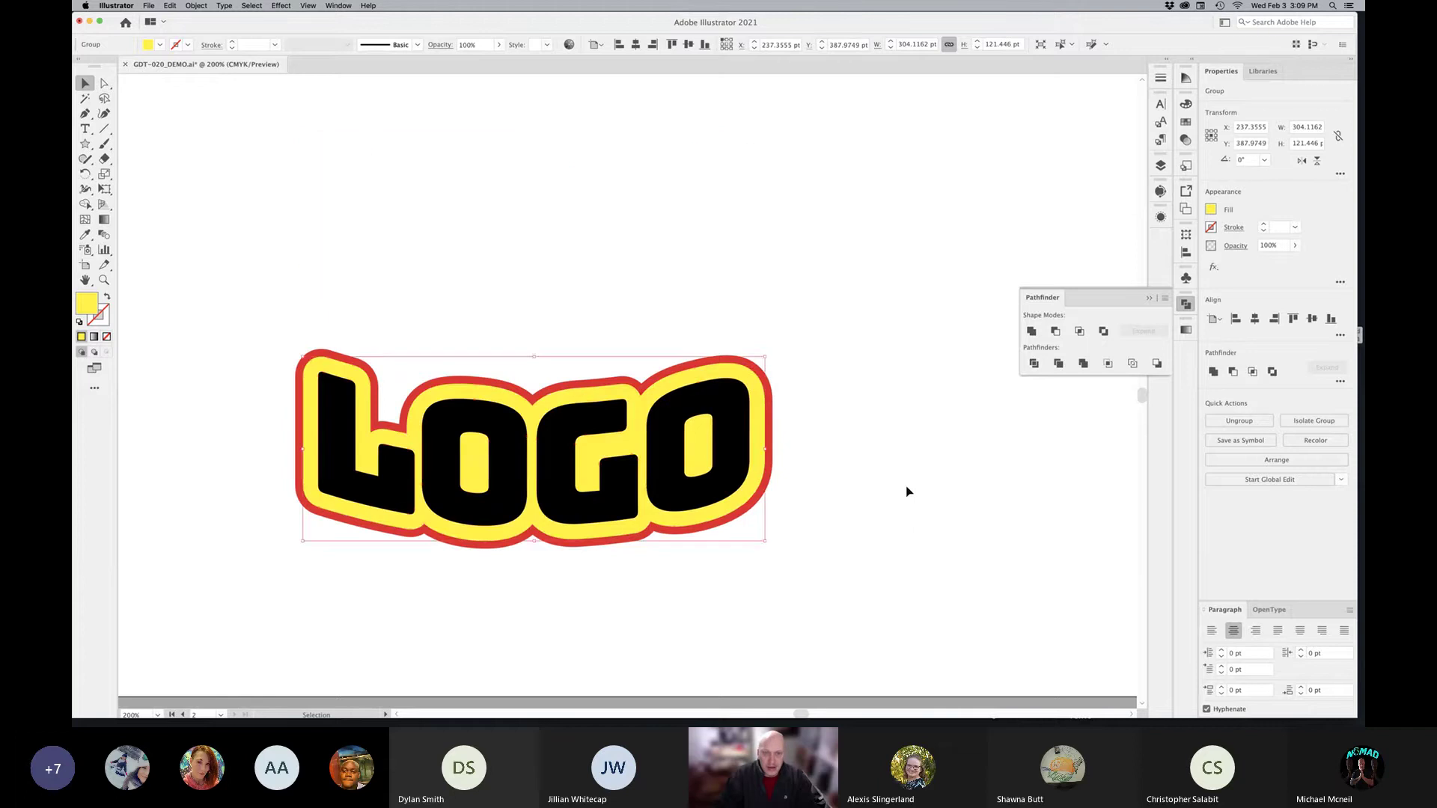
left_click(839, 448)
left_click_drag(834, 432, 800, 423)
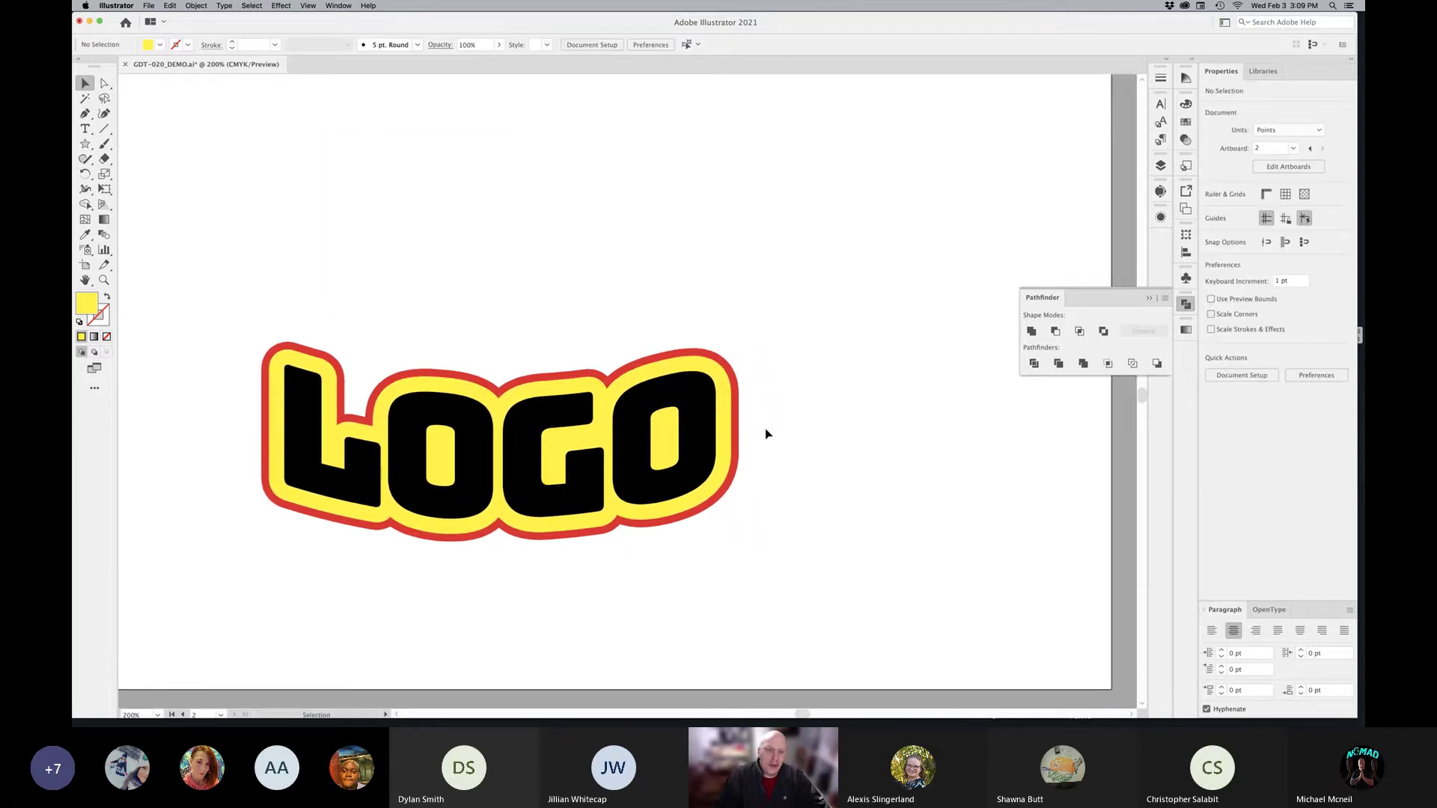
Step: Move the black lettering and the cut-out yellow shape aside to compare the pieces, and undo both moves
left_click(633, 470)
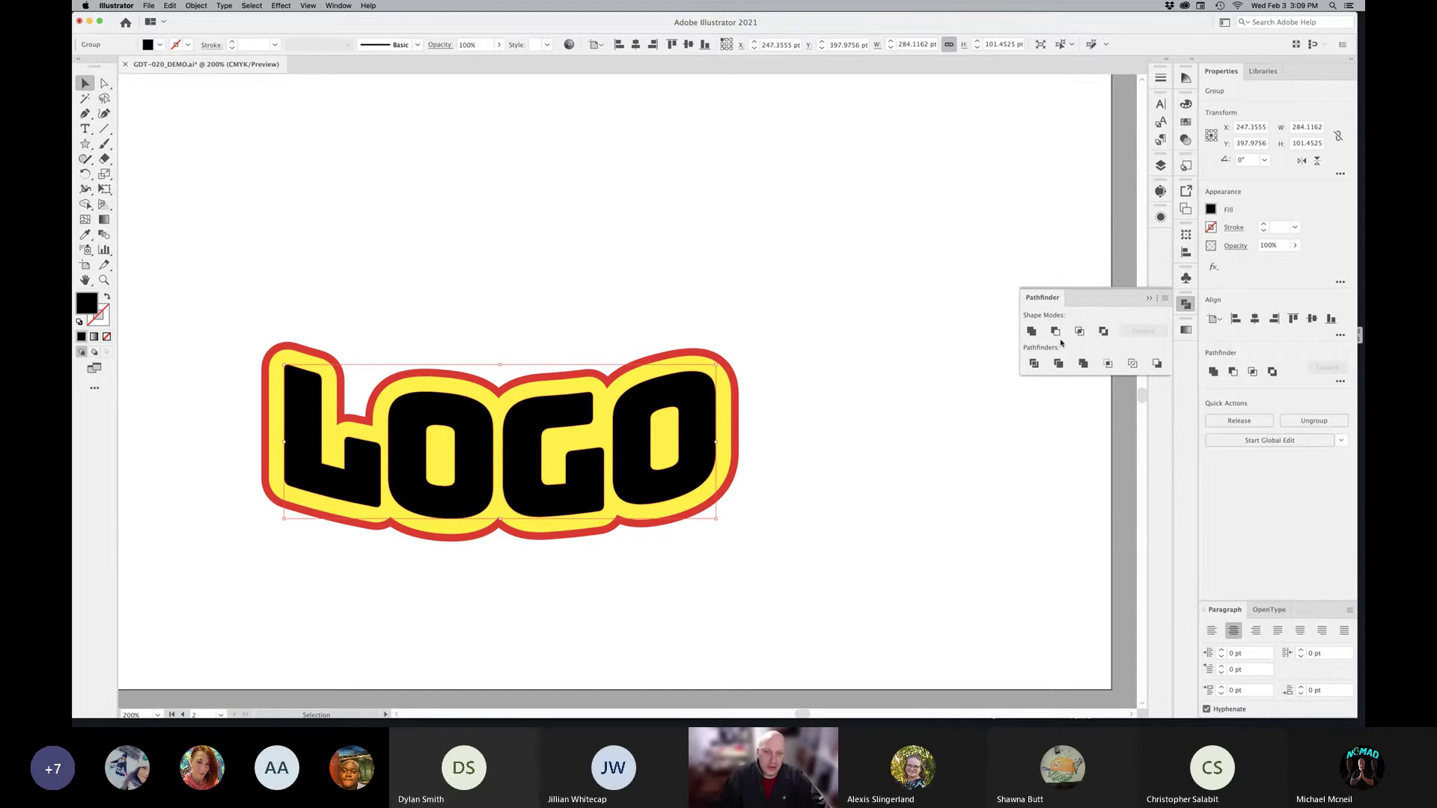
left_click_drag(689, 417, 648, 303)
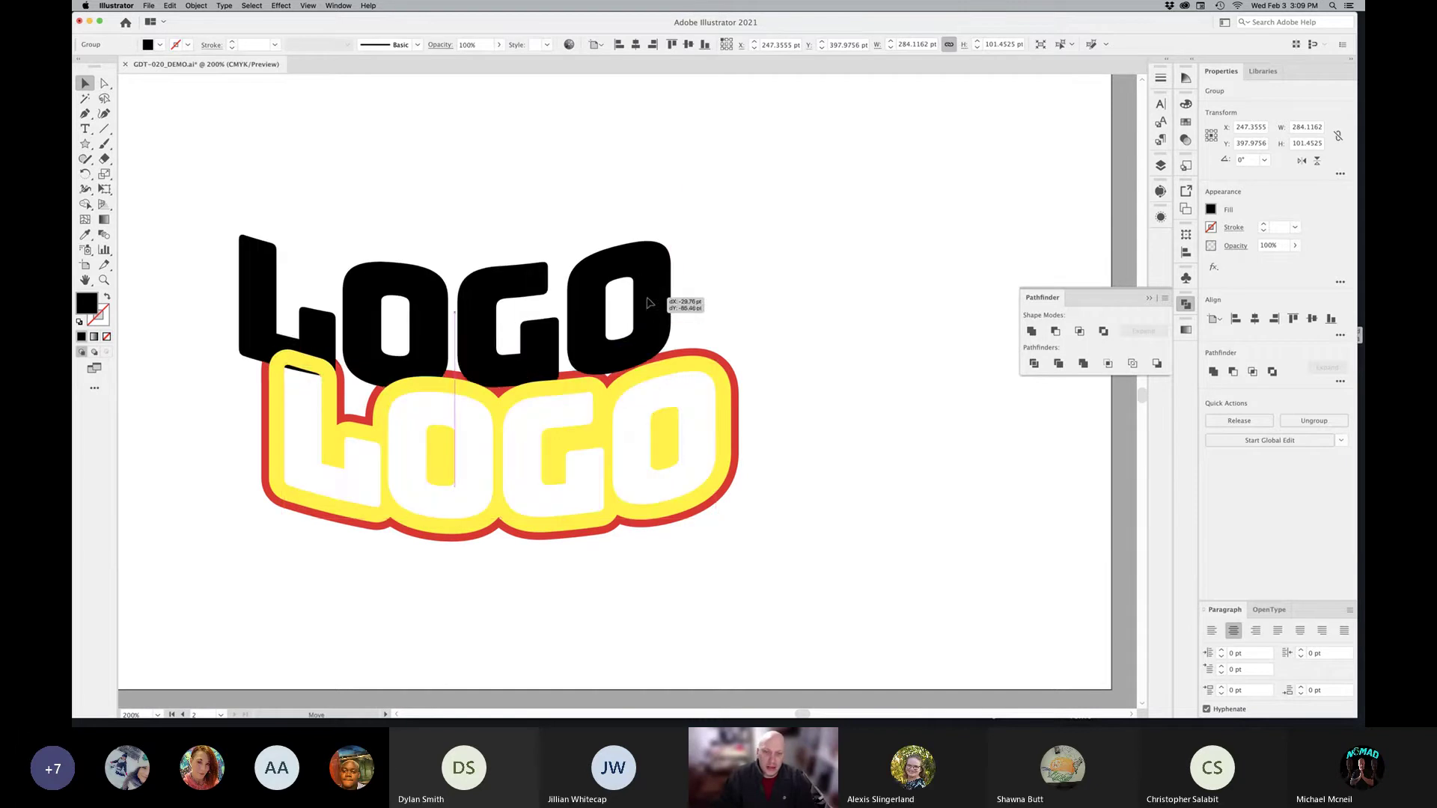
left_click_drag(722, 383, 815, 292)
key("super+z")
key("super+z")
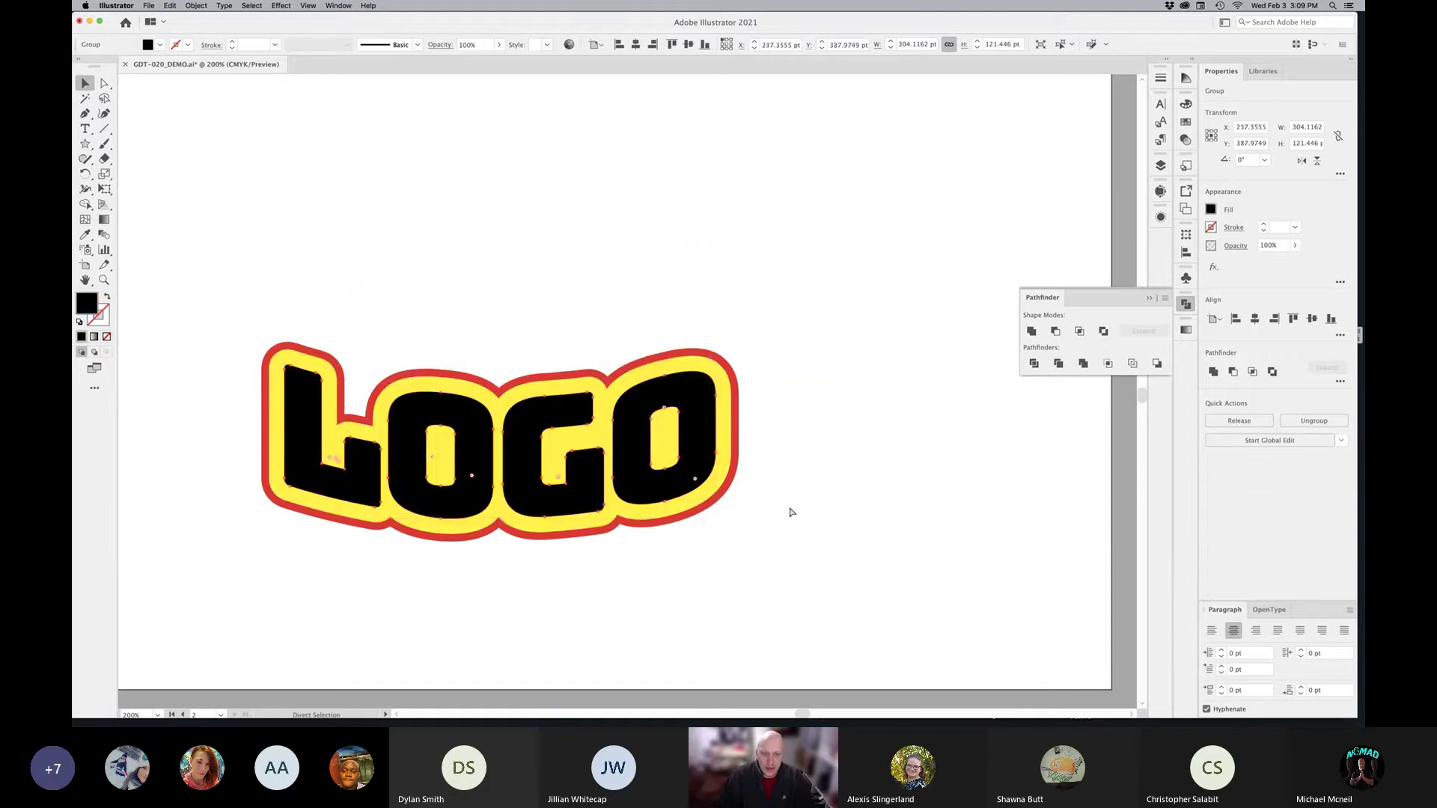
left_click(808, 468)
left_click(528, 356, "alt+super")
left_click(620, 381, "alt+super")
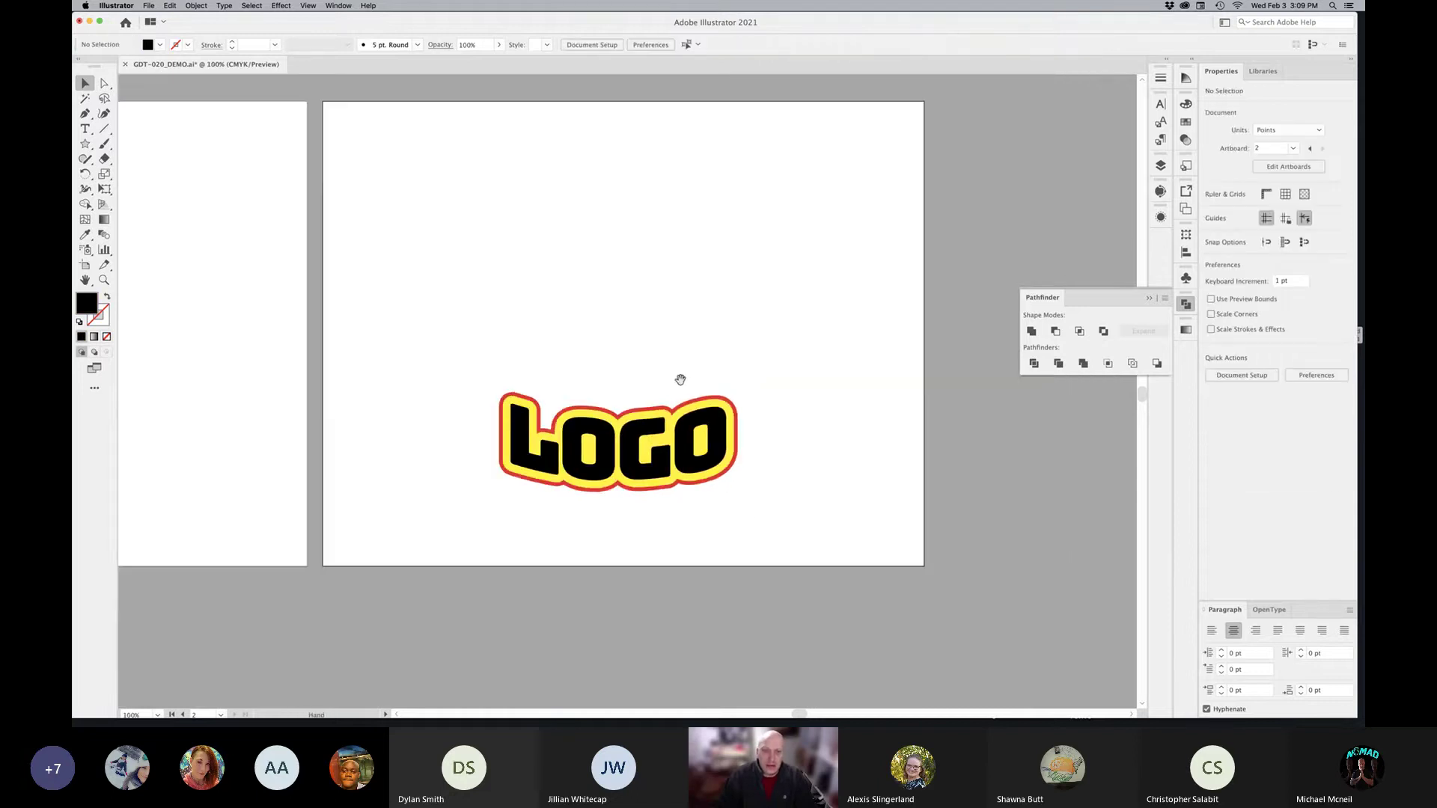
Step: Show Layer 1 with the star artwork again and lock Layer 2, keeping it visible
left_click_drag(680, 379, 791, 434)
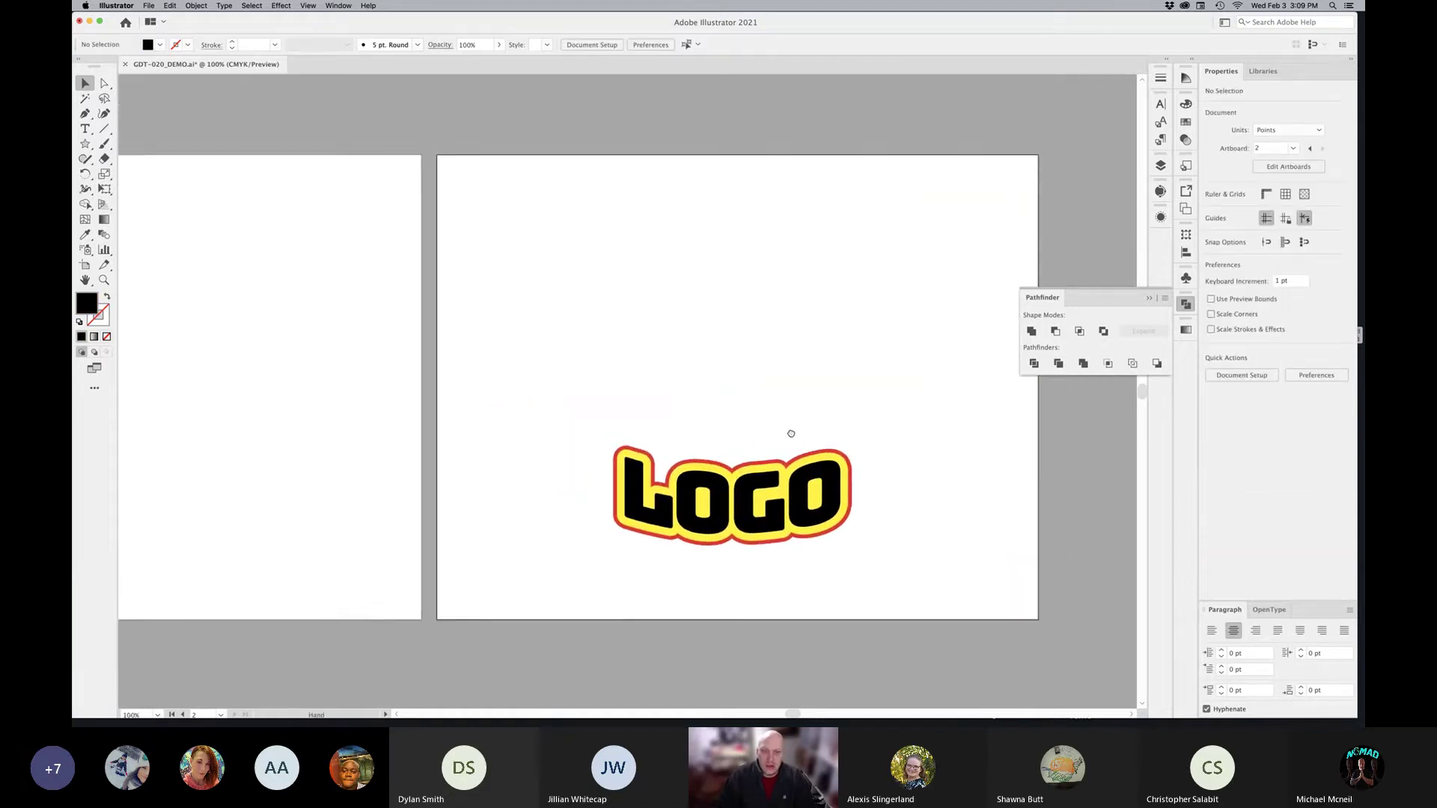
left_click(1160, 167)
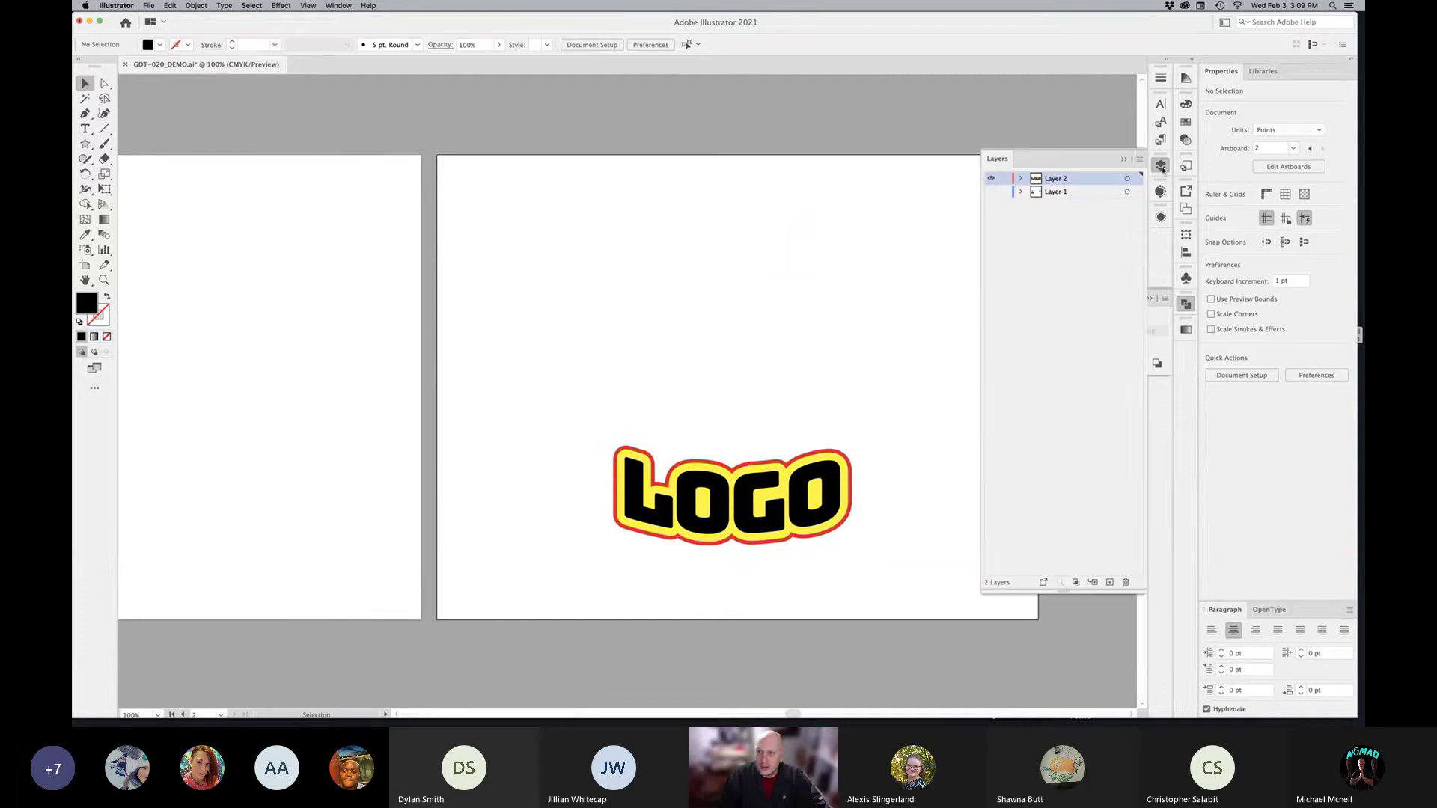
left_click(991, 192)
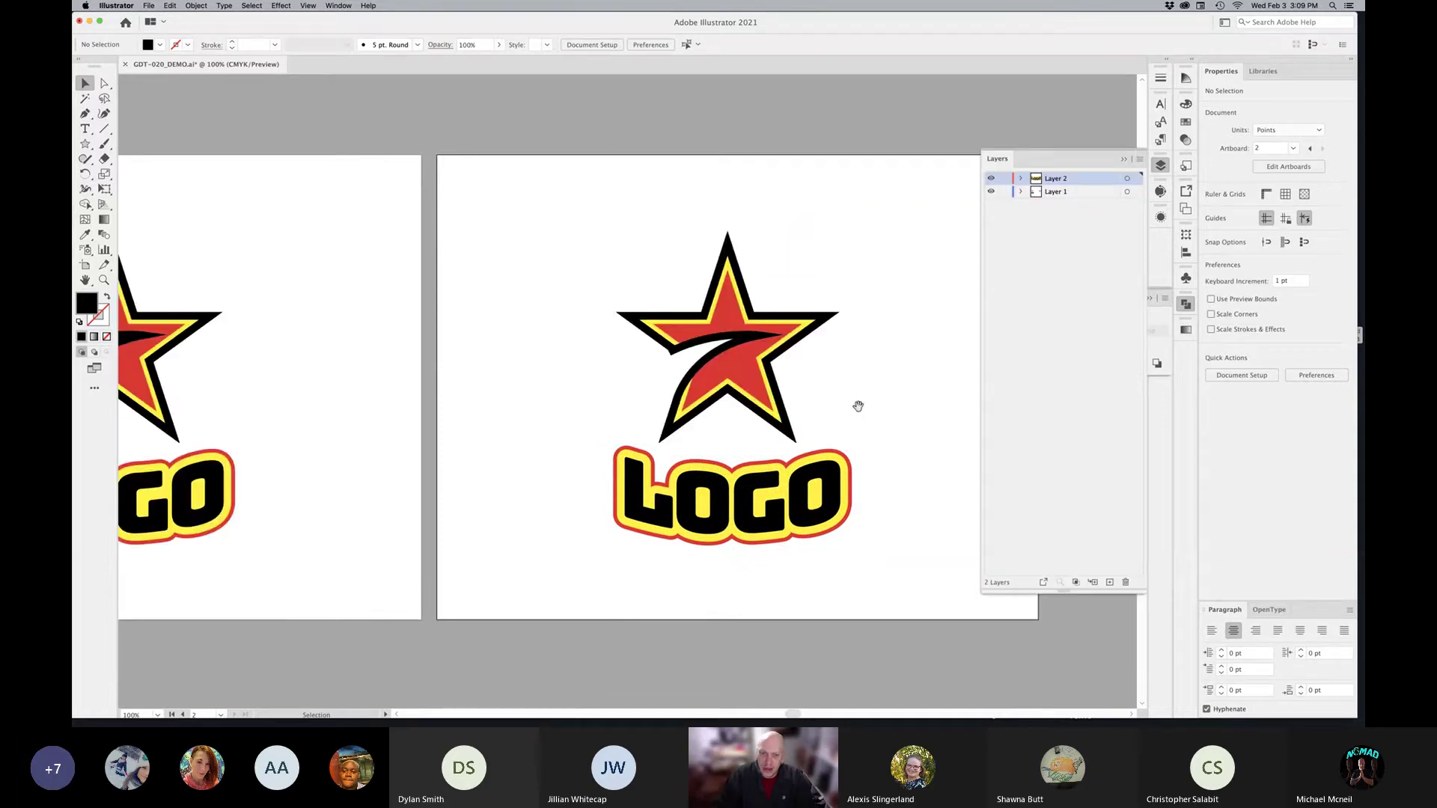
left_click_drag(857, 406, 778, 407)
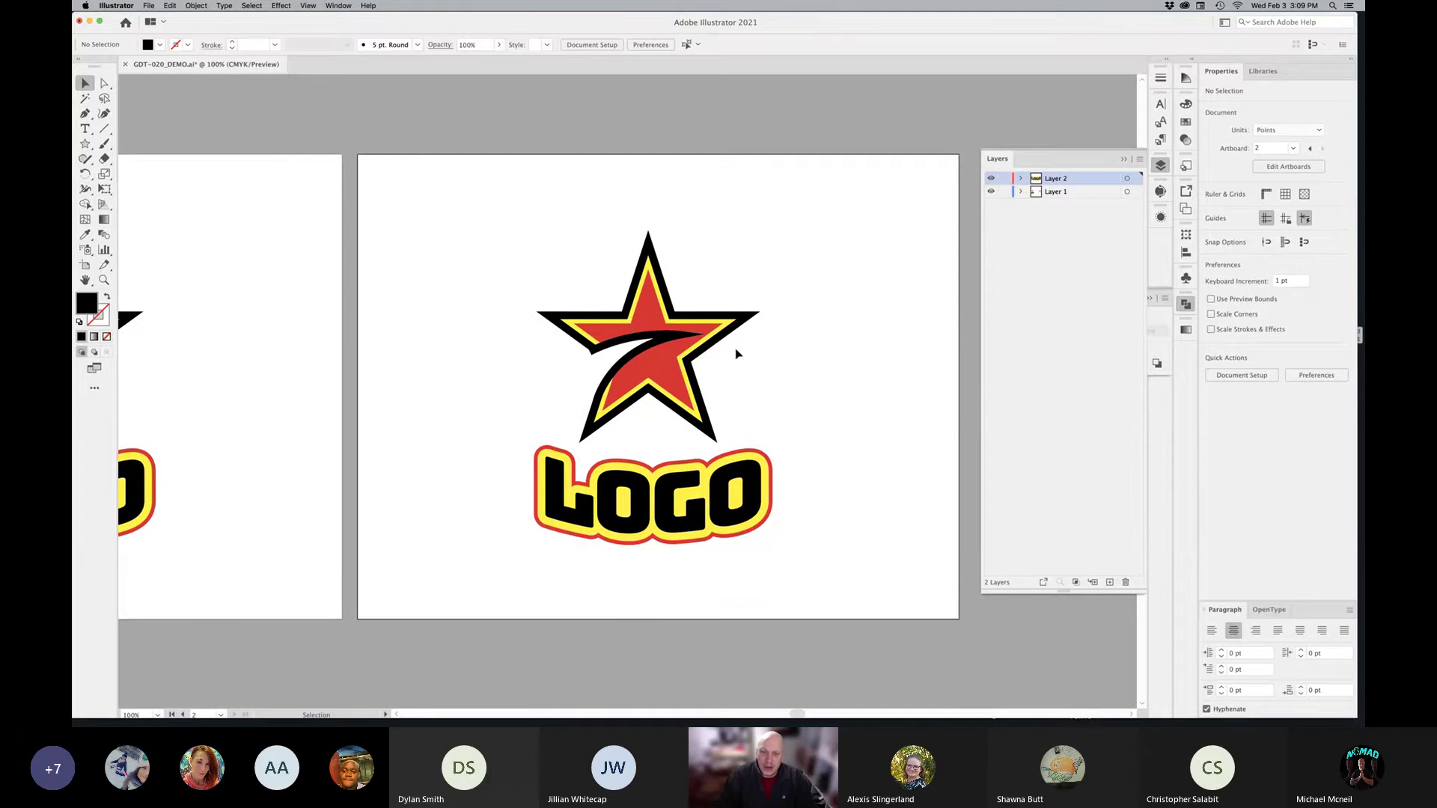
left_click(991, 179)
left_click(991, 178)
Step: Move the red star and the yellow star aside to inspect the layered pieces under the swoosh, and undo the moves
key("super+space")
left_click_drag(659, 459, 741, 473)
left_click_drag(742, 397, 708, 446)
left_click_drag(608, 352, 629, 462)
left_click(595, 289)
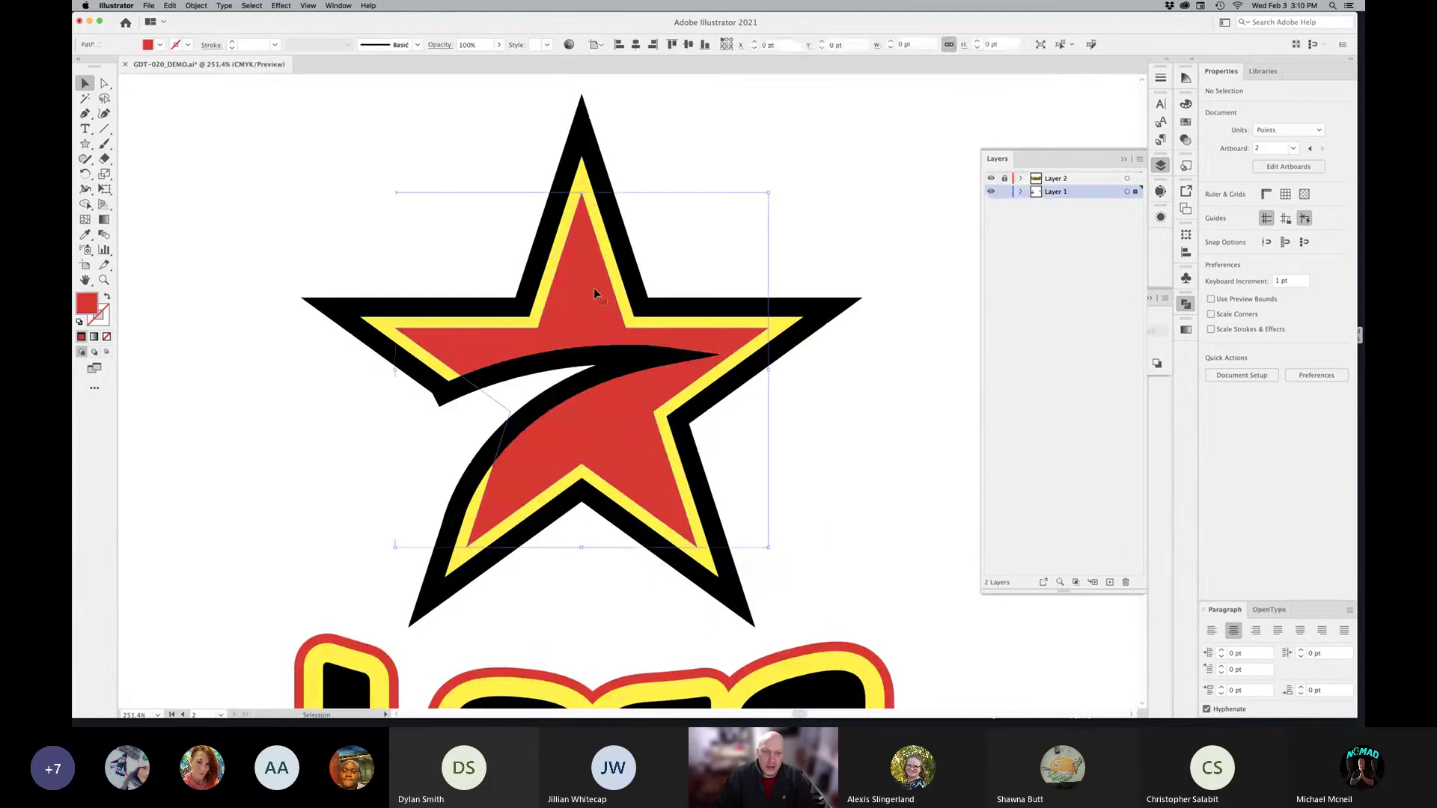
left_click_drag(586, 318, 699, 263)
key("a")
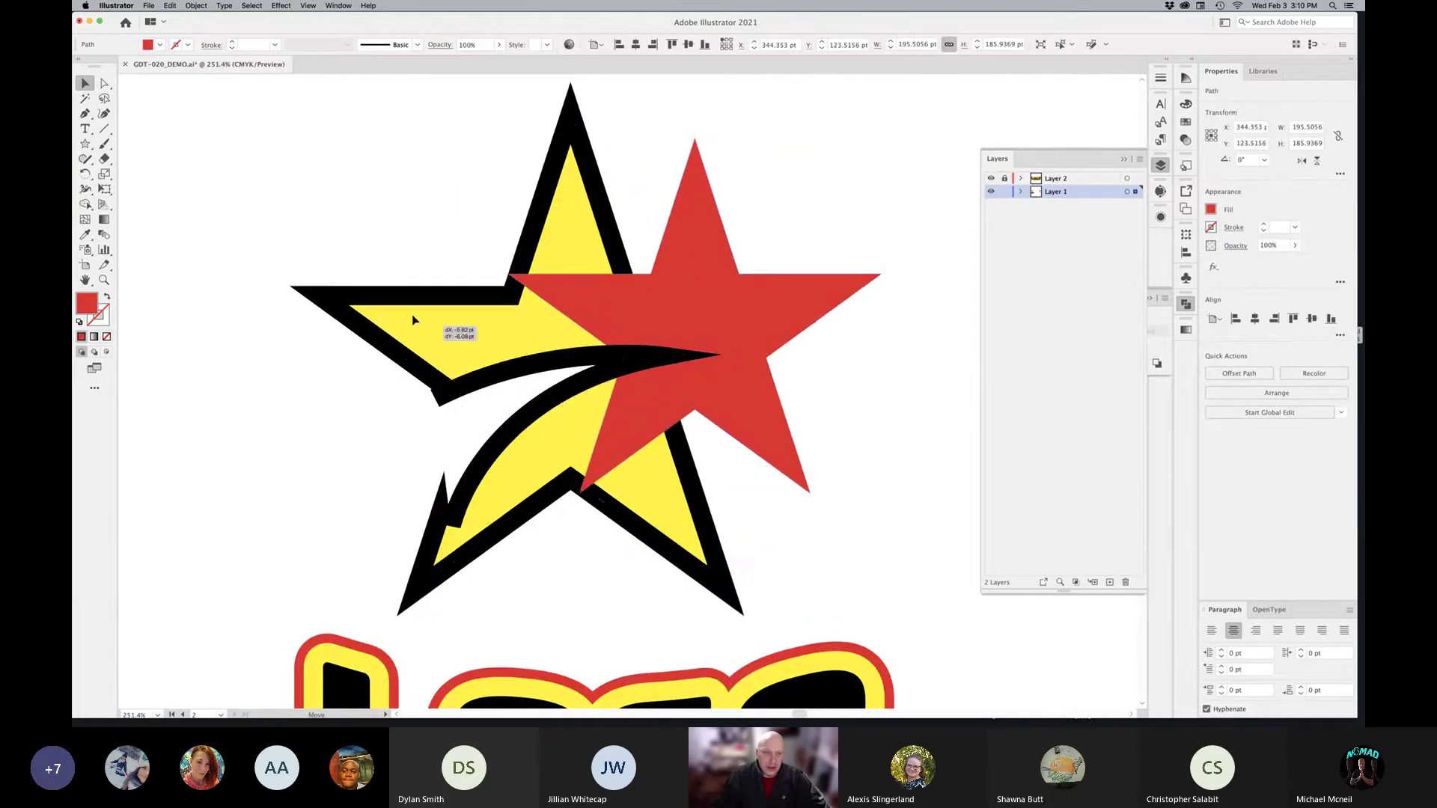
left_click(388, 293)
left_click(470, 418)
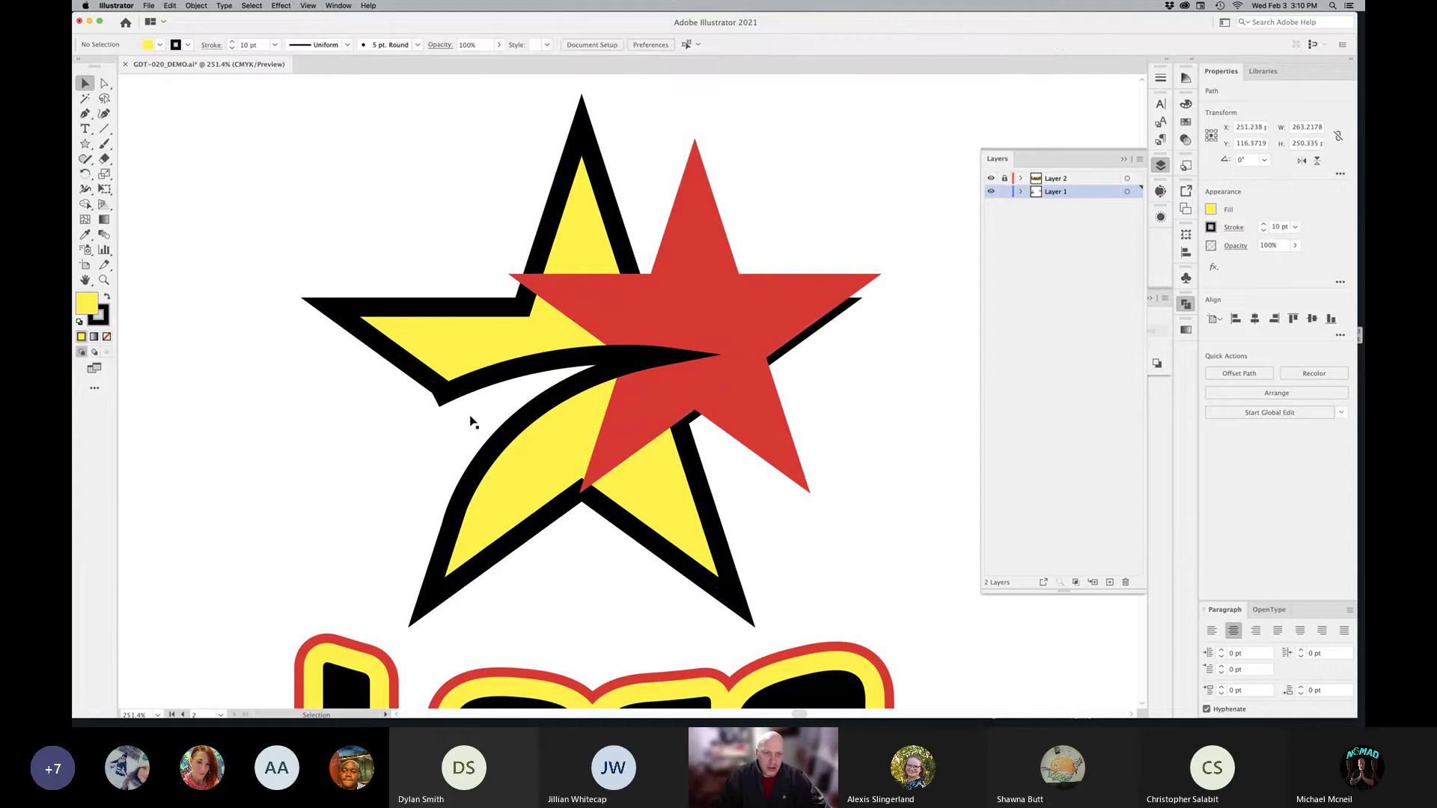
left_click(485, 386)
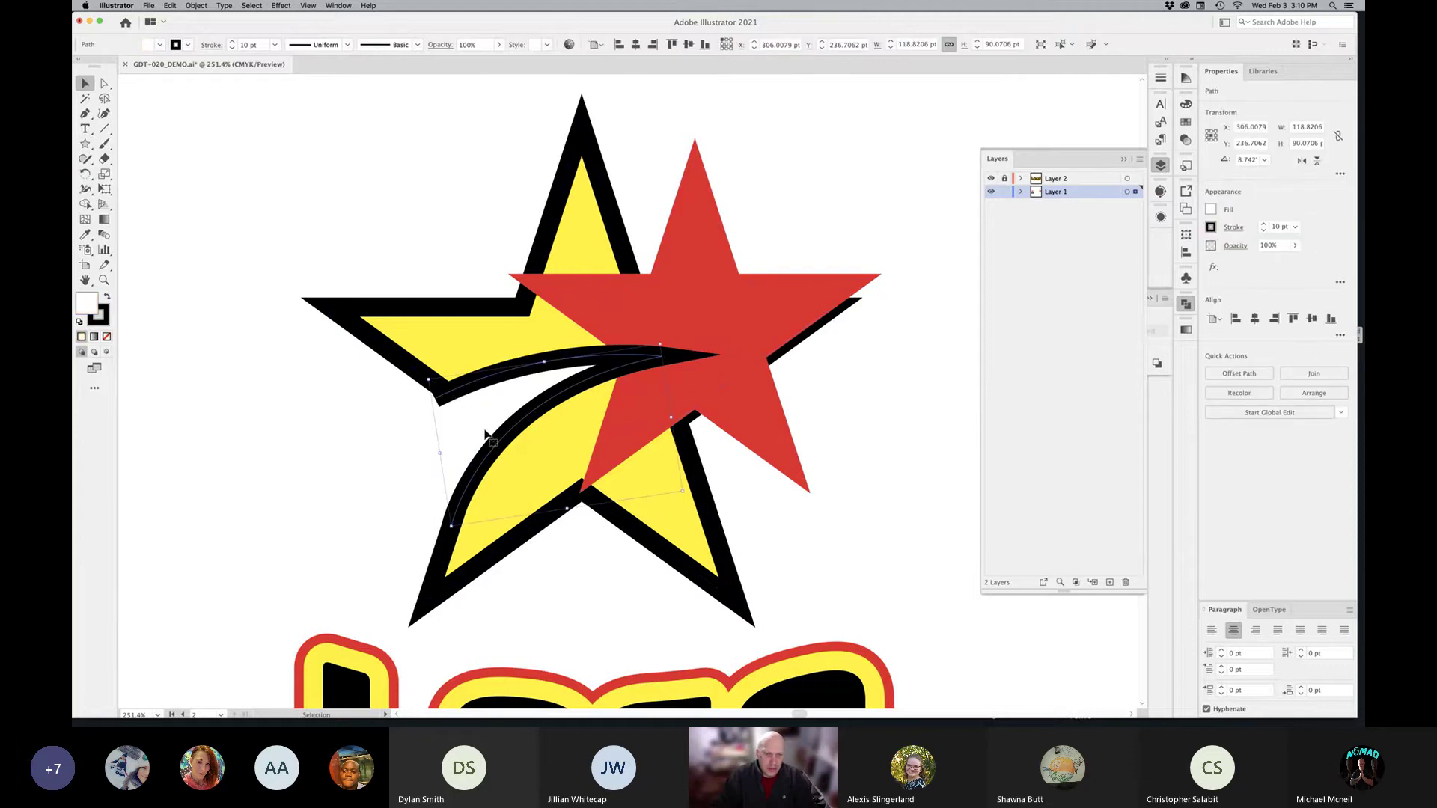
key("super+z")
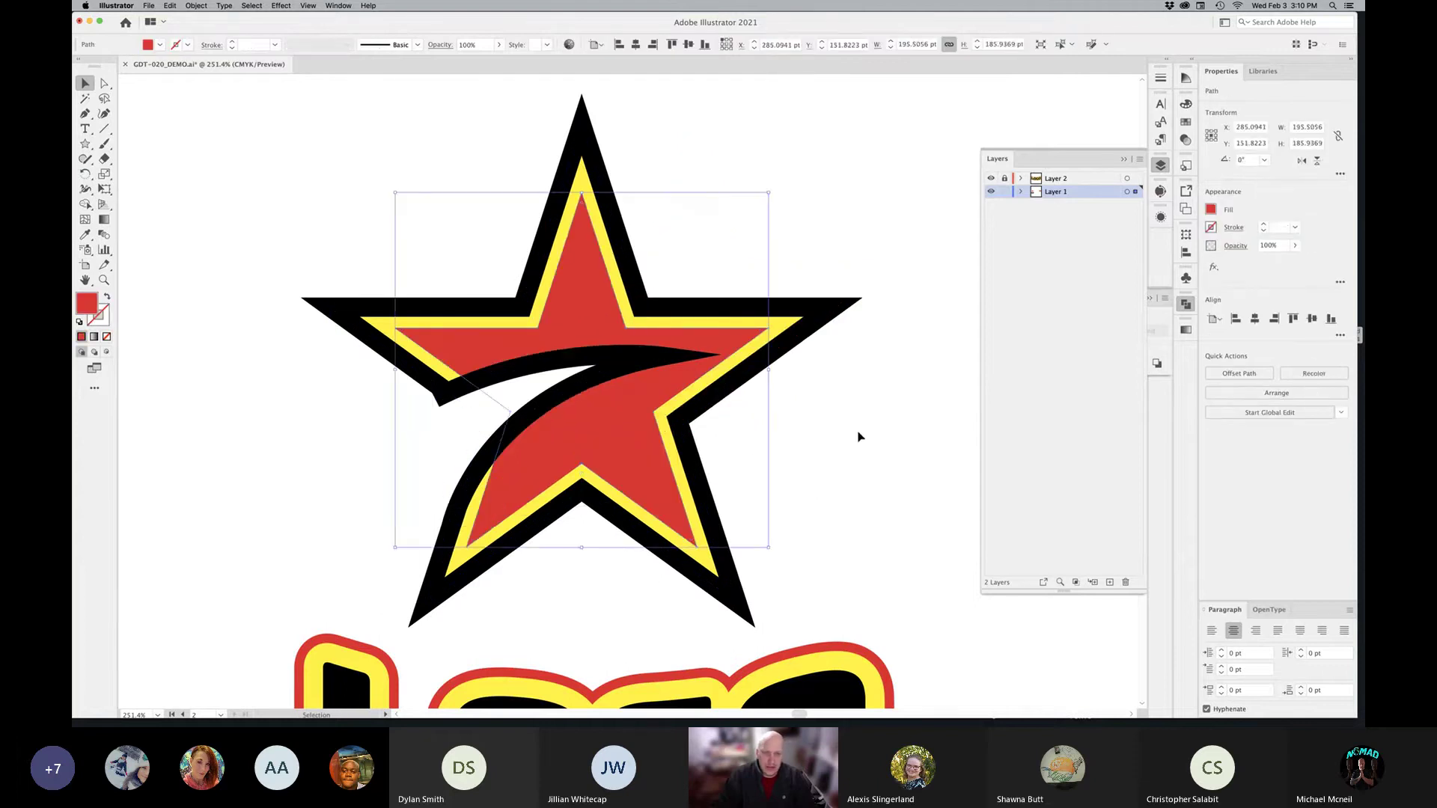
Step: Expand the fill and stroke of the yellow star with the black outline into separate shapes
left_click(859, 435)
left_click(583, 330)
left_click(725, 313)
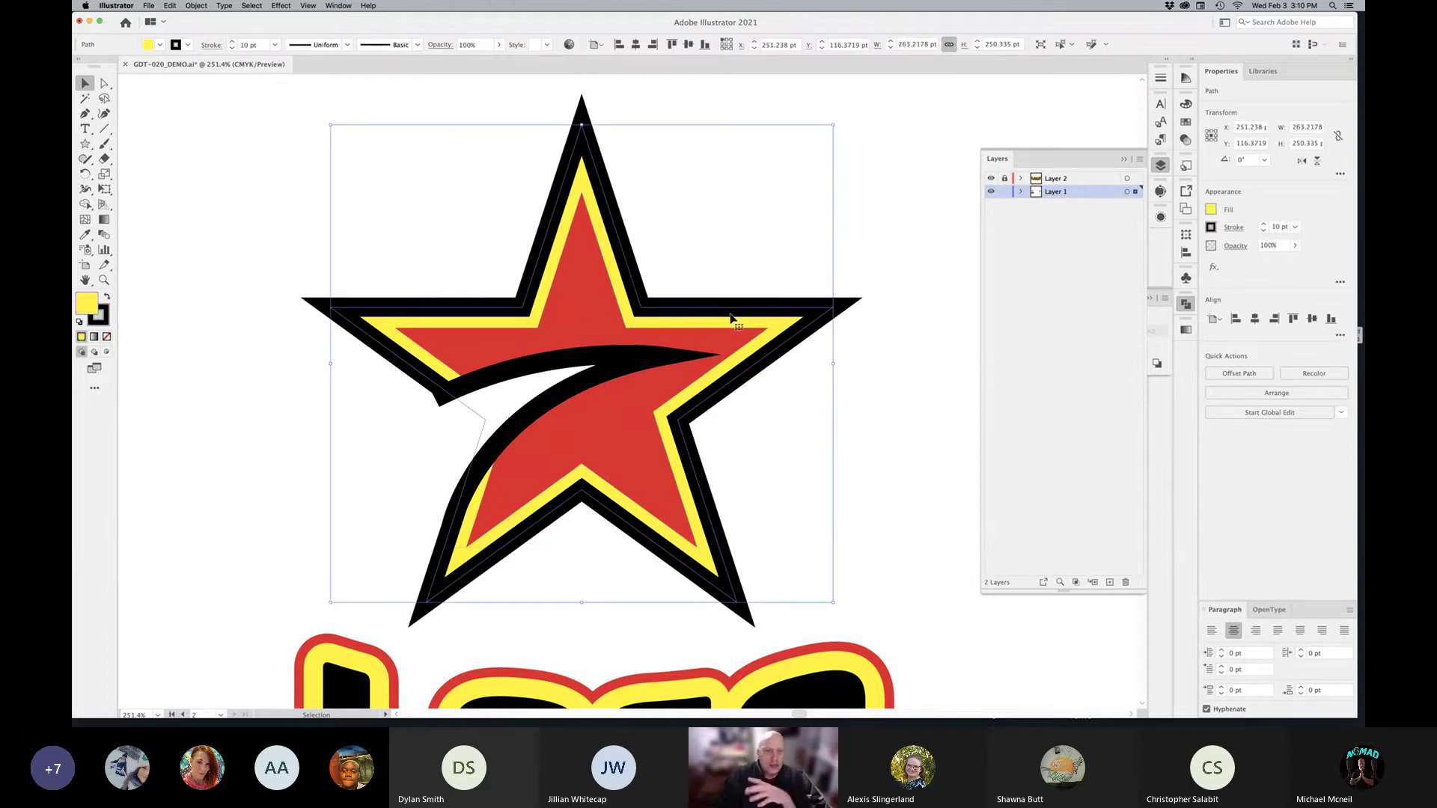
left_click(197, 6)
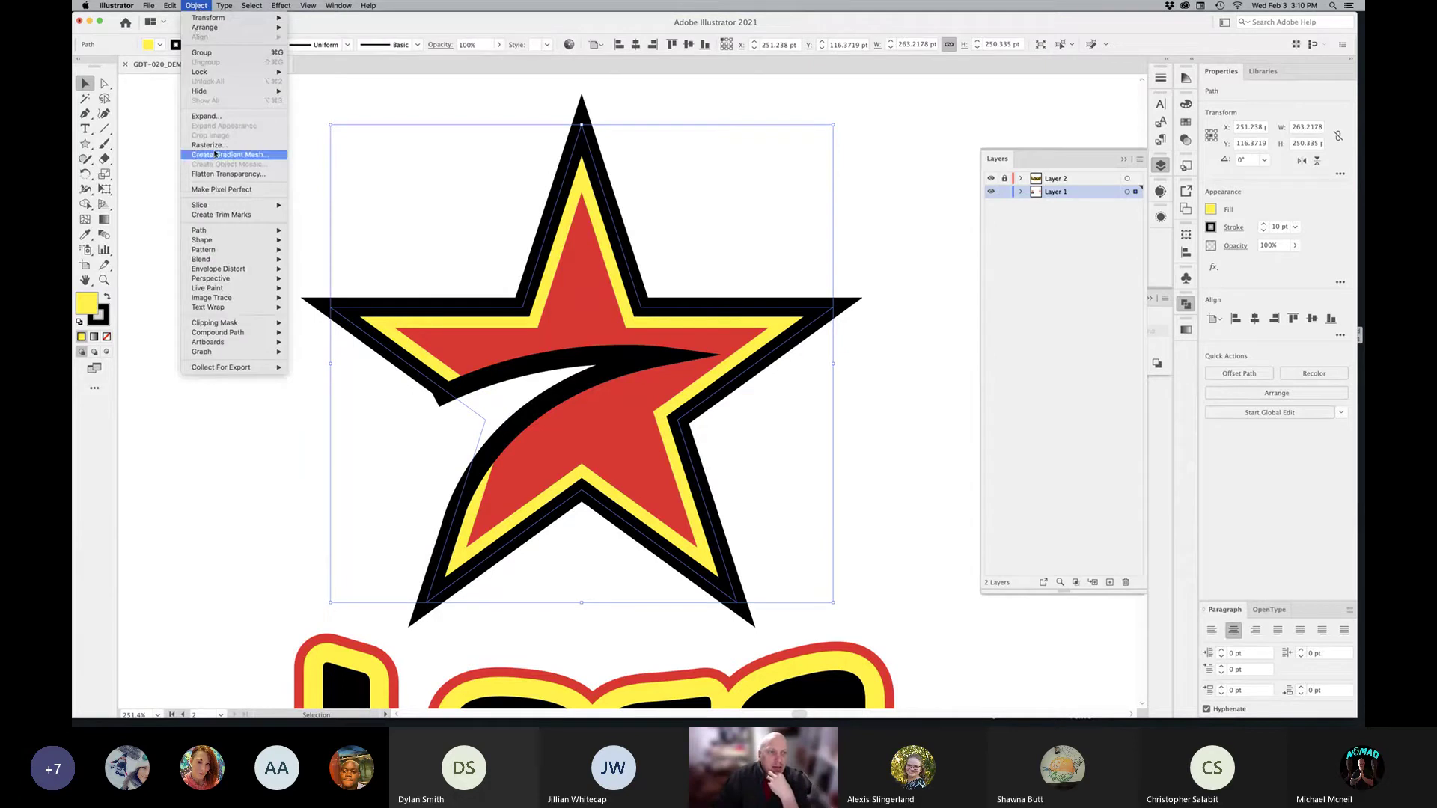
left_click(212, 117)
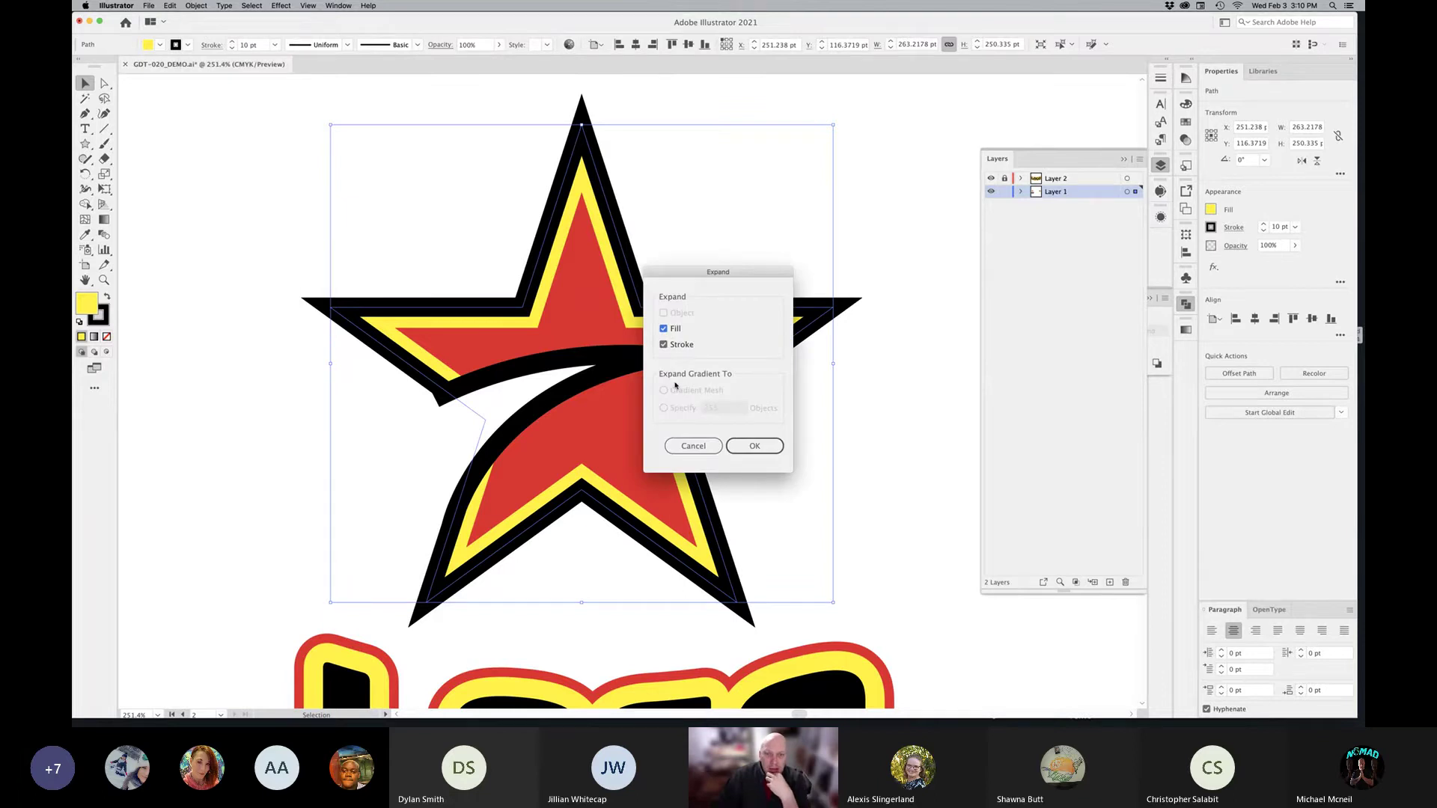
left_click(754, 446)
left_click(807, 425)
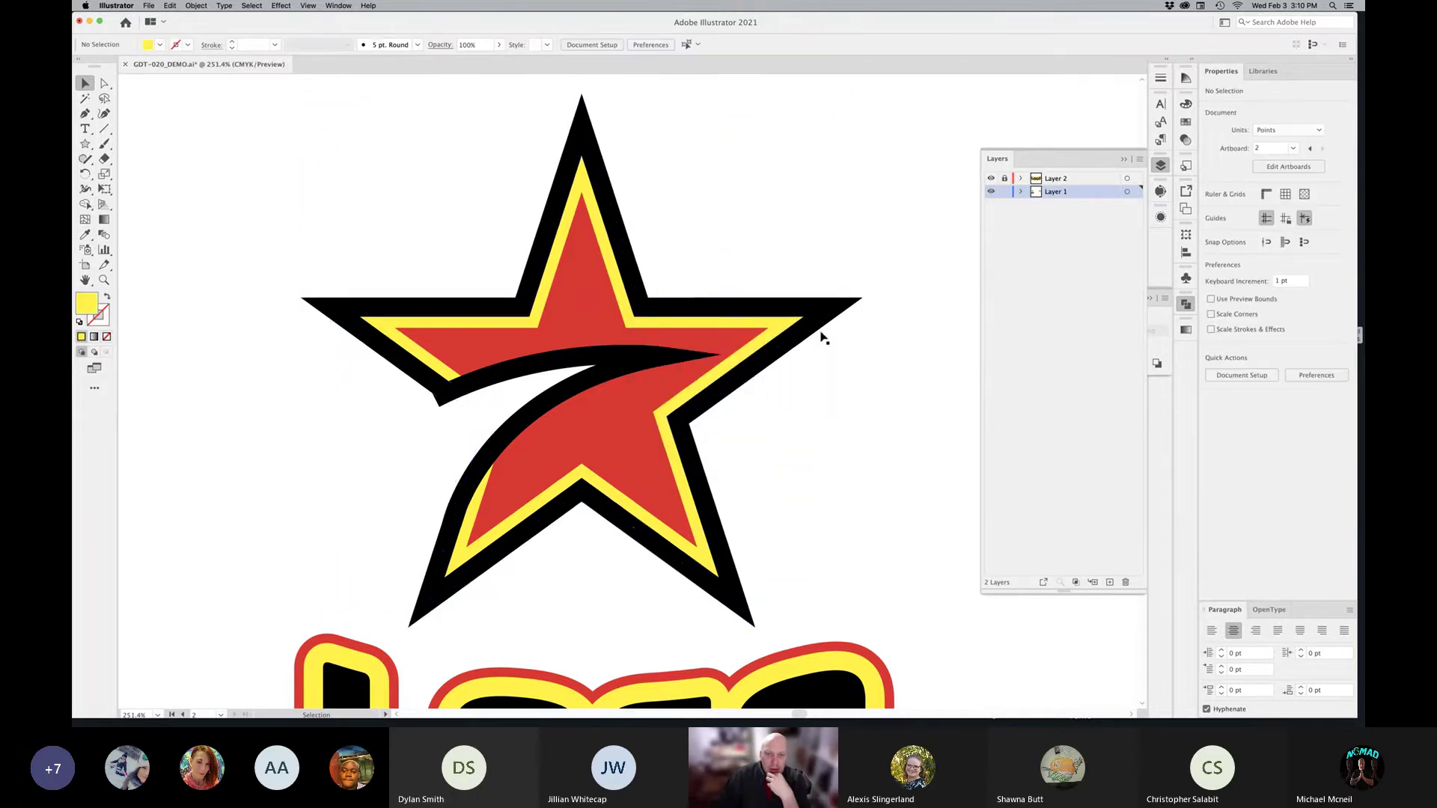
Step: Test-move the expanded star group, undo the move, and ungroup its yellow fill and black outline
left_click(820, 325)
left_click_drag(820, 324, 853, 283)
key("super+z")
key("super+shift+g")
left_click(850, 399)
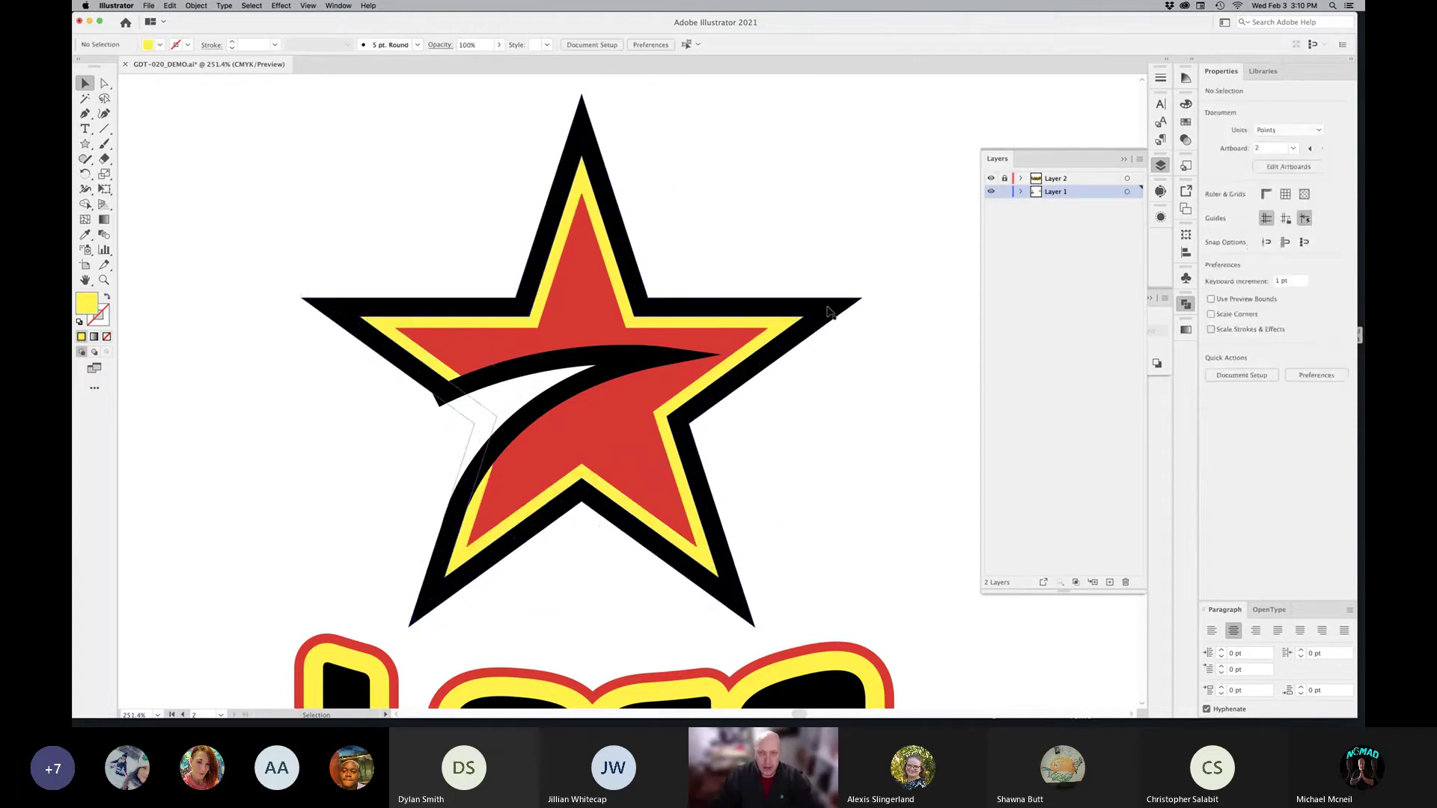
Step: Move the black star outline and the yellow star aside in turn to inspect their overlap, undoing each move
left_click(825, 314)
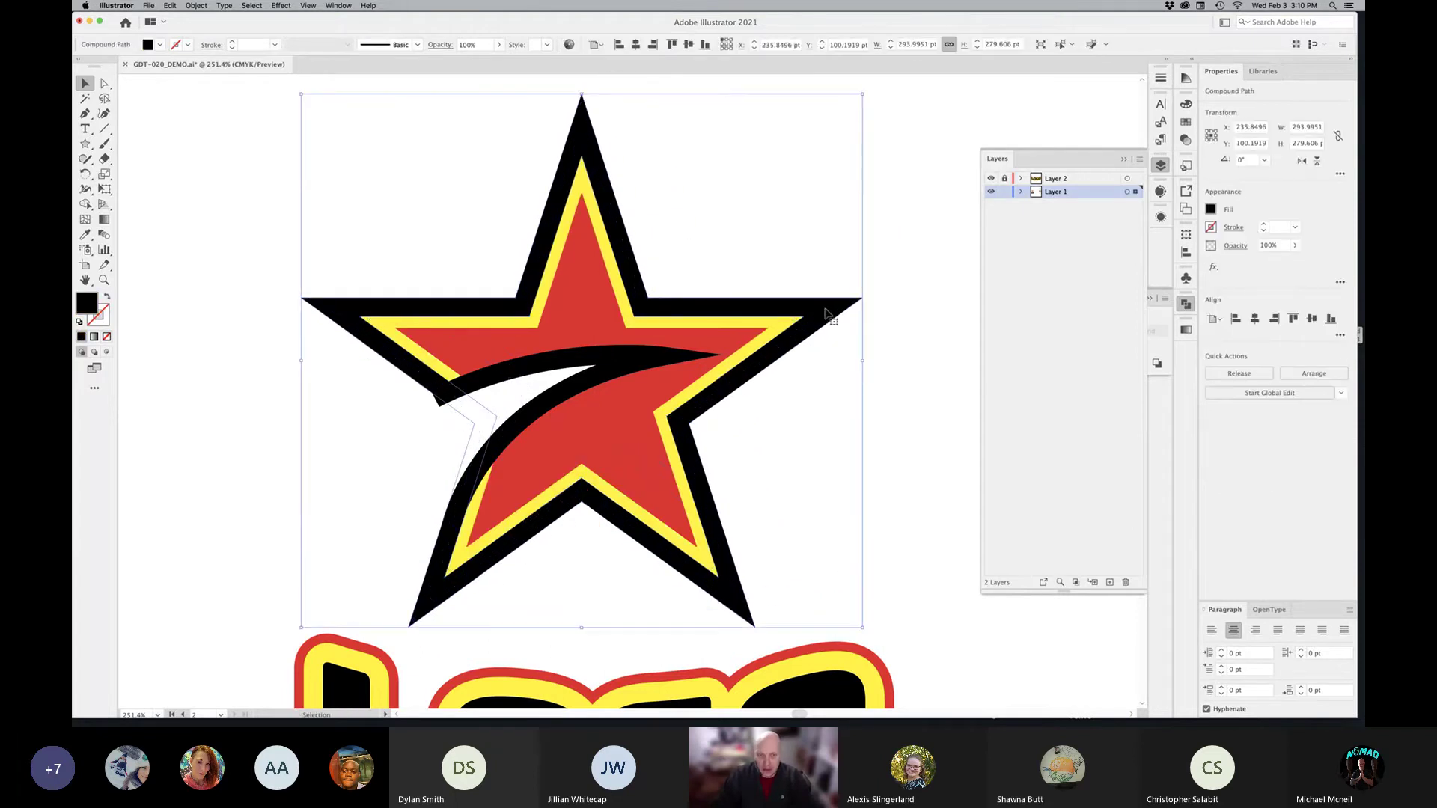
left_click_drag(825, 313, 850, 280)
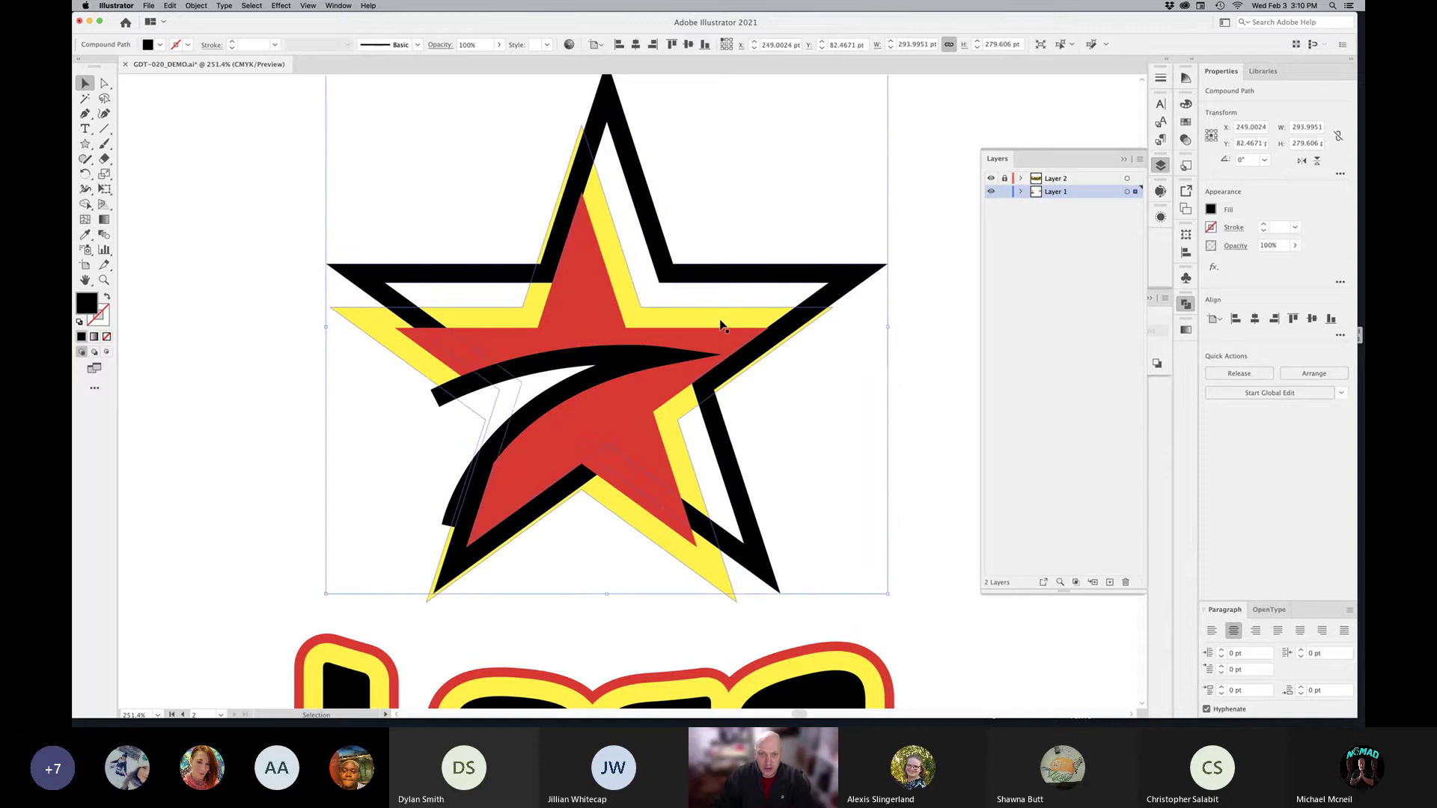
key("cmd+z")
left_click(857, 386)
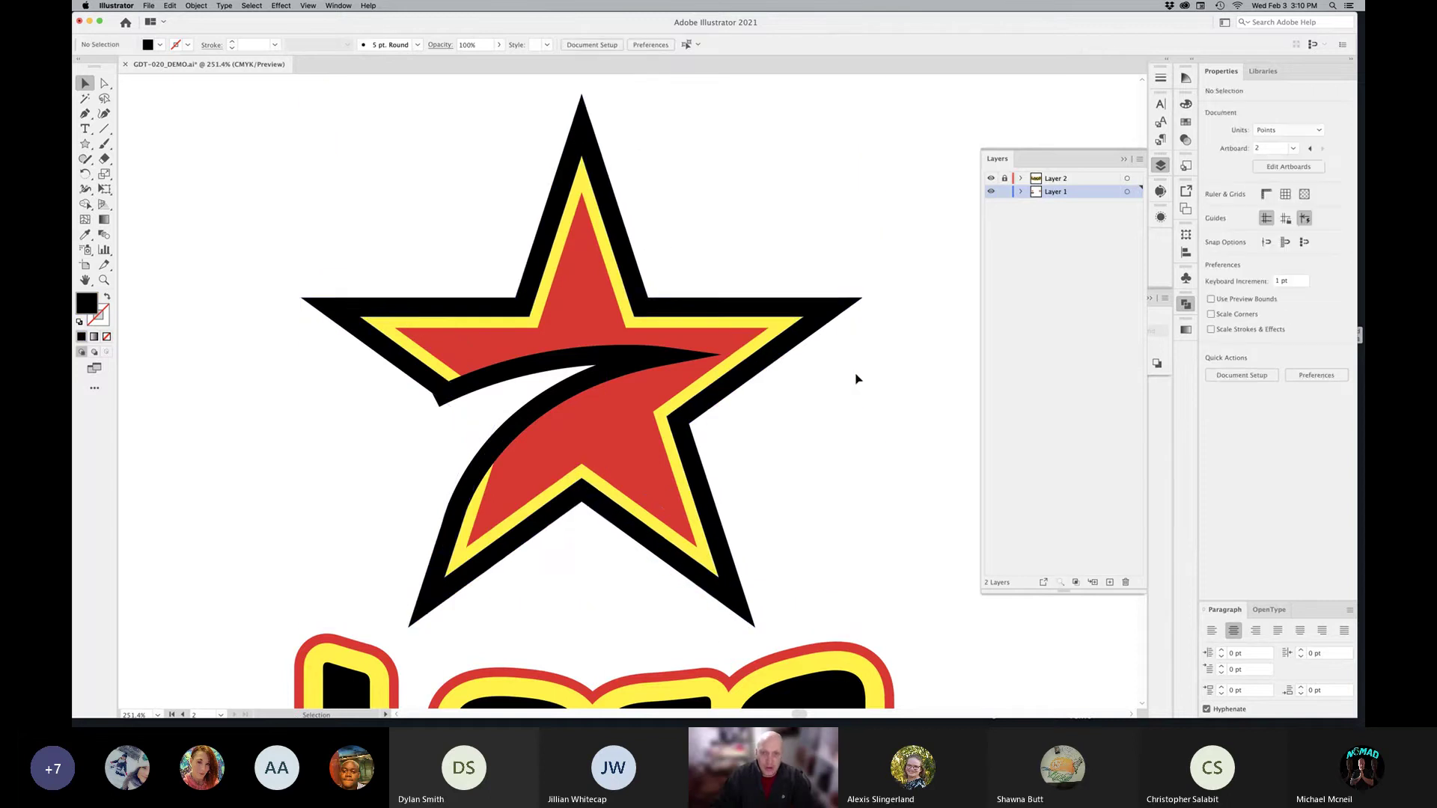
left_click(776, 323)
left_click_drag(778, 289, 865, 323)
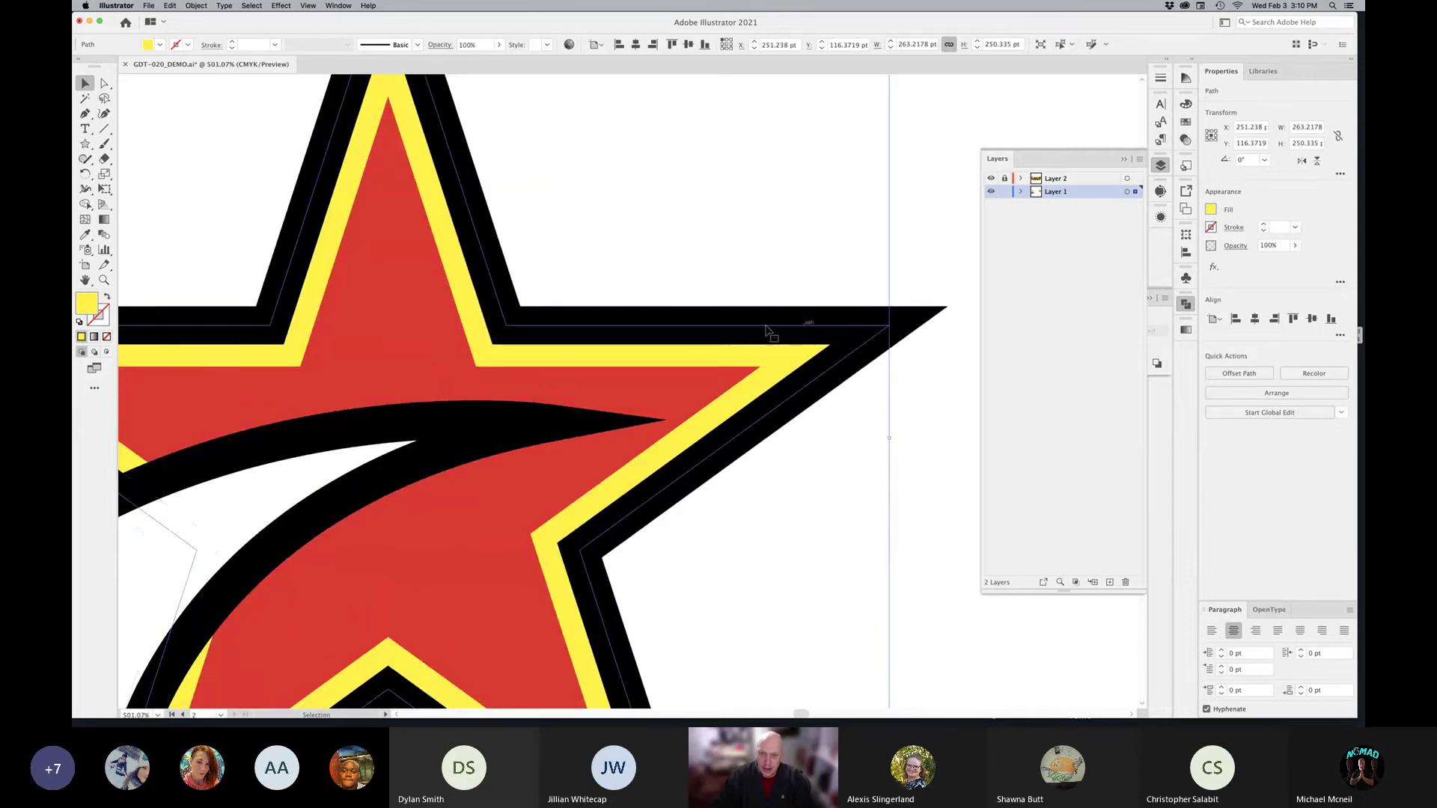
left_click_drag(892, 334, 916, 318)
key("super+z")
left_click(889, 400)
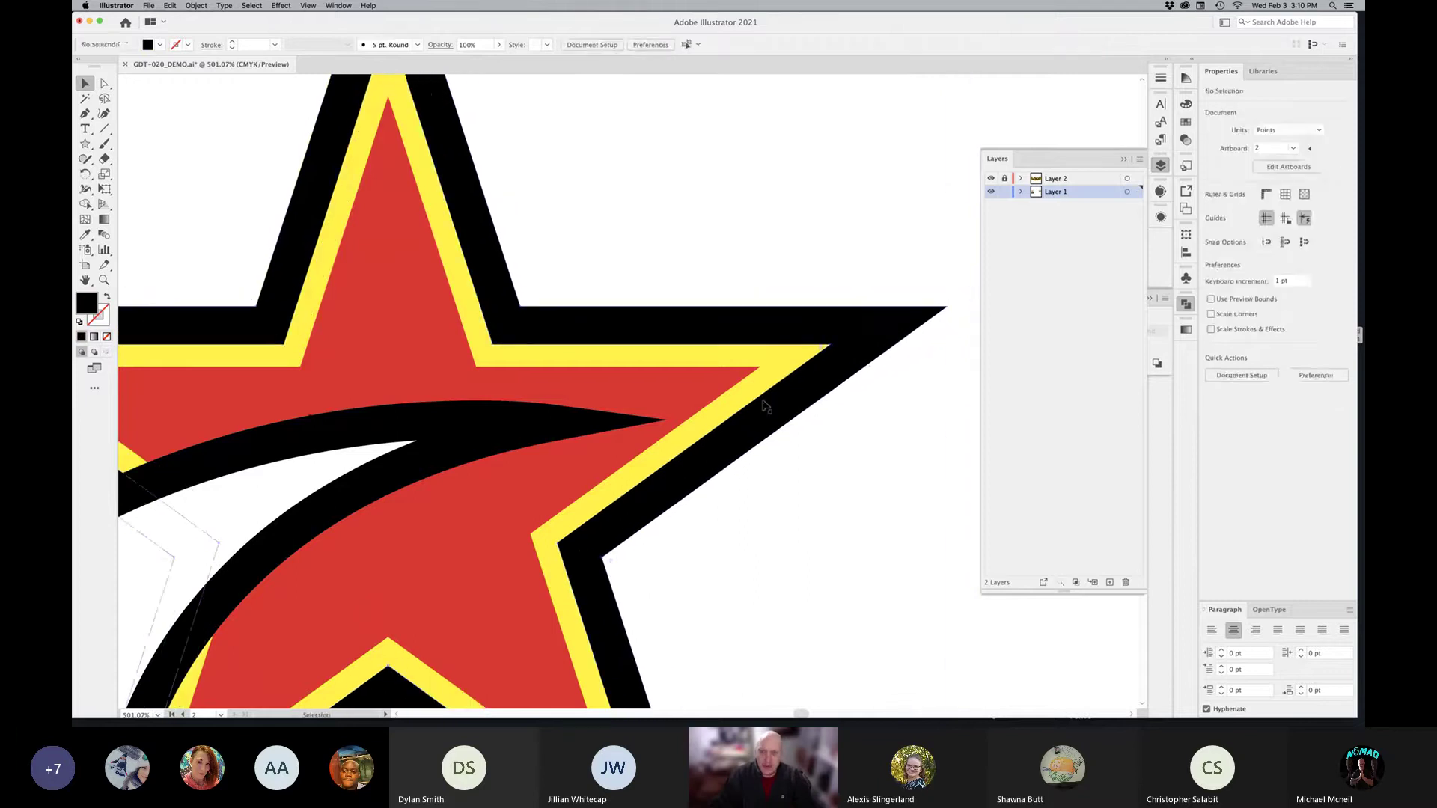
Step: Cut the red star out of the yellow star with Minus Front, keeping a separate copy of the red star in place
left_click(654, 388, "alt+super")
left_click(616, 393, "alt+super")
left_click(607, 396, "alt+super")
left_click_drag(635, 391, 699, 385)
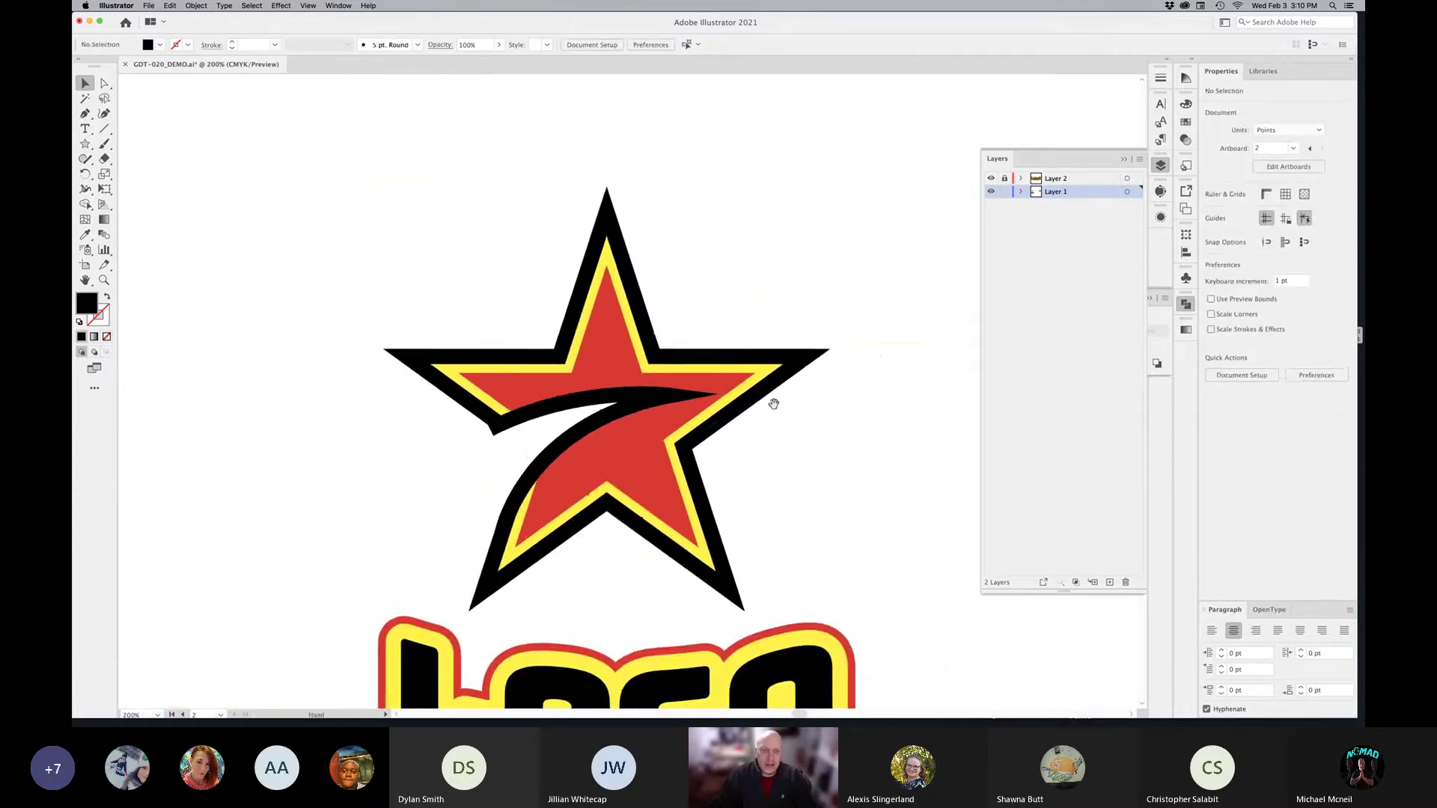
left_click(615, 362)
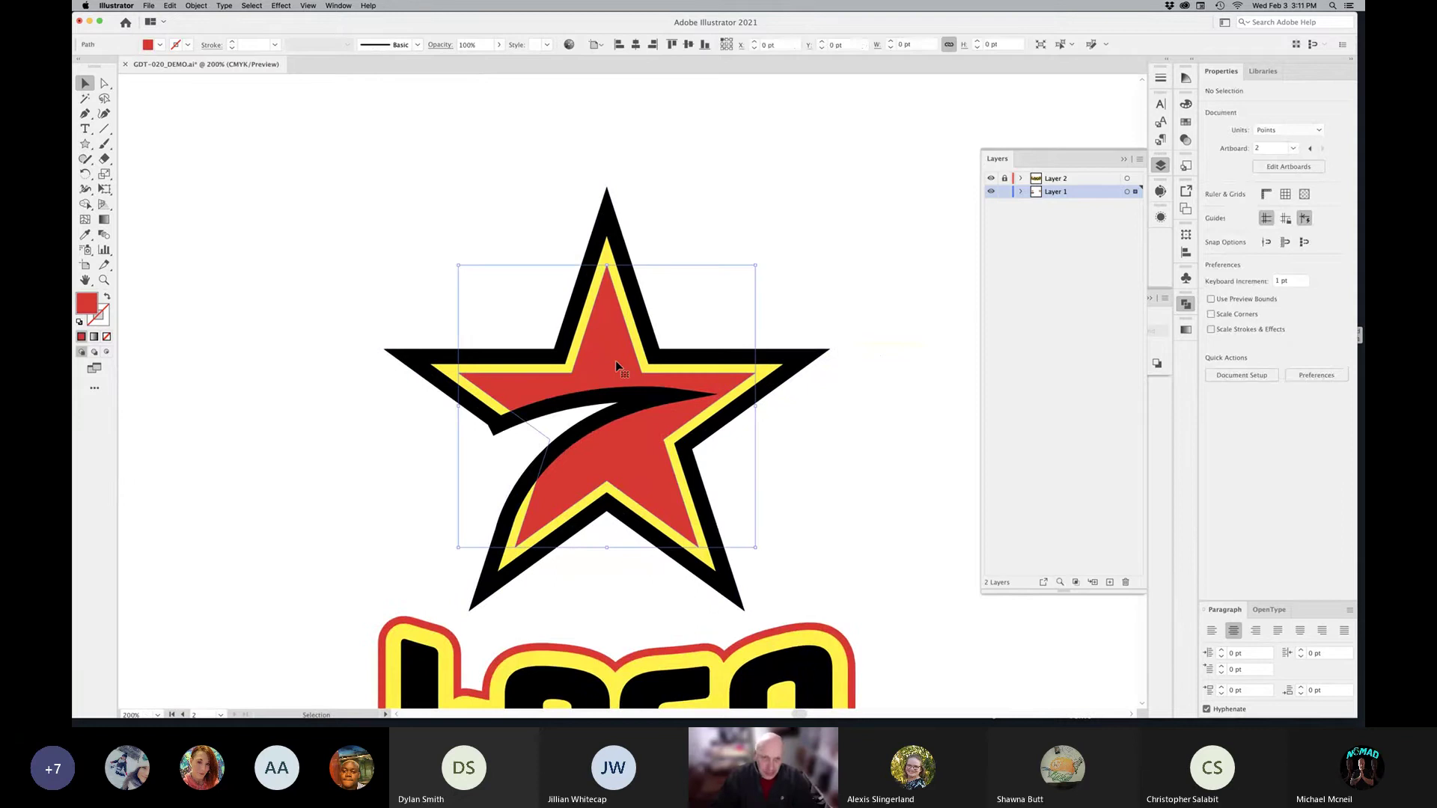
mouse_move(771, 591)
left_mouse_down()
mouse_move(779, 459)
mouse_move(776, 577)
left_mouse_up()
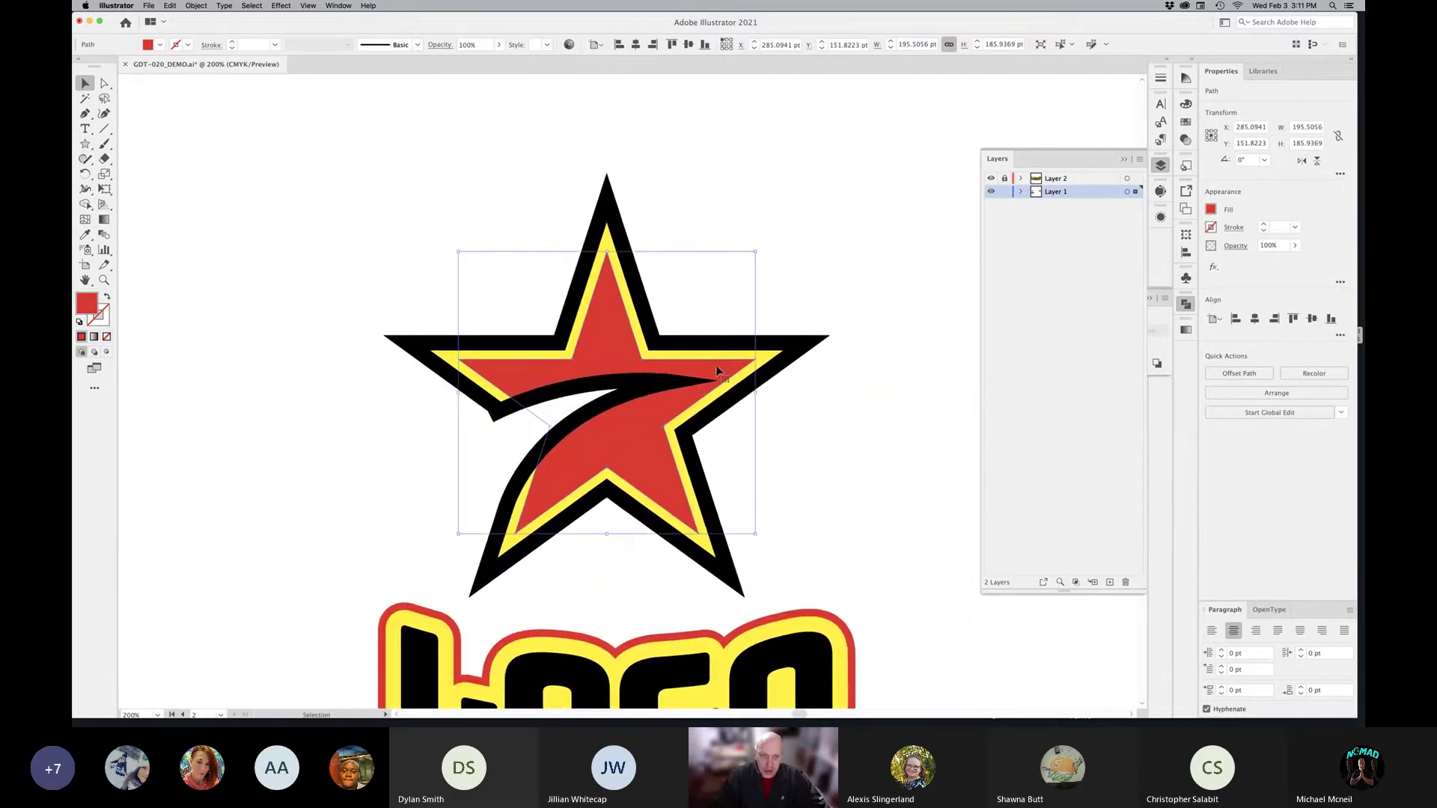
key("a")
key("v")
left_click(765, 362, "shift")
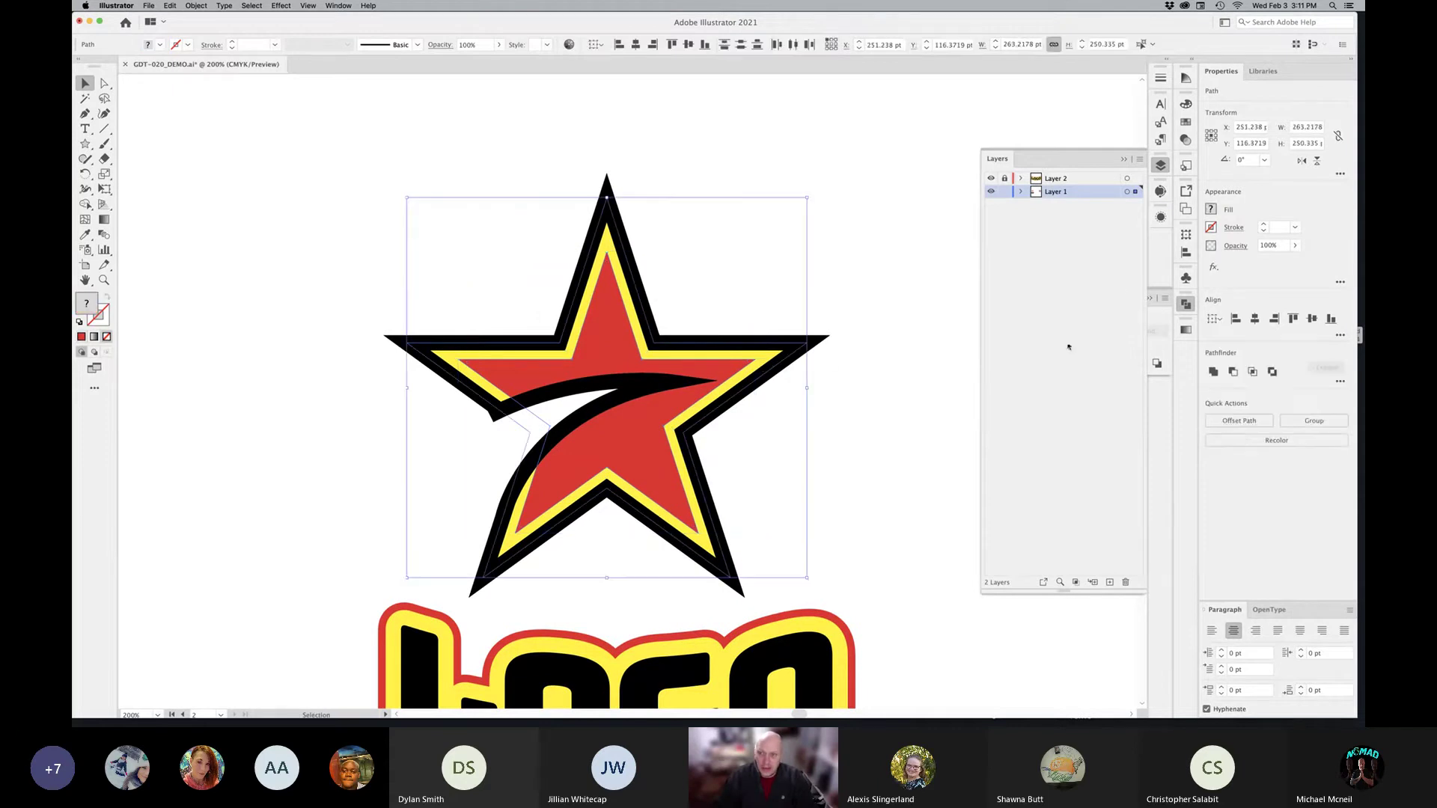
left_click(1125, 160)
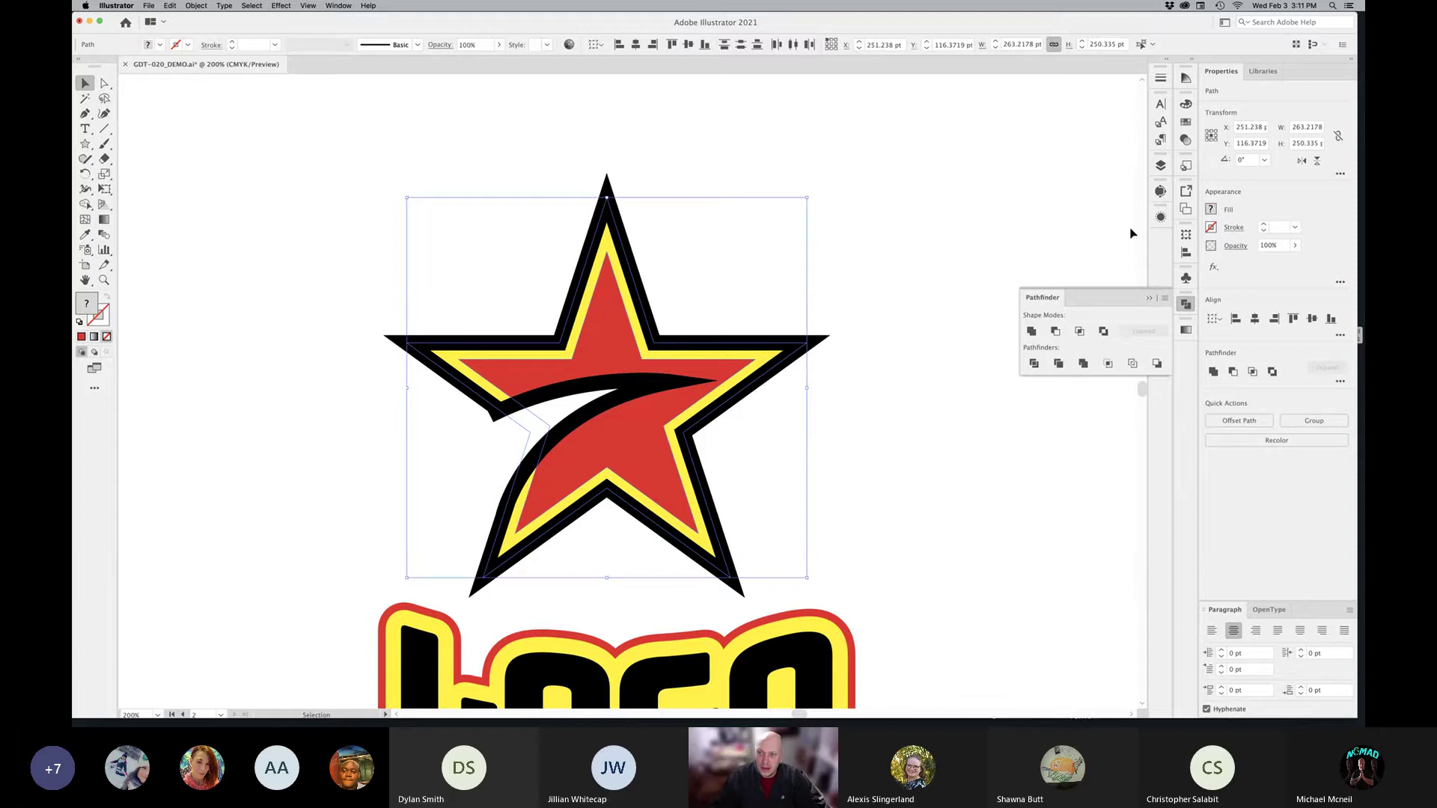
left_click(1056, 331)
left_click(818, 362)
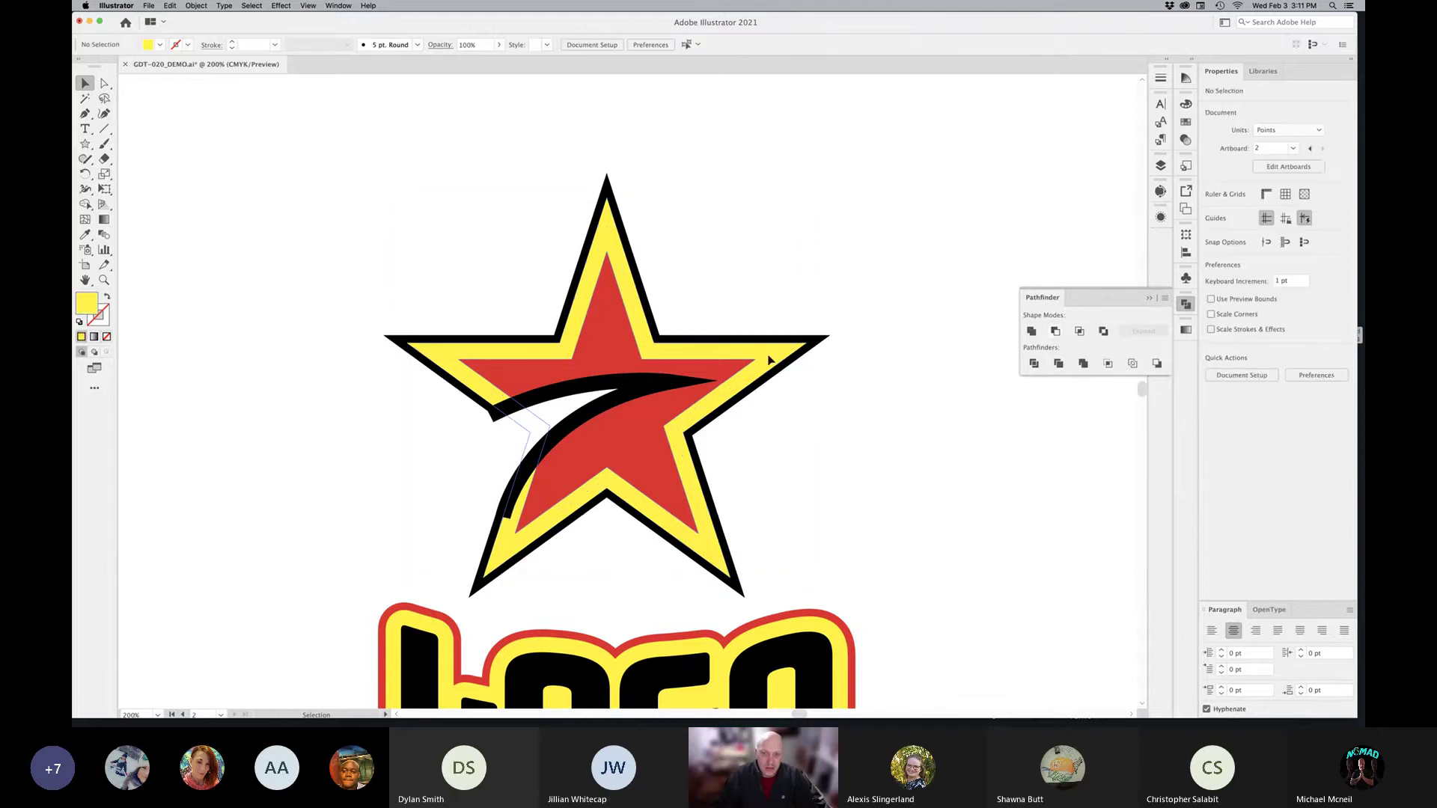
Step: Move the cut-out yellow star aside to inspect it, undo the move, and bring the black star outline in front of it
left_click_drag(780, 350, 843, 289)
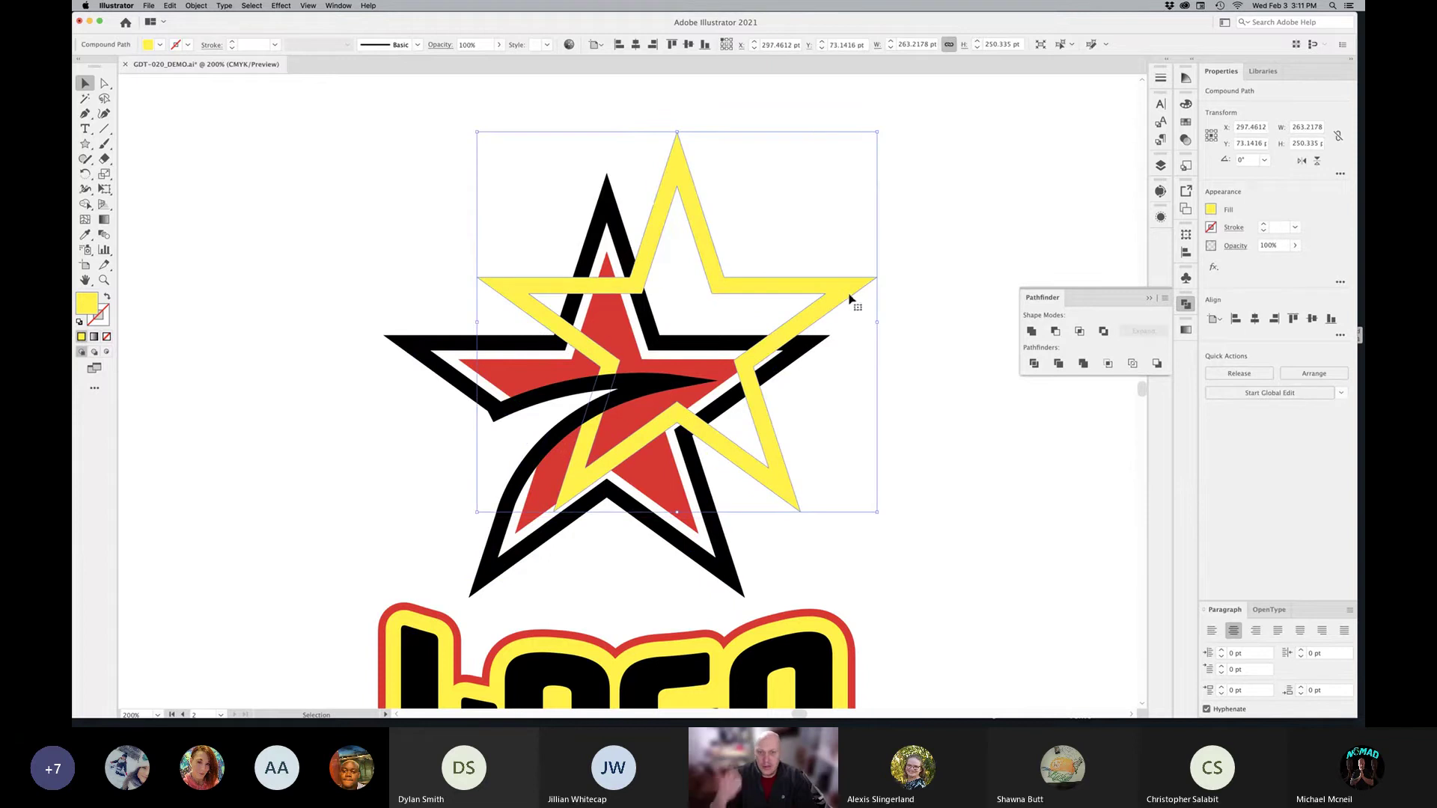
key("super+z")
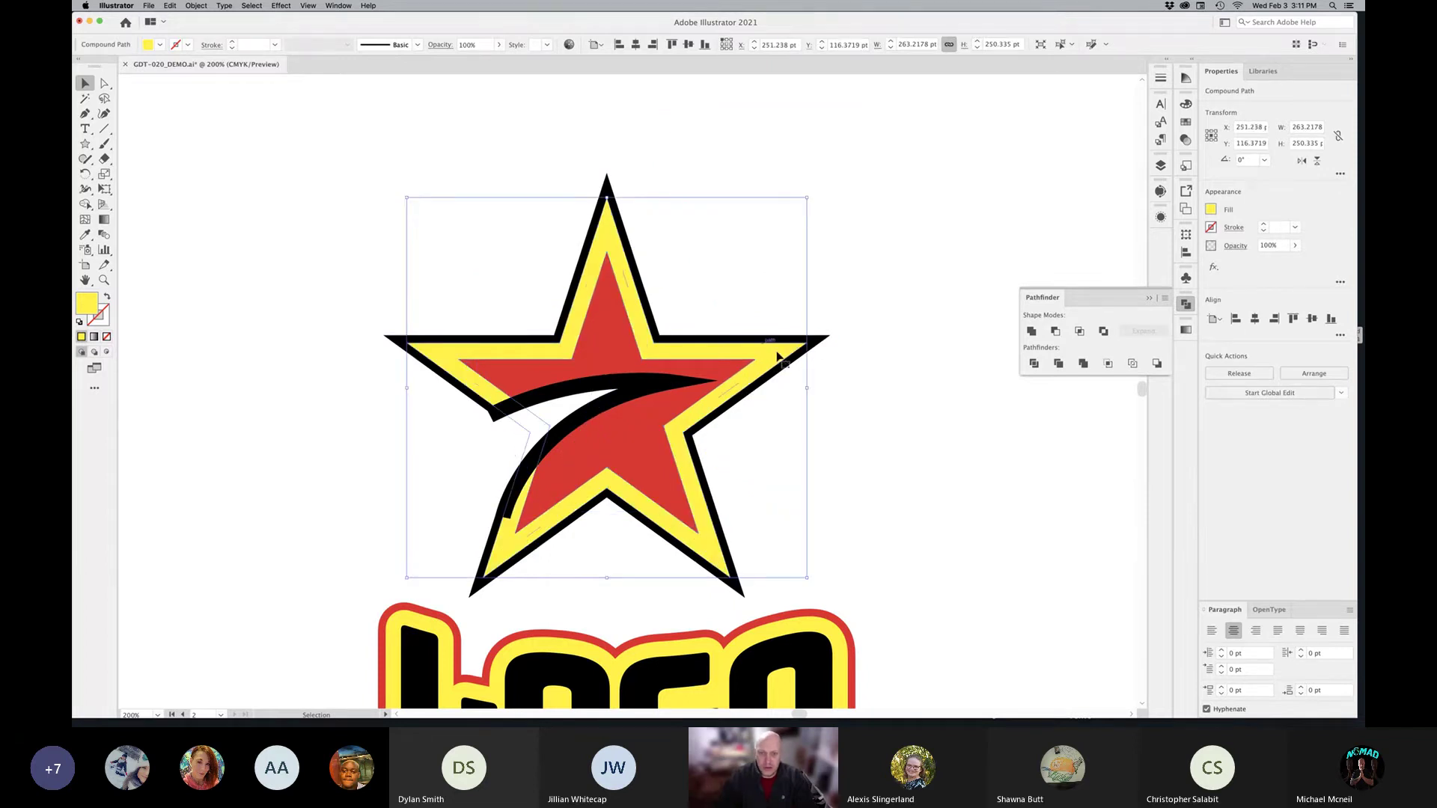
left_click(818, 344)
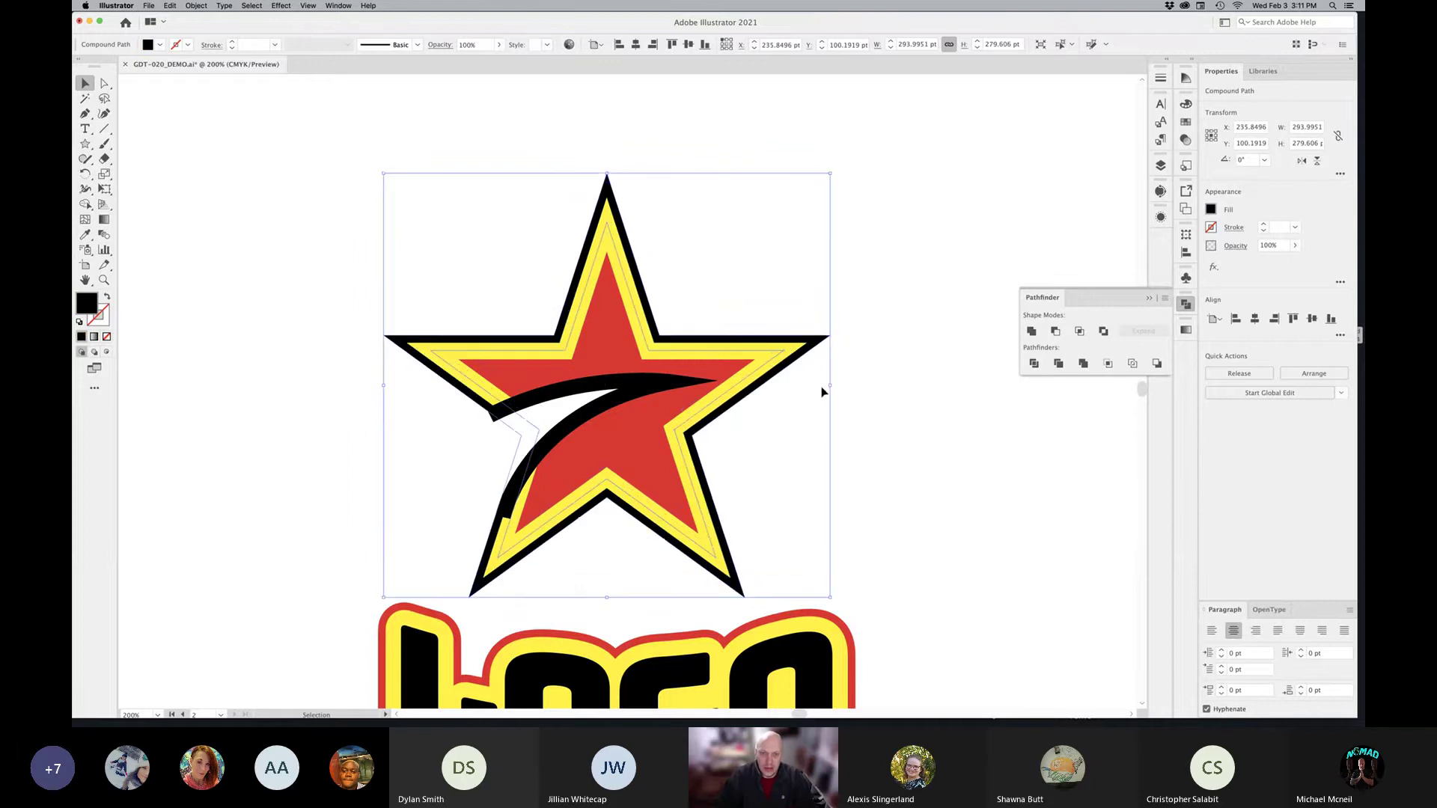
left_click(869, 391)
left_click(762, 364)
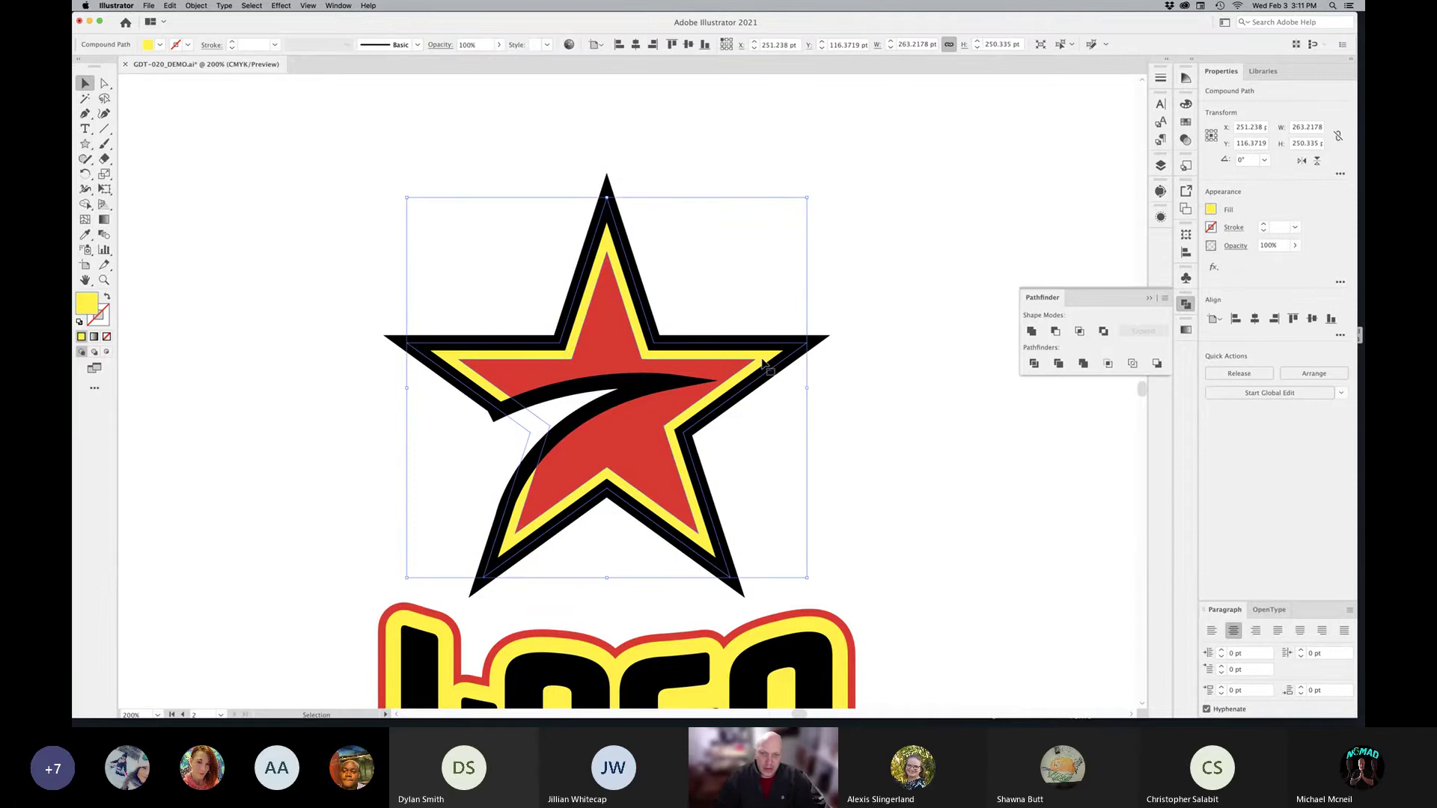
left_click(891, 382)
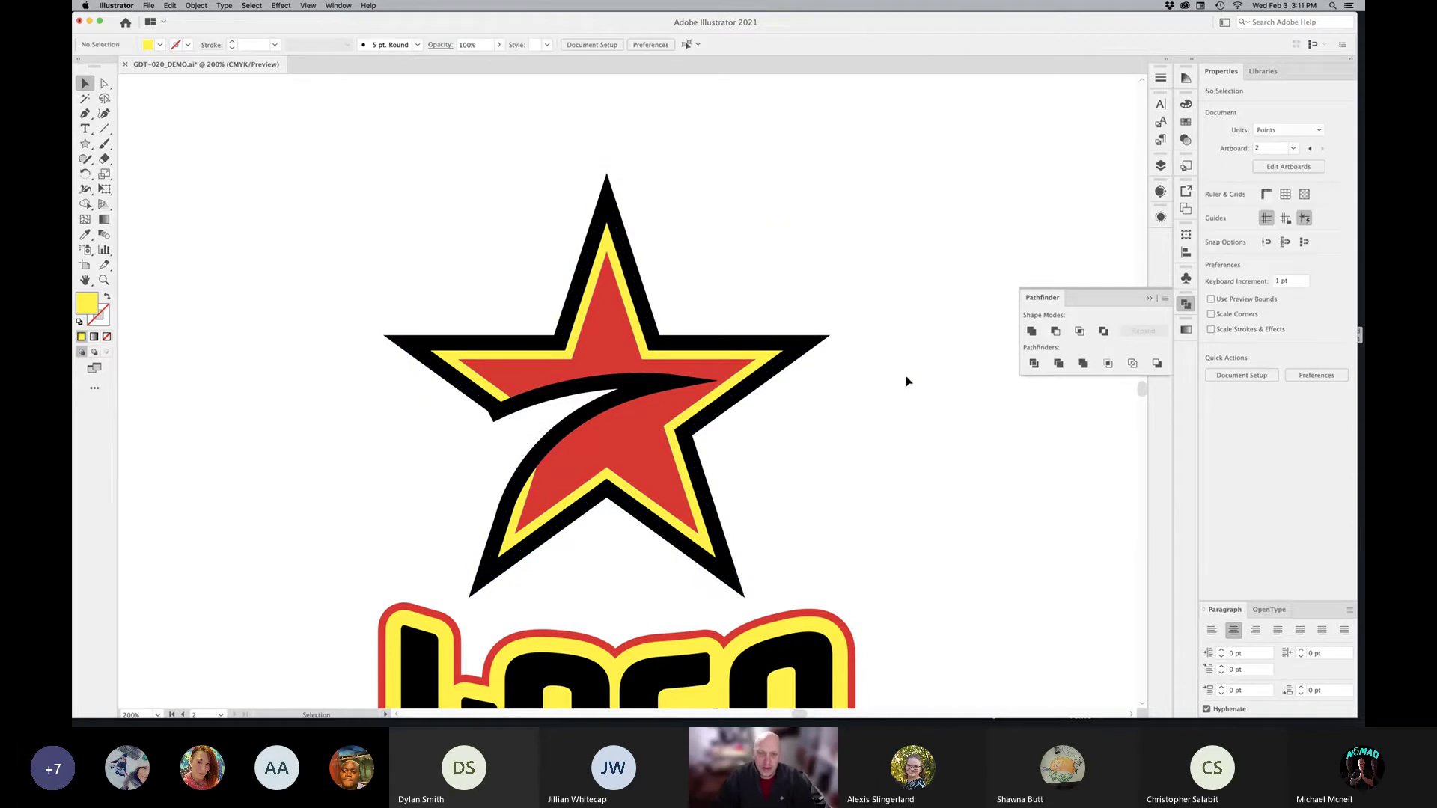
Step: Cut the black star outline out of the yellow star with Minus Front, keeping a separate copy of the black outline in place
left_click(591, 358)
key("a")
key("v")
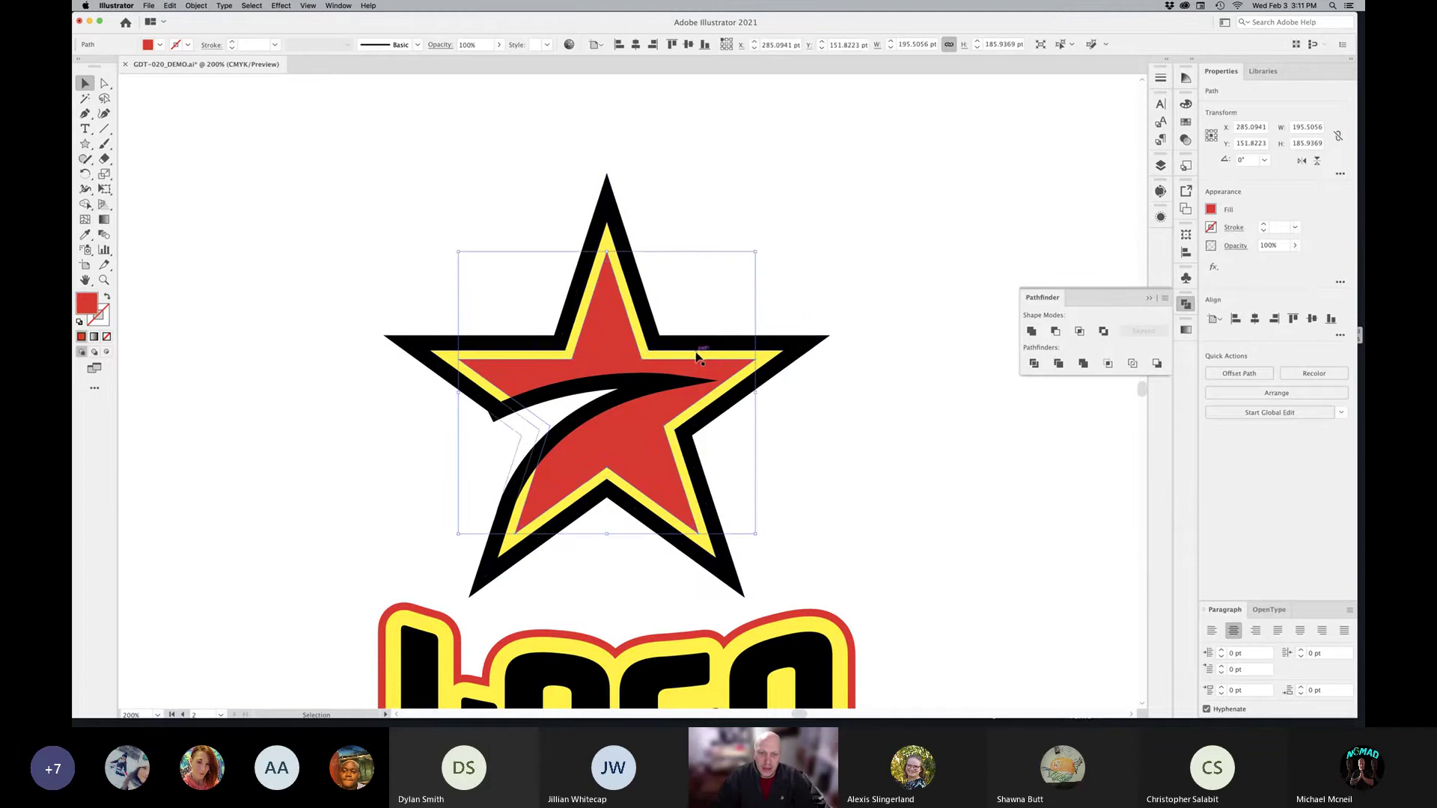
left_click(698, 359)
left_click(823, 342)
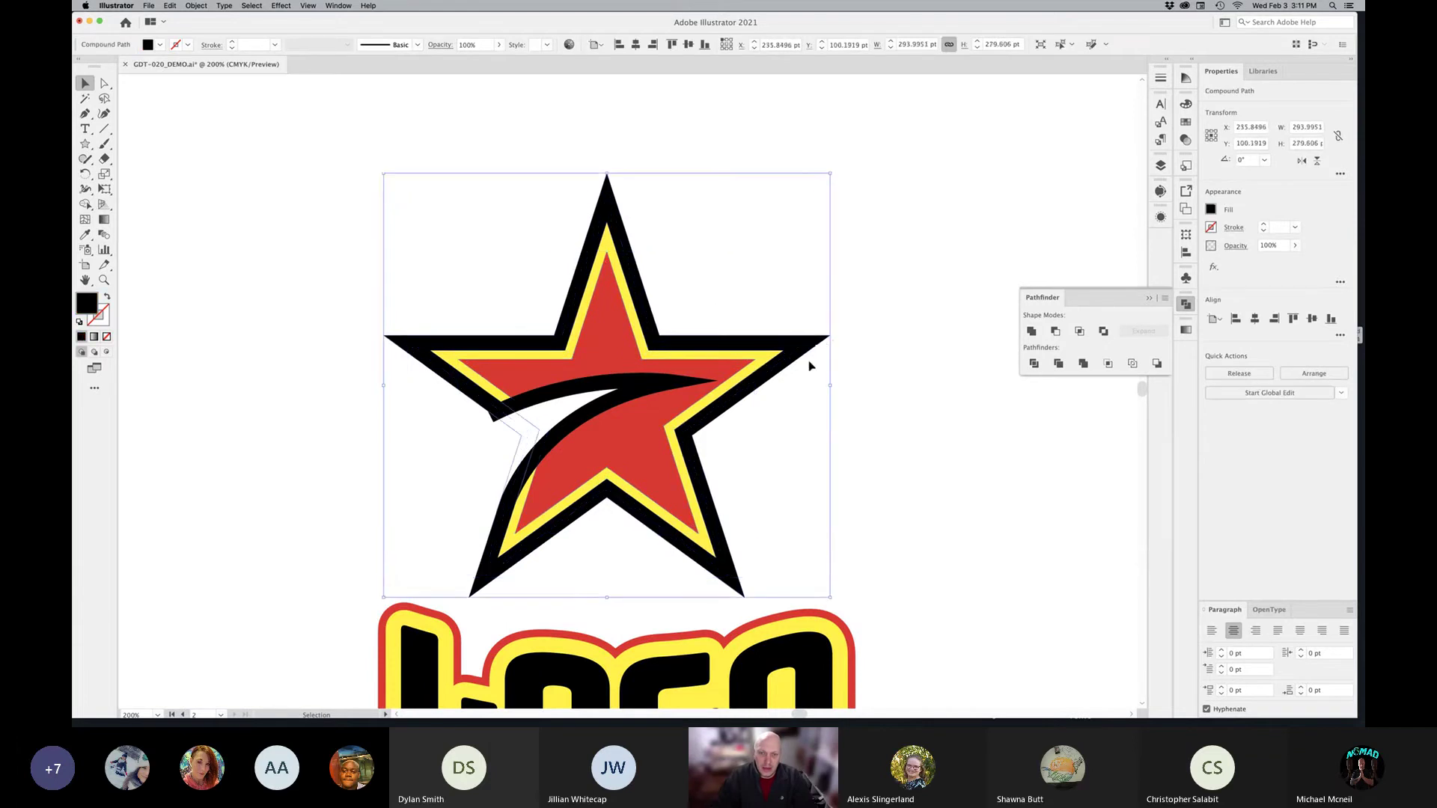
left_click(846, 343)
left_click(813, 344)
left_click(814, 334)
left_click(812, 345)
left_click(832, 344)
left_click(785, 352)
left_click(768, 359, "shift")
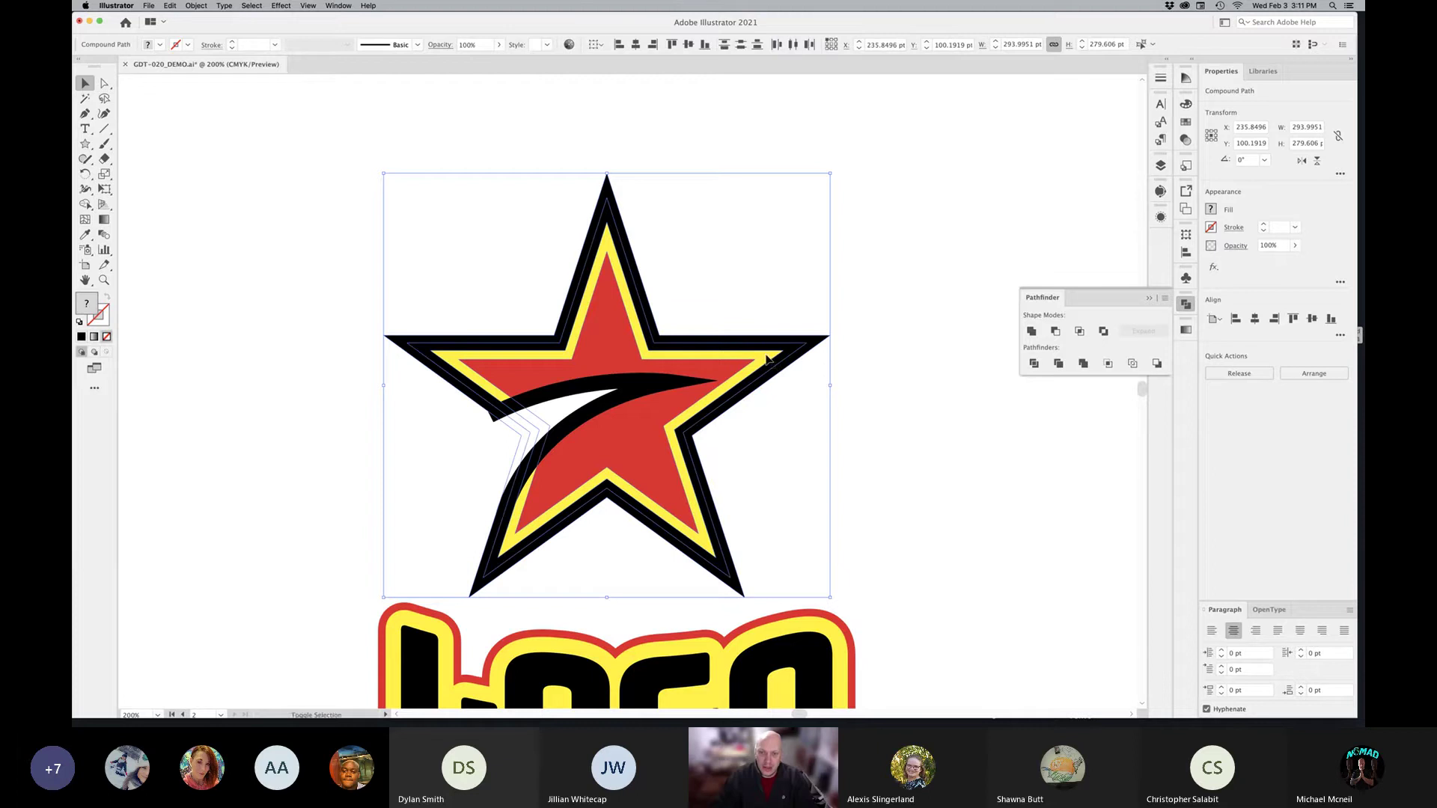
left_click(1055, 332)
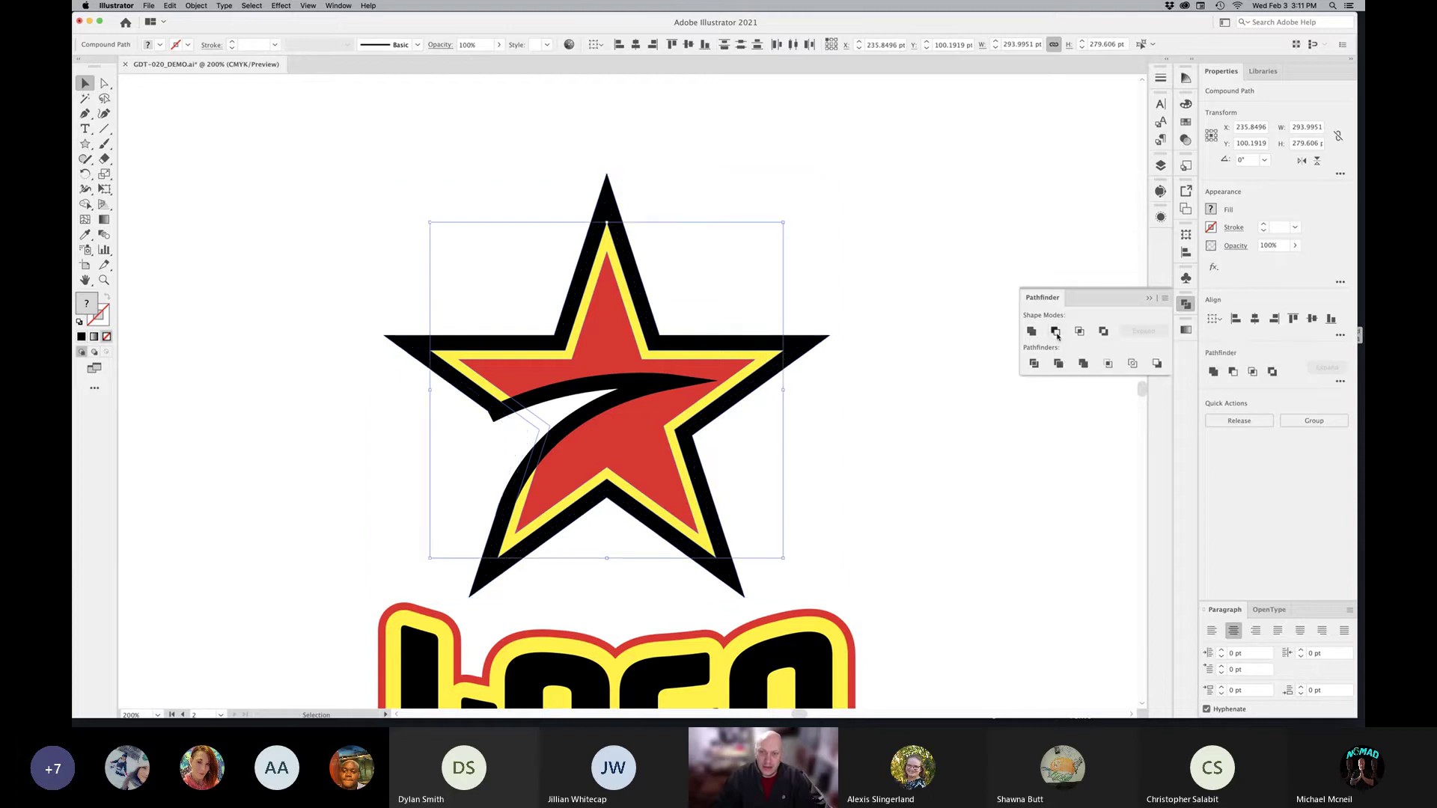
left_click(888, 364)
left_click(803, 350)
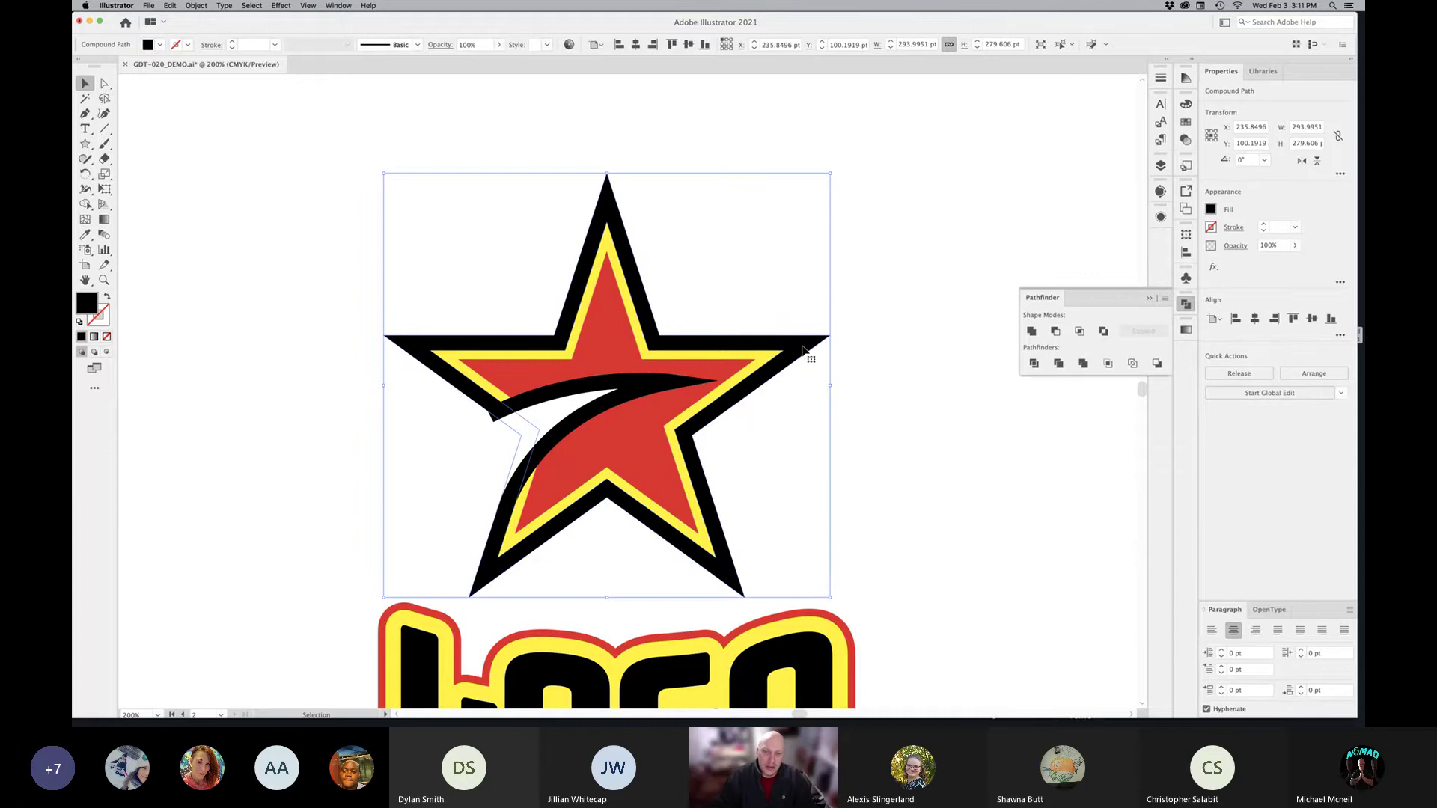
Step: Move the cut-out star pieces slightly out of place to inspect the gaps between the colors, and undo the moves
mouse_move(802, 350)
left_mouse_down()
mouse_move(830, 335)
mouse_move(815, 321)
mouse_move(834, 322)
mouse_move(819, 336)
left_mouse_up()
key("super+z")
left_click(859, 379)
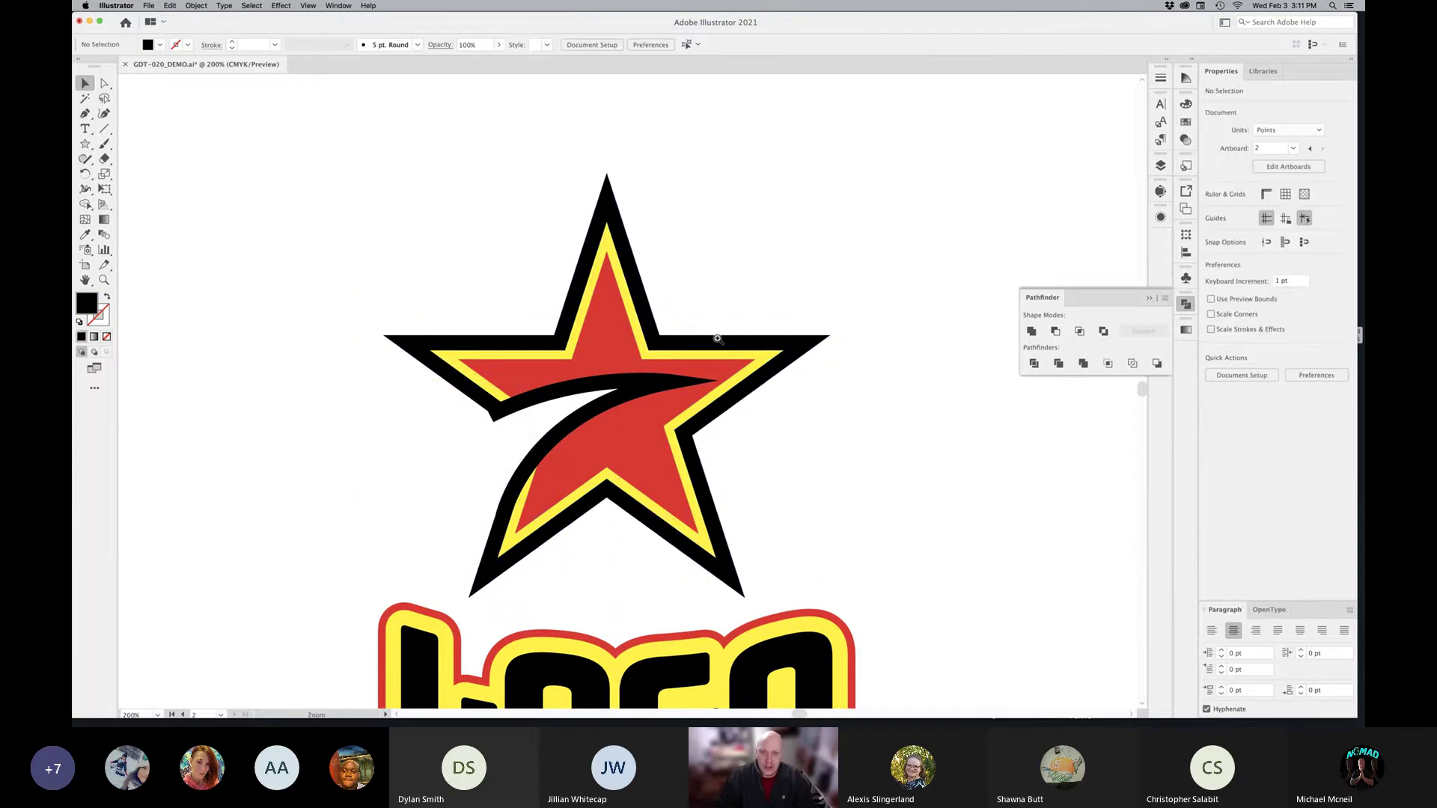
left_click_drag(714, 338, 888, 385)
left_click_drag(784, 419, 857, 404)
left_click(945, 397)
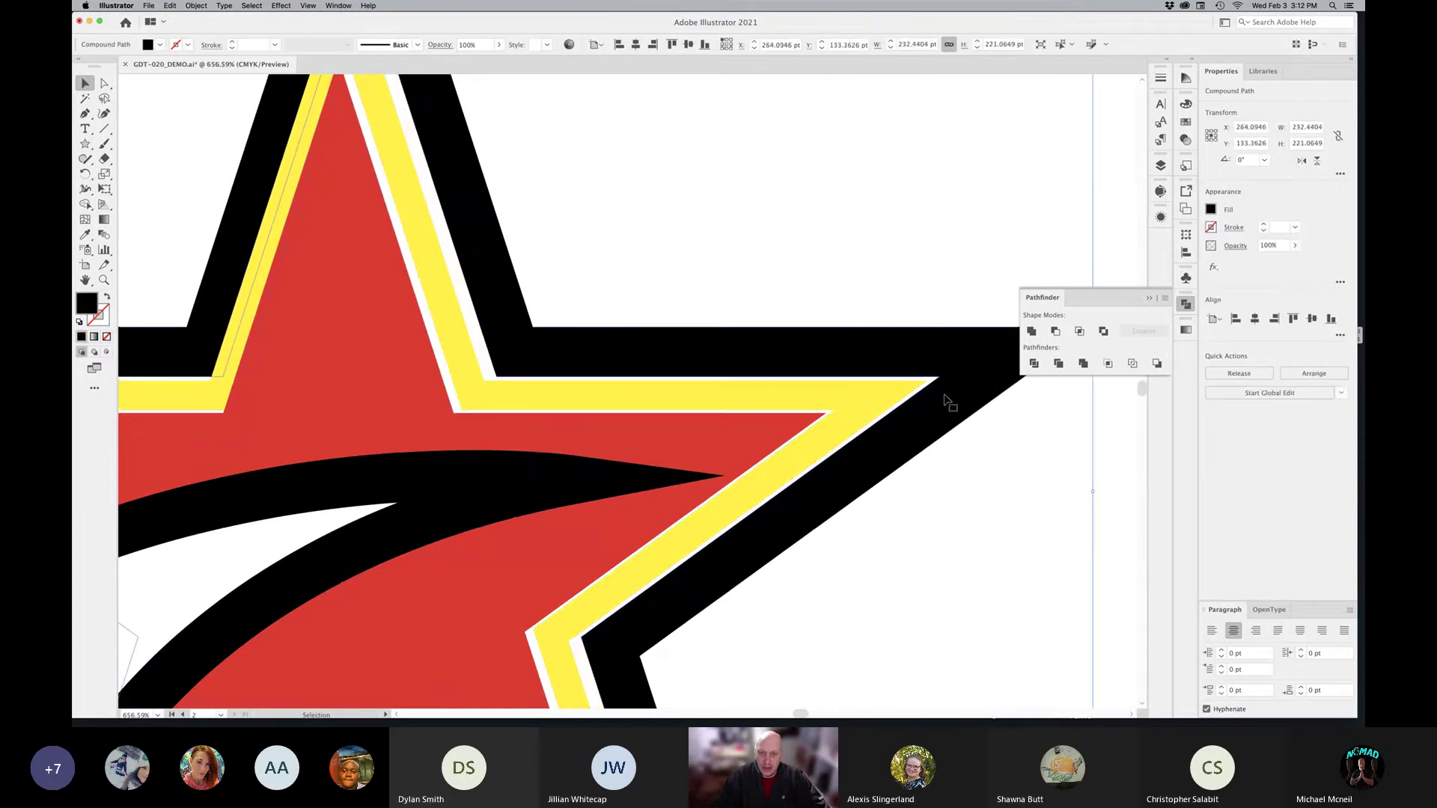
left_click(984, 529)
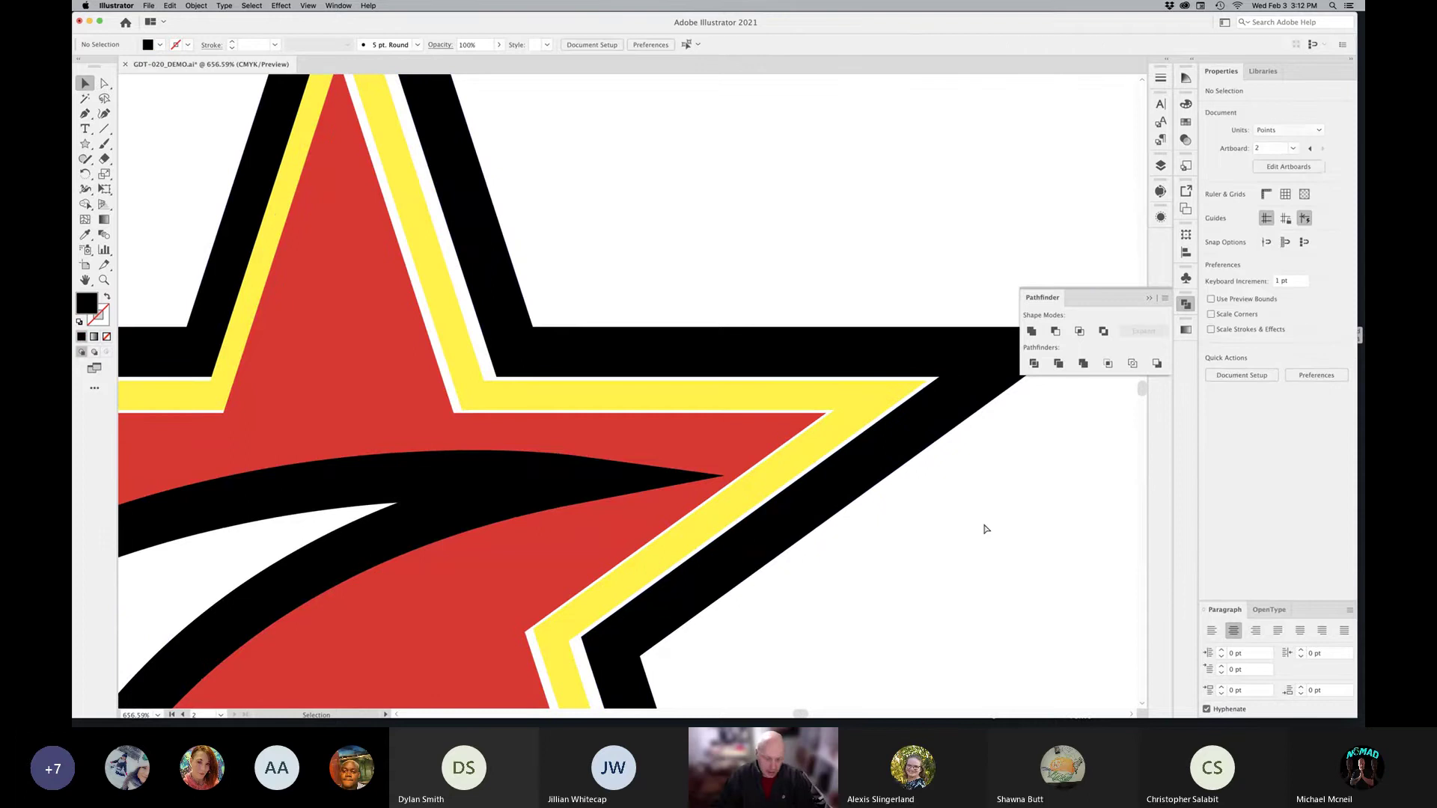
key("super+z")
key("super+z")
left_click(969, 528)
Step: Move the white-filled swoosh shape away from the star to inspect it, and undo the move
key("super+minus")
key("super+minus")
key("super+minus")
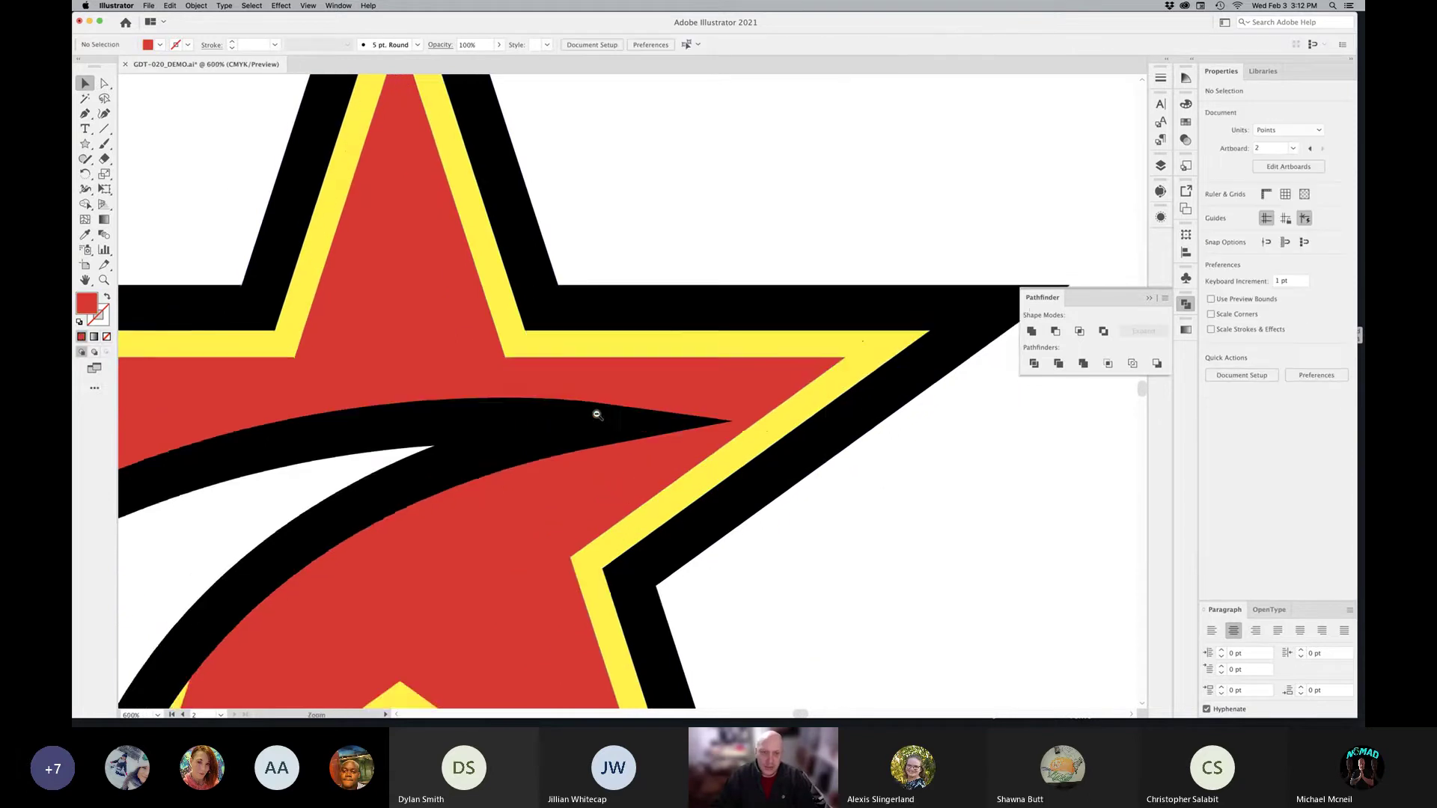
key("space")
left_click_drag(548, 420, 596, 382)
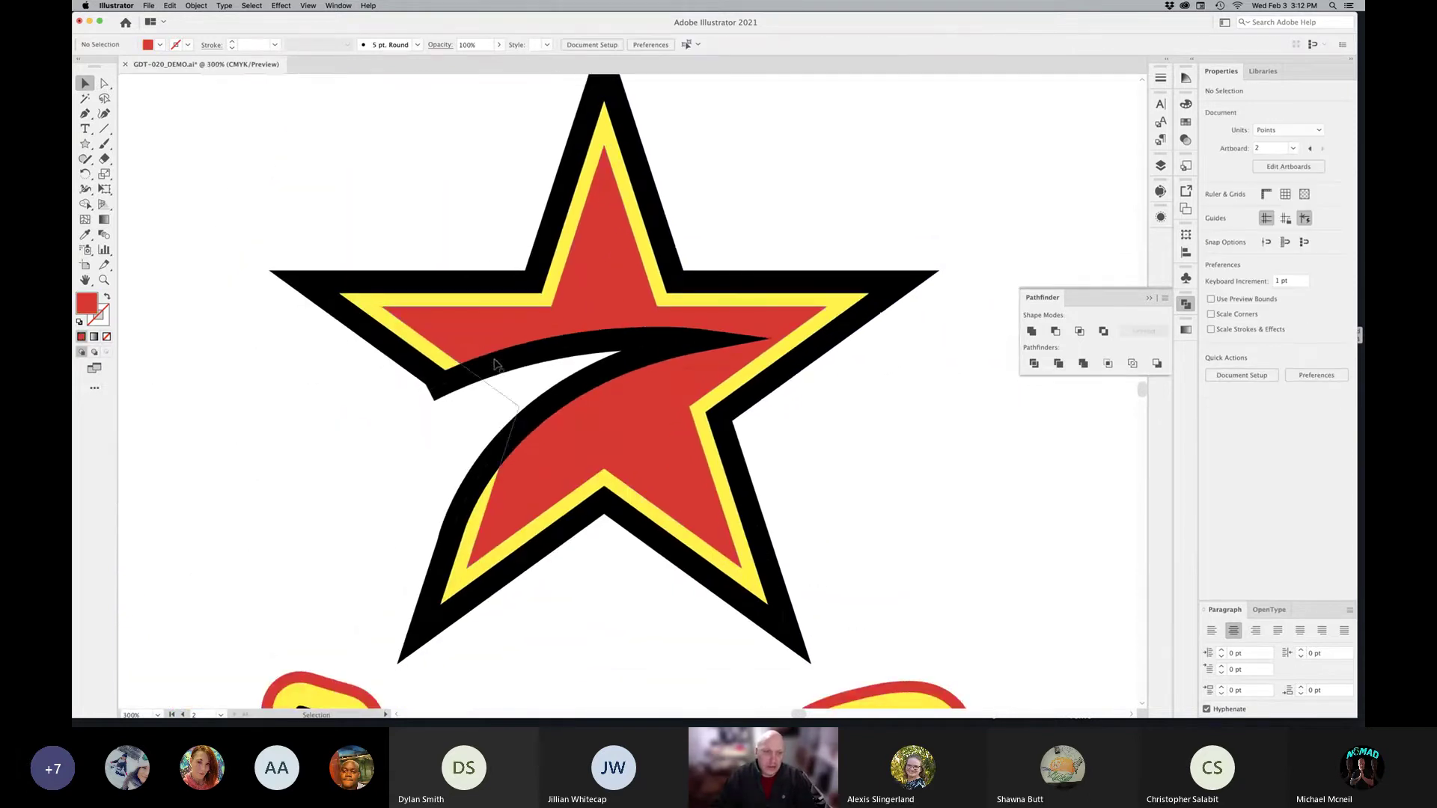
left_click(495, 366)
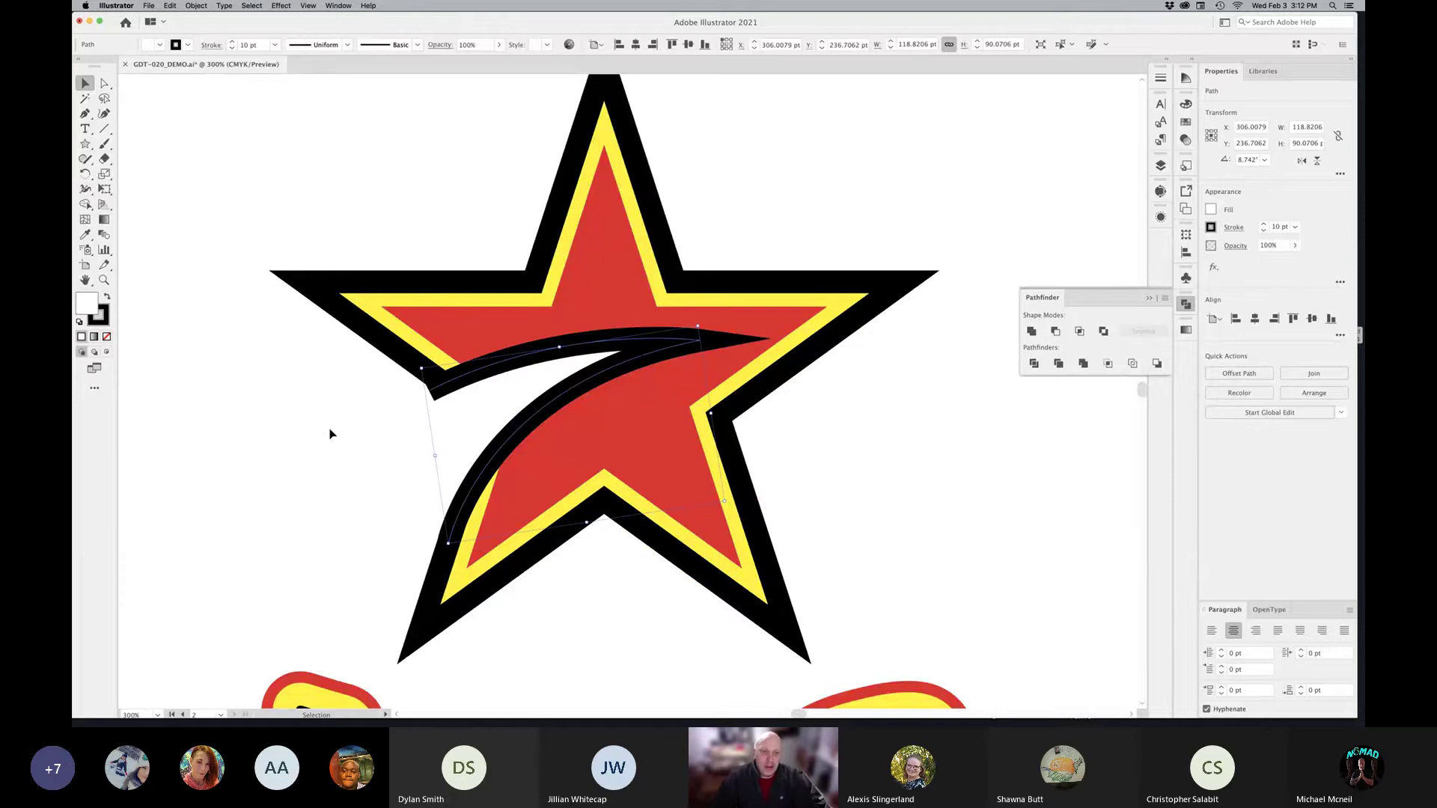
left_click_drag(494, 369, 802, 447)
key("super+z")
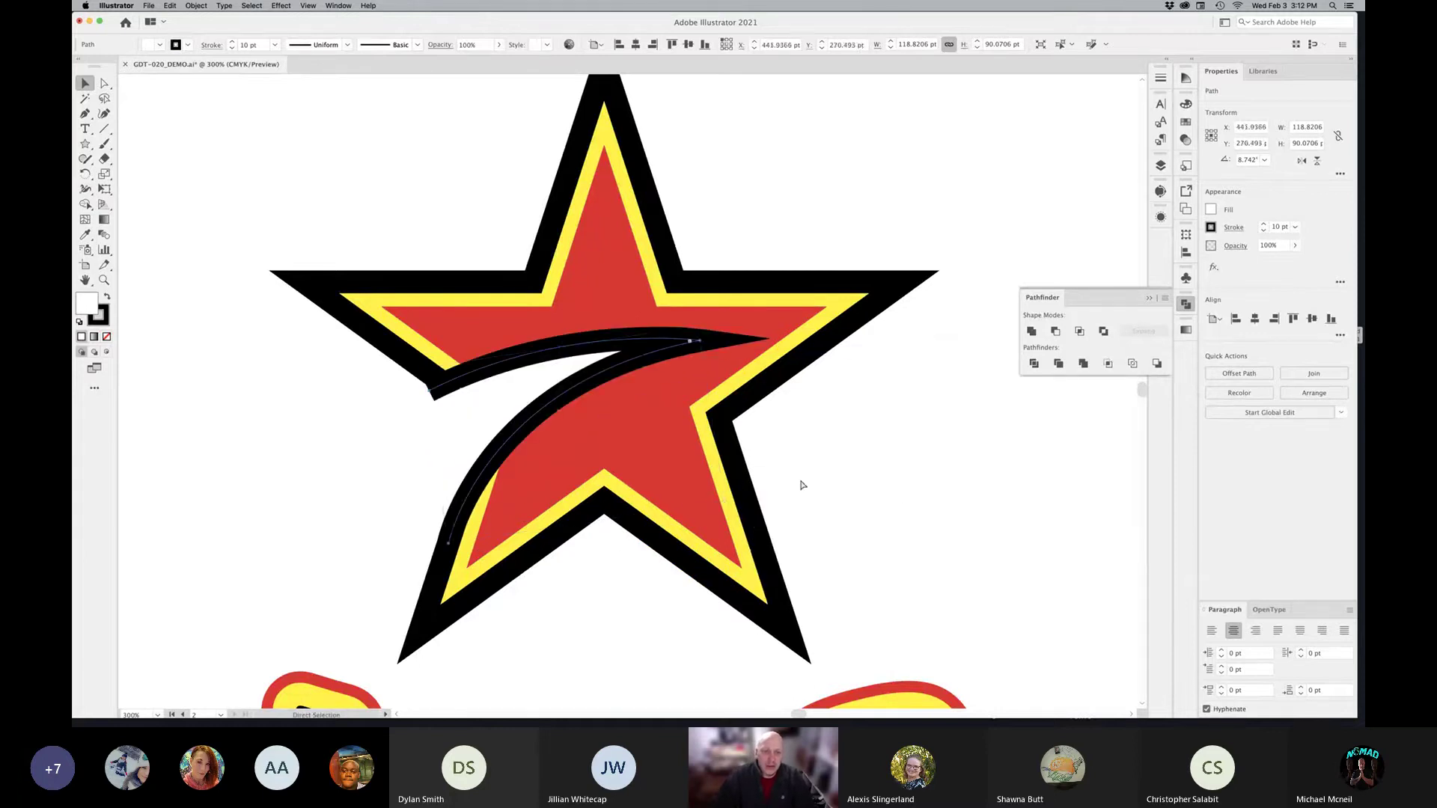
Step: Move the whole star off the artboard onto the gray canvas to inspect the swoosh's white fill, and undo the move
left_click(904, 494)
left_click(641, 408, "alt+super")
left_click(639, 438, "alt+super")
left_click(637, 436, "alt+super")
key("super+minus")
key("super+minus")
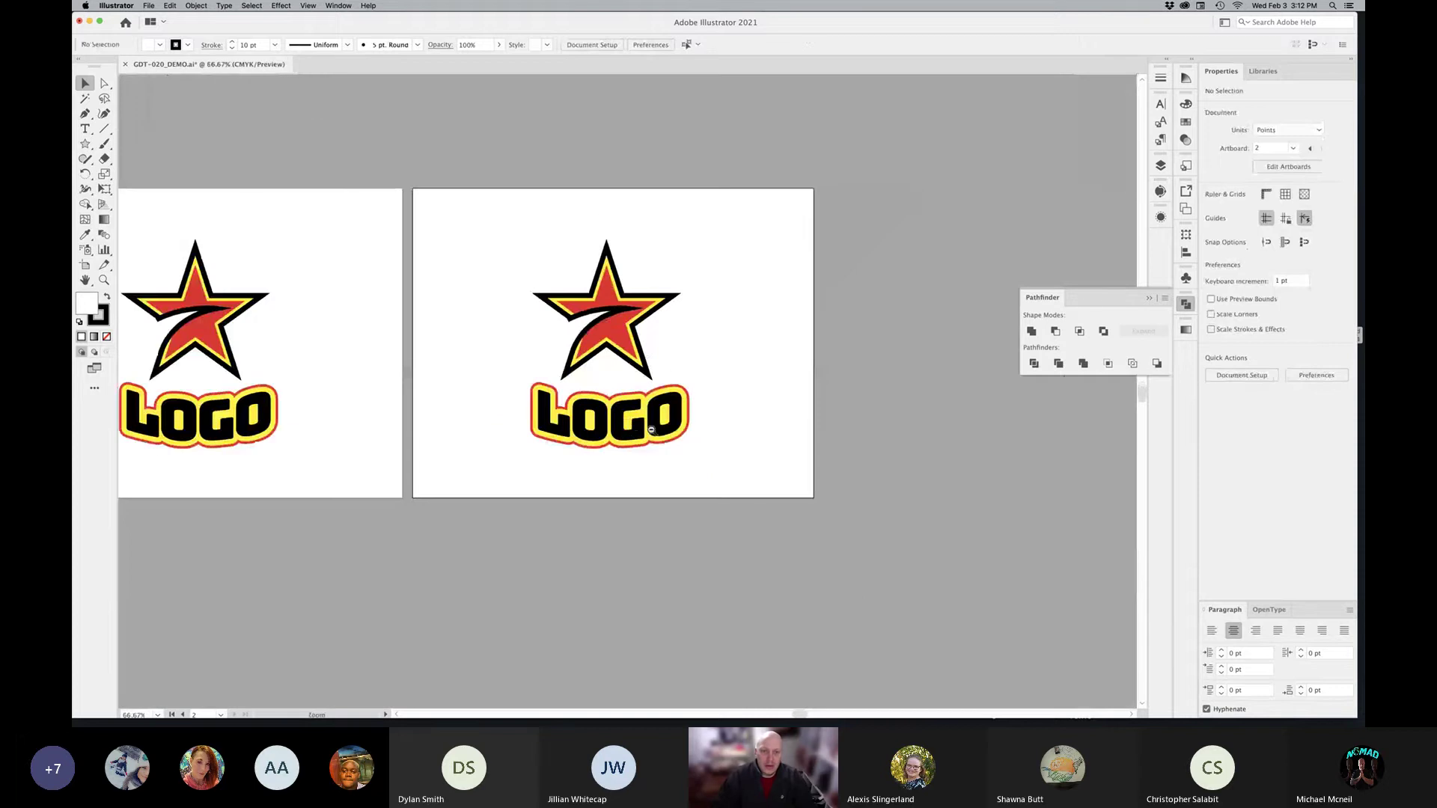
left_click_drag(725, 277, 794, 401)
left_click(827, 547)
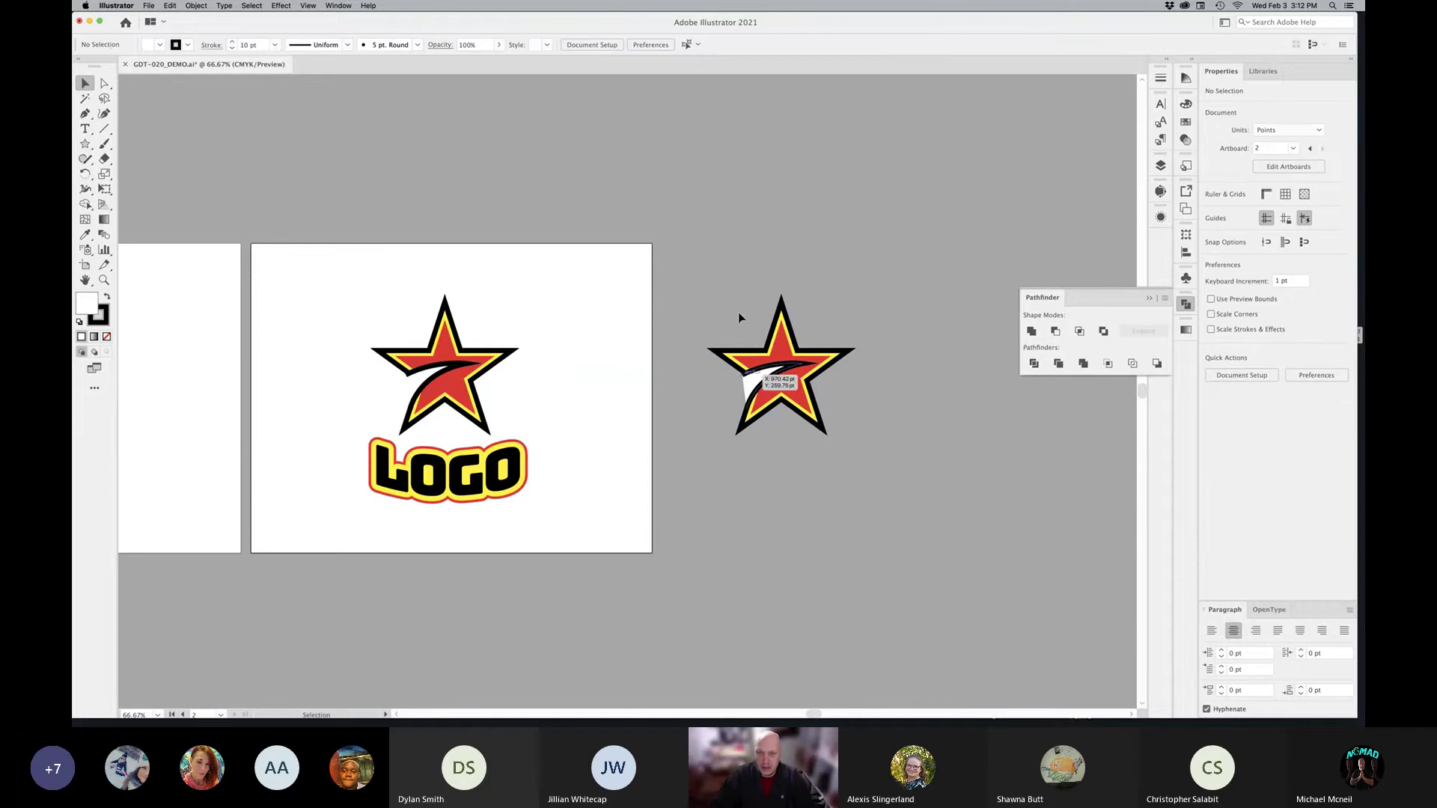
key("super+space")
left_click_drag(796, 376, 1013, 427)
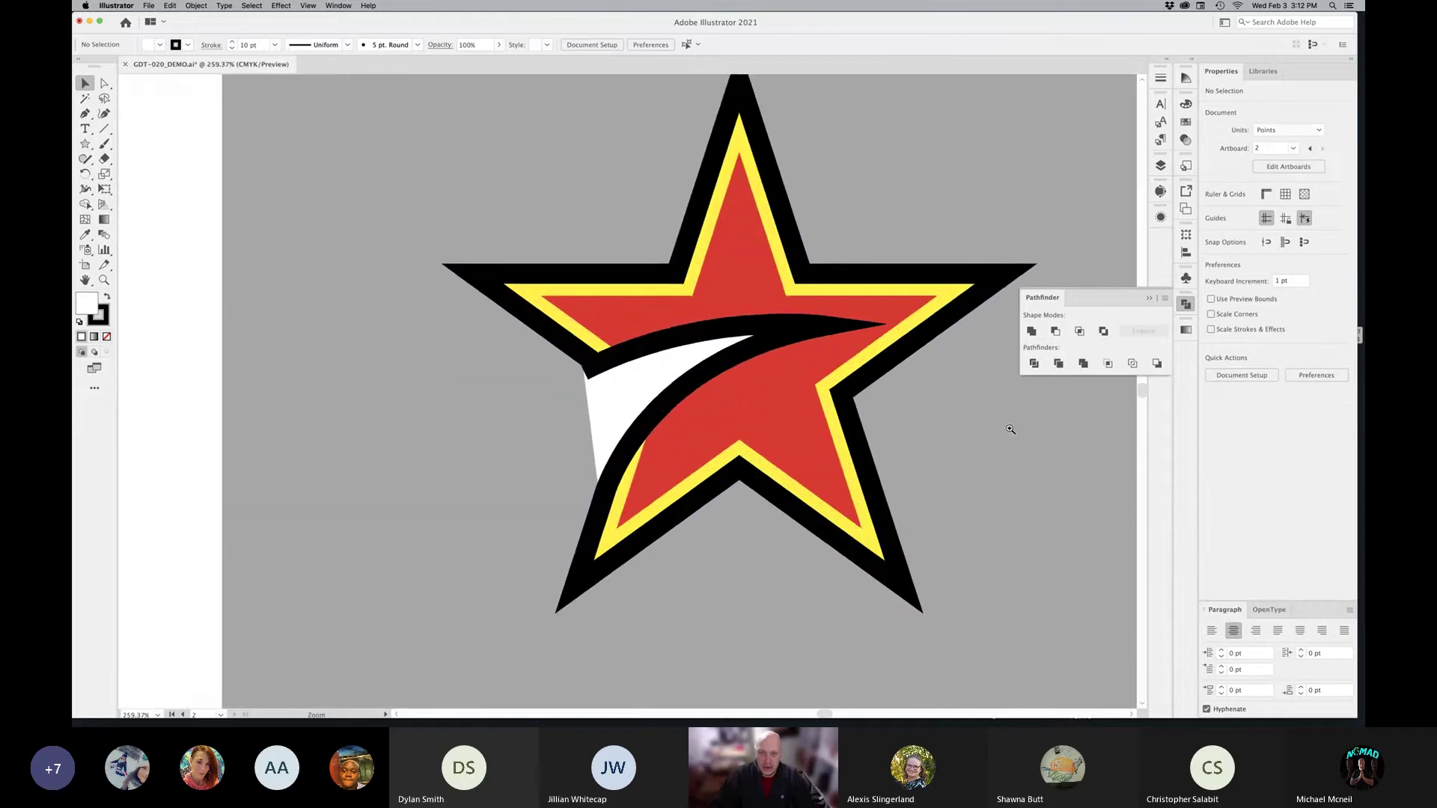
left_click(636, 380)
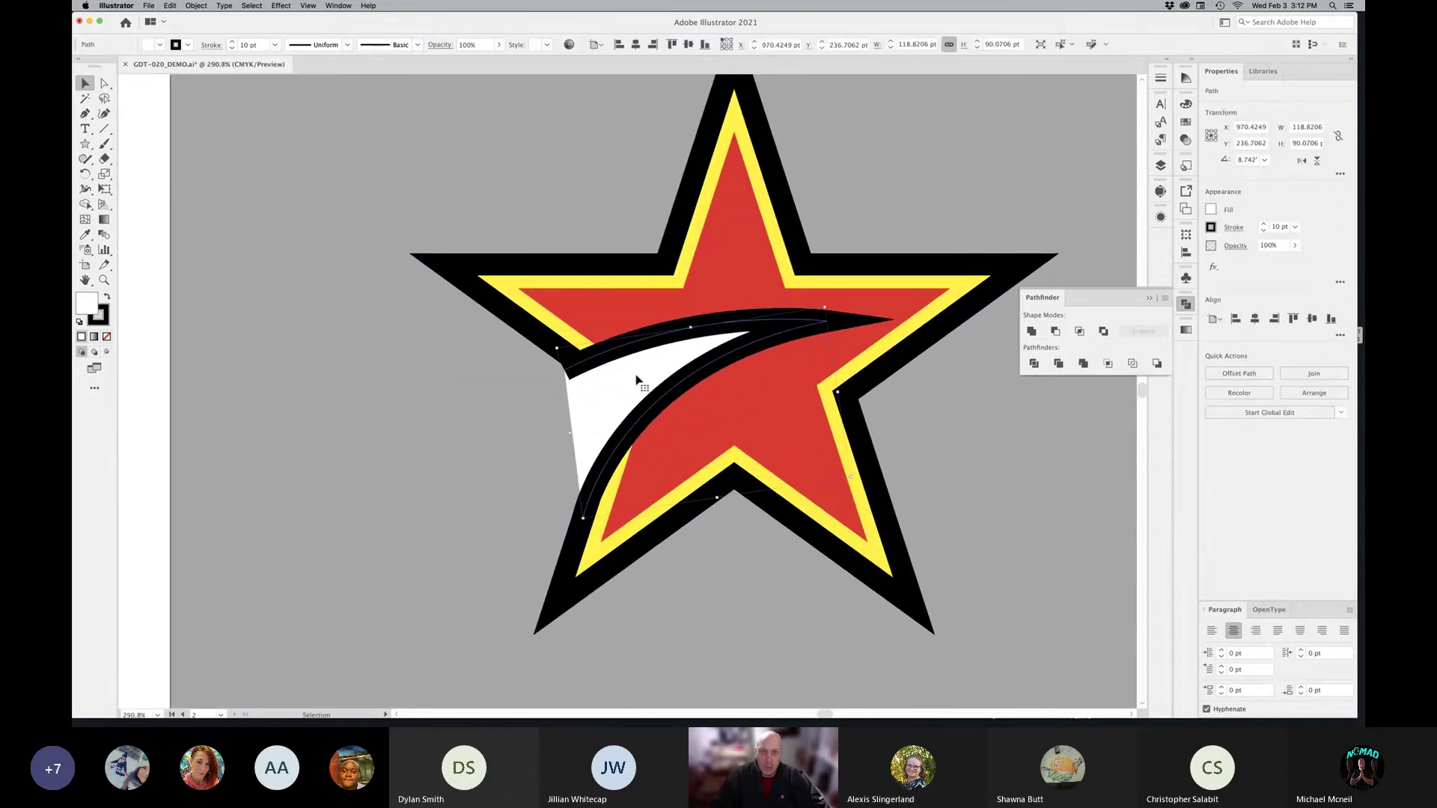
key("super+z")
key("space")
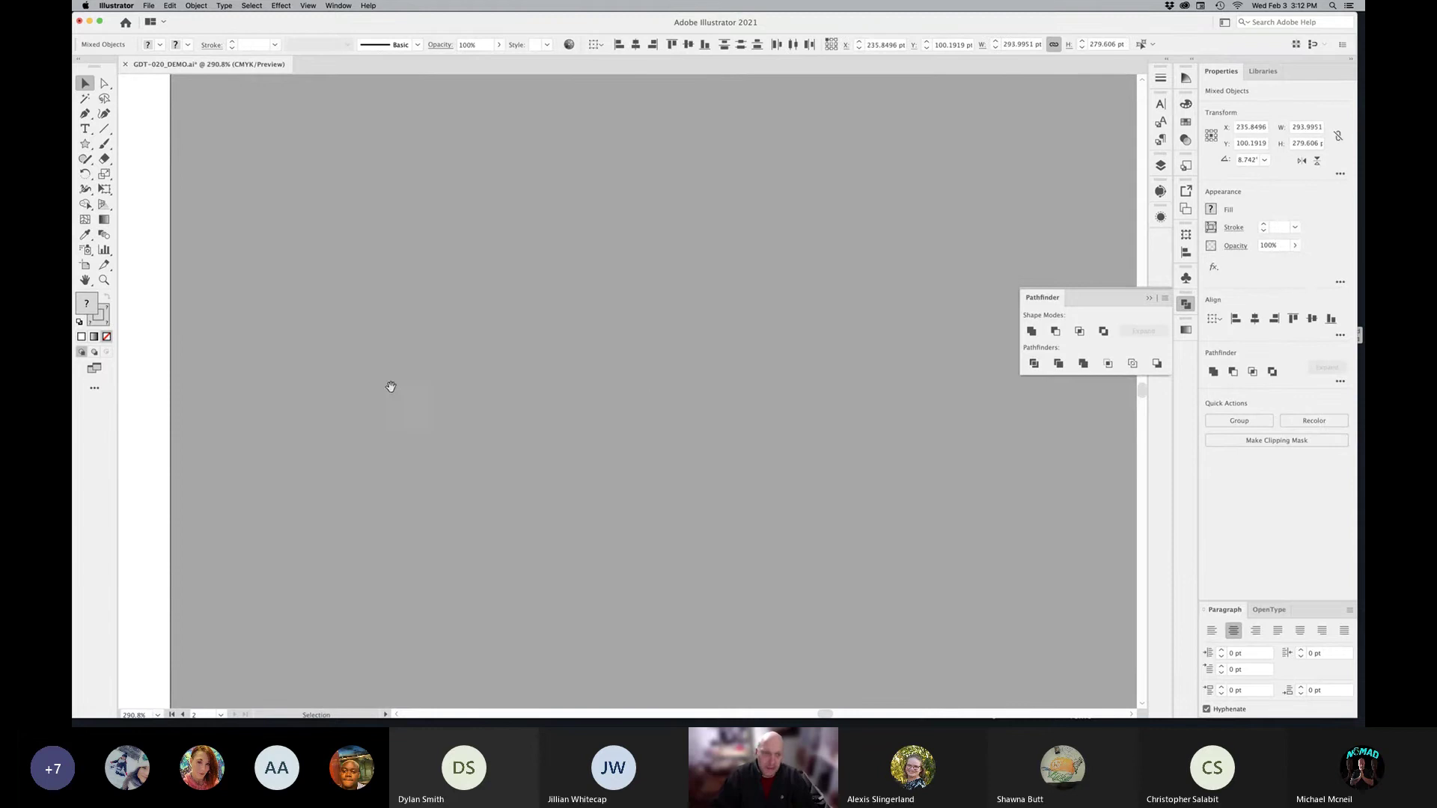
left_click_drag(123, 386, 627, 385)
key("super+minus")
key("super+minus")
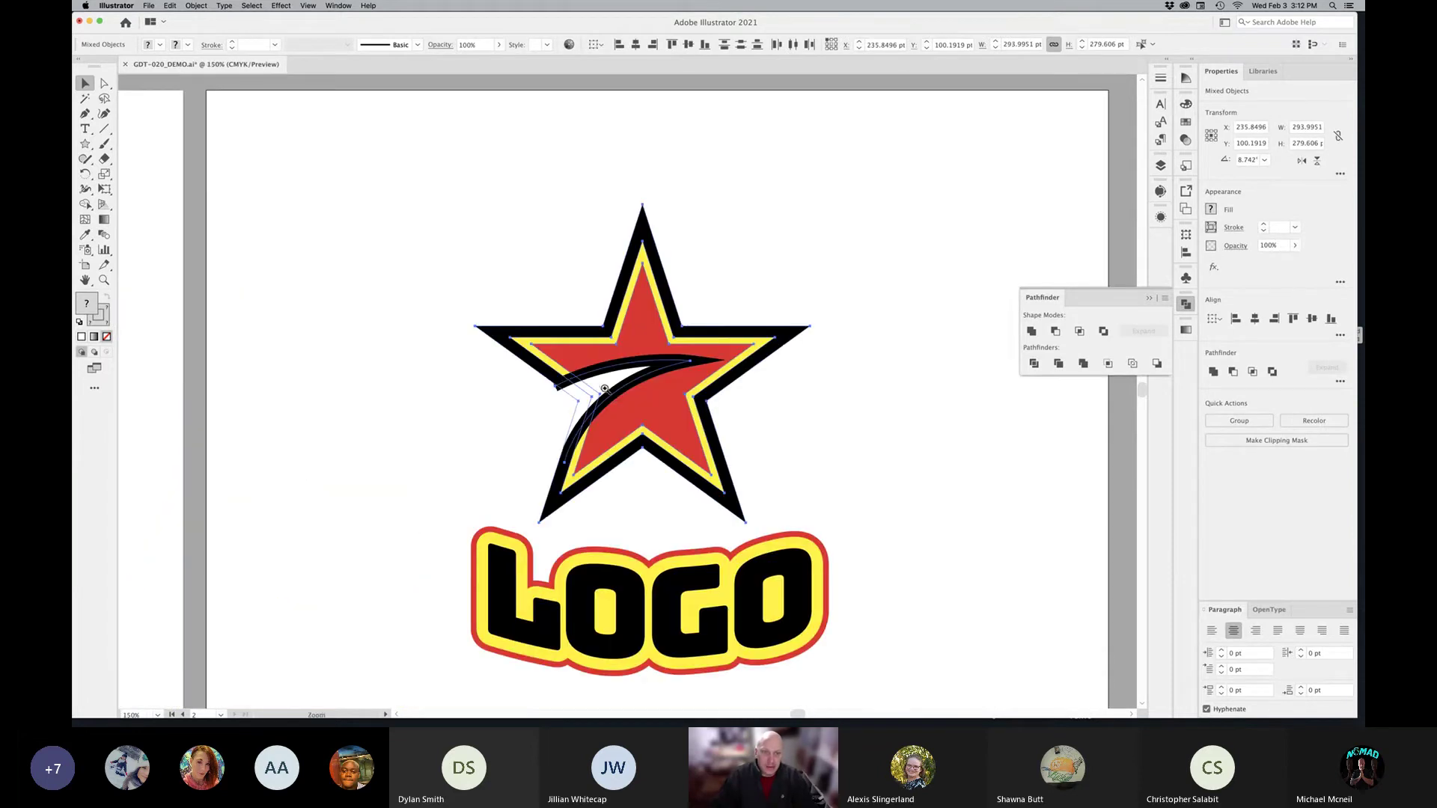
Step: Expand the fill and stroke of the white swoosh shape, and ungroup the expanded pieces
scroll(605, 388, "up", 4)
left_click(606, 376)
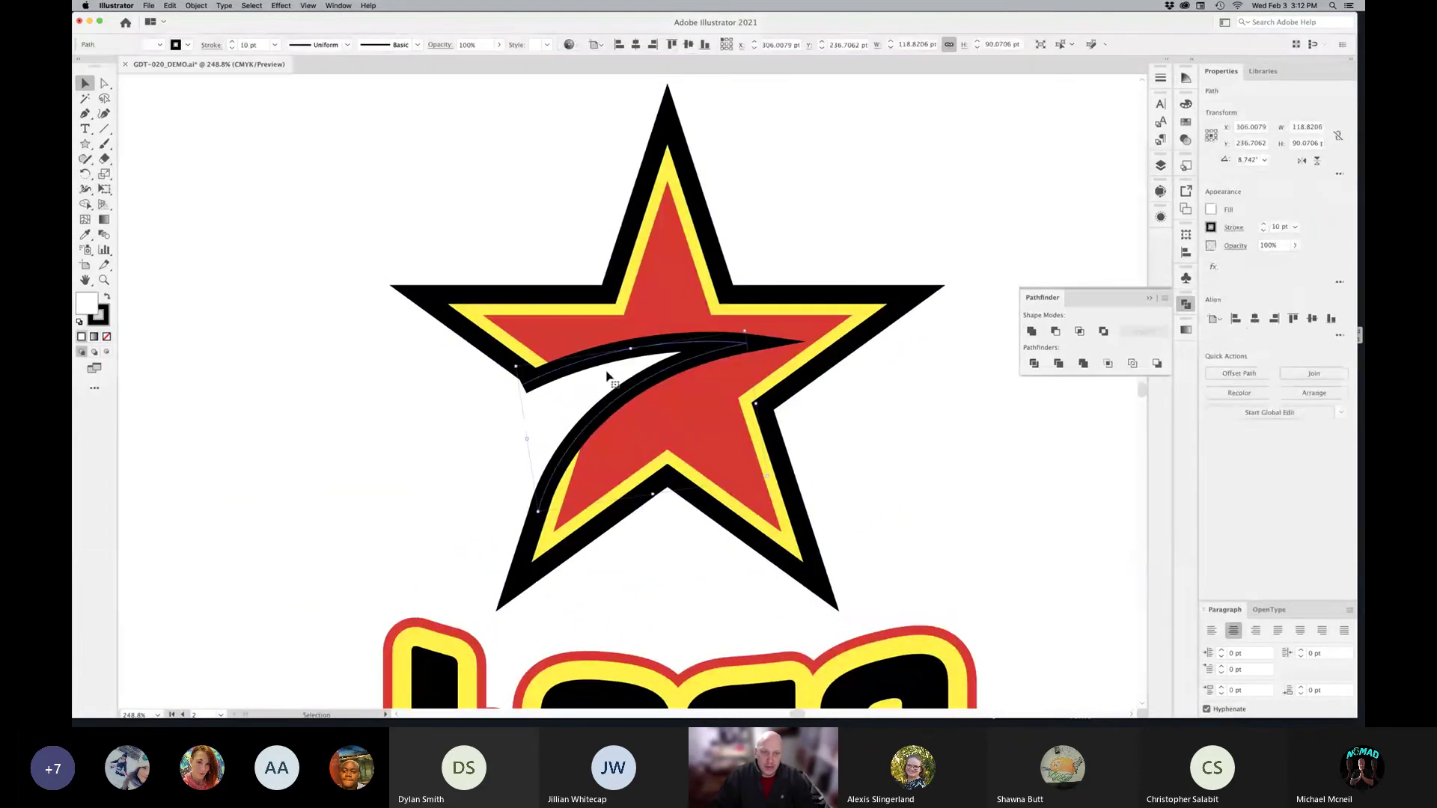
left_click(171, 6)
mouse_move(190, 6)
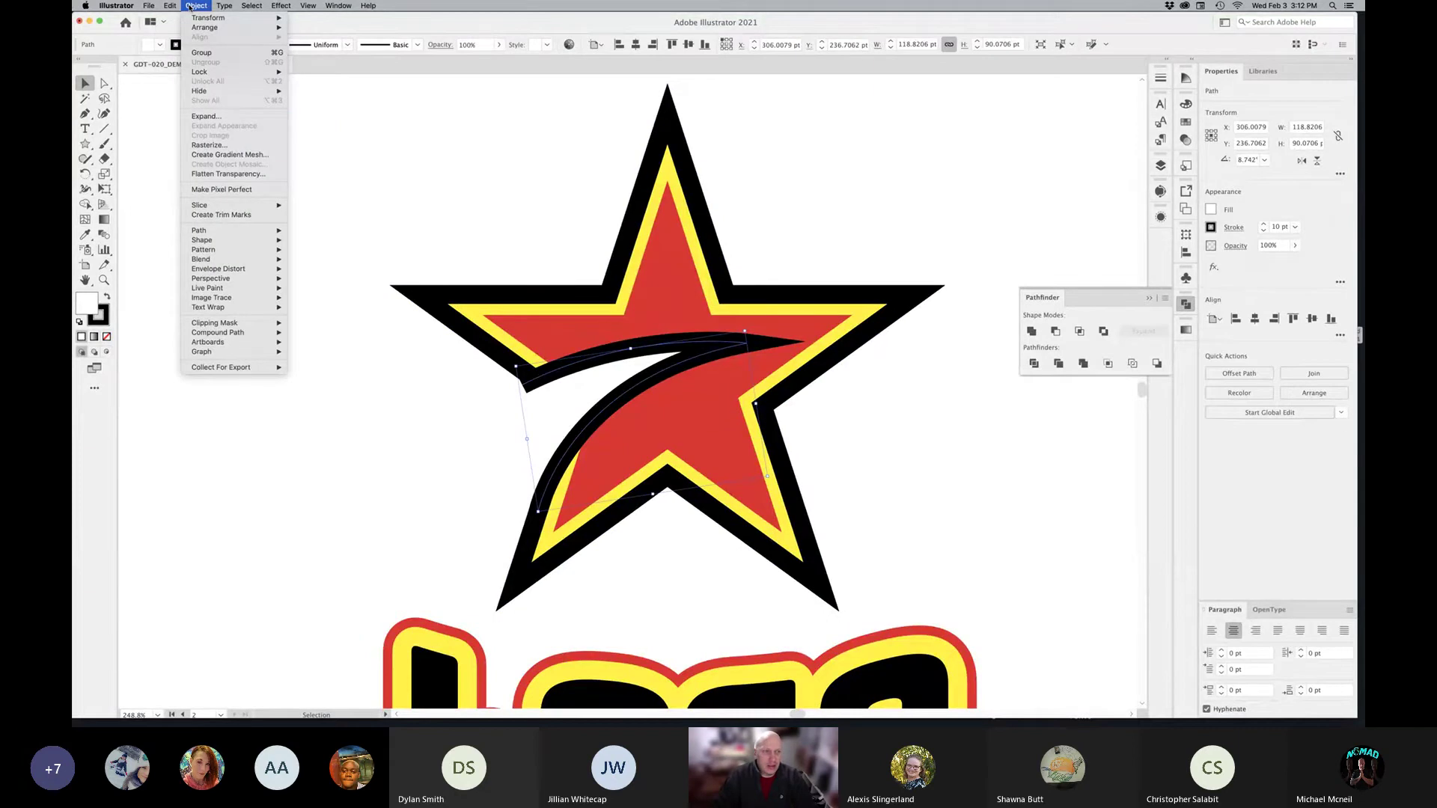
left_click(213, 118)
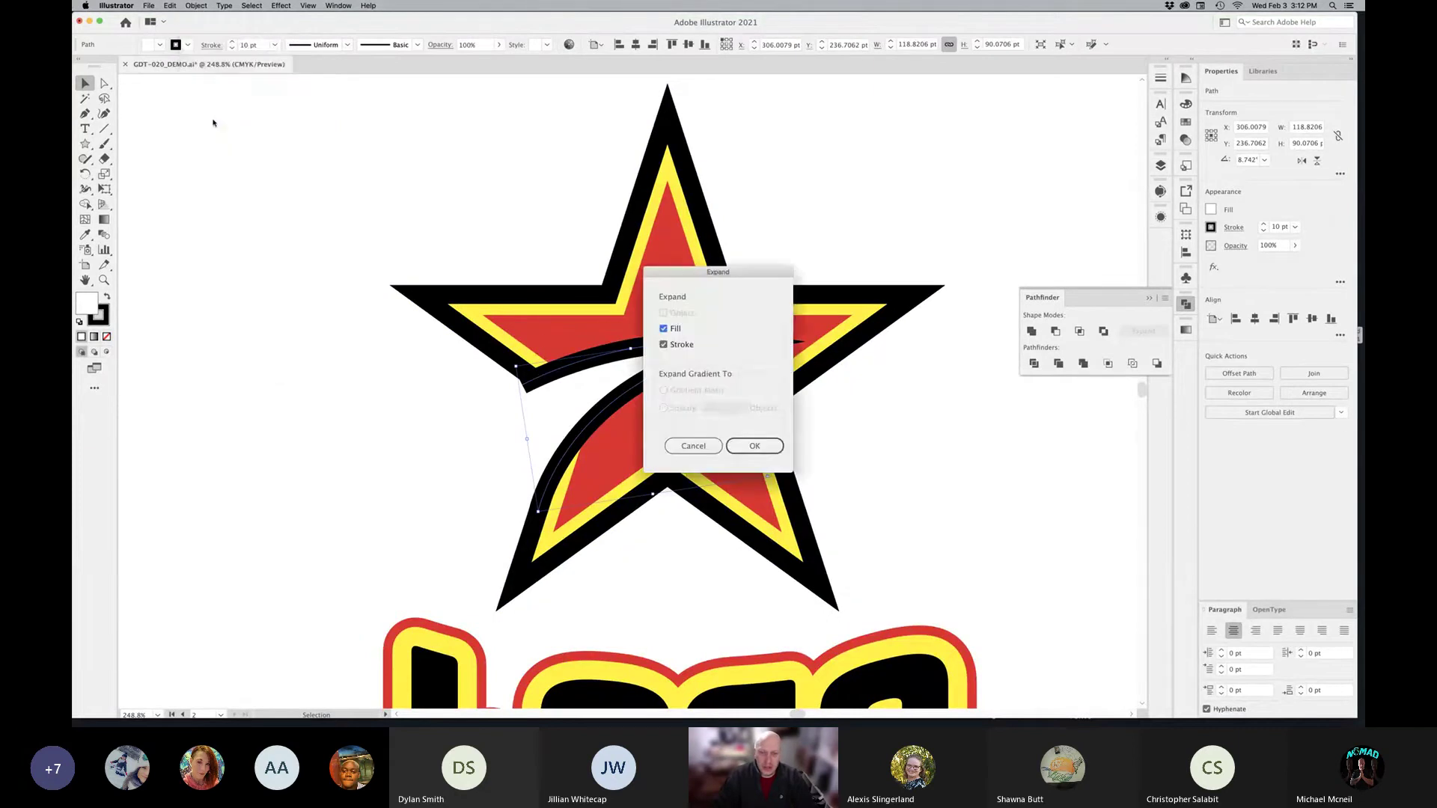
left_click(755, 446)
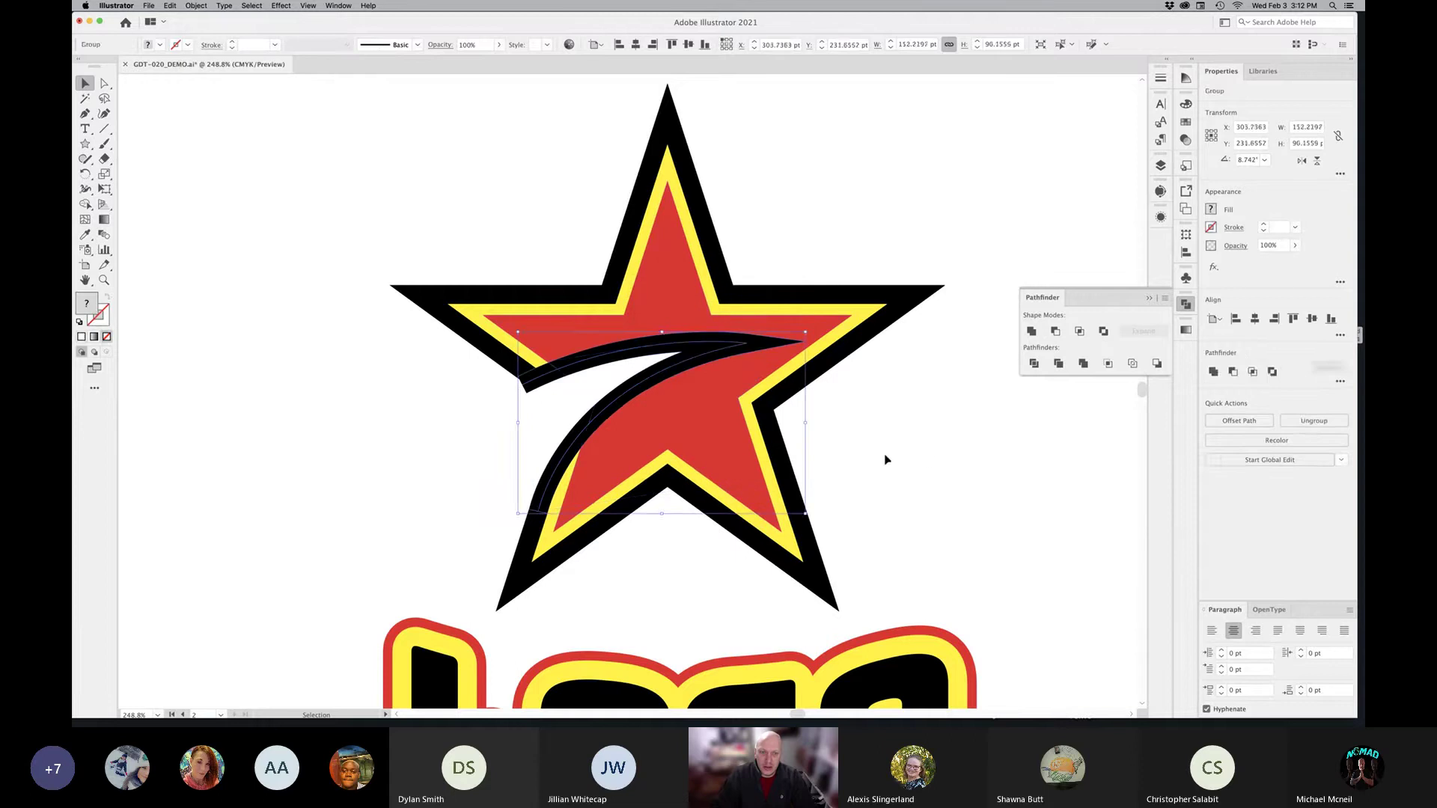
left_click(930, 459)
left_click(694, 346)
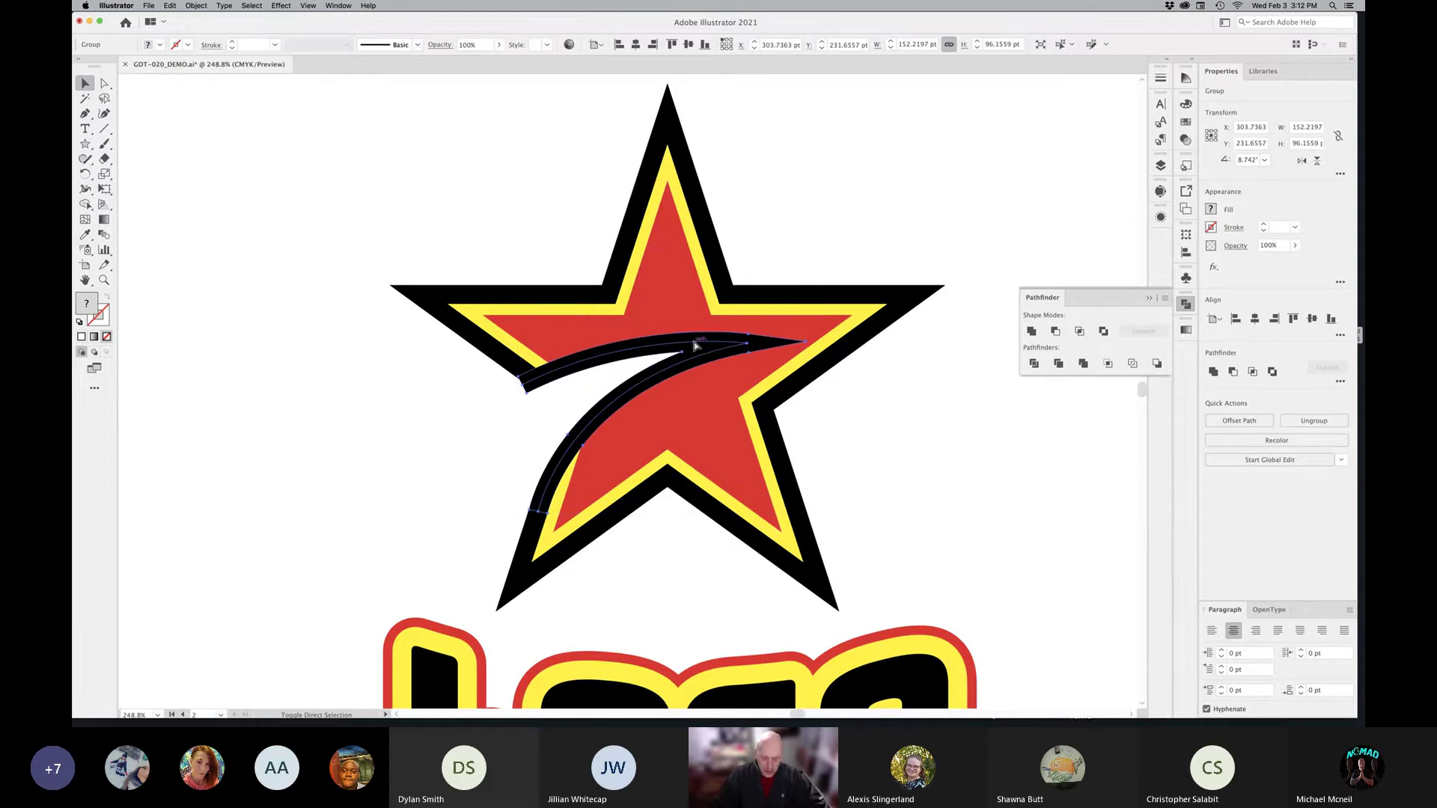
right_click(710, 354)
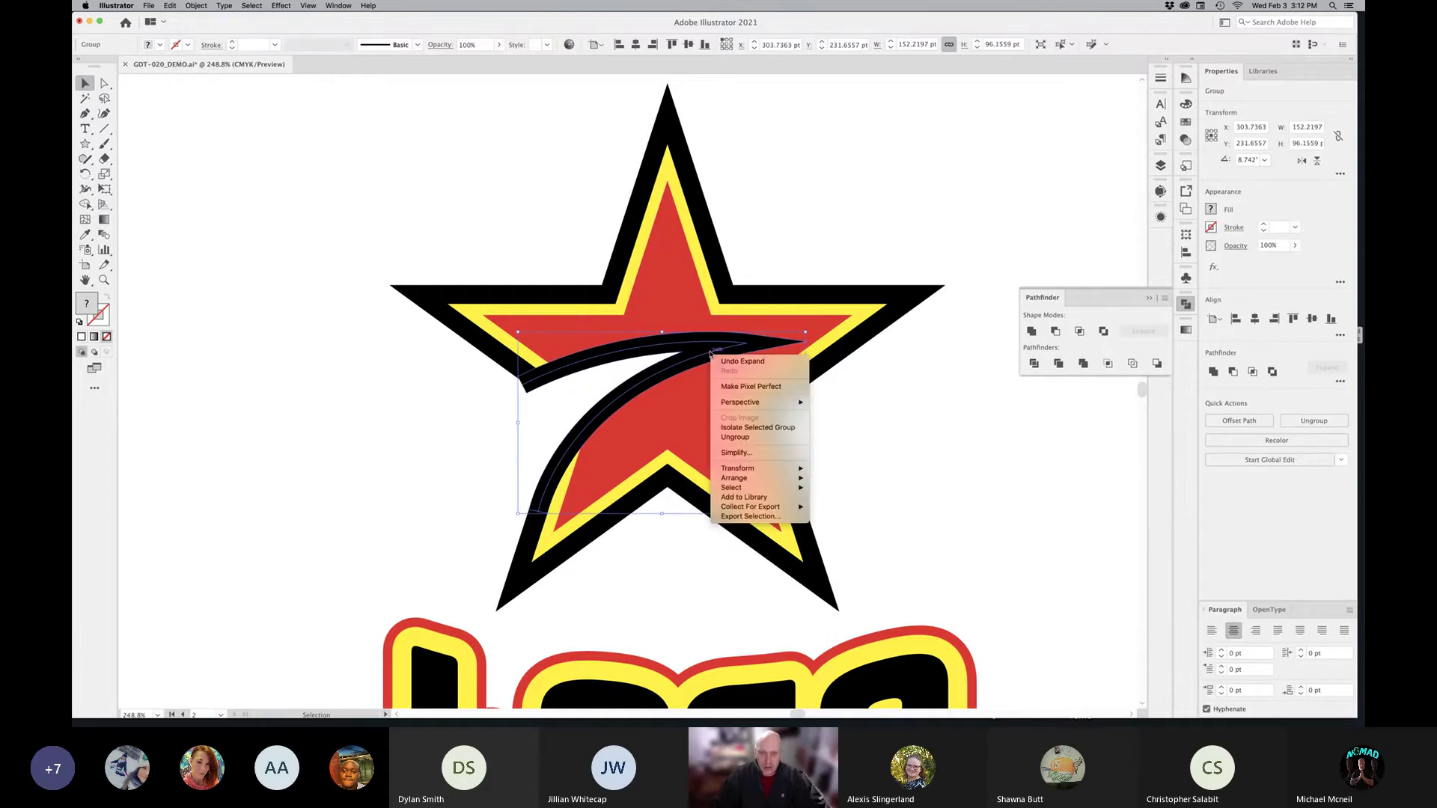
left_click(732, 438)
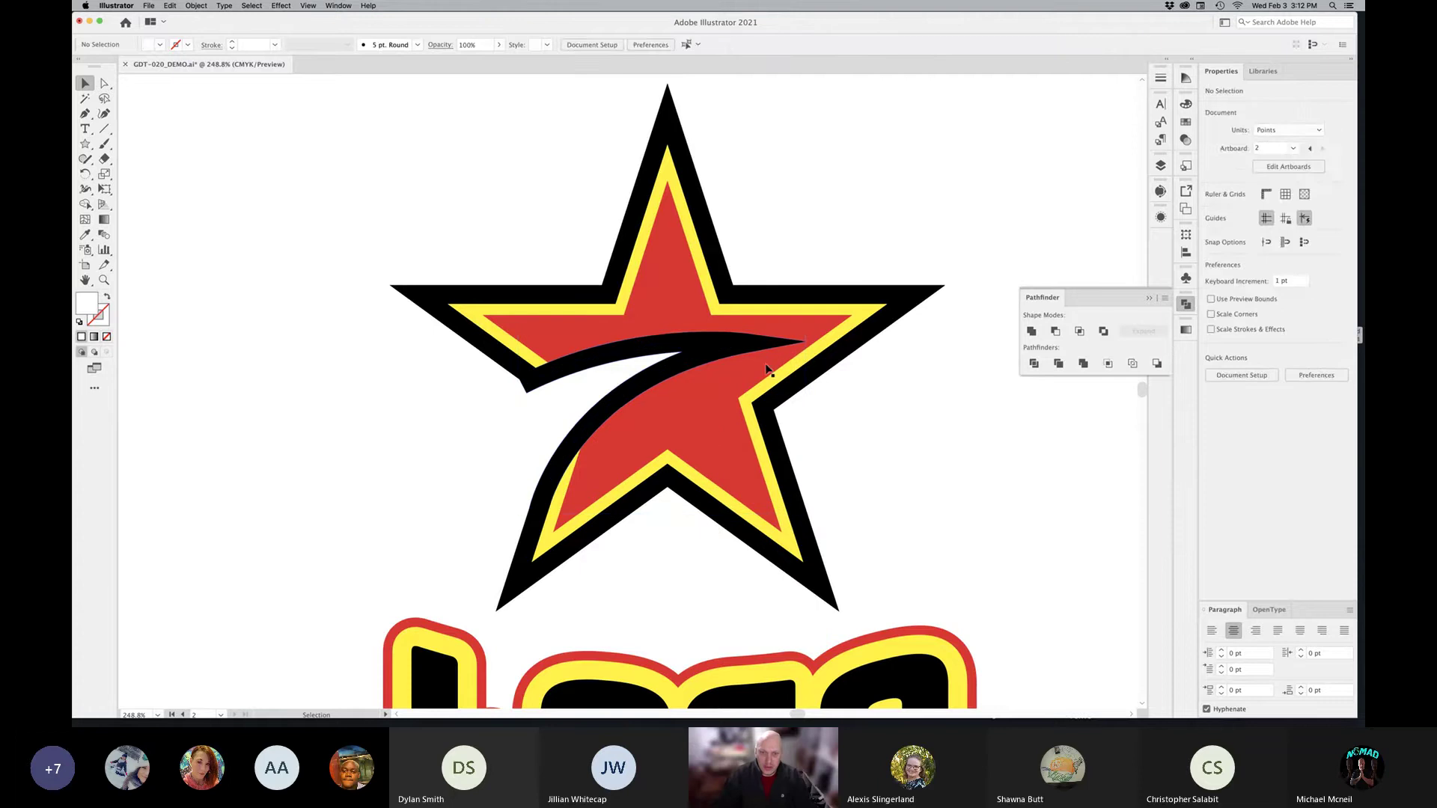
Step: Move the black swoosh outline slightly to inspect how it separates from the white shape, and return it to its place
left_click_drag(707, 348, 740, 307)
left_click_drag(658, 392, 554, 401)
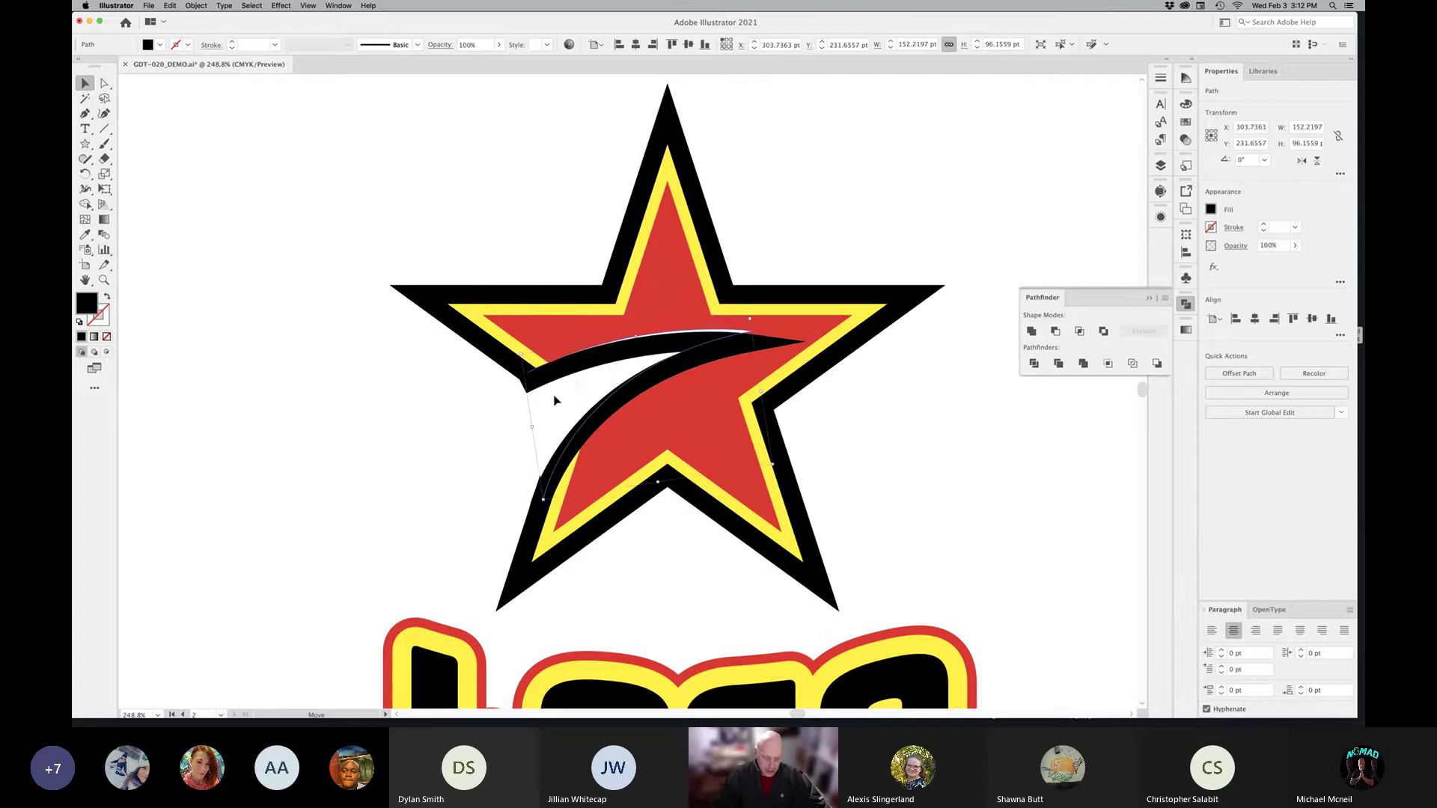
left_click(843, 456)
key("space")
key("super+equal")
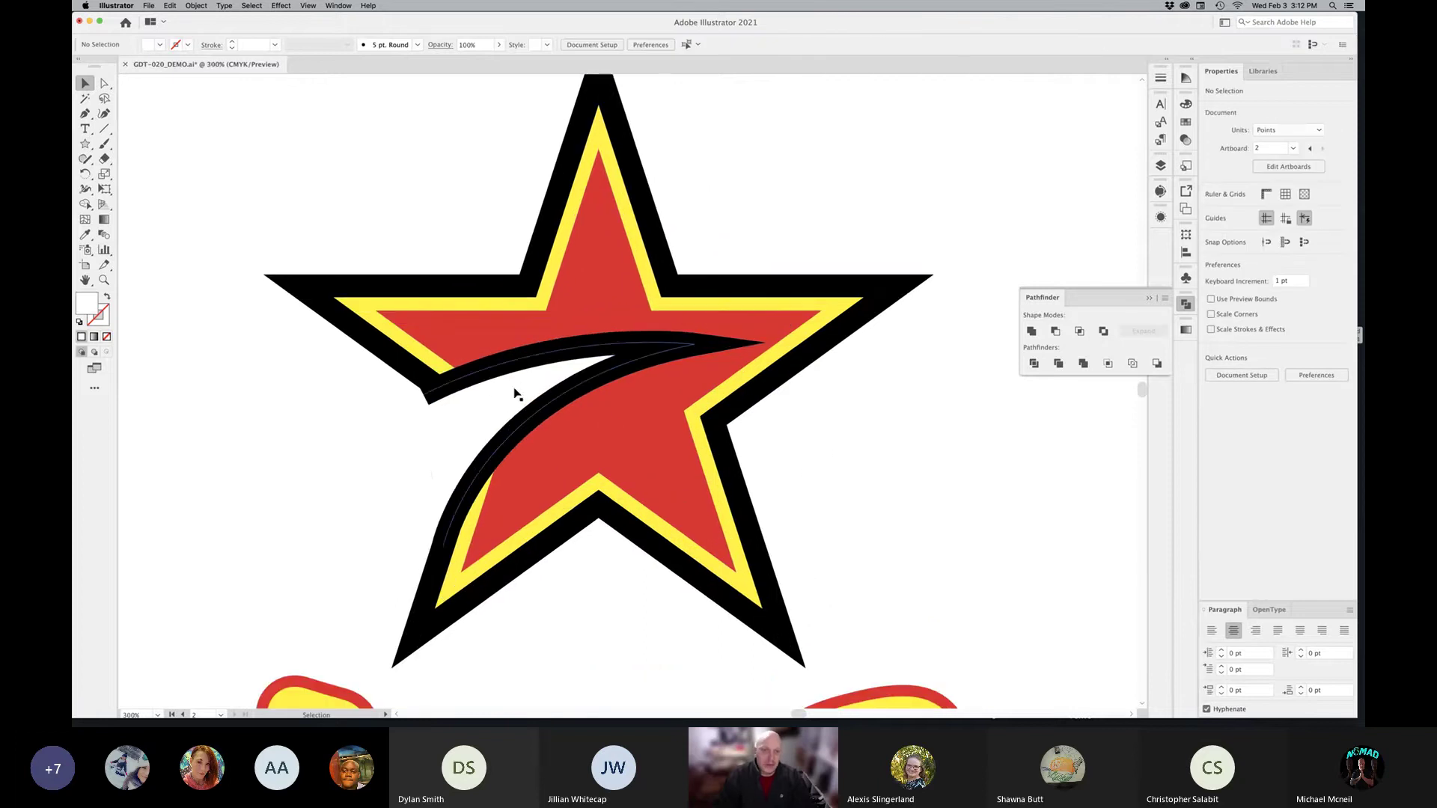
Step: Move the white swoosh shape aside to inspect what lies beneath it, and undo the changes
left_click(517, 389)
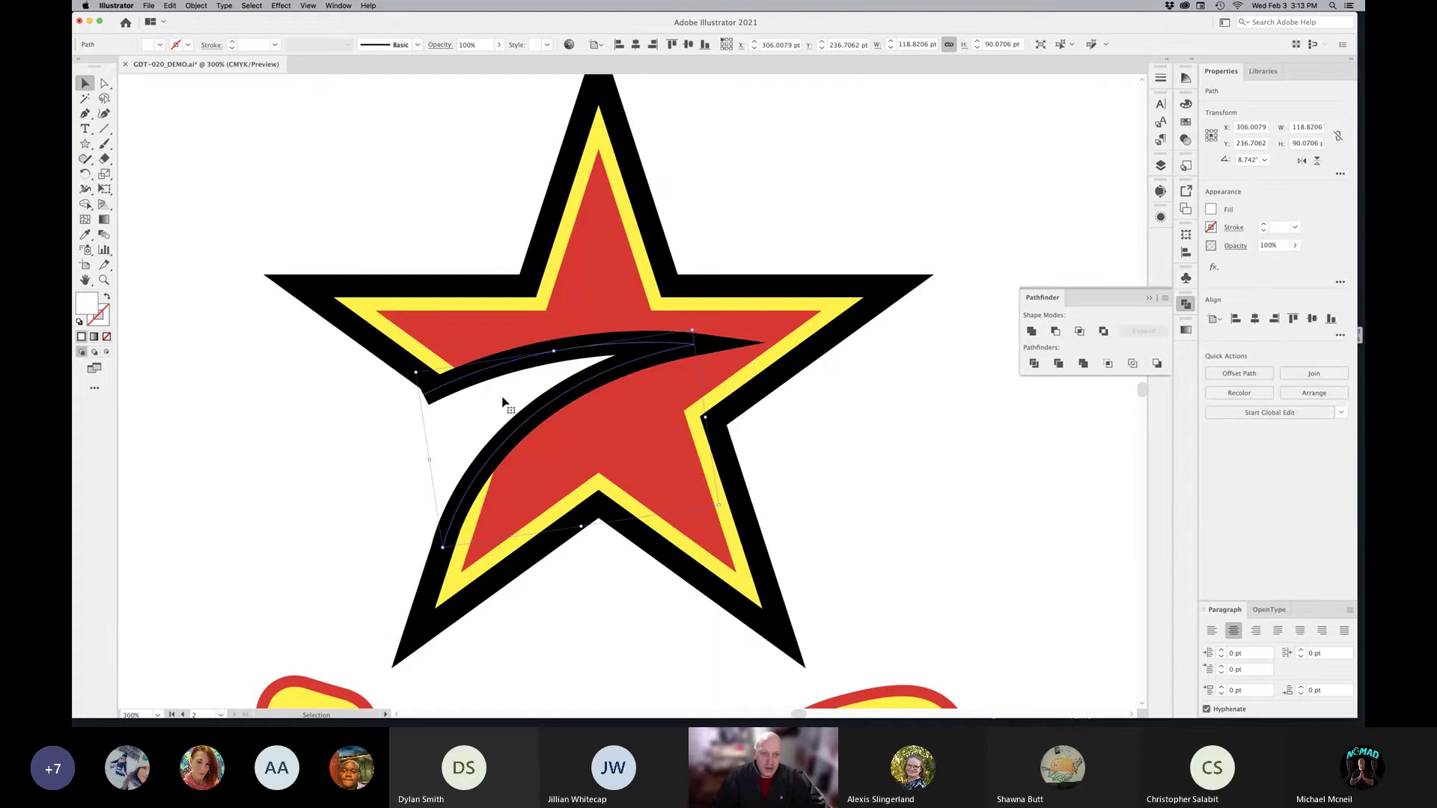
key("a")
left_click(485, 357)
left_click_drag(483, 415, 388, 483)
key("super+z")
key("super+z")
key("super+z")
key("super+z")
Step: Cut the white swoosh shape out of the red star with Minus Front, keeping a separate copy of the white shape in place
left_click(586, 313, "shift")
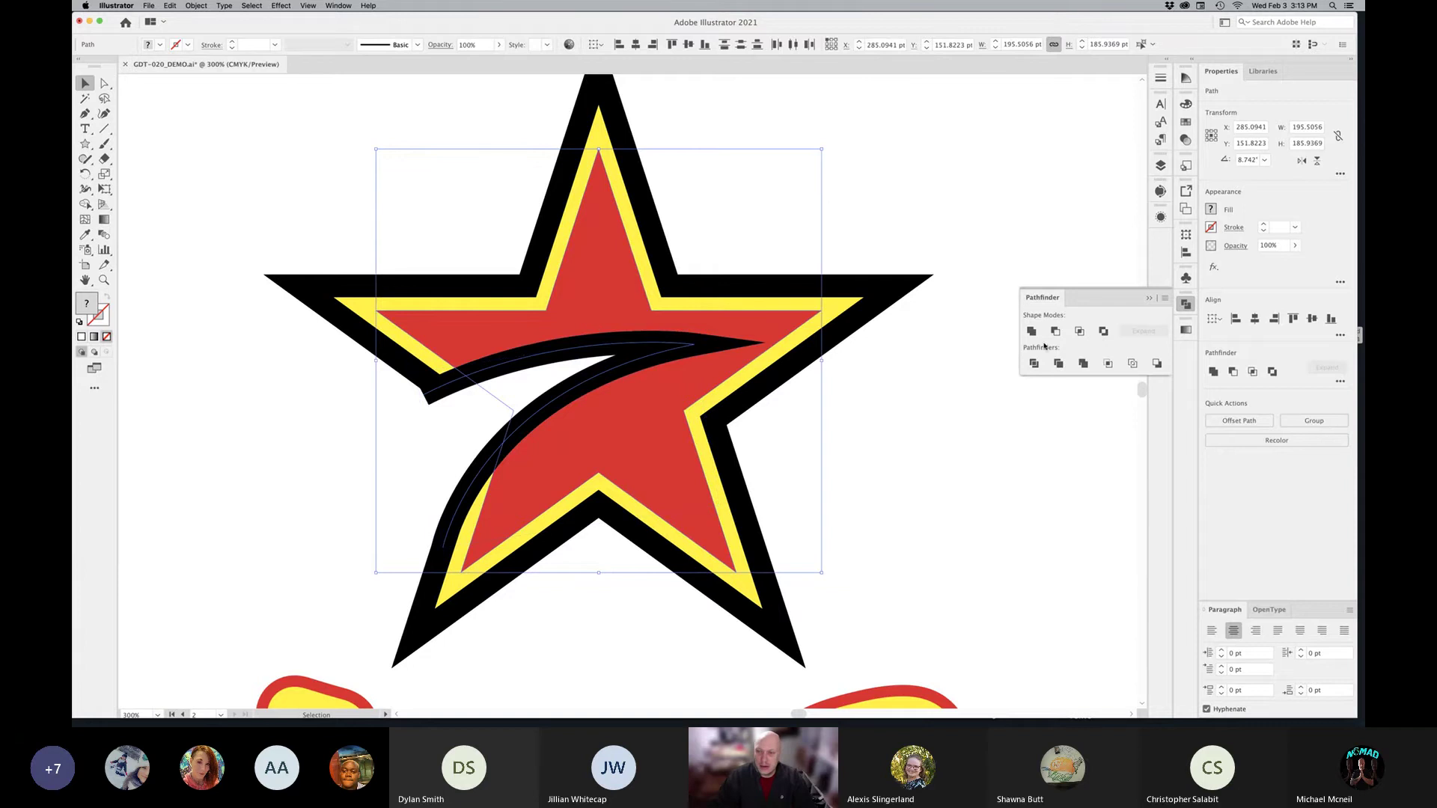
left_click(1056, 333)
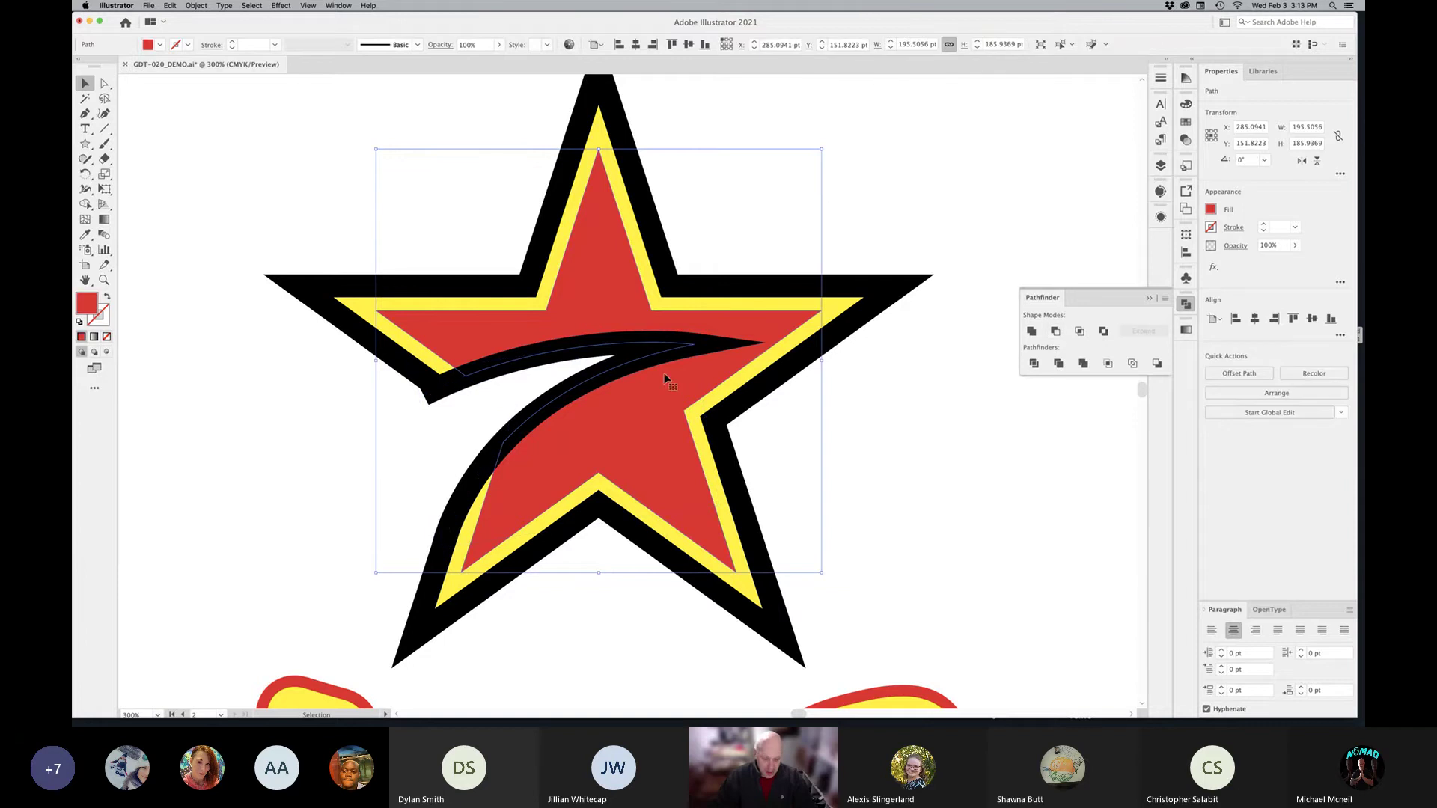
key("a")
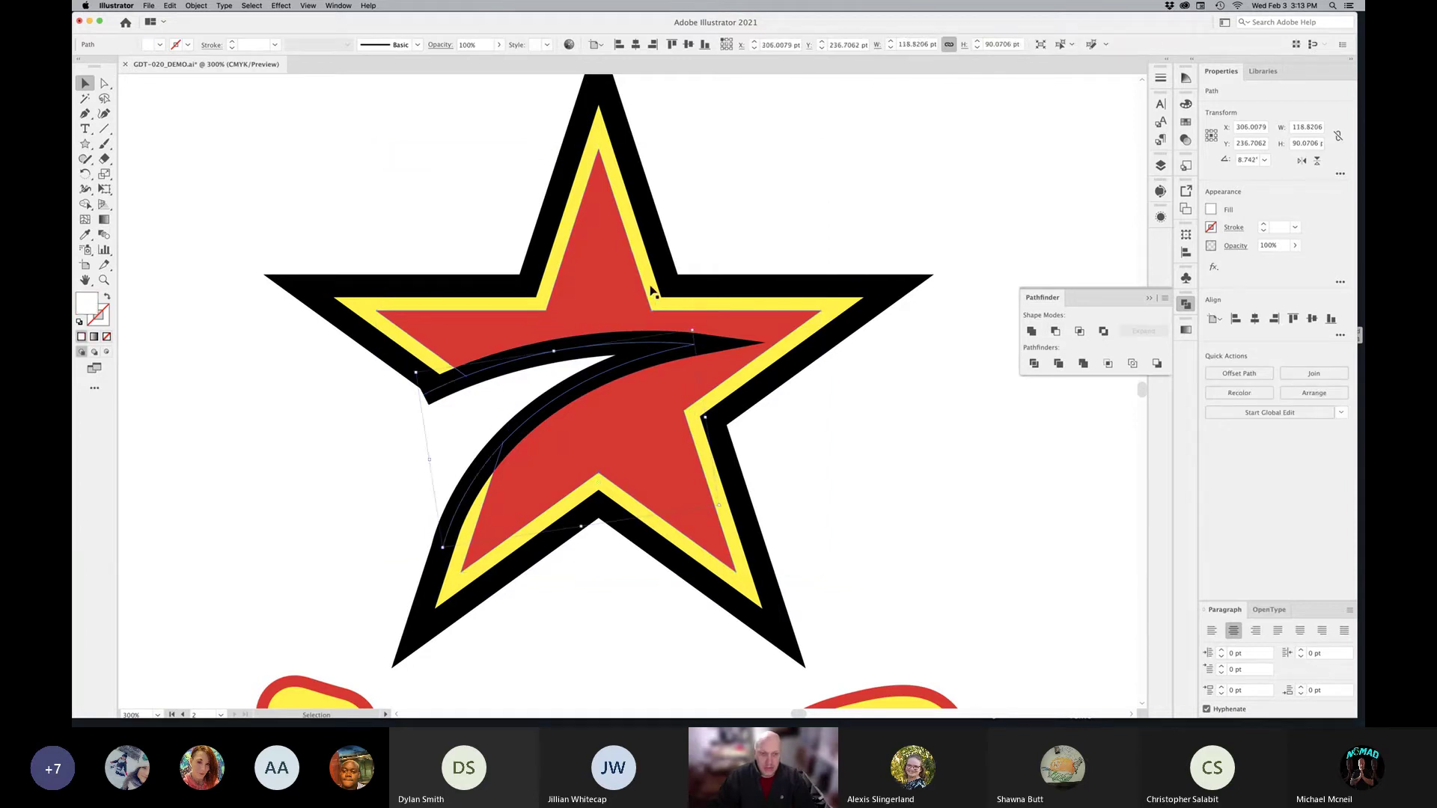
Step: Cut the white swoosh shape out of the yellow star with Minus Front, keeping a separate copy of the white shape in place
key("v")
left_click(657, 298, "shift")
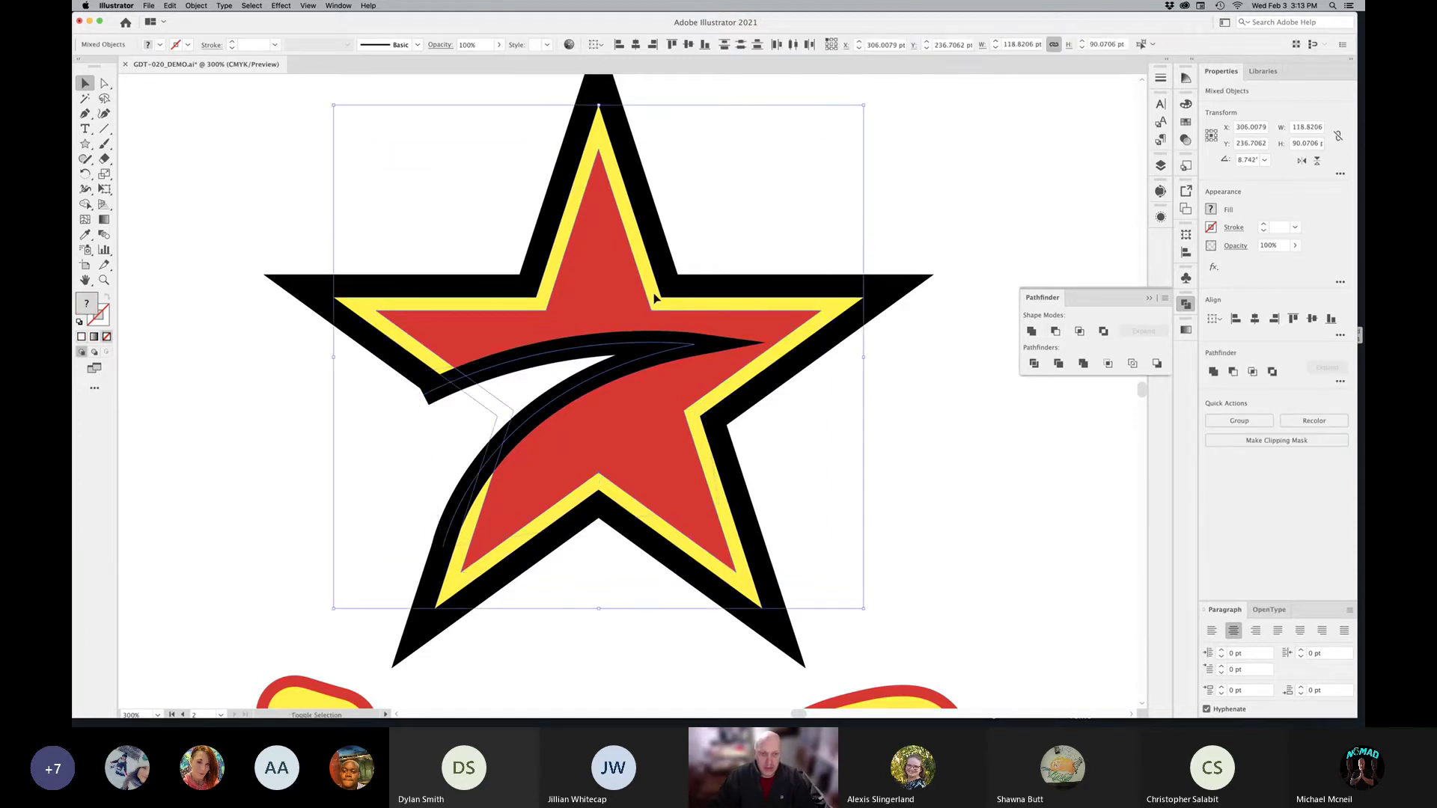
left_click(1056, 333)
key("a")
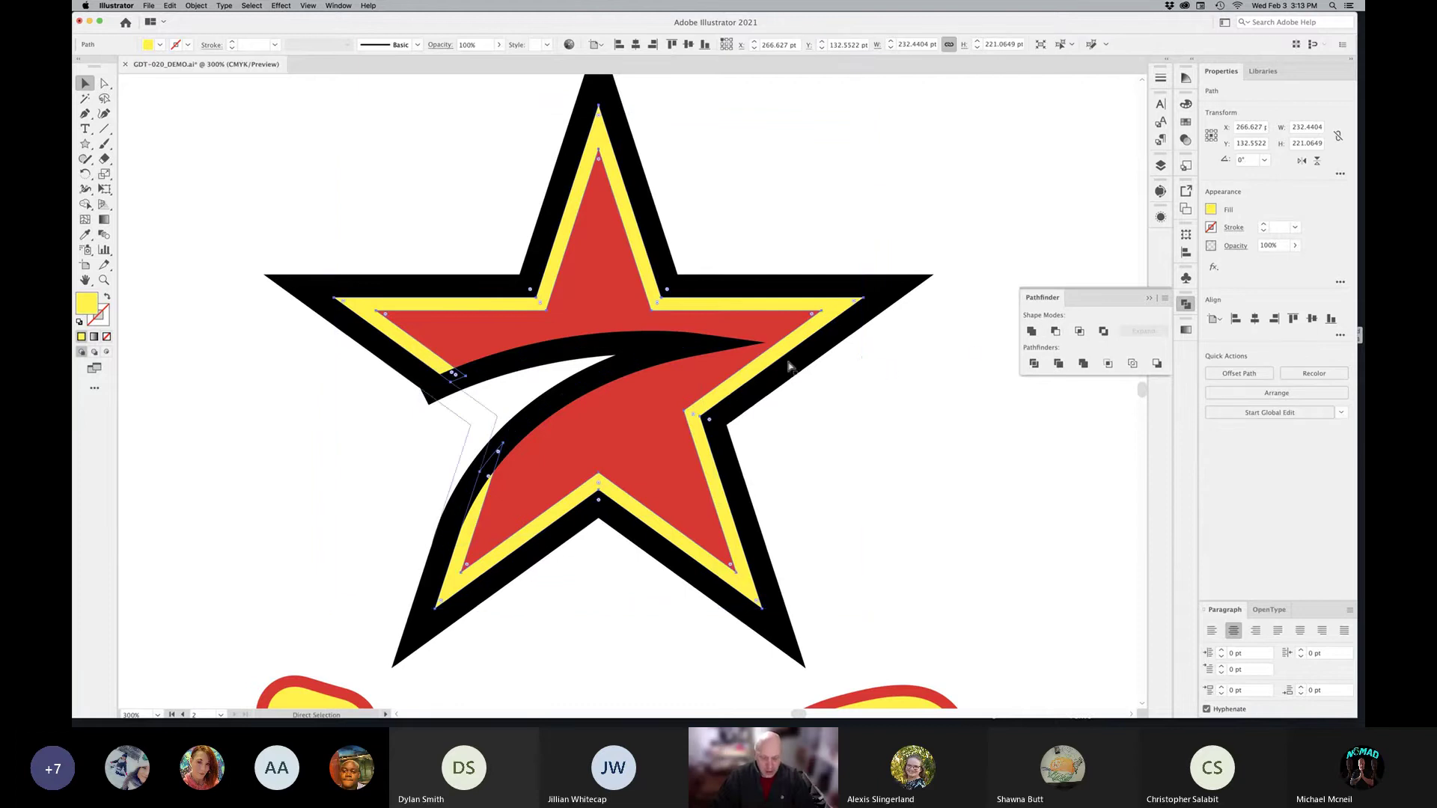
left_click(702, 360, "super")
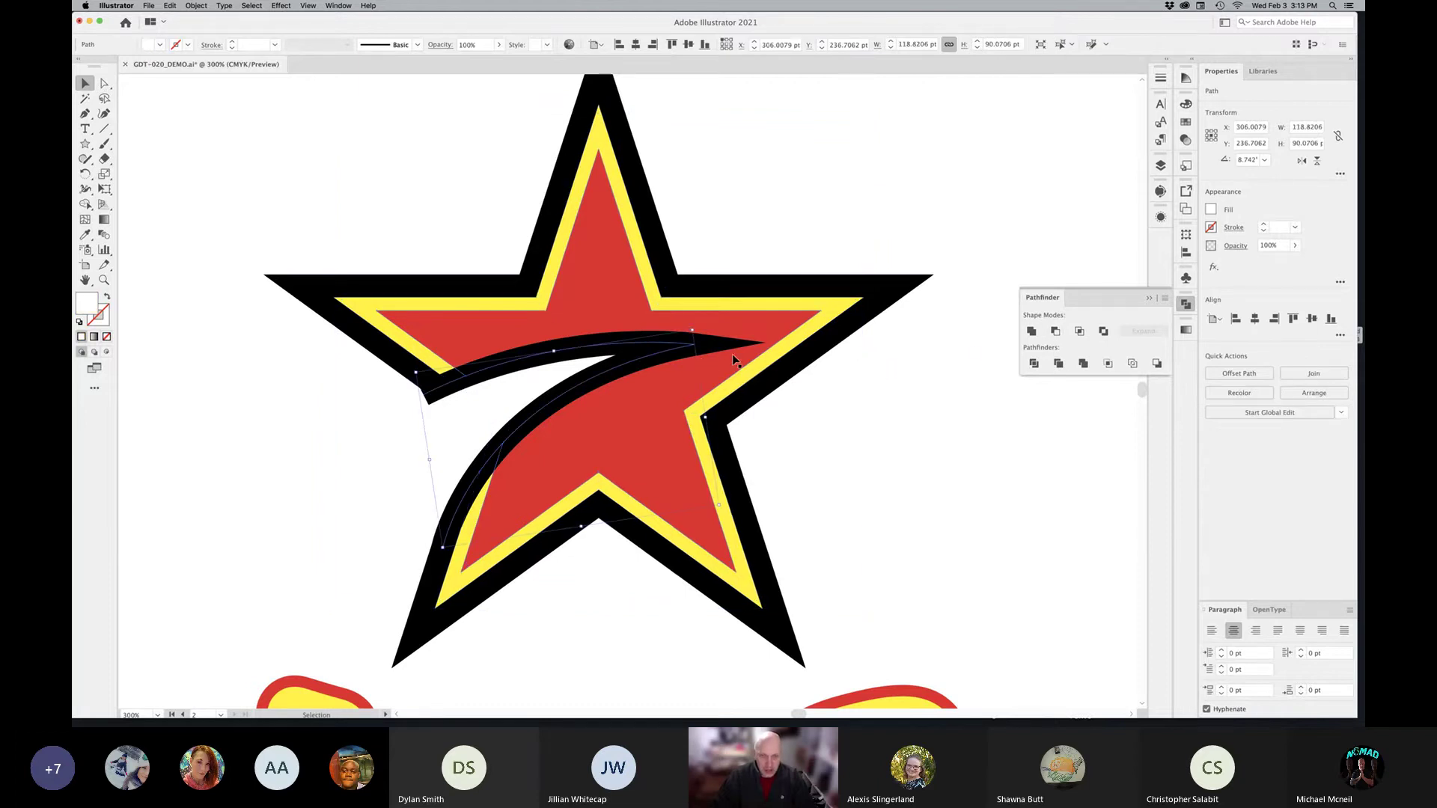
Step: Cut the white swoosh shape out of the black star outline with Minus Front, and check the paths in outline view
left_click(830, 344, "shift")
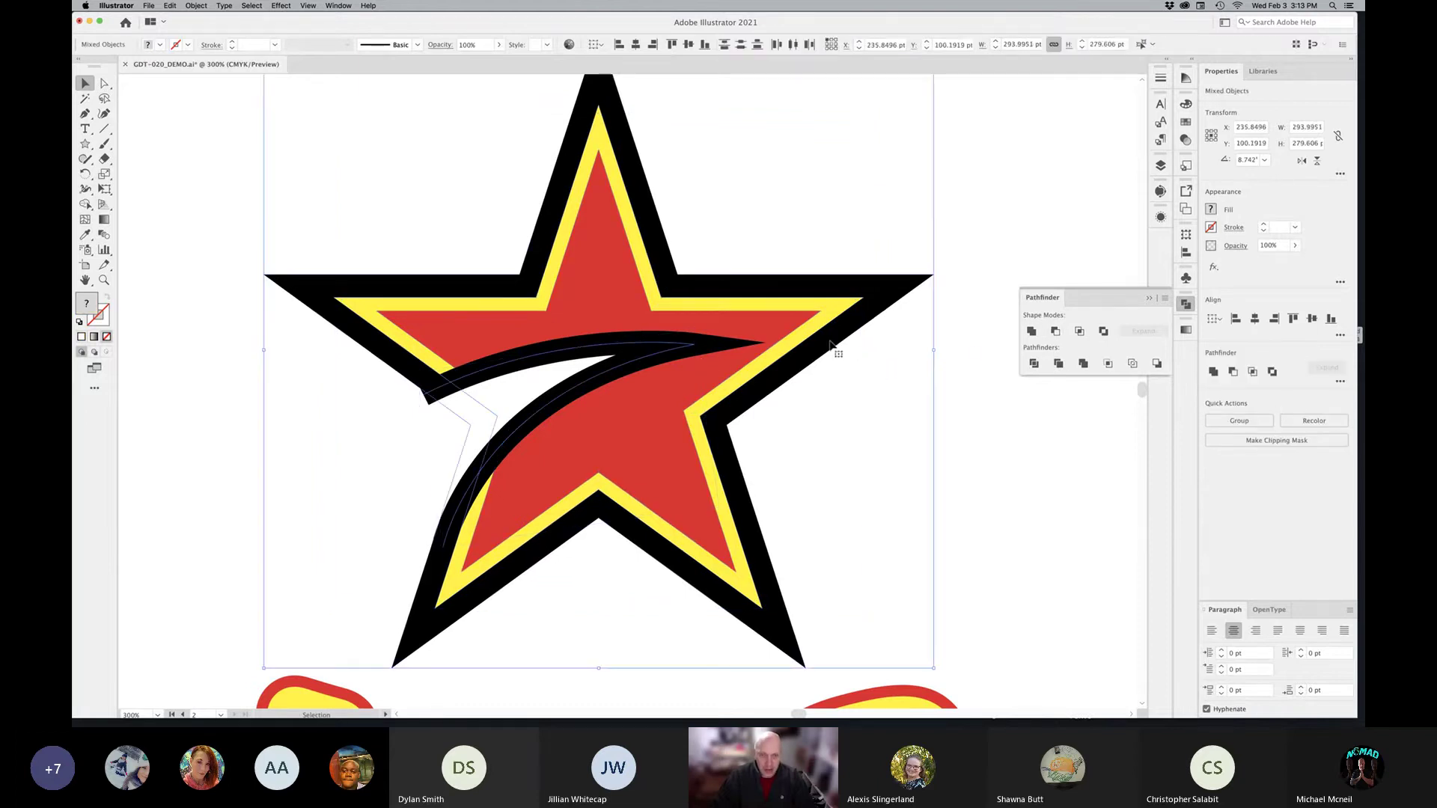
left_click(1055, 331)
left_click(880, 416)
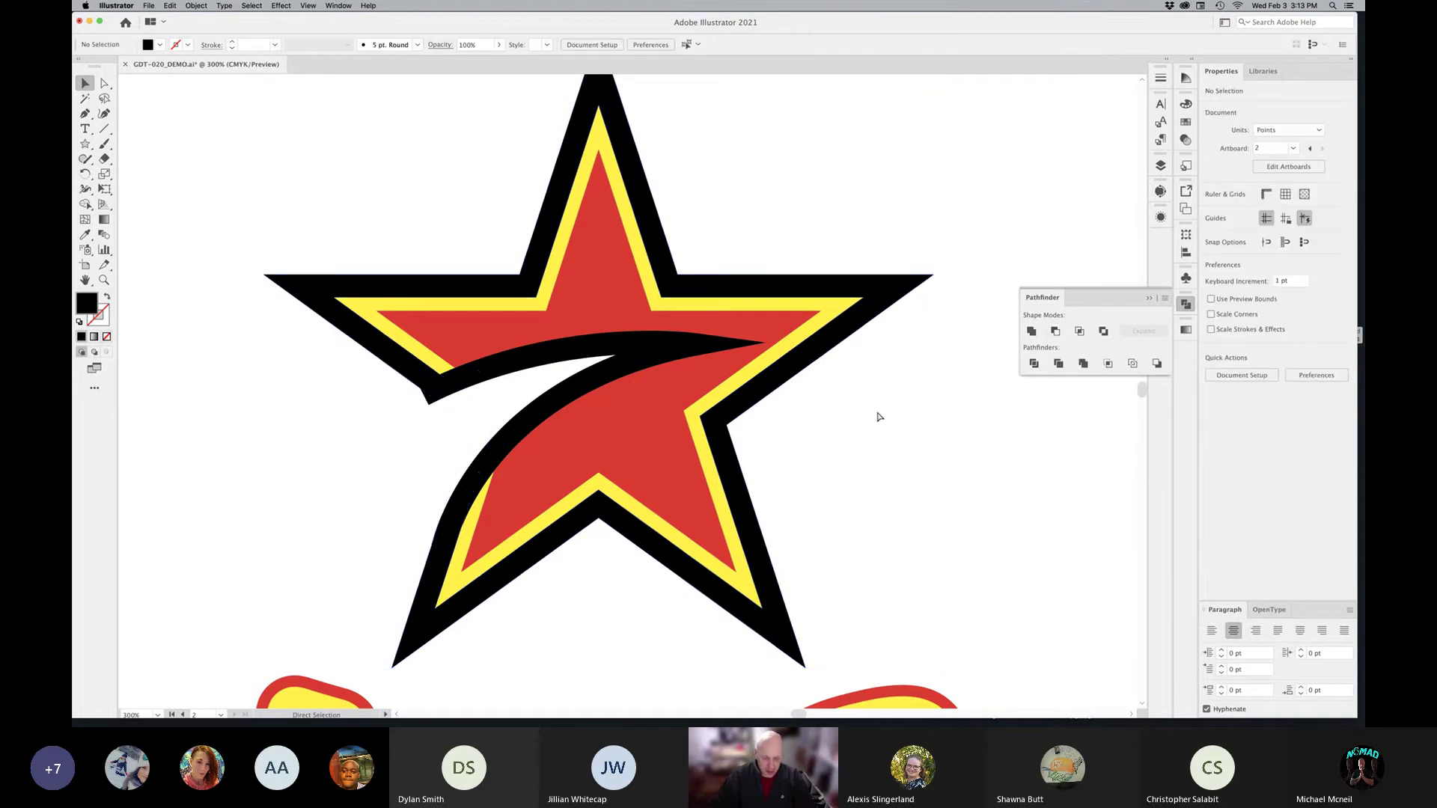
key("super+y")
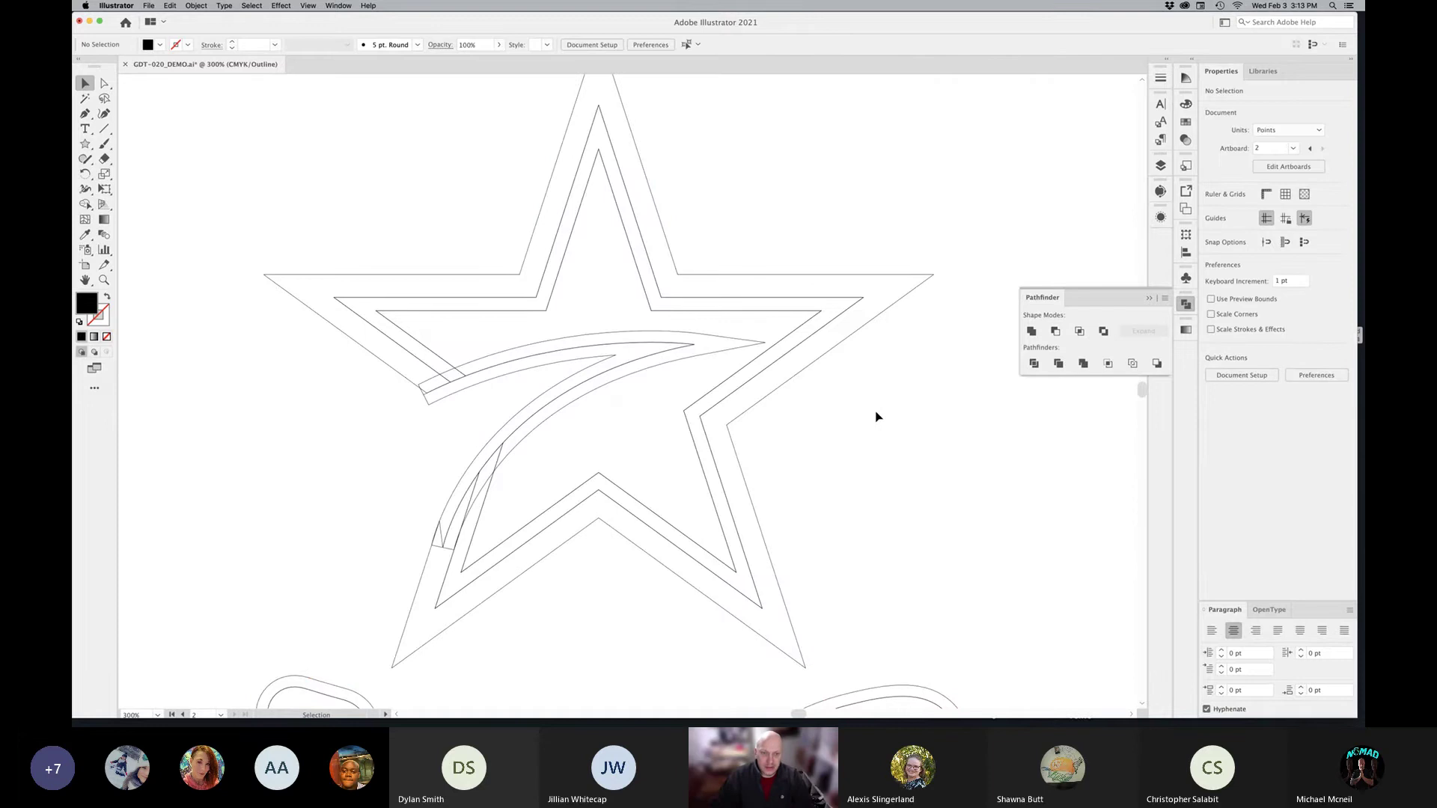
key("super+y")
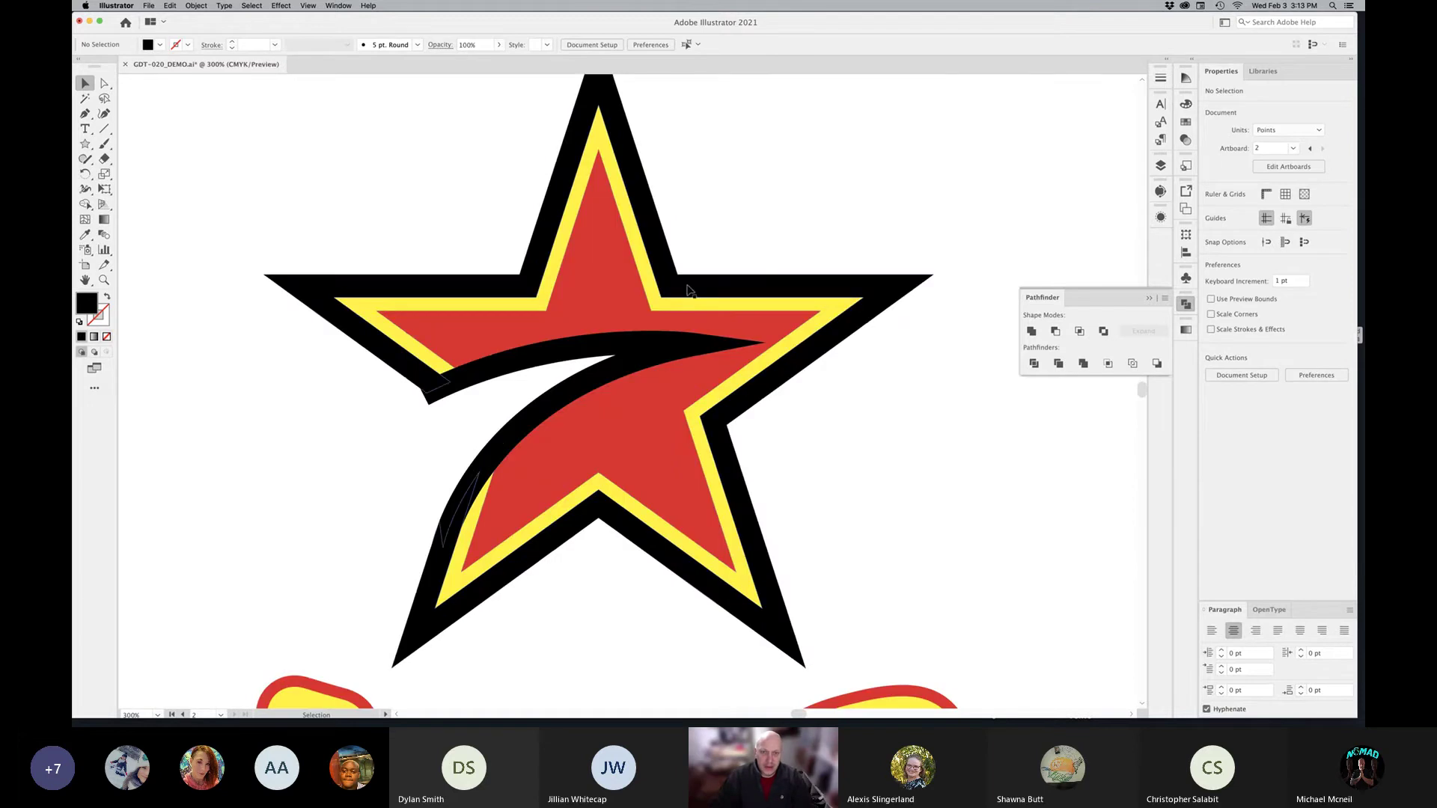
Step: Move the star layers and the black swoosh aside one at a time to inspect the cuts, and undo each move
left_click_drag(696, 290, 417, 334)
key("super+z")
left_click_drag(656, 433, 484, 456)
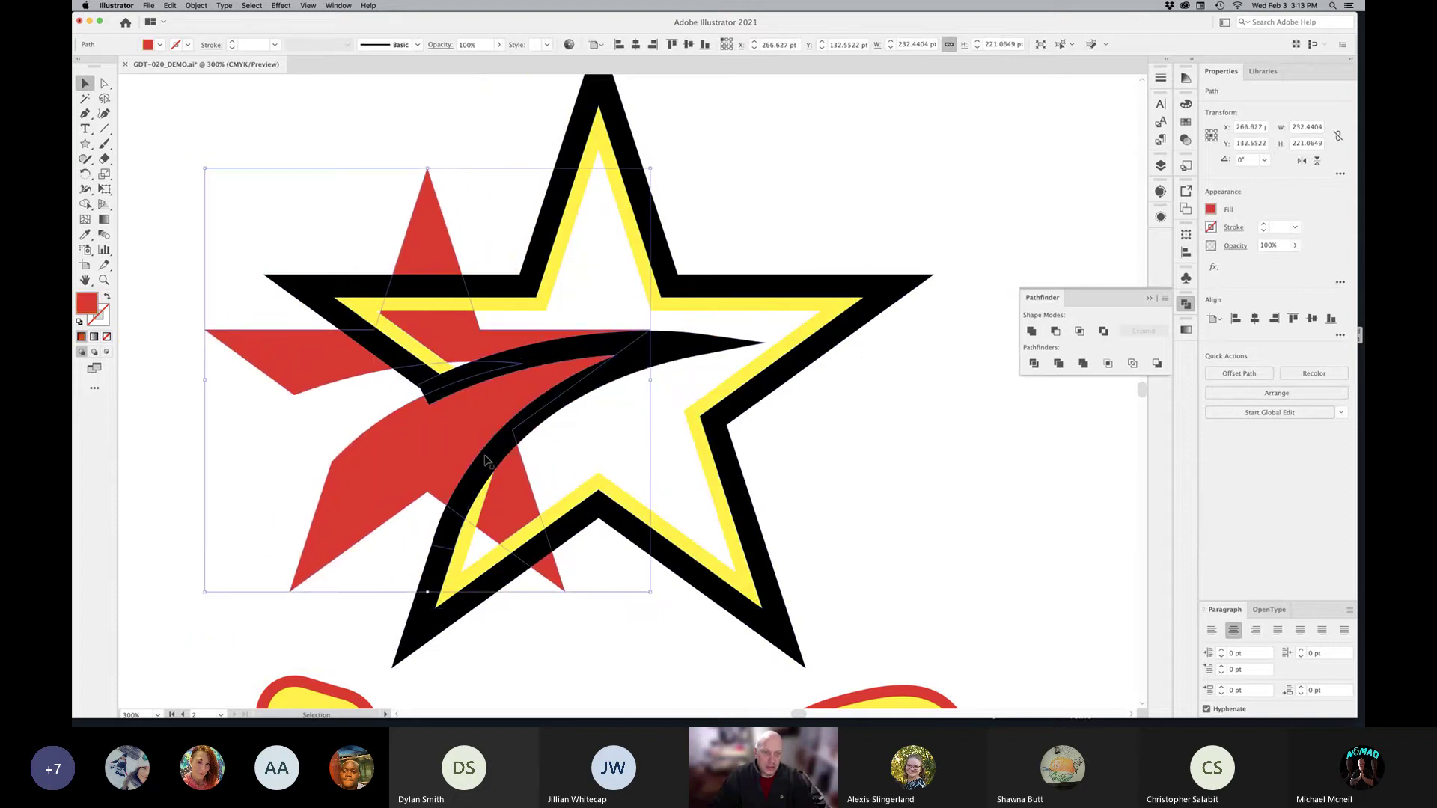
key("super+z")
key("super+shift+a")
left_click_drag(481, 359, 508, 335)
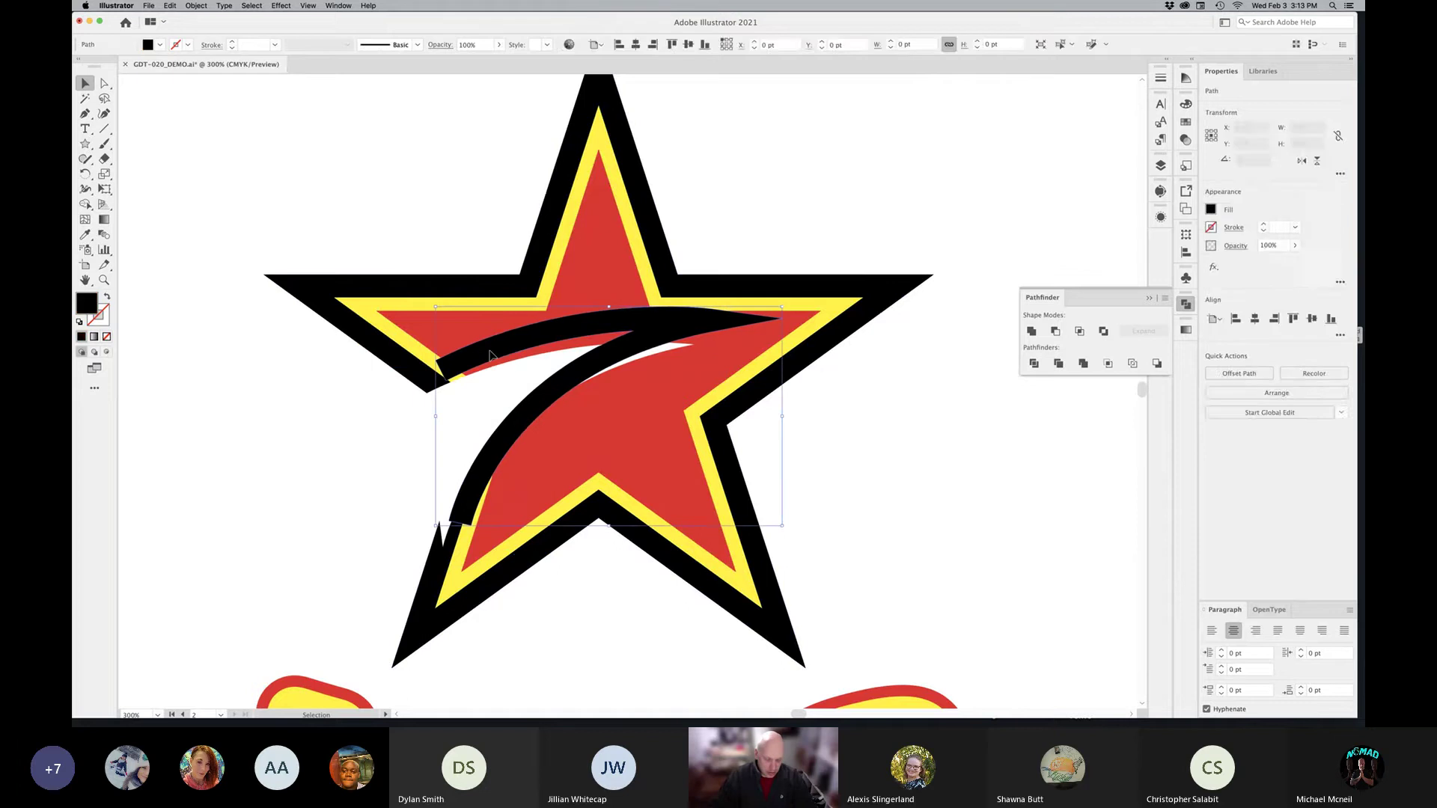
key("super+z")
left_click(391, 426)
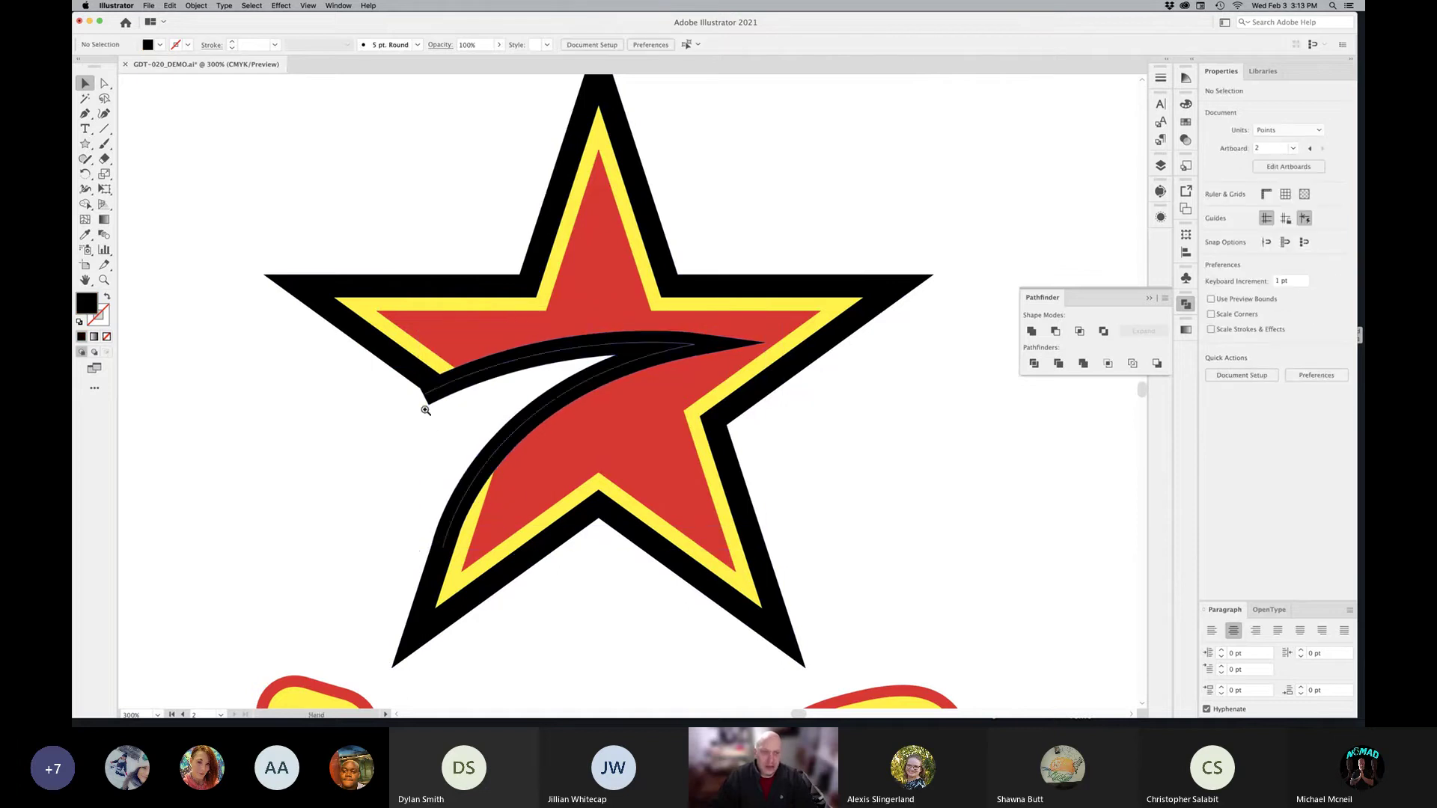
Step: Draw a black triangle about 37 by 30 pt with the Pen tool, its edge aligned with the star's outer edge over the swoosh's protruding corner
key("super+space")
left_click_drag(406, 381, 556, 435)
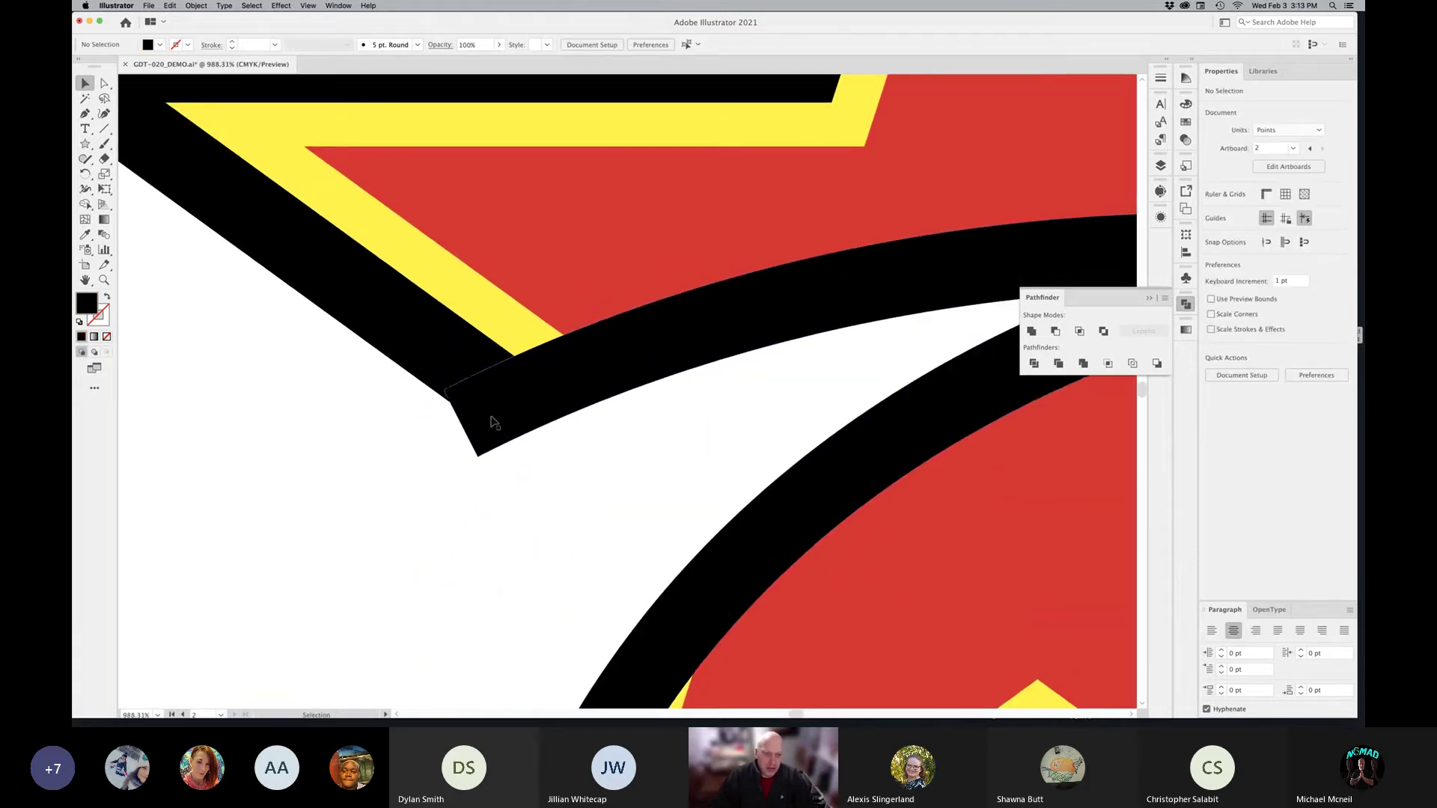
key("p")
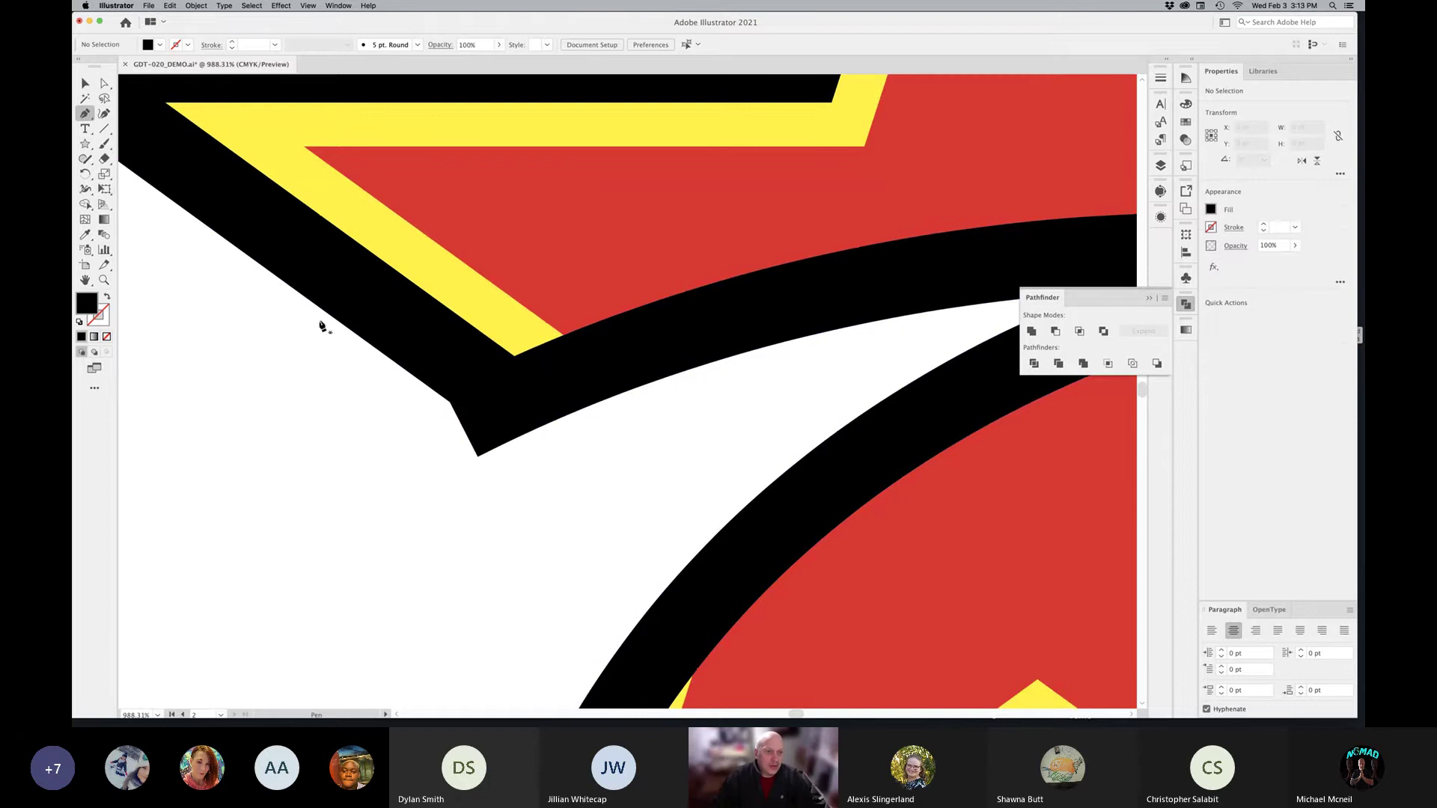
left_click(338, 322)
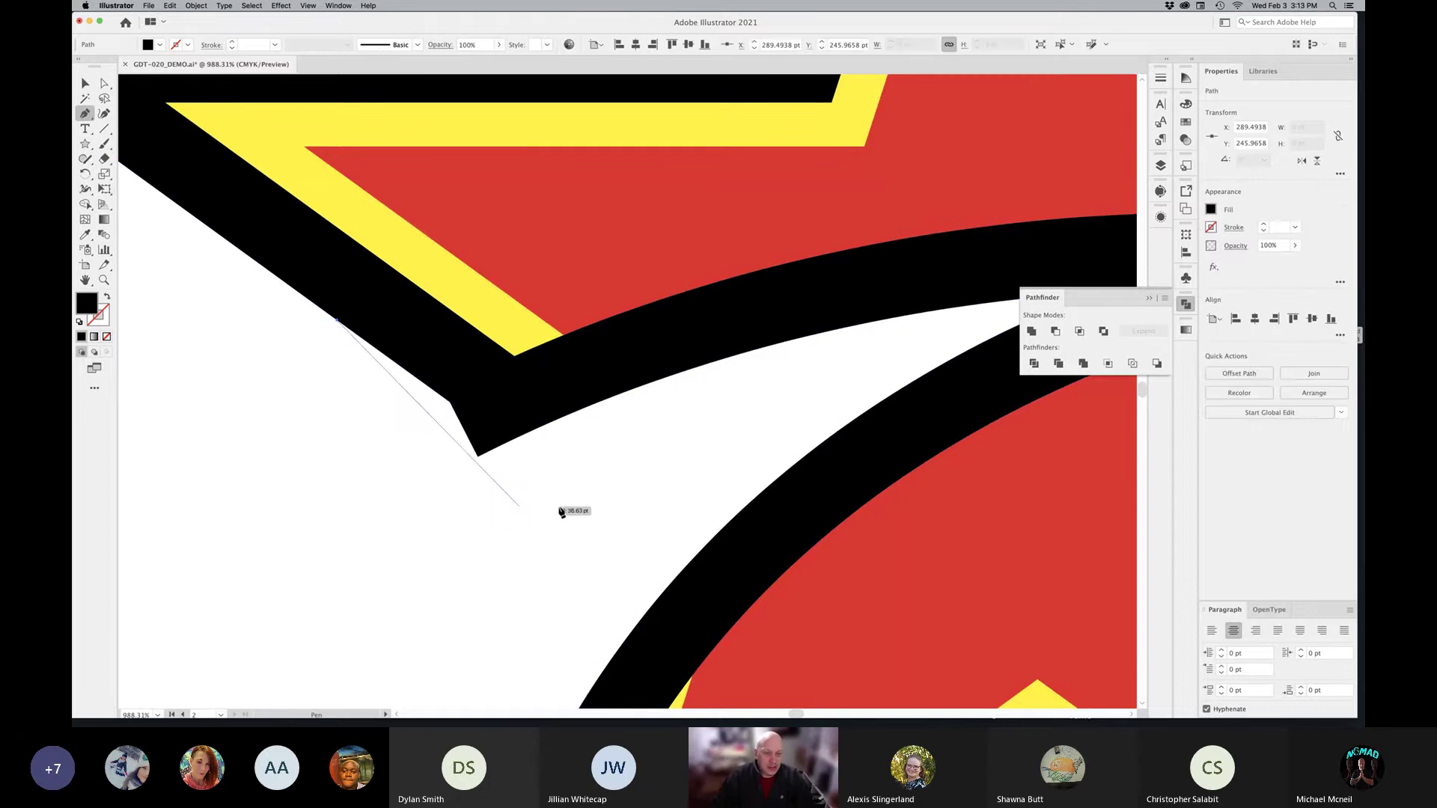
left_click(612, 521)
left_click(443, 547)
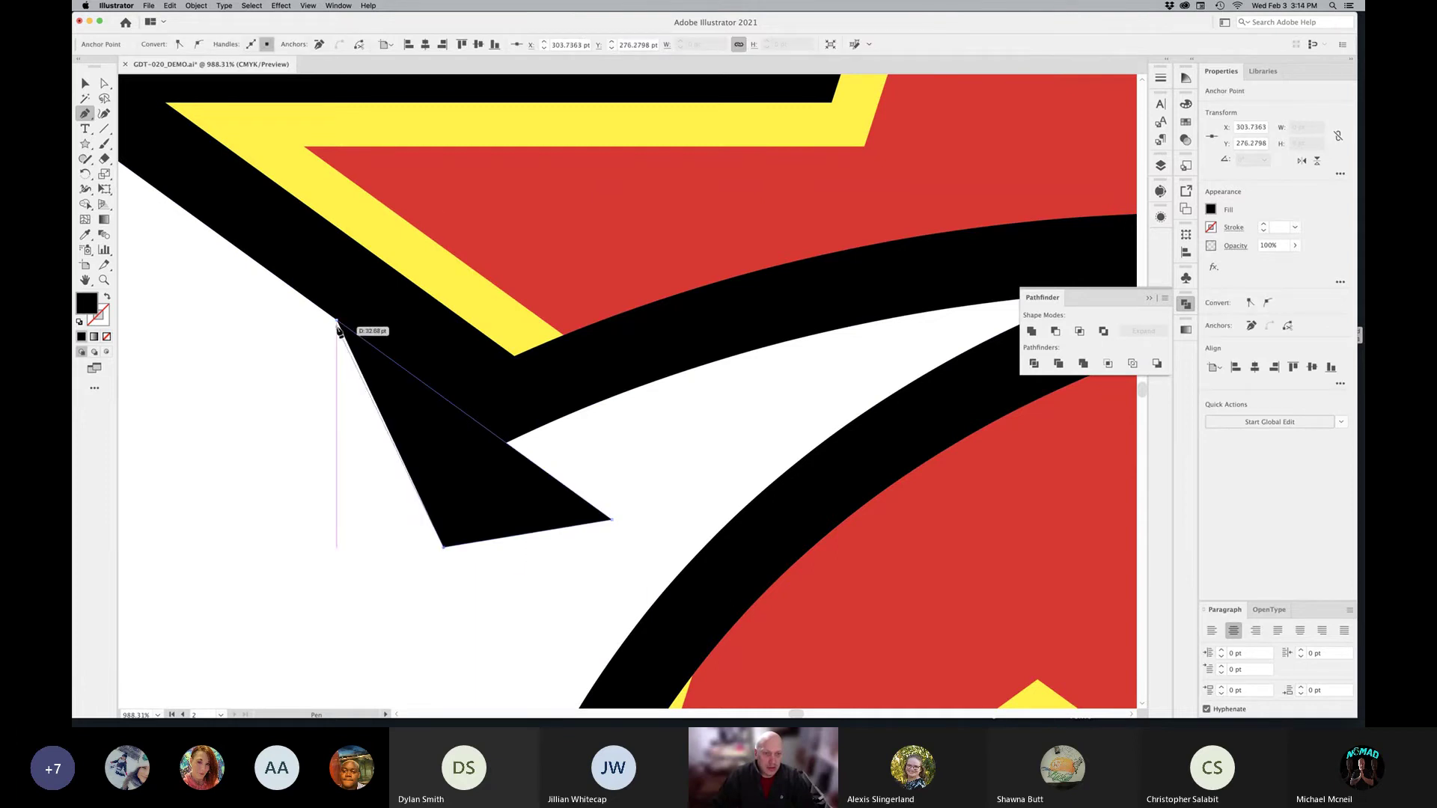
left_click(337, 321)
left_click(84, 83)
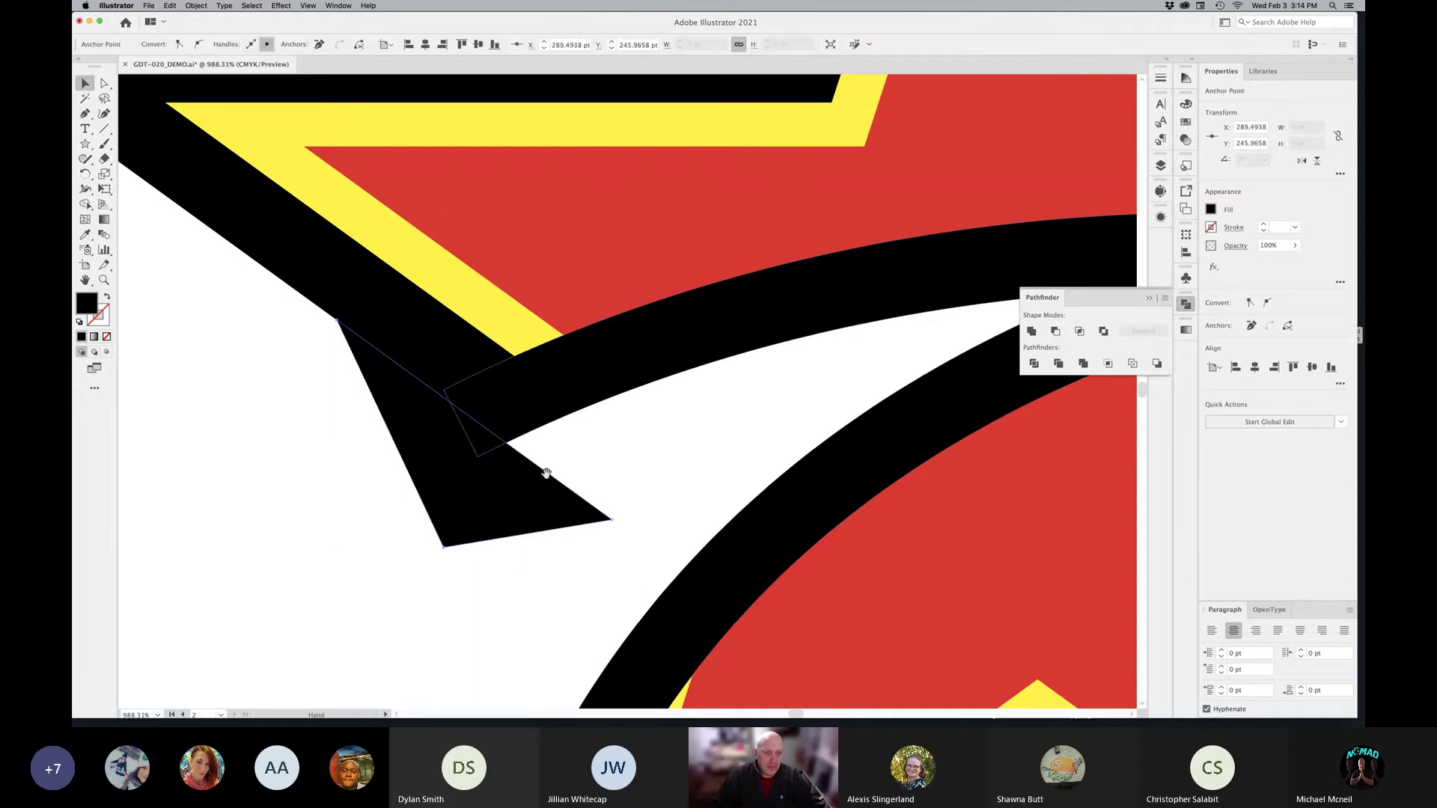
Step: Move the white swoosh shape inside the star aside to check the cut-out beneath it
left_click(573, 483, "alt+super")
left_click(648, 365)
left_click_drag(641, 377, 509, 324)
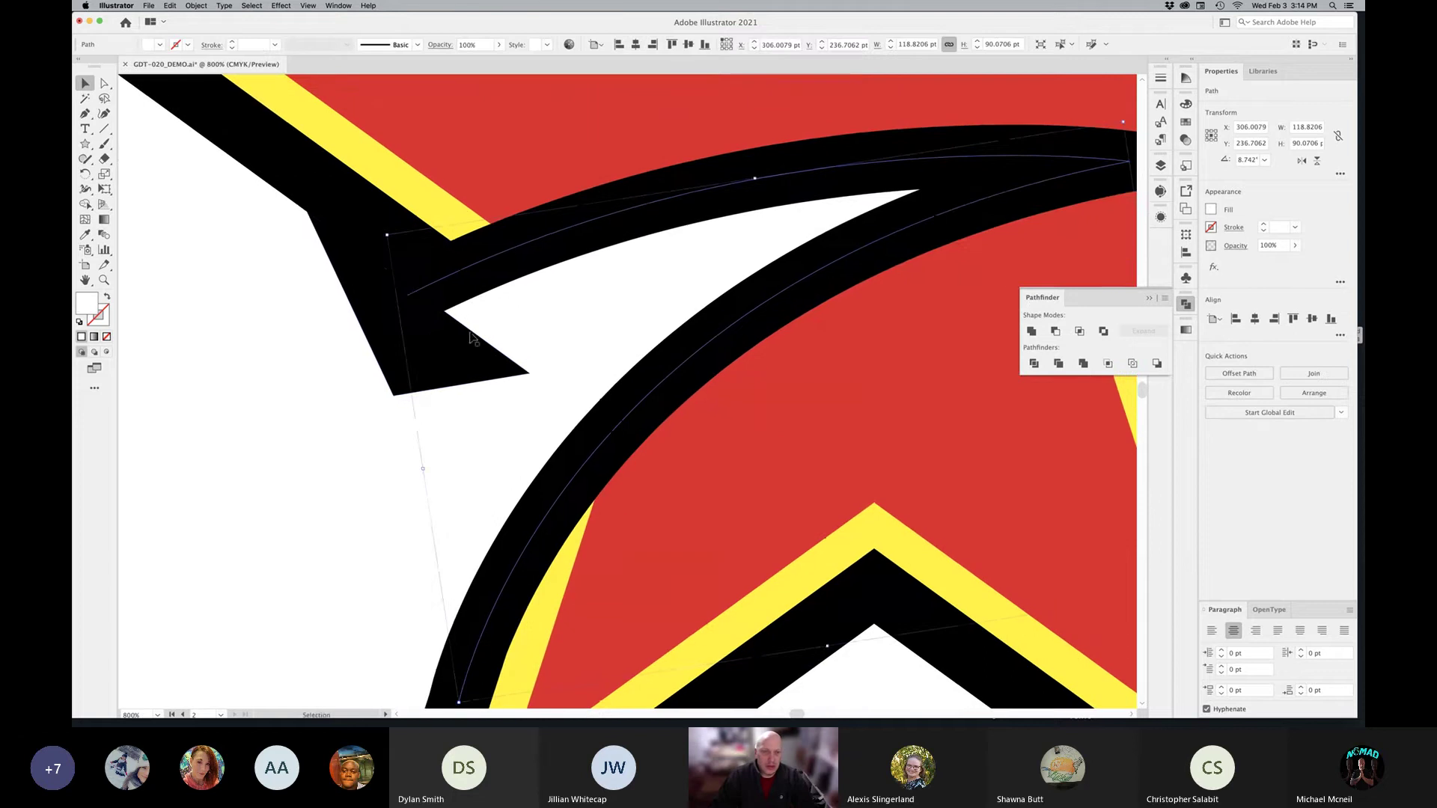
left_click(301, 460)
left_click(300, 458)
key("super+minus")
key("super+minus")
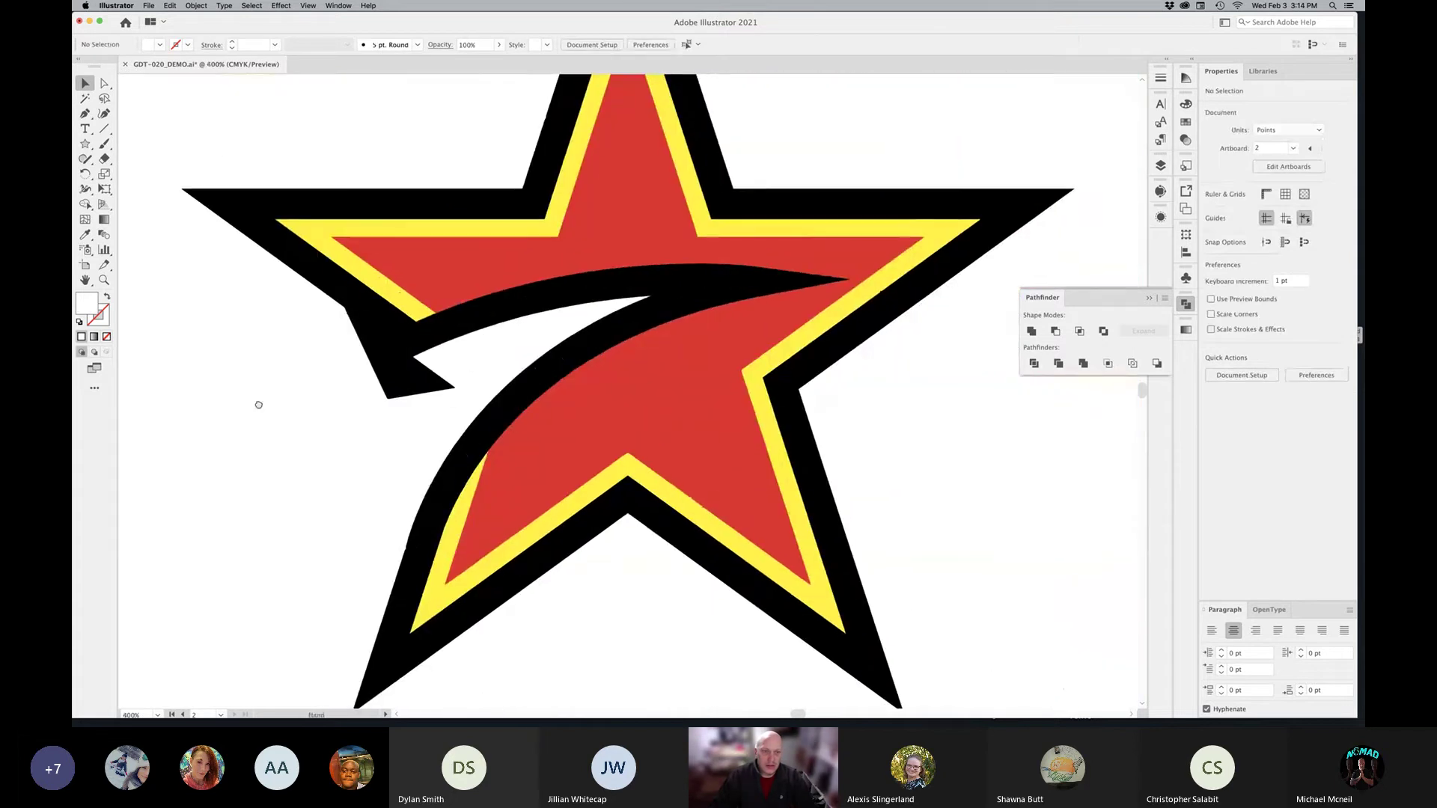
left_click(465, 359)
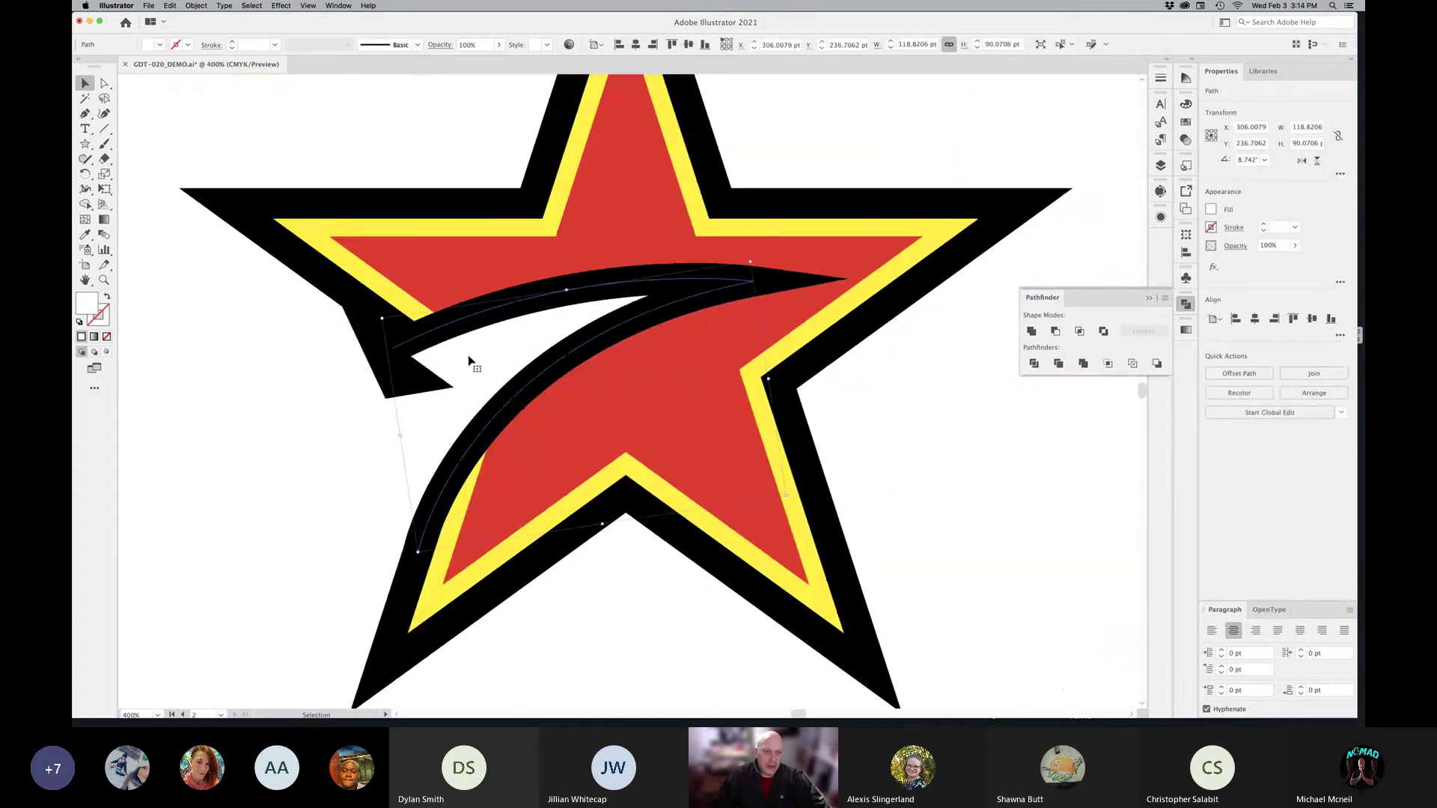
left_click_drag(470, 361, 514, 452)
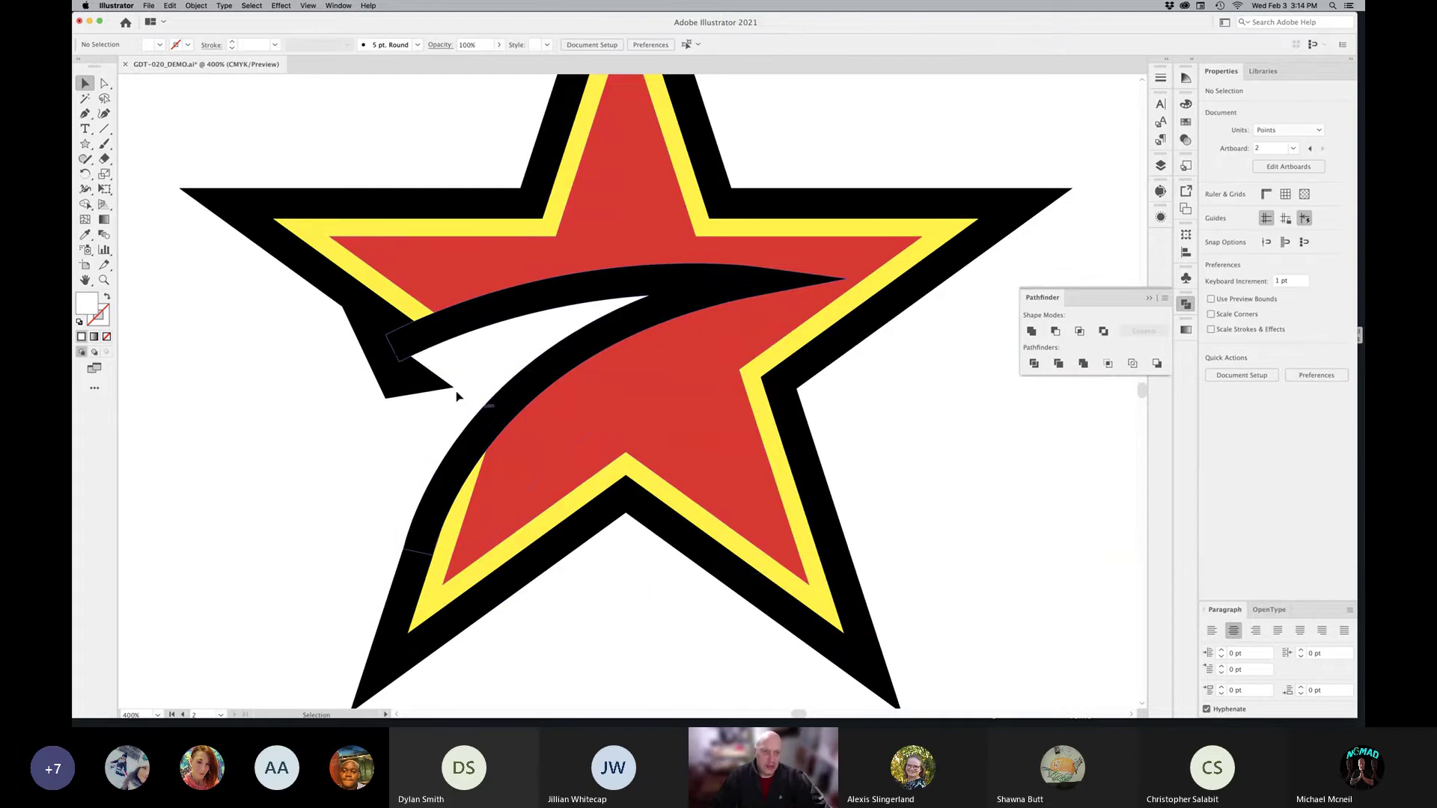
Step: Fill the small triangle at the swoosh's corner with CMYK Green
left_click(410, 385)
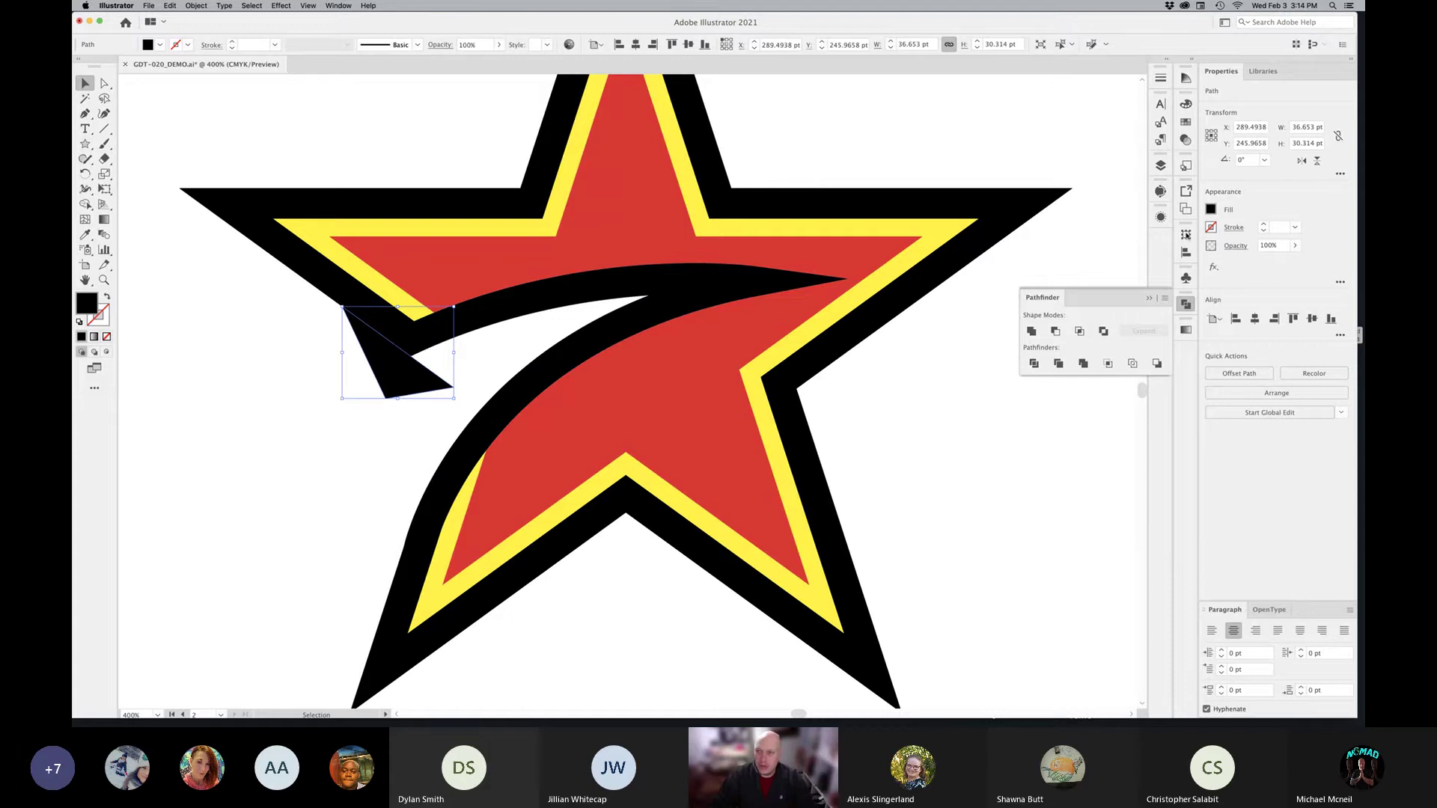
left_click(1185, 122)
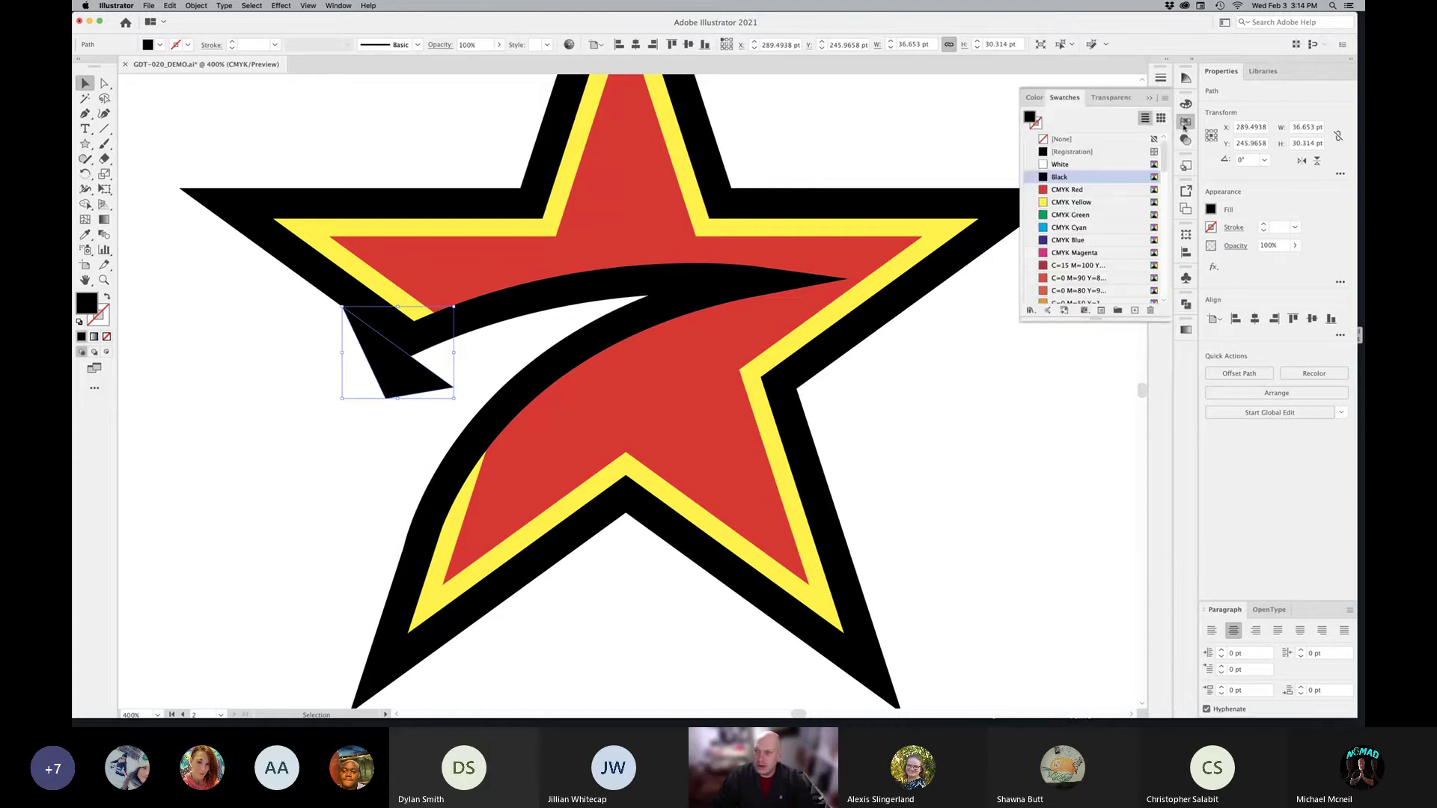
left_click(1068, 215)
left_click(931, 466)
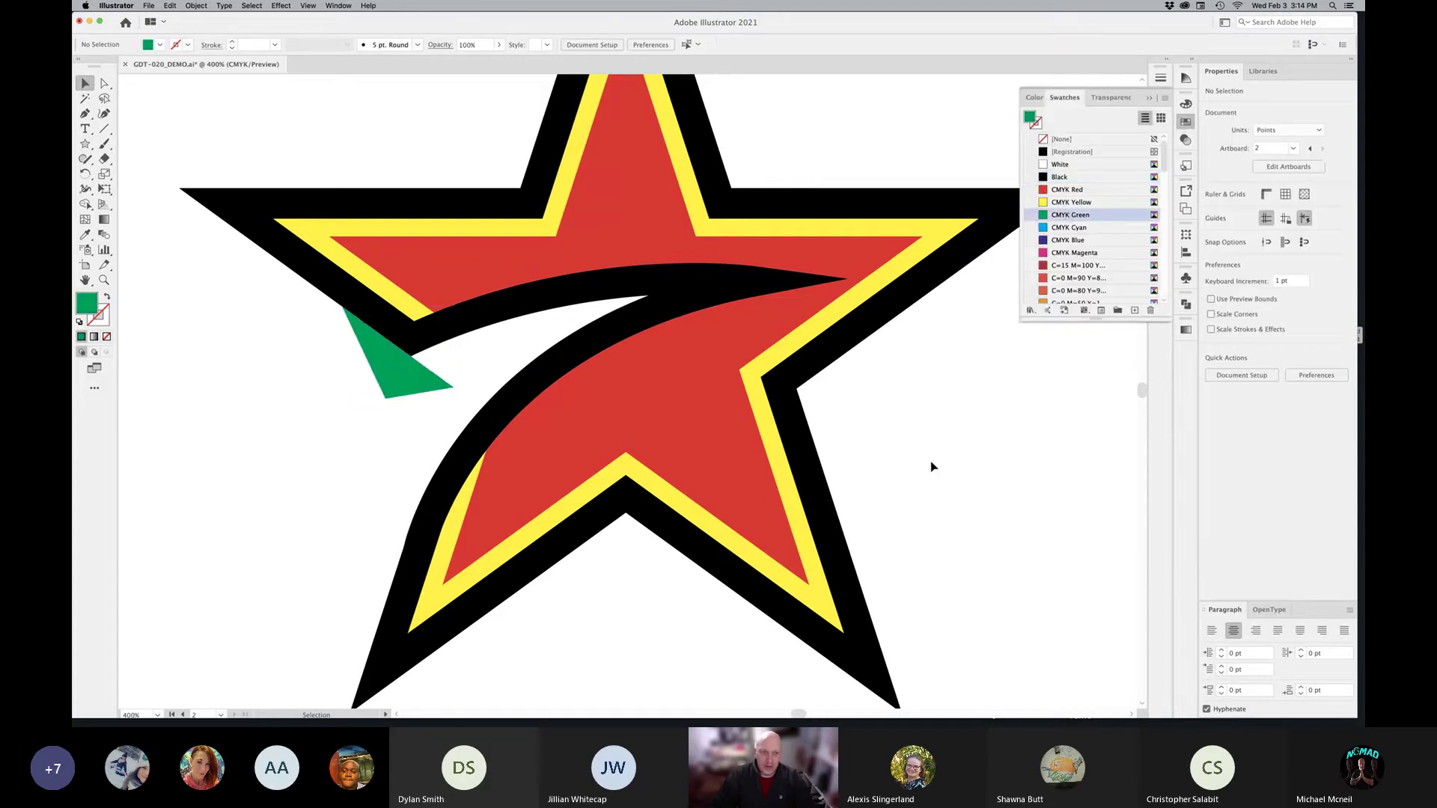
Step: Cut the green triangle out of the black swoosh with Minus Front to trim its protruding corner
left_click(479, 320)
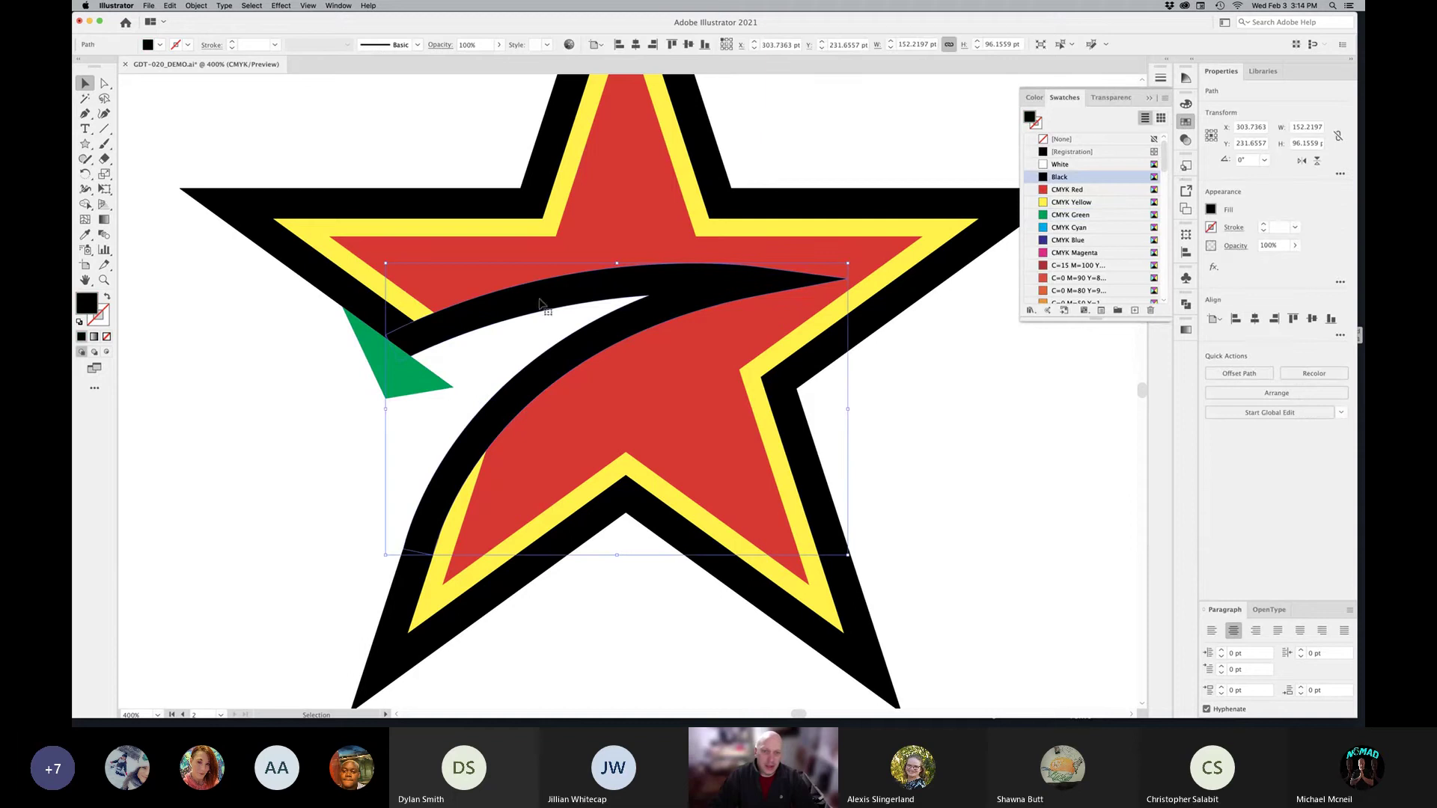
left_click(414, 384, "shift")
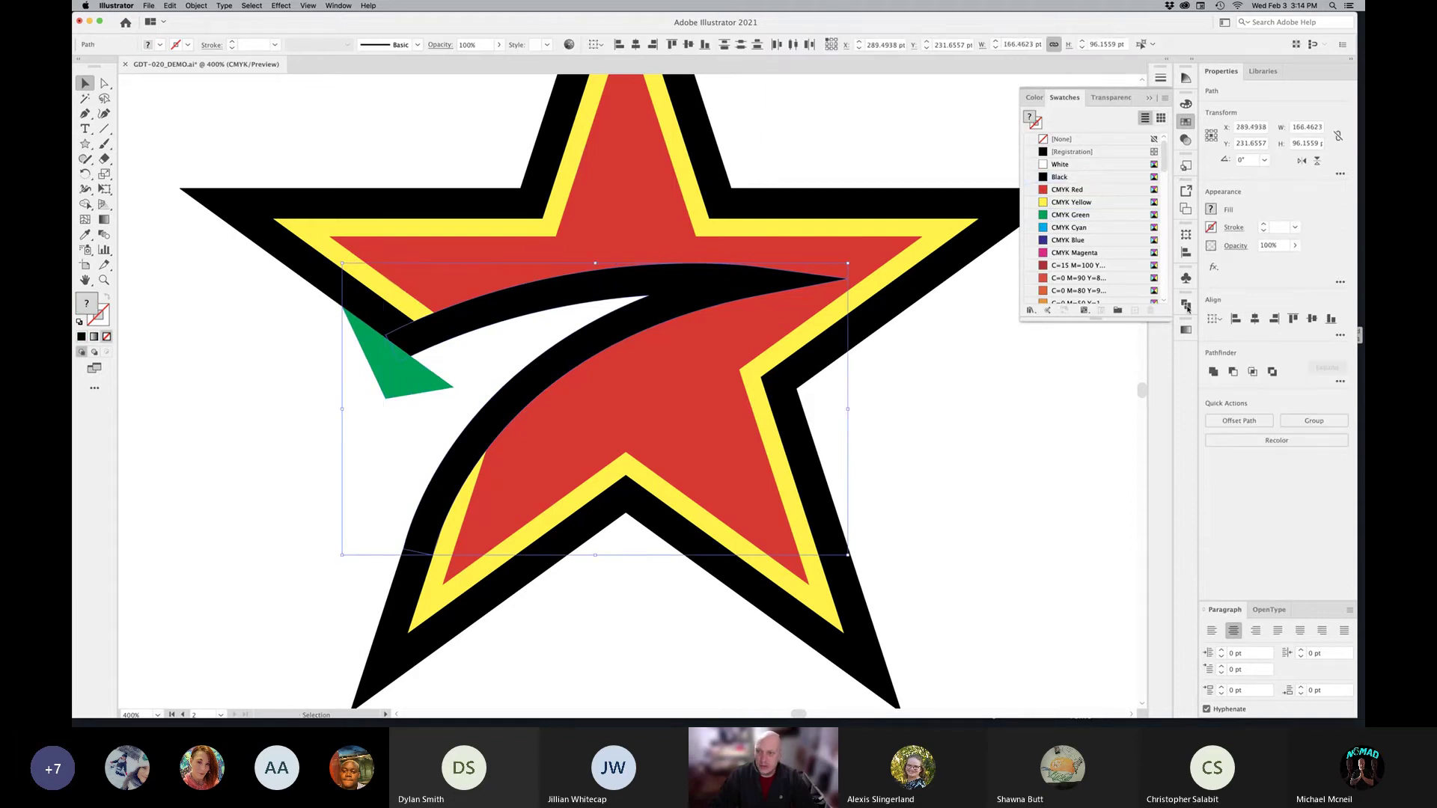
left_click(1147, 99)
left_click(1186, 307)
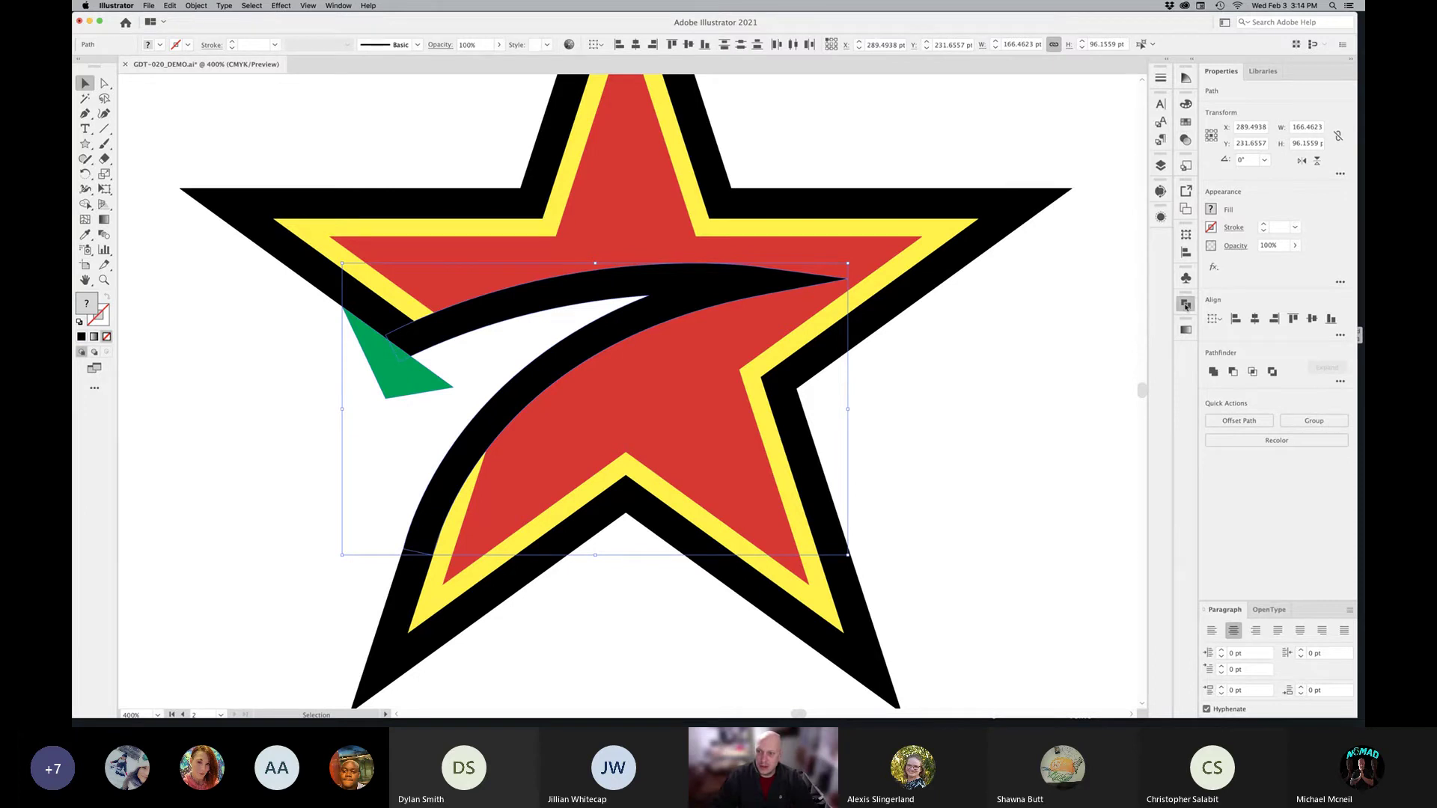
left_click(1056, 332)
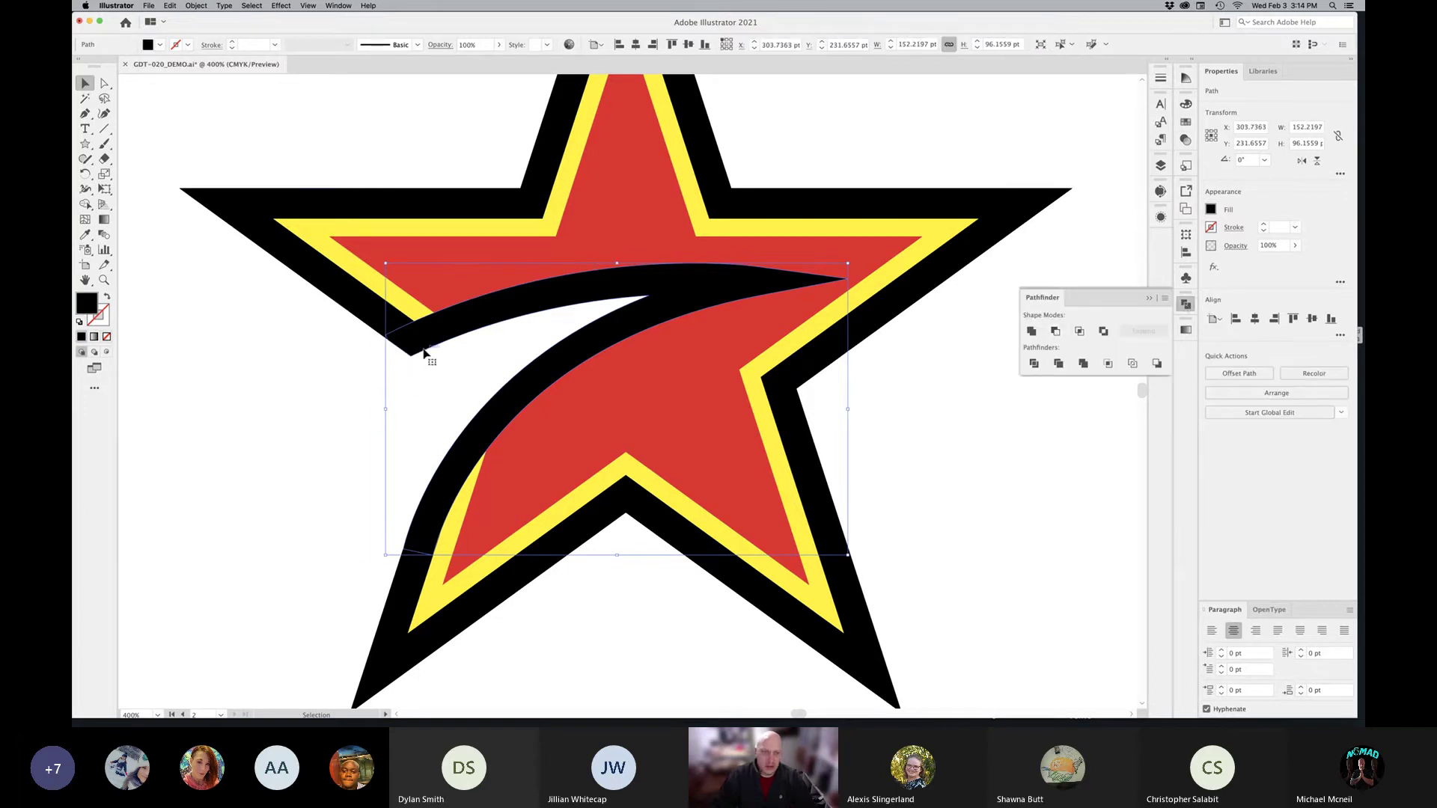
left_click(359, 346)
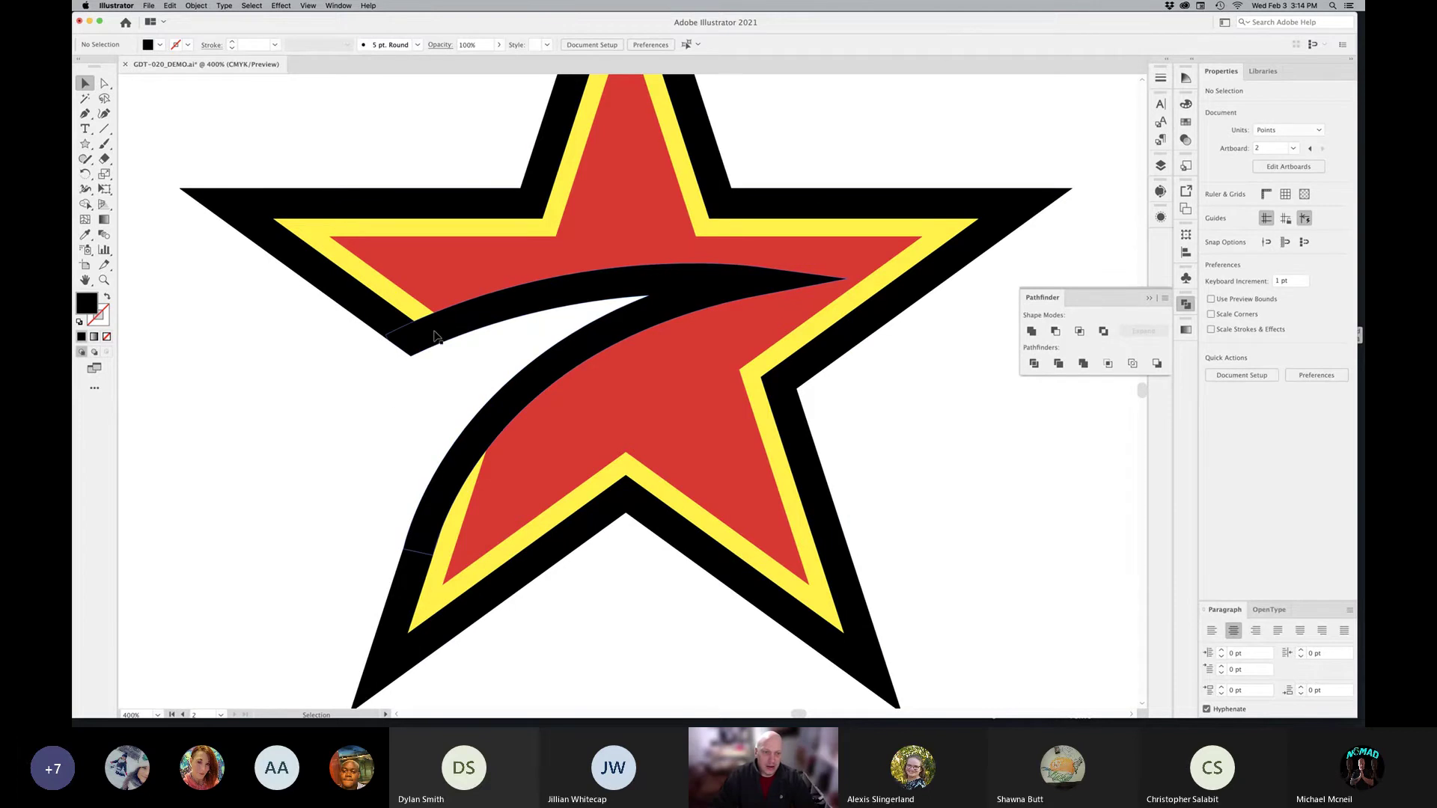
Step: Move the trimmed black swoosh down several times to check its corner, and undo each move
left_click_drag(501, 312, 513, 362)
key("super+z")
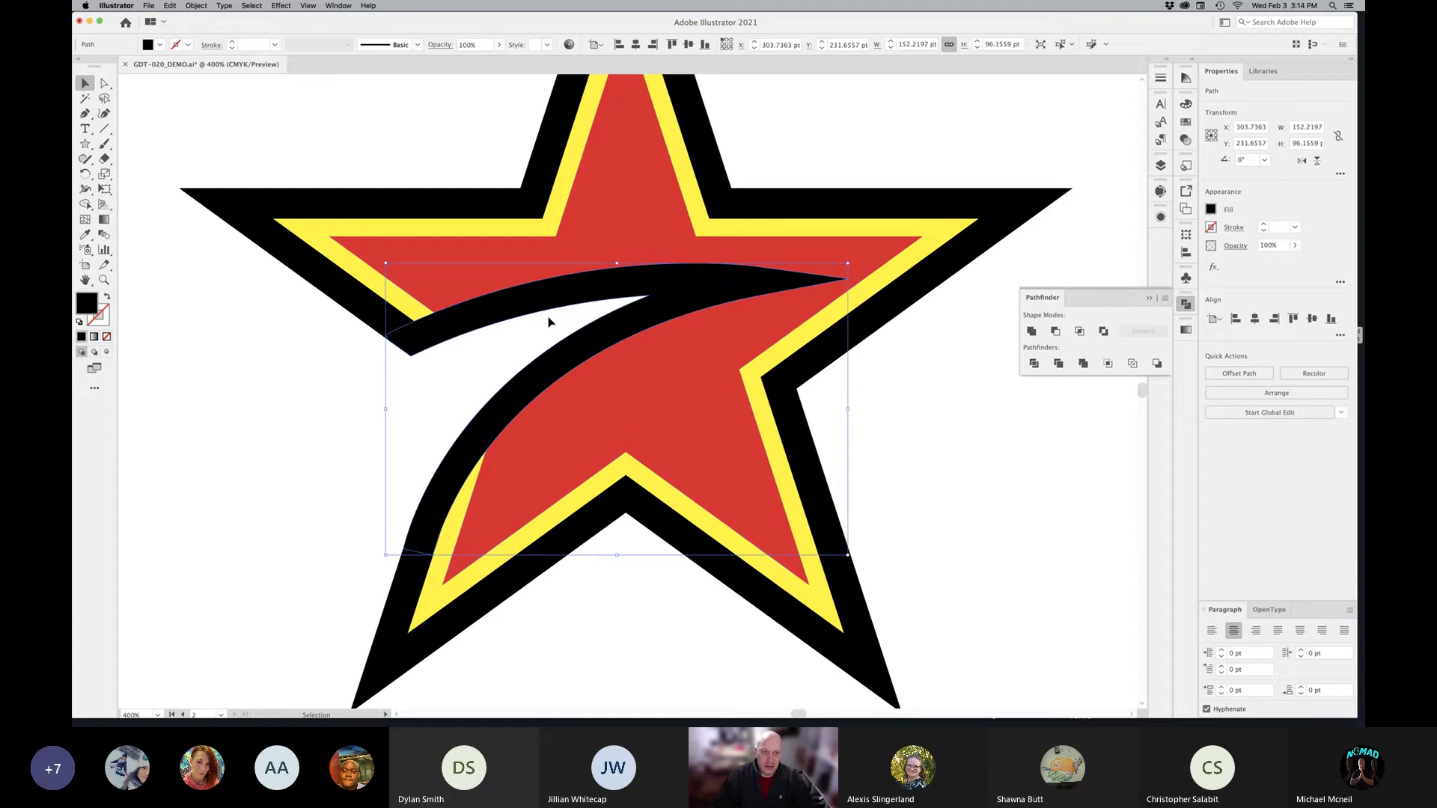
left_click_drag(537, 303, 516, 404)
key("super+z")
left_click_drag(508, 309, 505, 410)
key("super+z")
key("a")
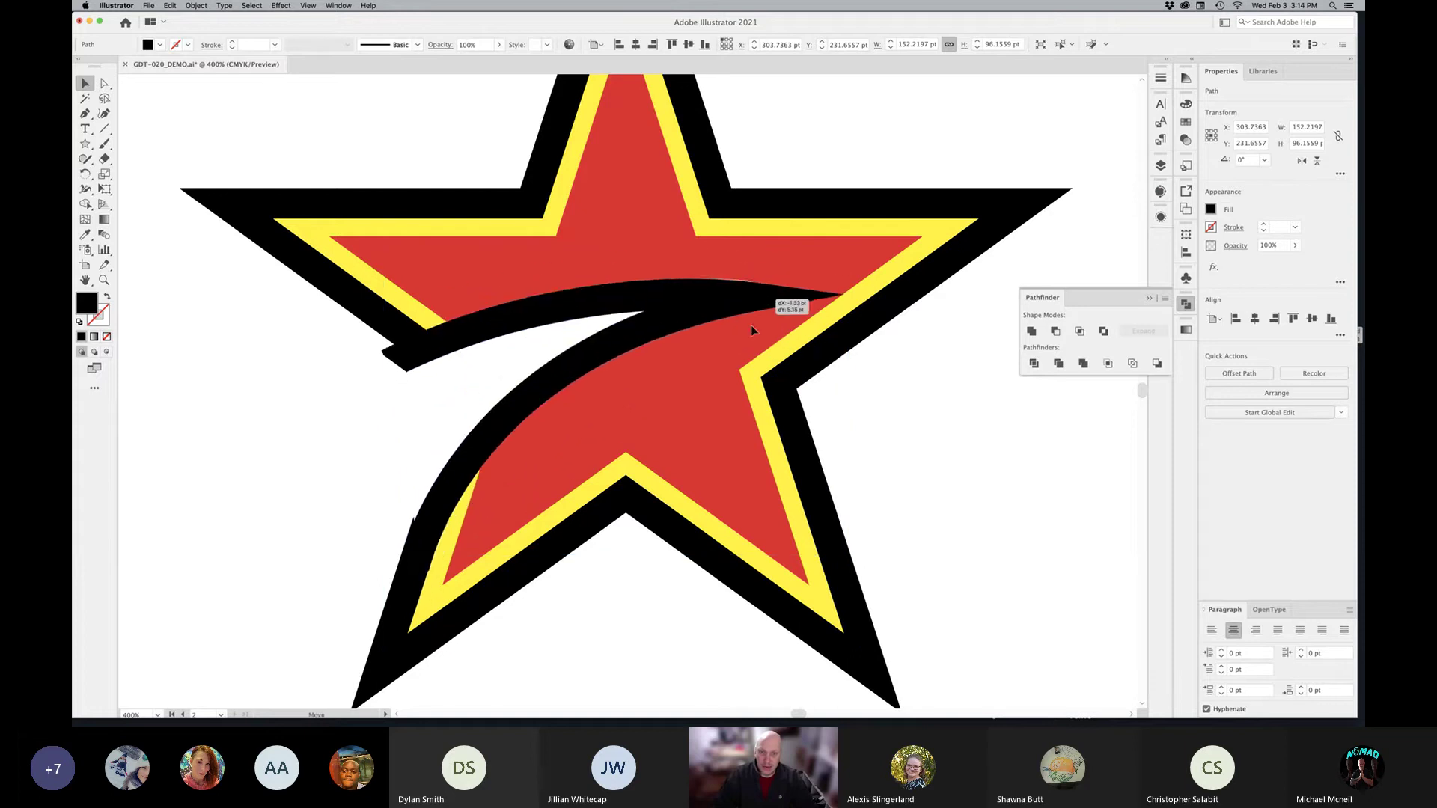
left_click(919, 452)
Step: Unite the black swoosh with the black star outline, test the merged shape by moving it, and undo that move
scroll(603, 374, "down", 2)
scroll(619, 363, "up", 1)
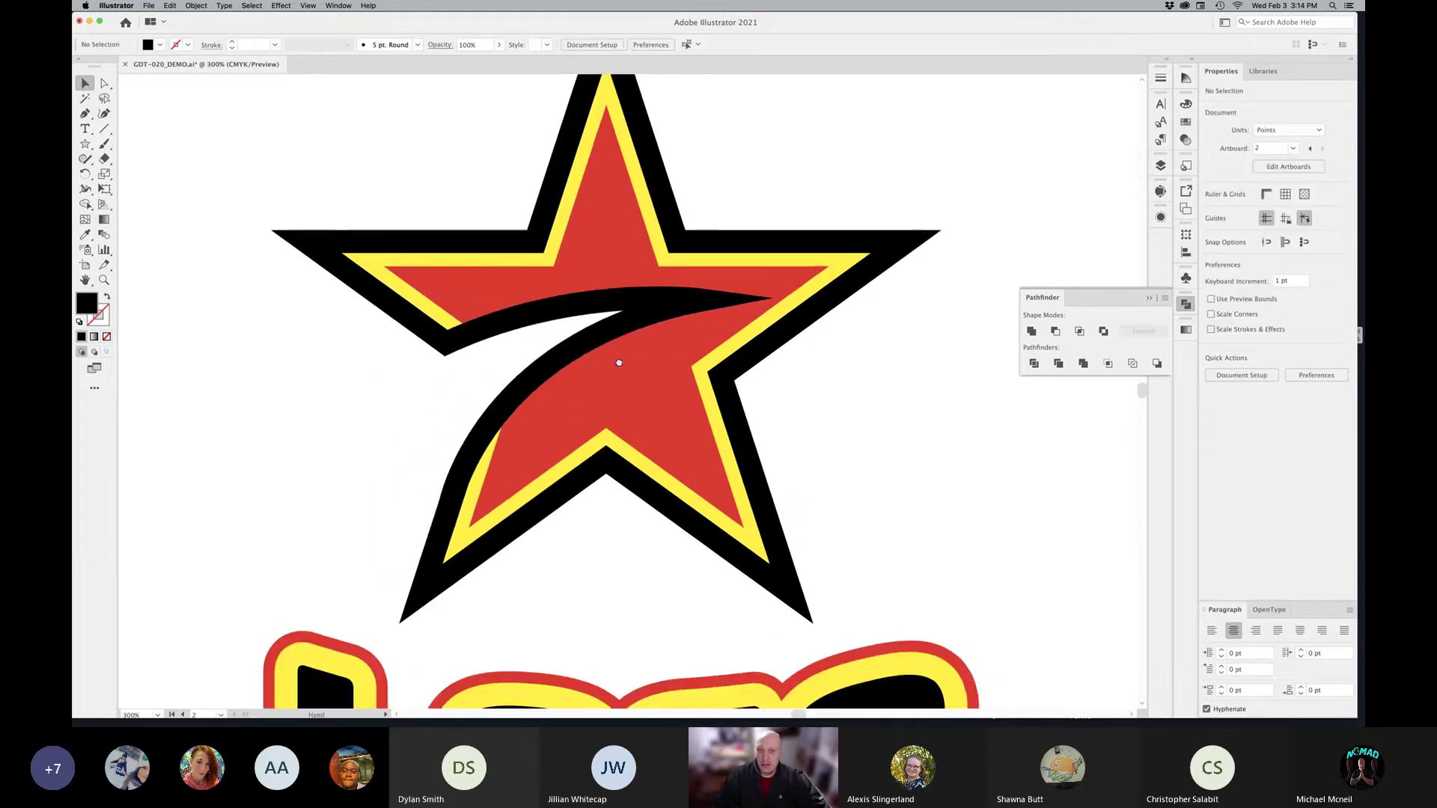
scroll(619, 362, "down", 1)
left_click(451, 330)
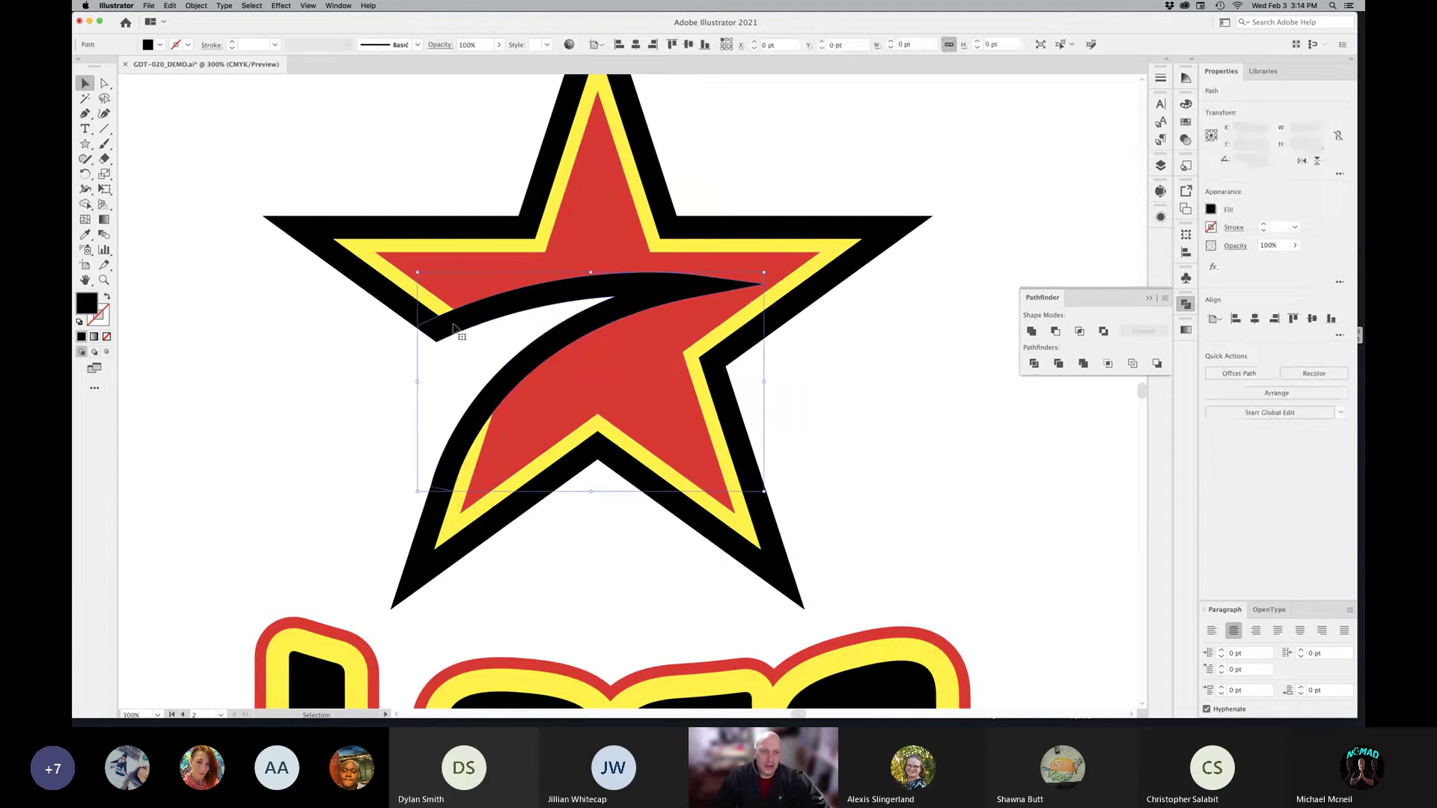
left_click(406, 316, "shift")
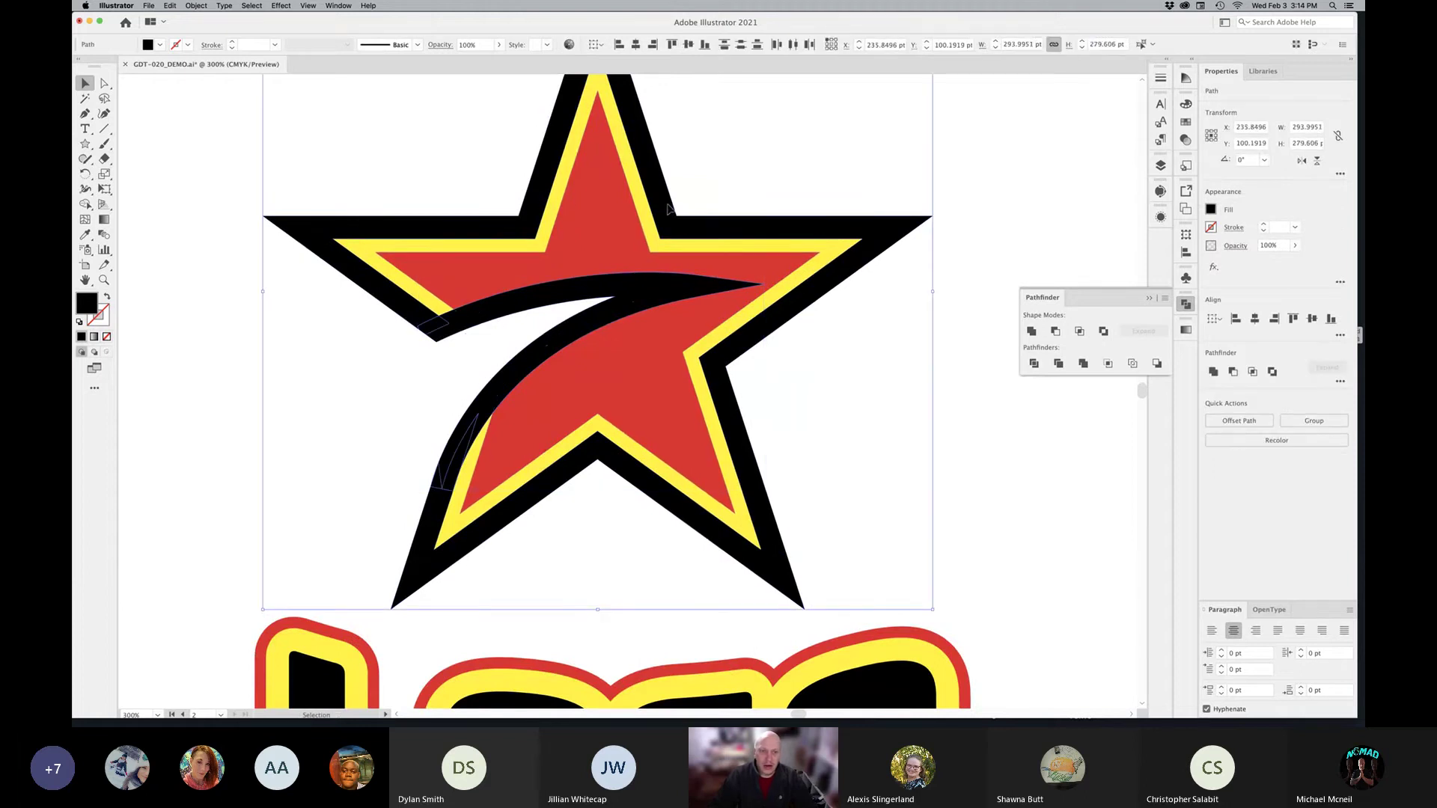
left_click(1032, 332)
left_click_drag(773, 322, 727, 338)
key("super+z")
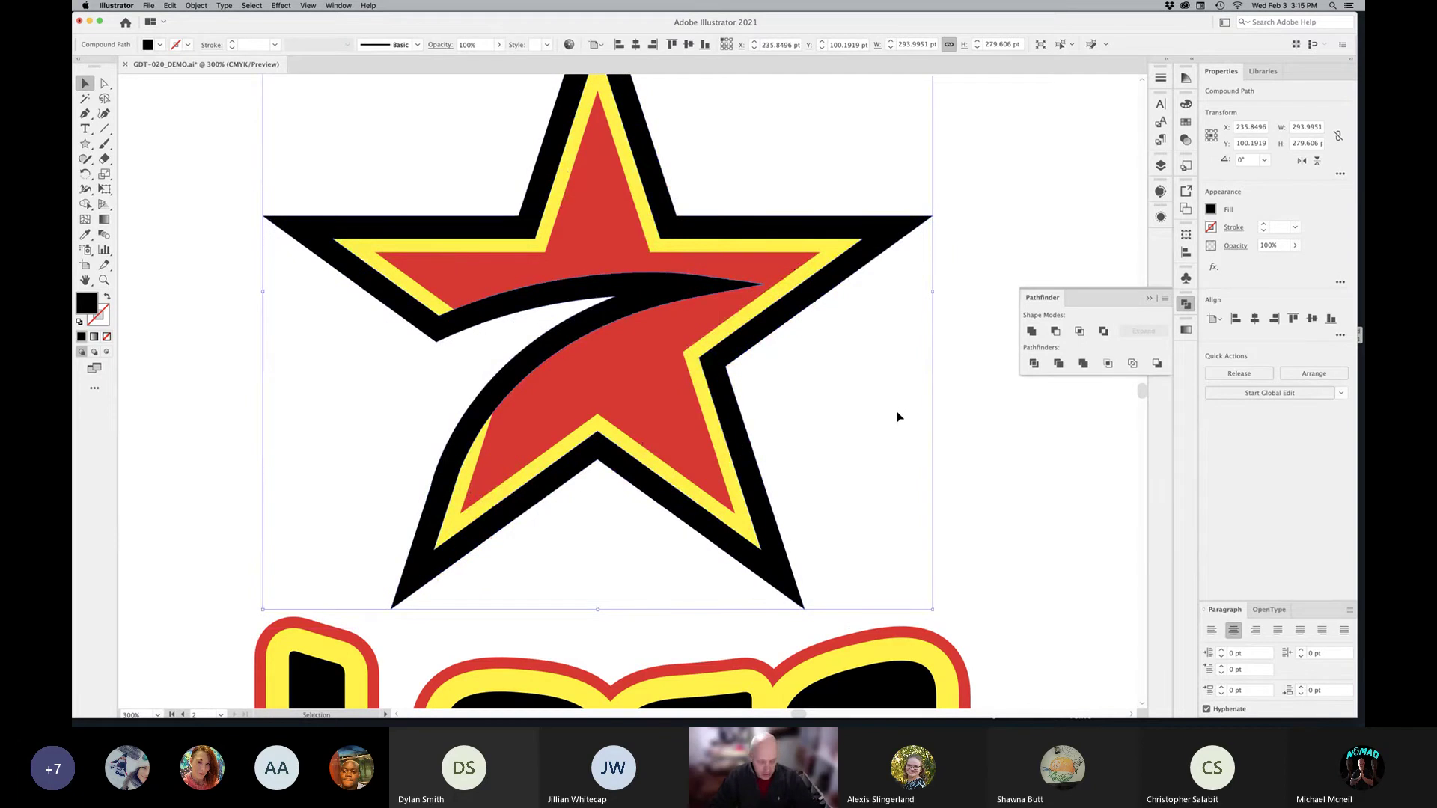
Step: Cut the united black shape out of the yellow star and the red star with Minus Front, keeping a black copy in place
key("a")
key("v")
left_click(833, 252, "shift")
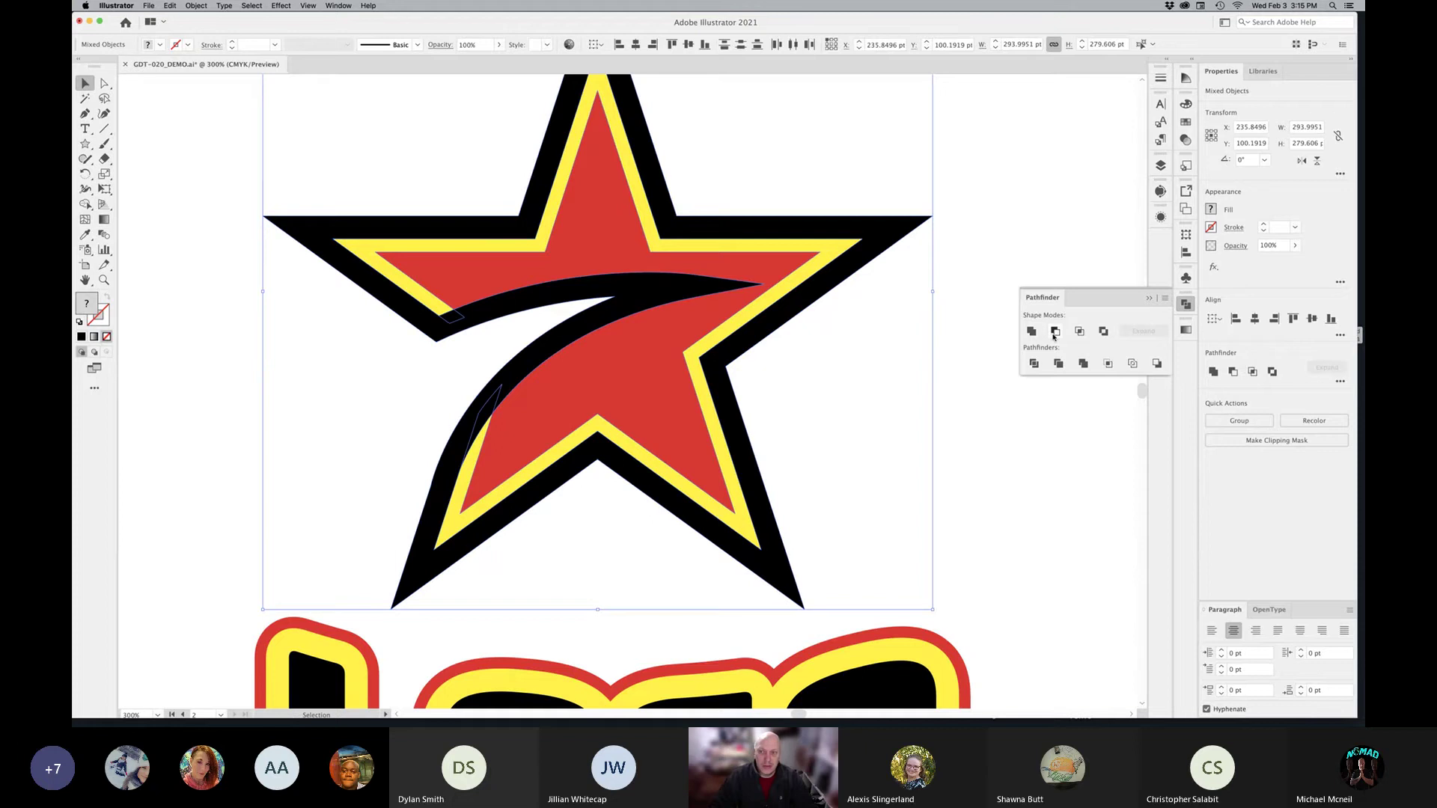
left_click(1055, 331)
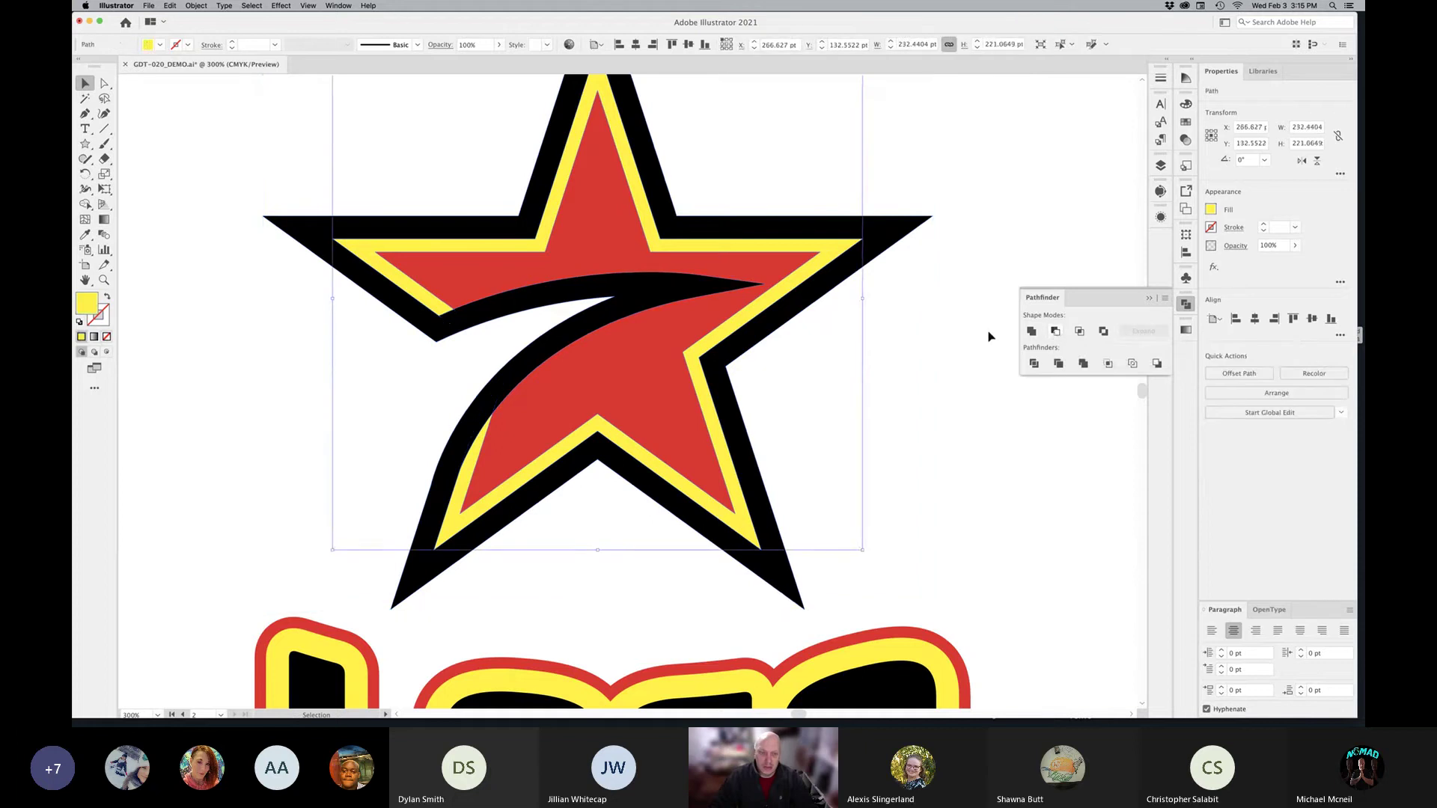
key("super+z")
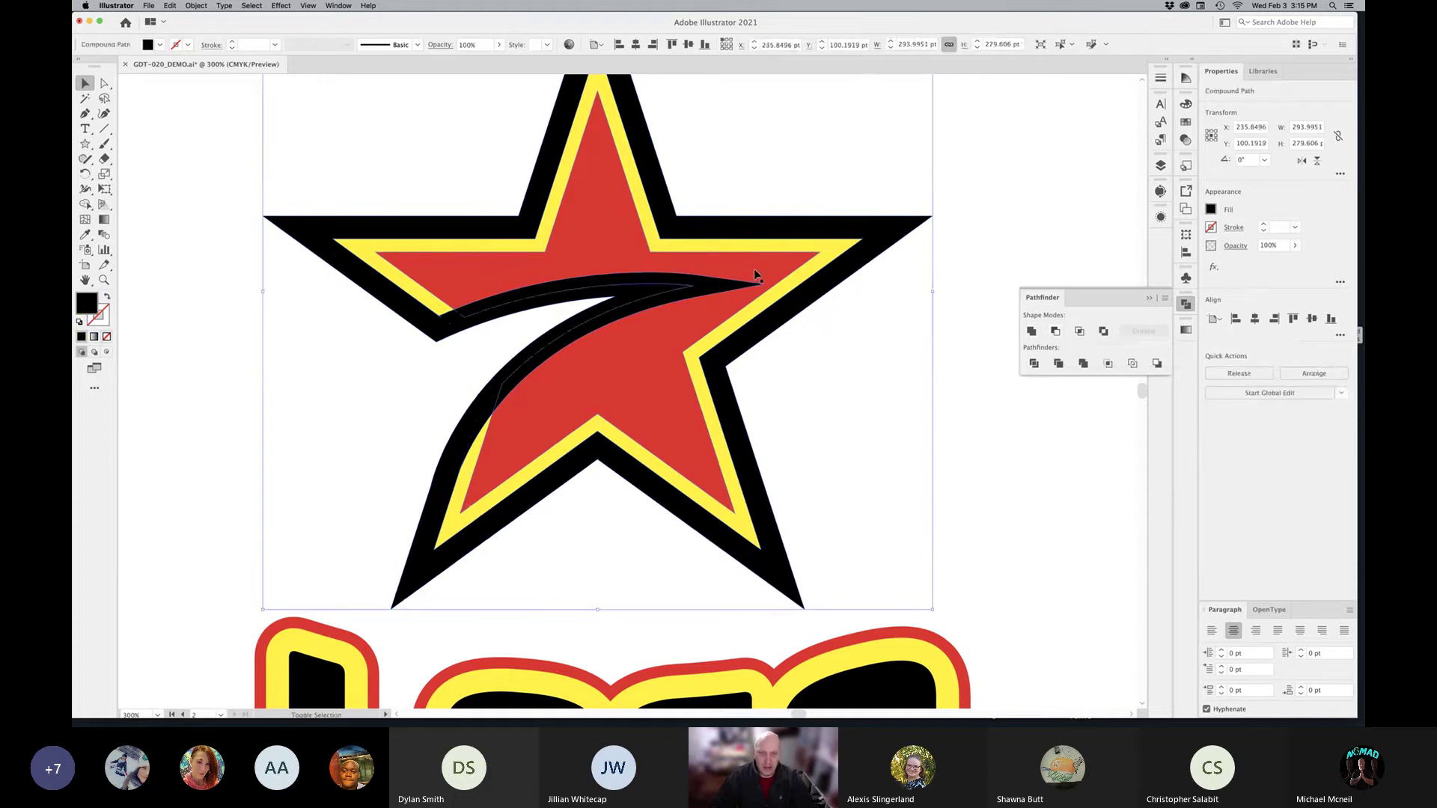
left_click(1055, 331)
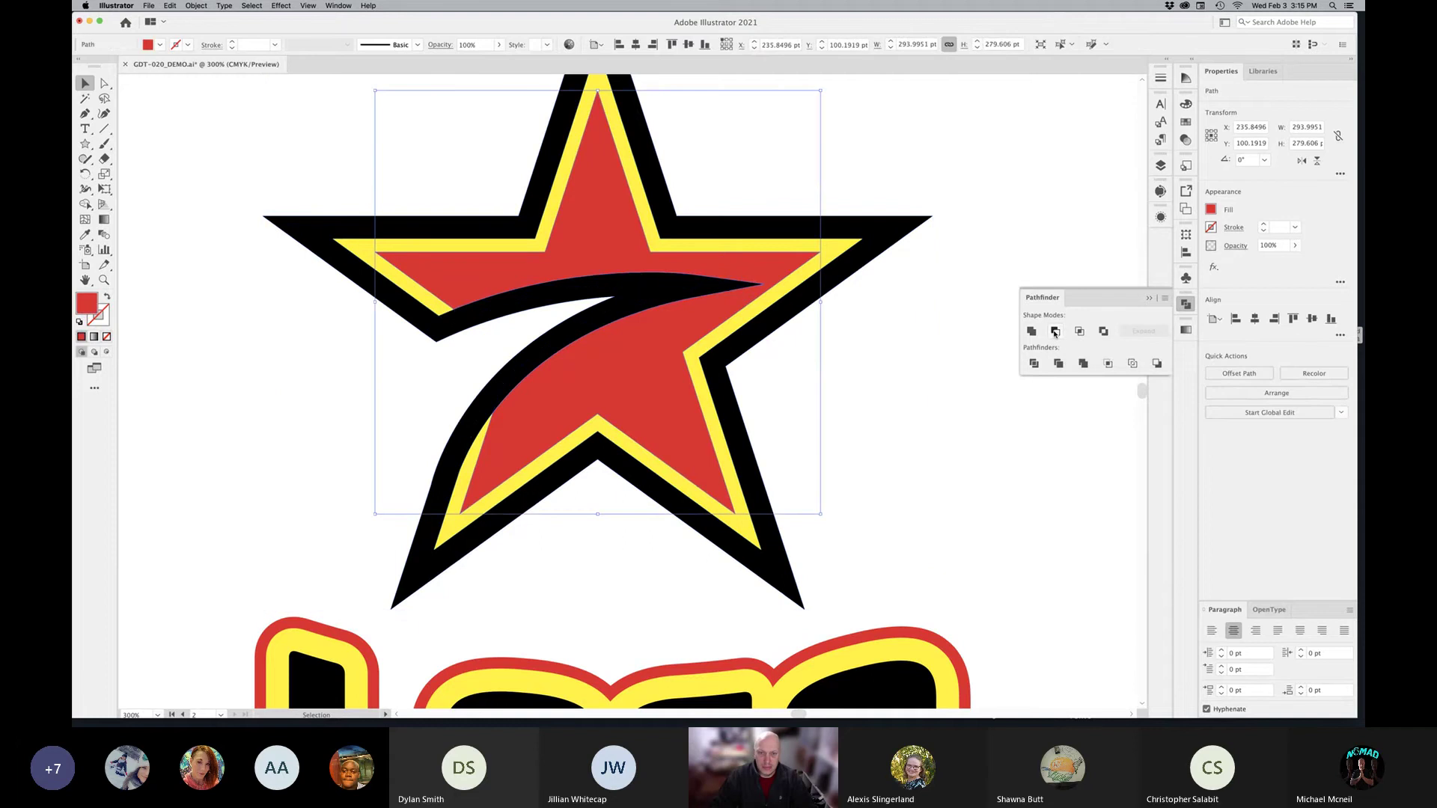
left_click(841, 363)
Step: Pull the black, red and yellow star pieces apart to inspect the cut shapes, and undo the moves
left_click_drag(663, 296, 626, 320)
left_click_drag(596, 257, 610, 238)
key("super+z")
key("super+z")
key("super+z")
key("super+z")
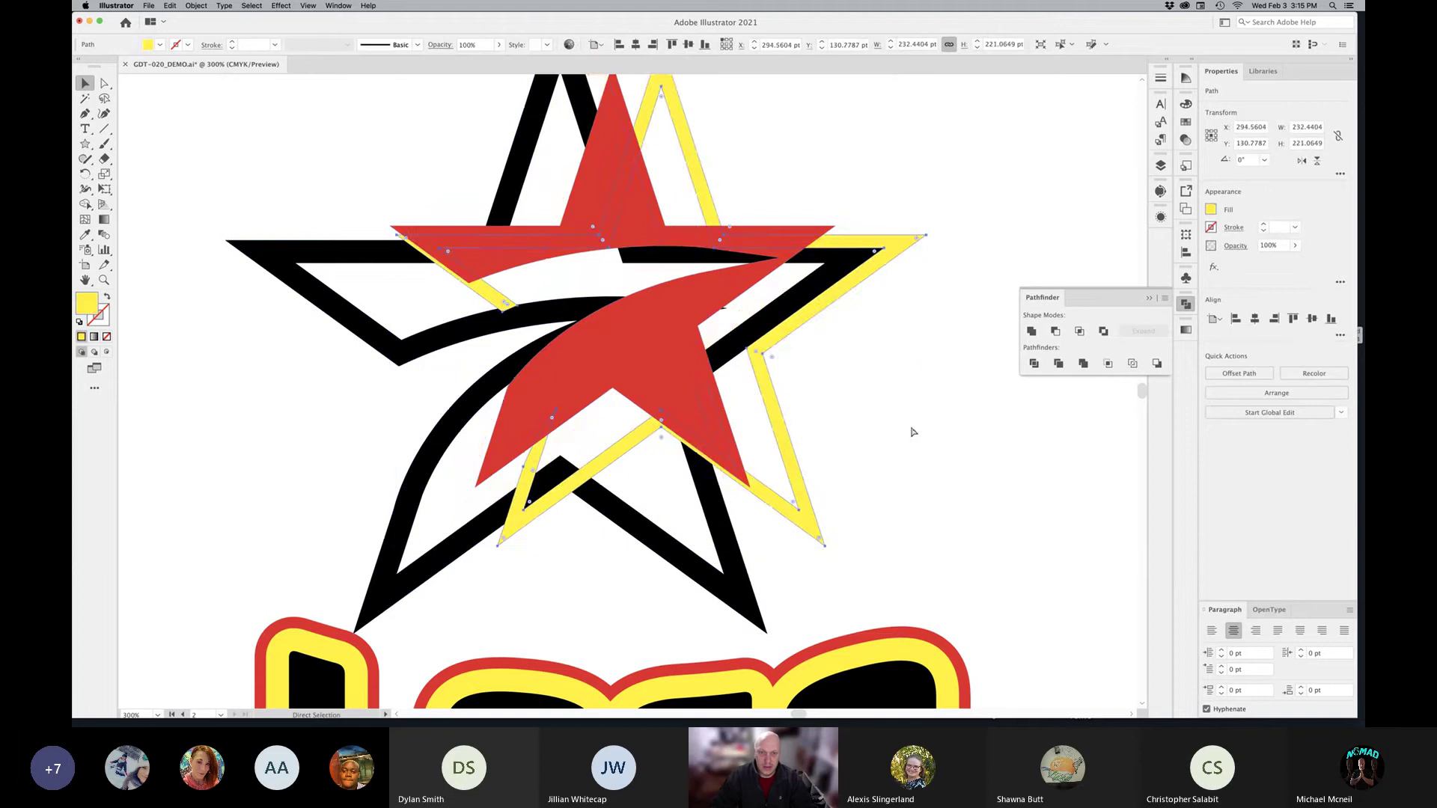
left_click(902, 431)
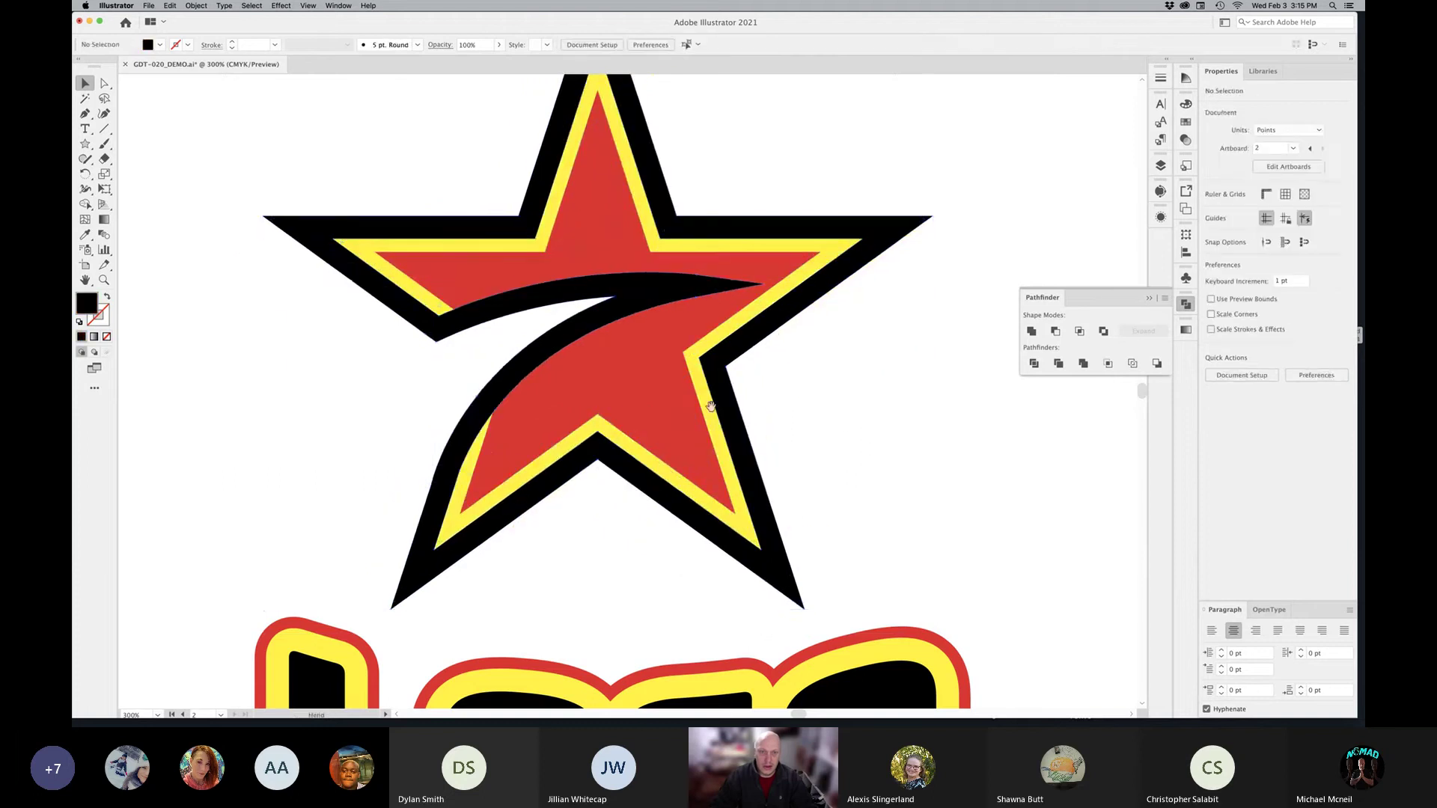
Step: Move all star pieces on the second artboard from Layer 1 to Layer 2, and toggle Layer 1's visibility to check
left_click(689, 407, "alt+super")
left_click(689, 407, "alt+super")
left_click(689, 407, "alt+super")
left_click_drag(688, 406, 826, 410)
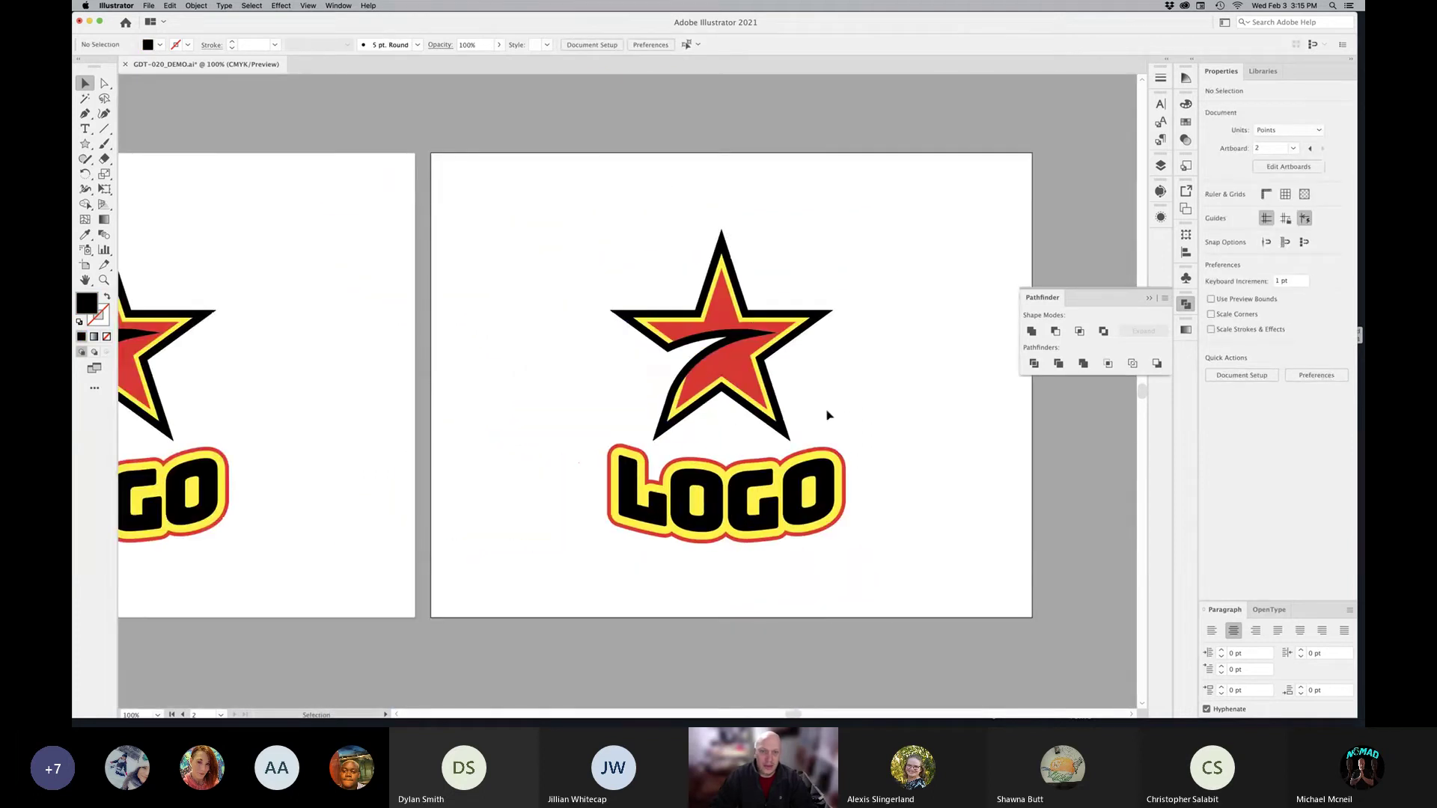
left_click_drag(594, 513, 868, 342)
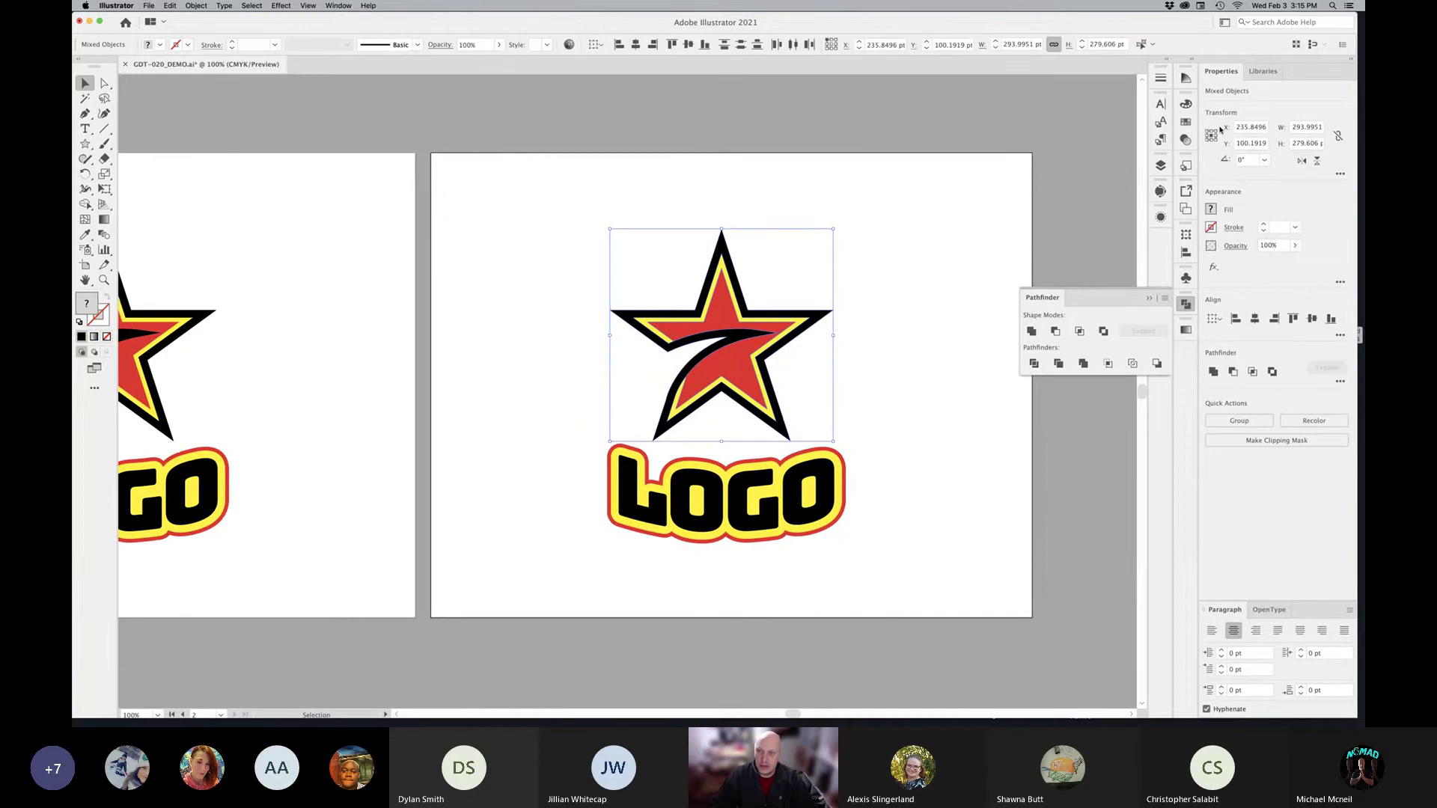
left_click(1160, 165)
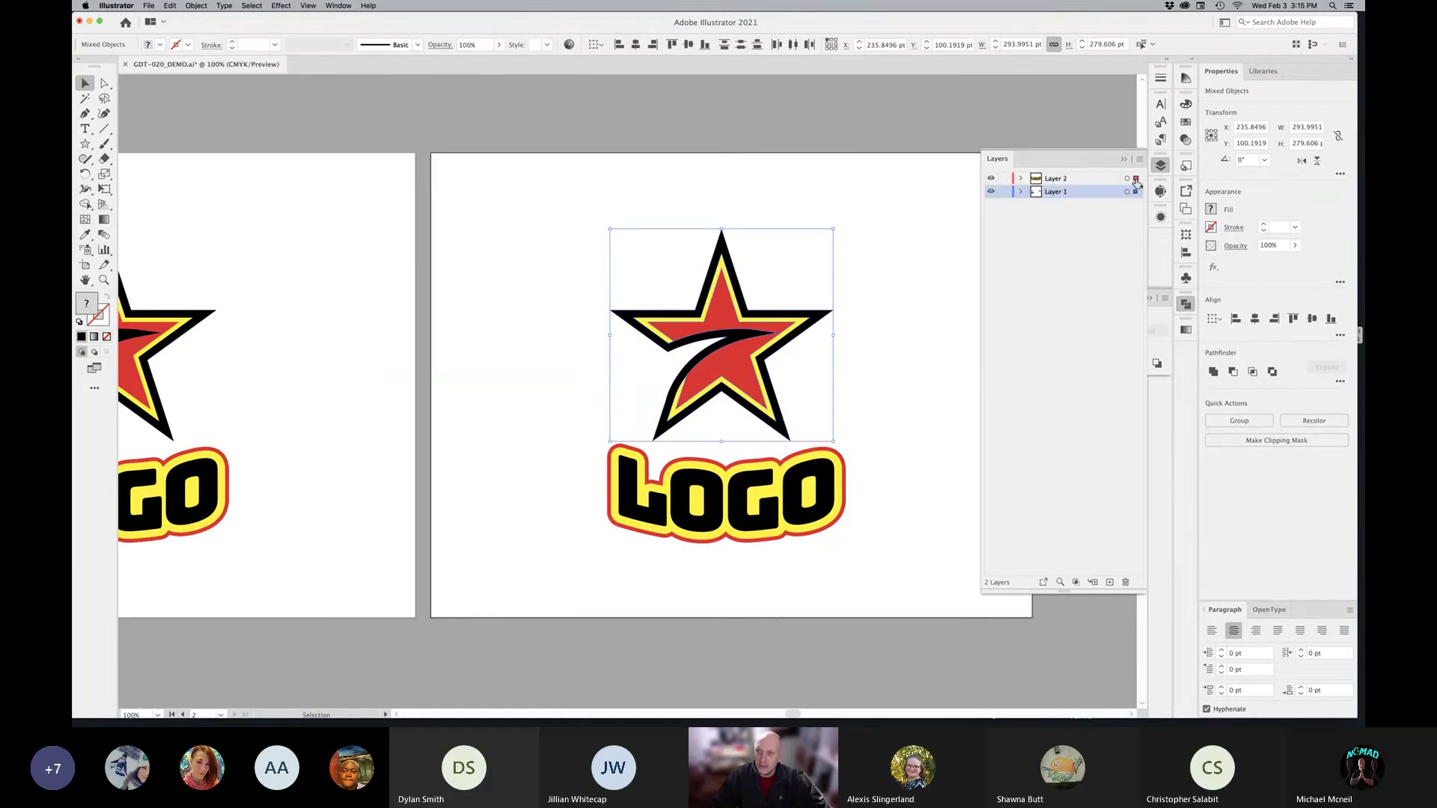
left_click_drag(1135, 183, 1135, 179)
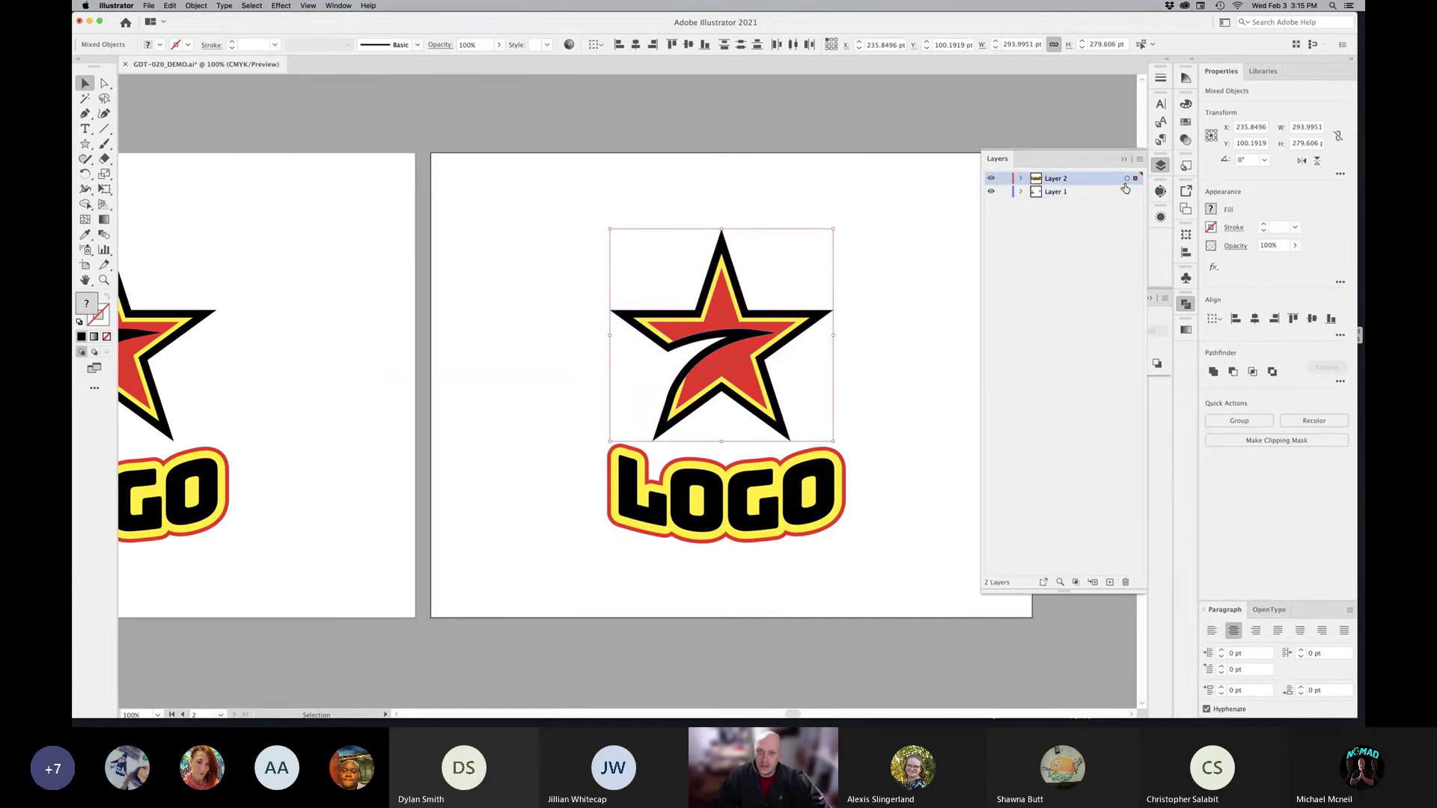
left_click(991, 192)
left_click(990, 192)
Step: Compare the paths of the original and finalized logos in Outline view, and return to Preview
left_click_drag(796, 257, 999, 249)
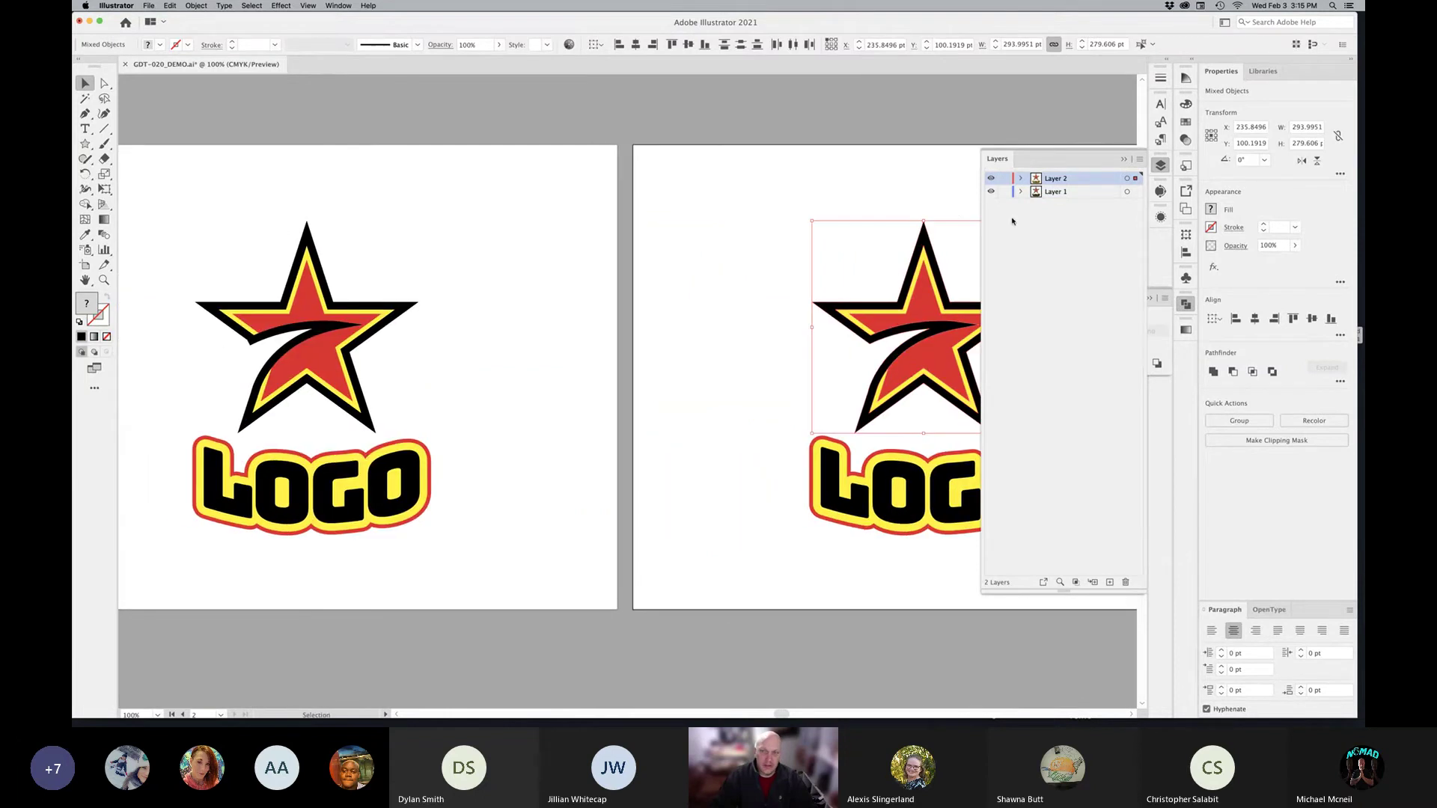
left_click(778, 258)
key("super+y")
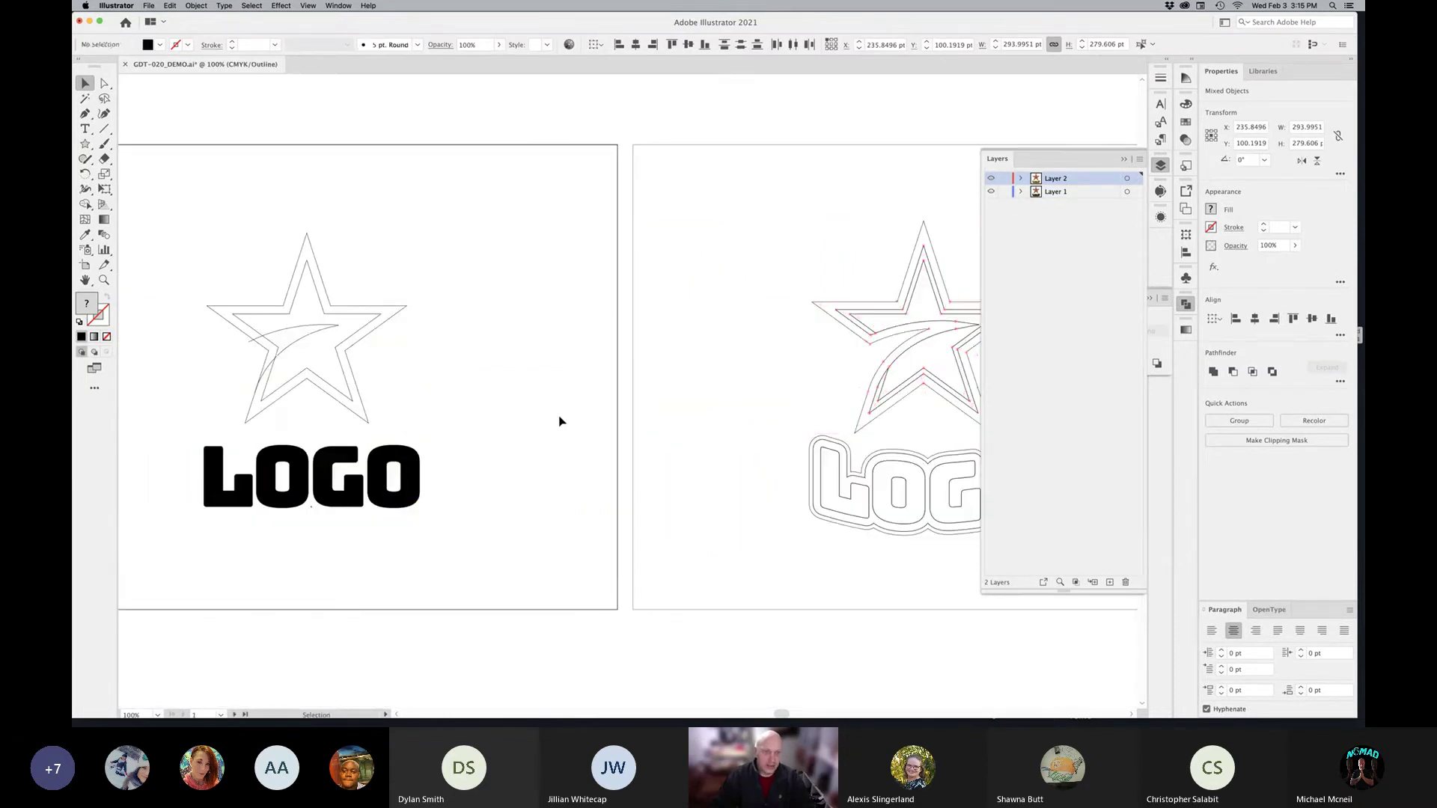
left_click_drag(594, 421, 274, 393)
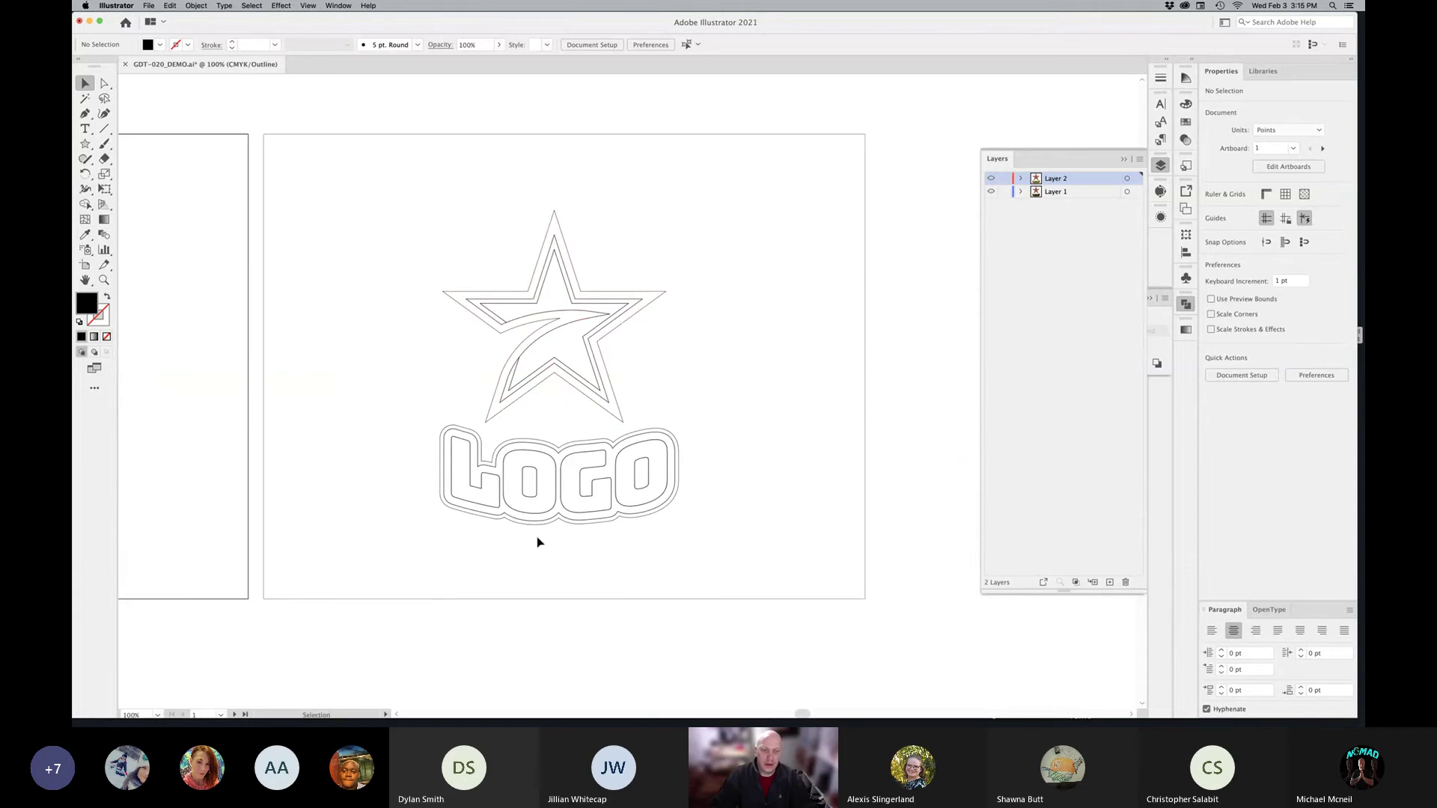
left_click_drag(482, 545, 515, 565)
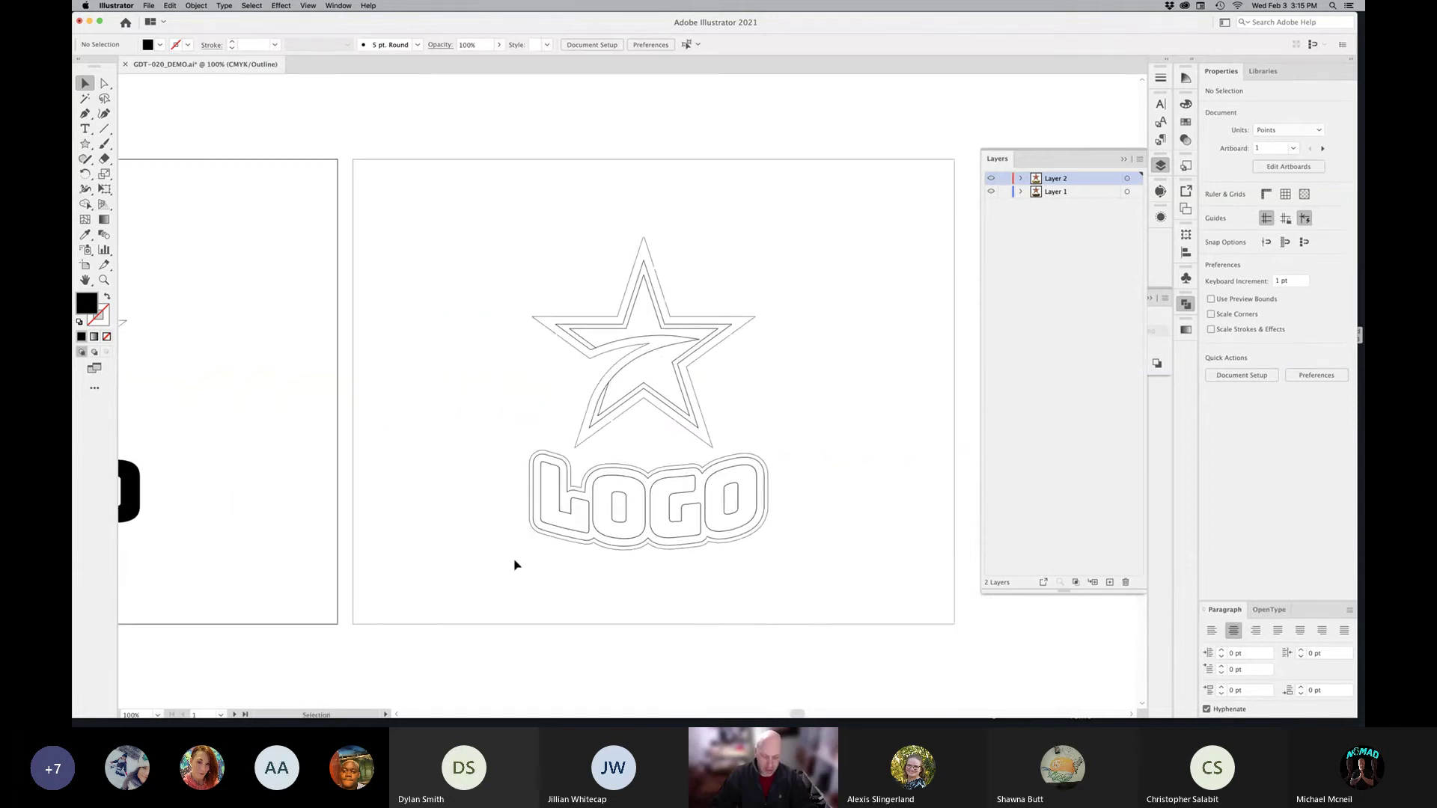
key("super+y")
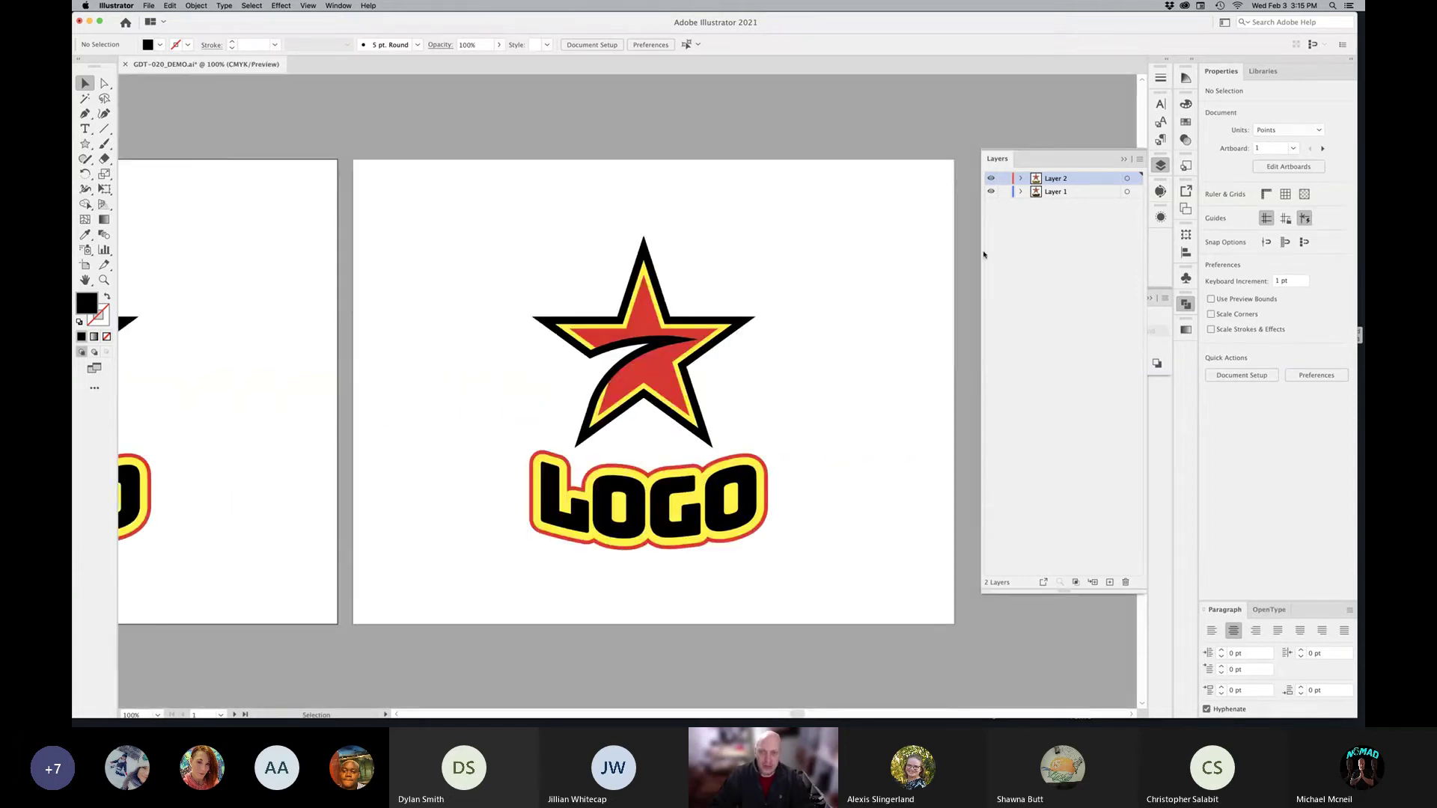
Step: Hide and lock Layer 1, and group all red shapes of the logo, selecting them by same fill color
left_click(991, 193)
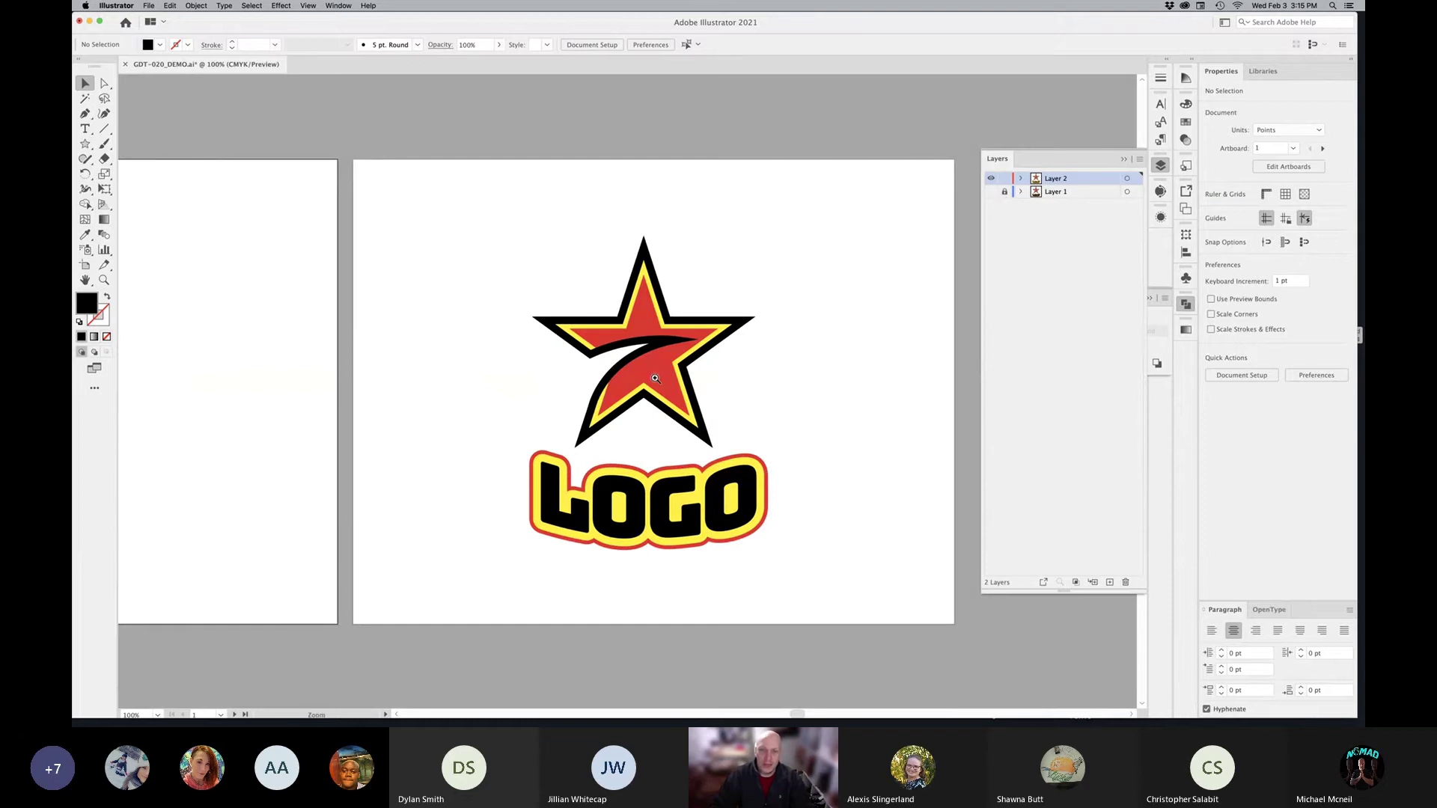
key("super+space")
left_click_drag(670, 431, 767, 445)
left_click(641, 322)
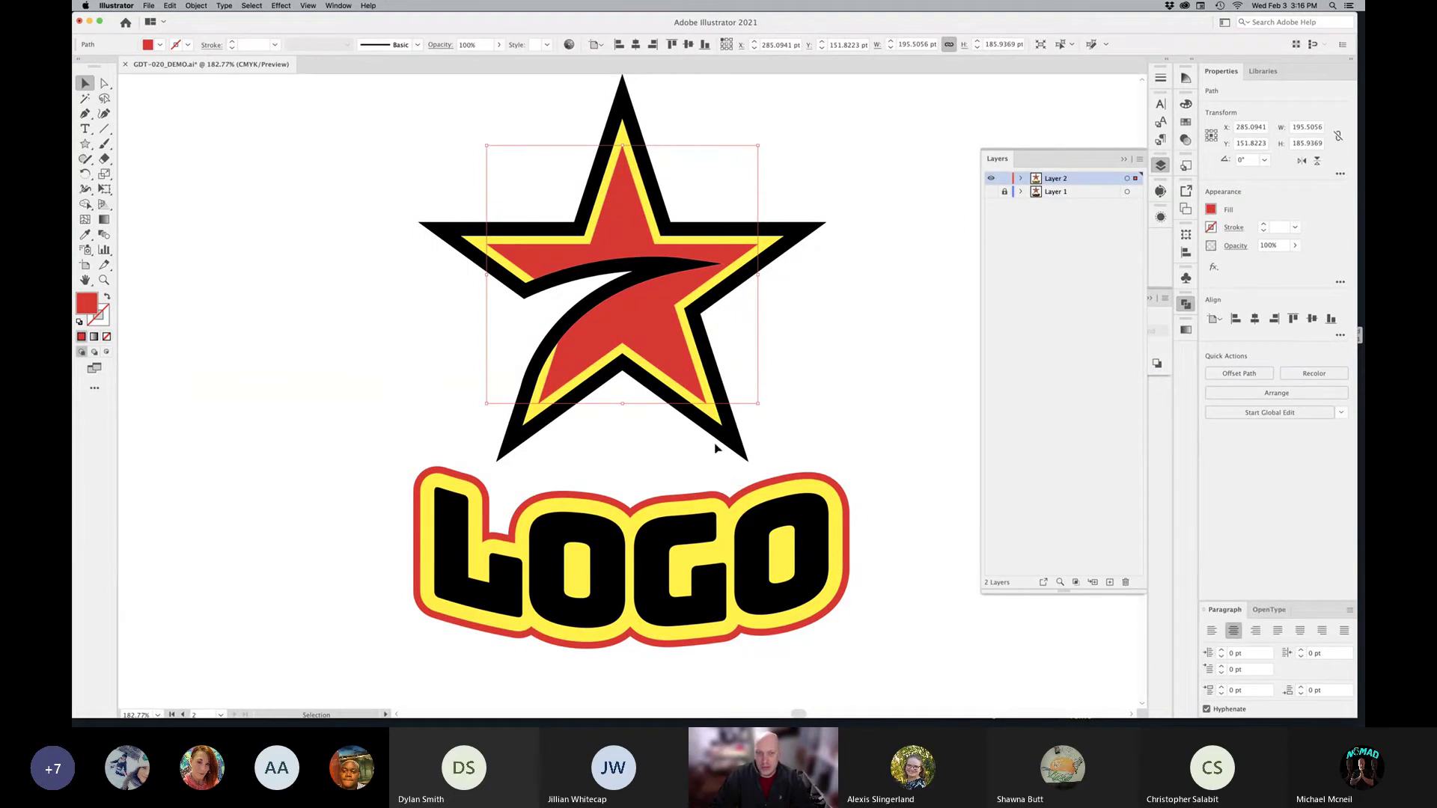
left_click(253, 6)
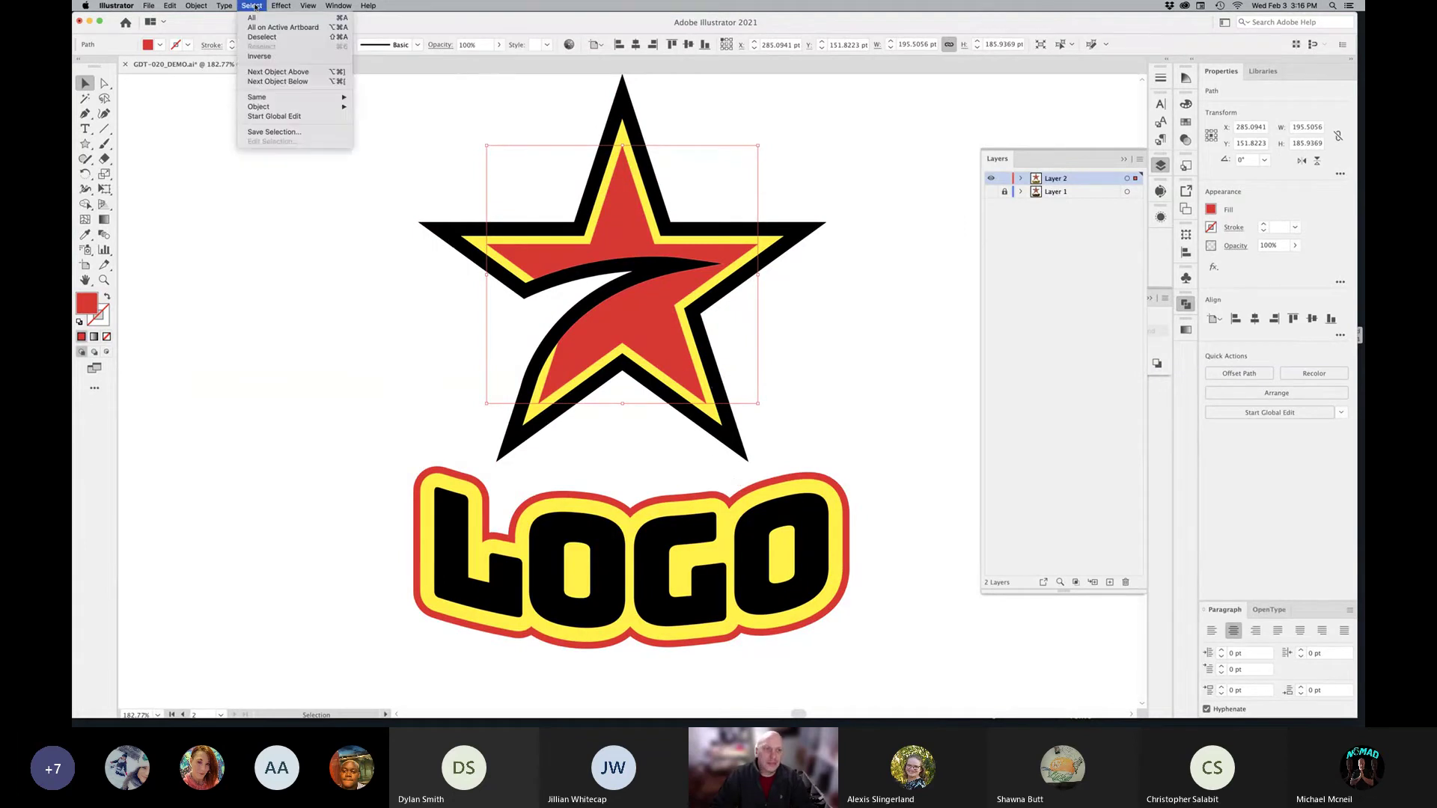
mouse_move(292, 97)
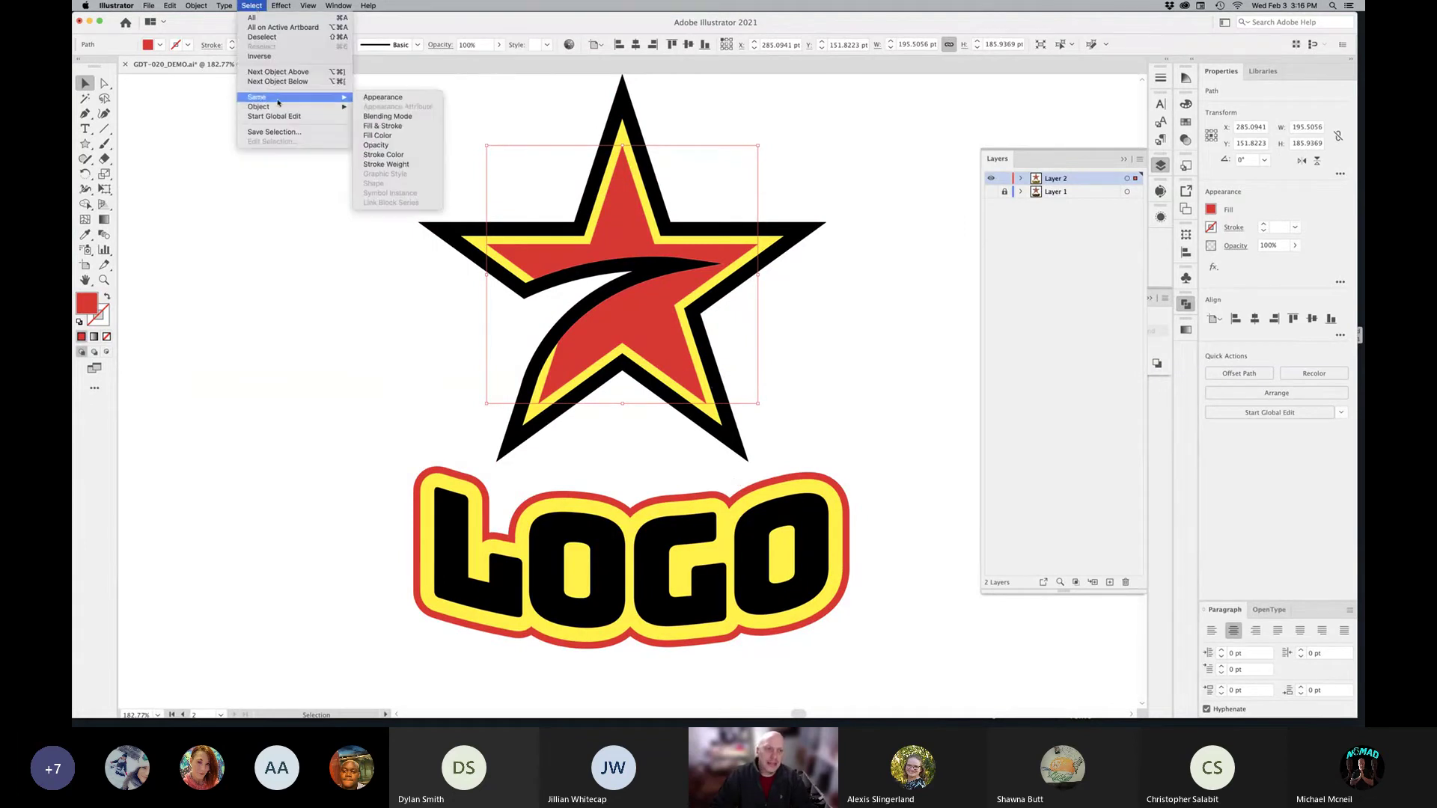
left_click(376, 136)
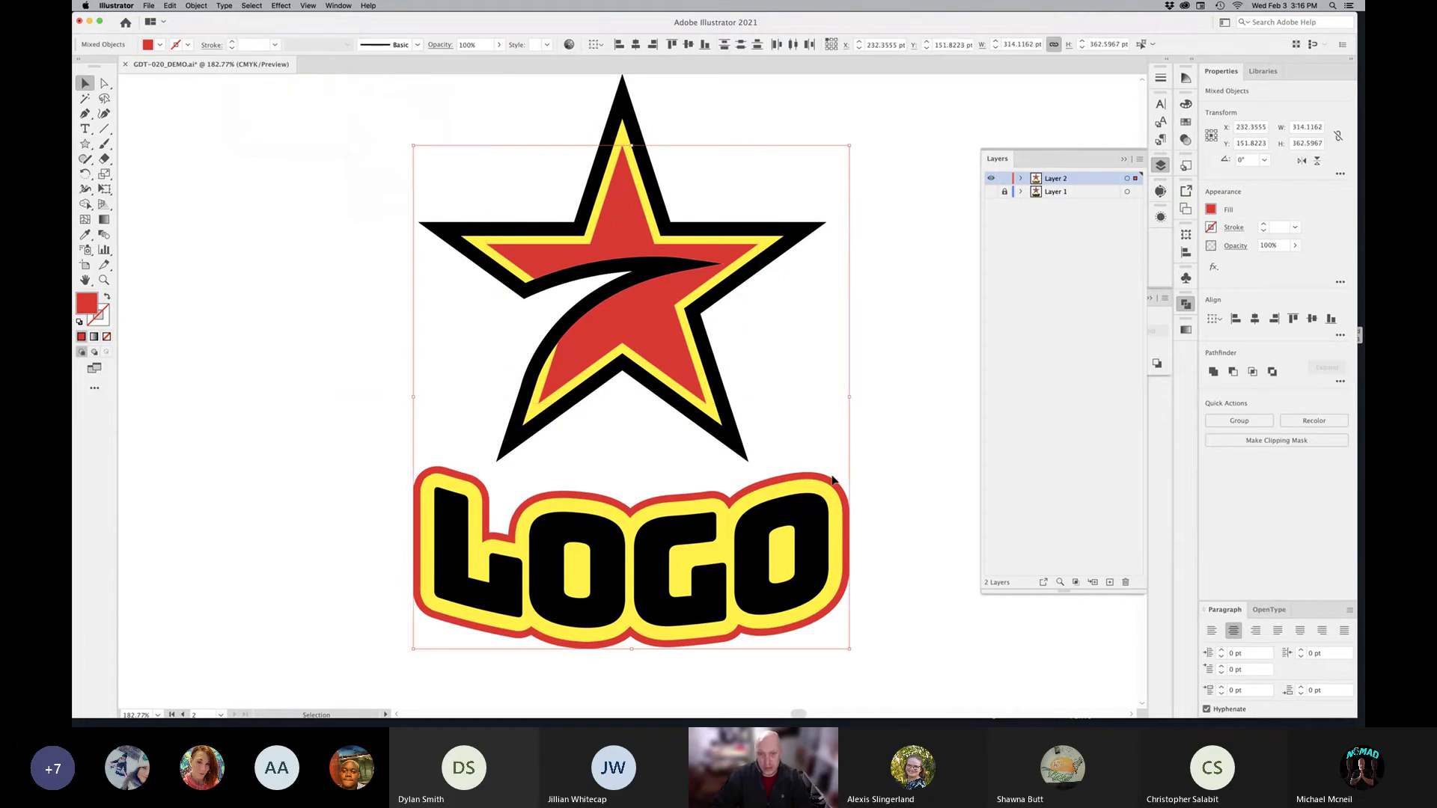
left_click_drag(829, 485, 620, 438)
key("super+z")
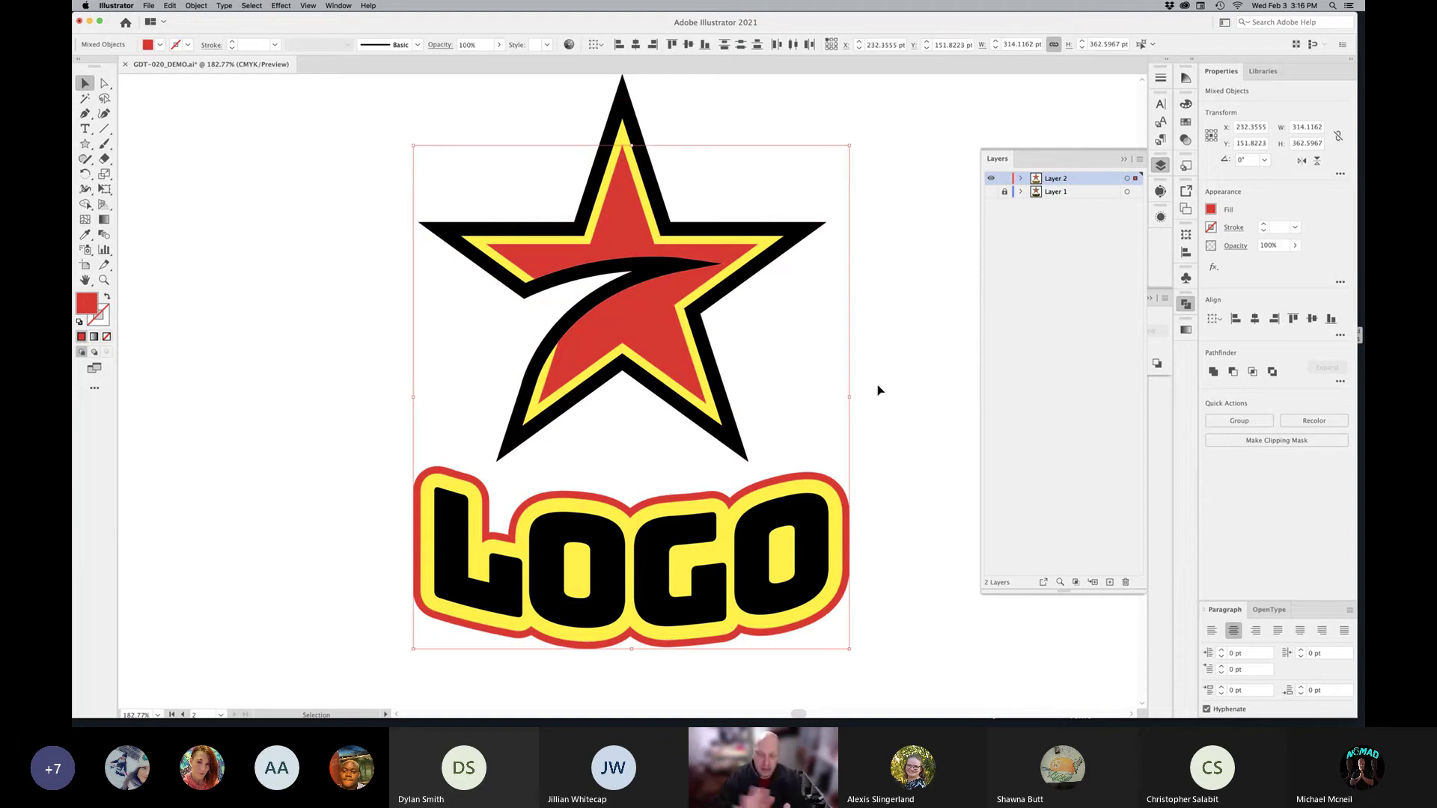
key("super+g")
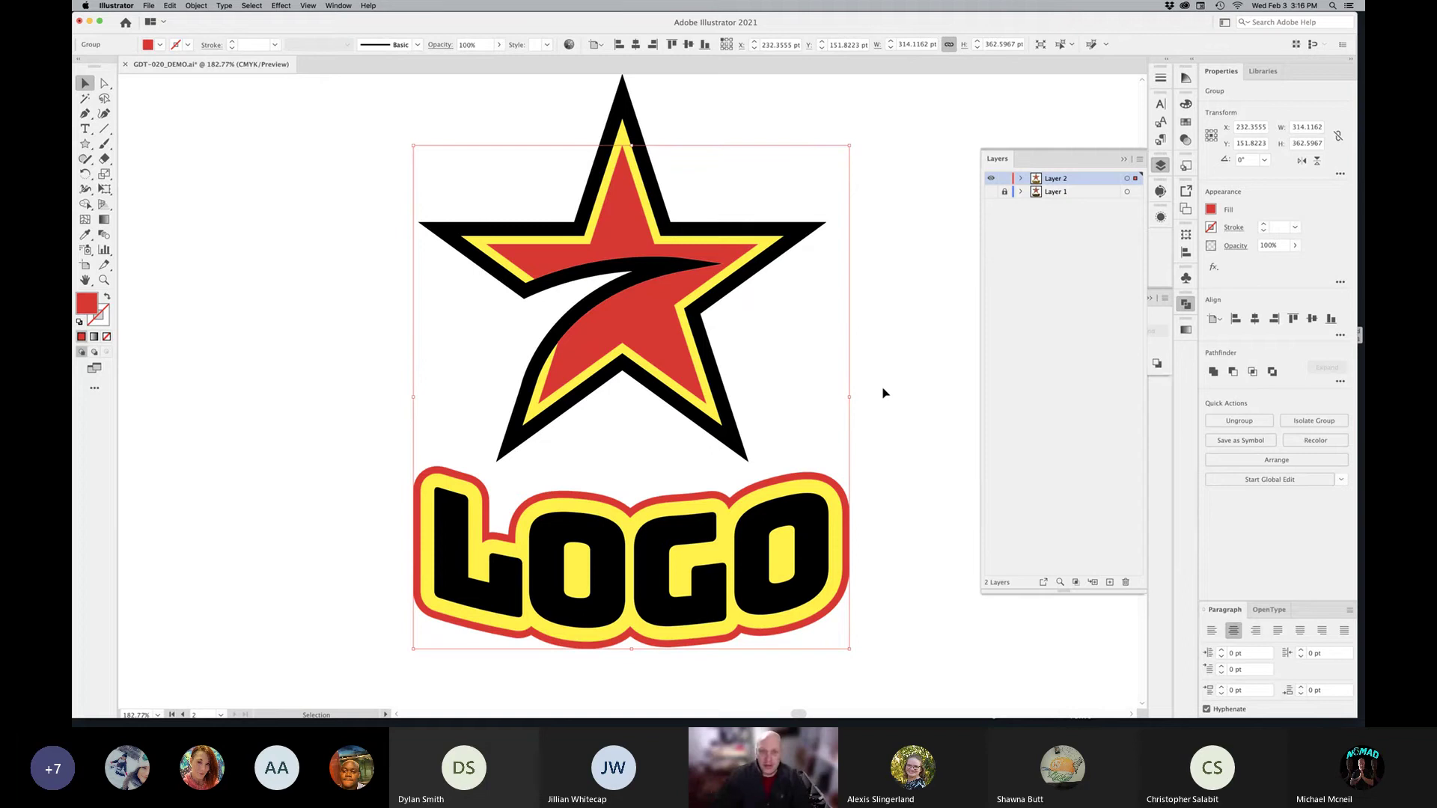
left_click(883, 393)
Step: Group all yellow shapes of the star and lettering, selecting them by same fill color
left_click(713, 419)
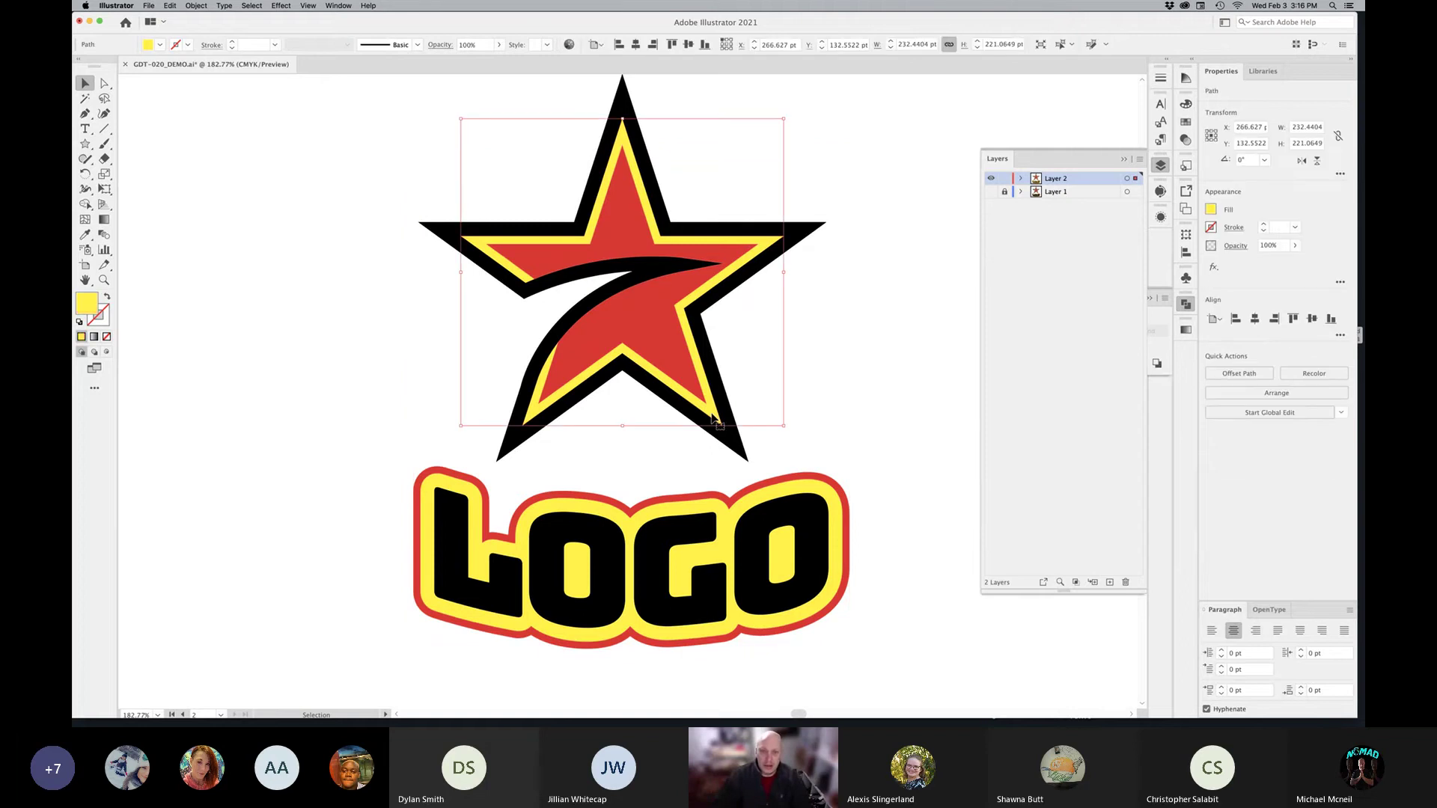
left_click(264, 6)
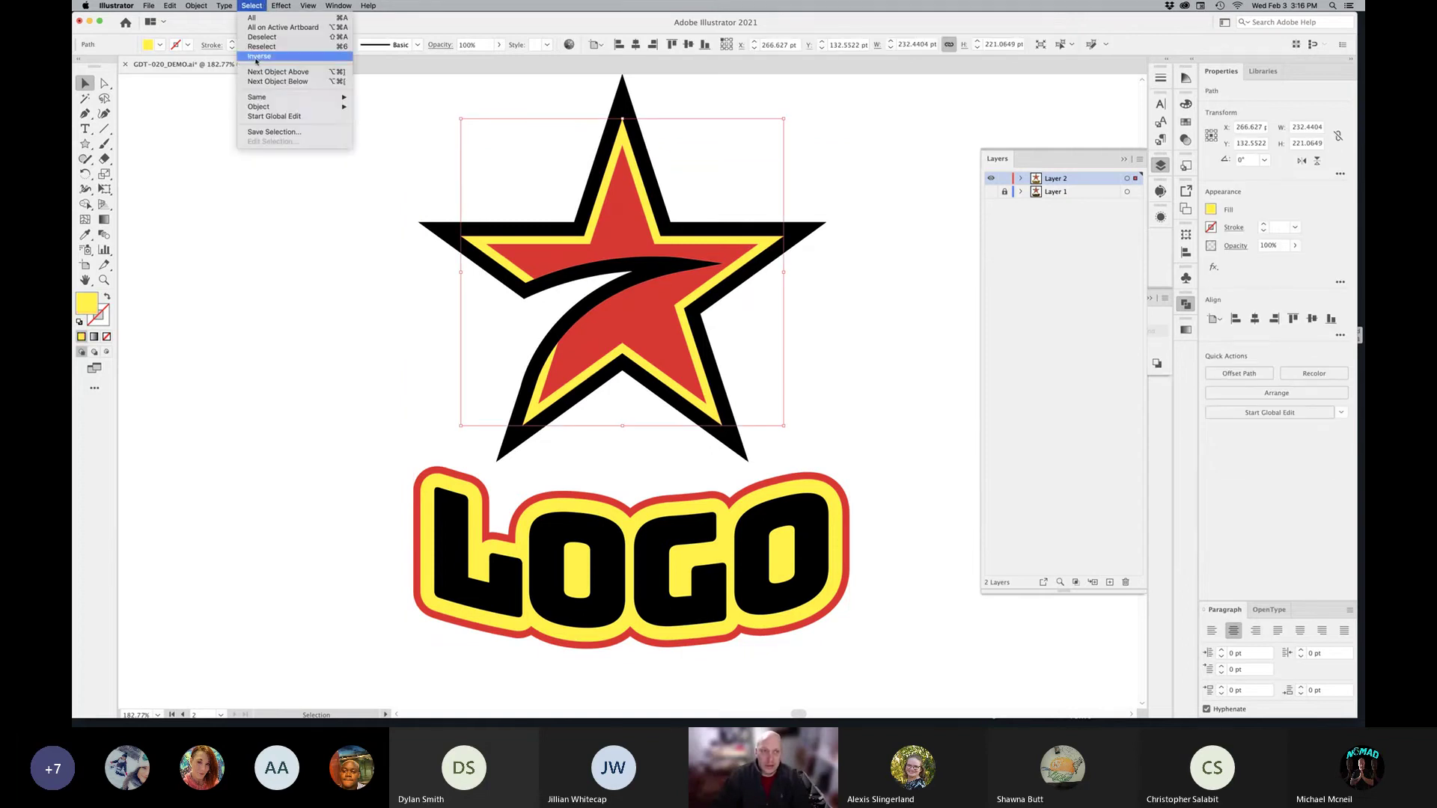
mouse_move(329, 97)
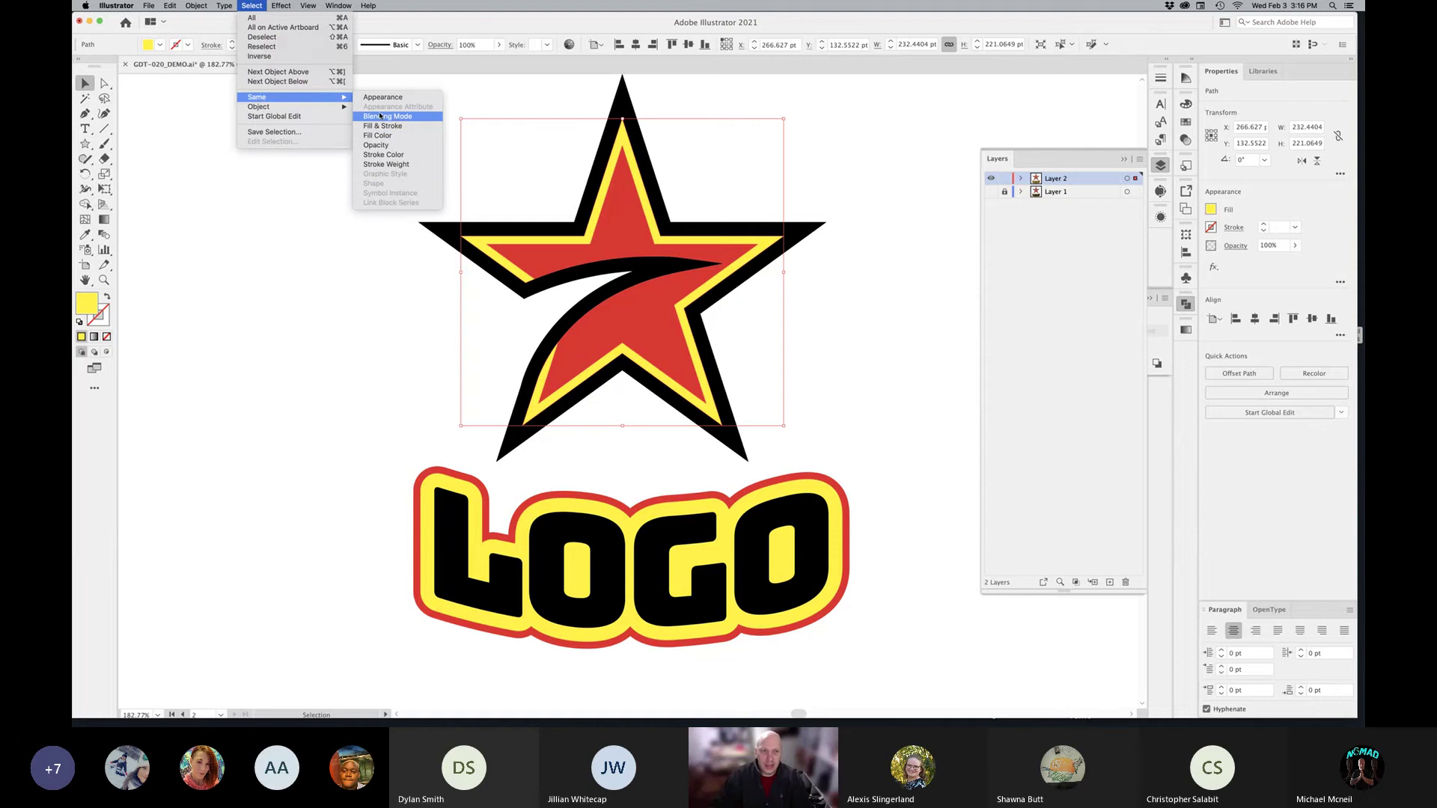
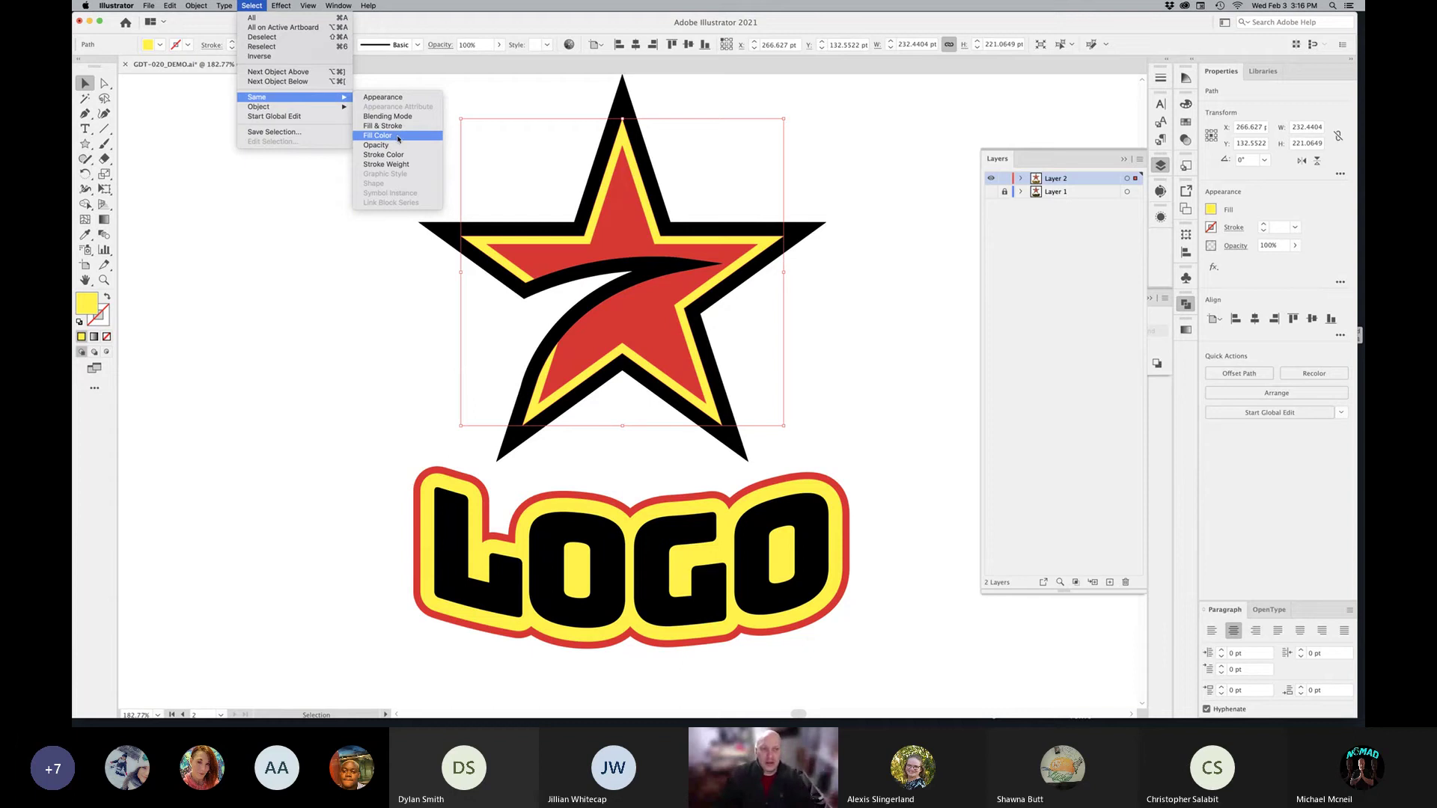
left_click(398, 137)
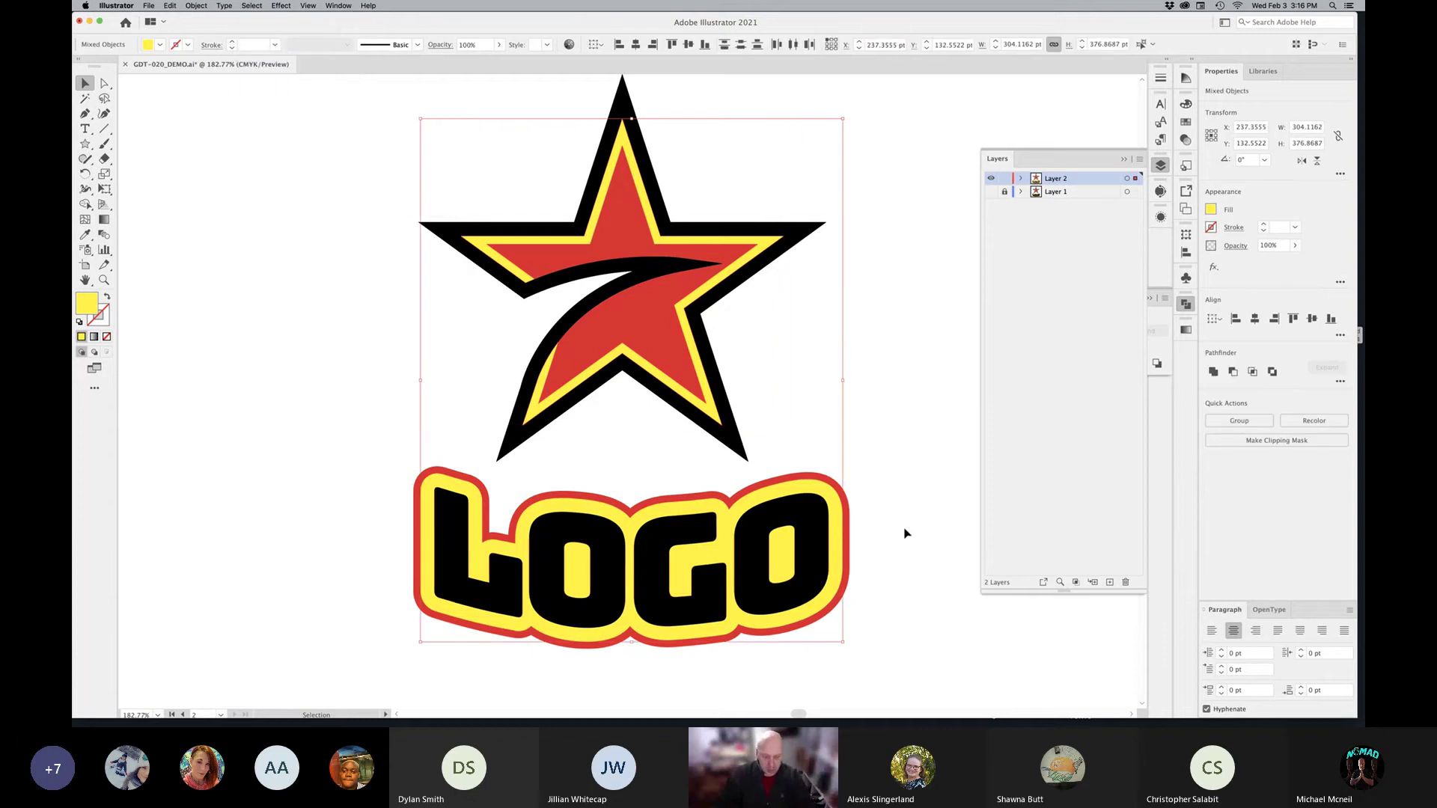
key("super+g")
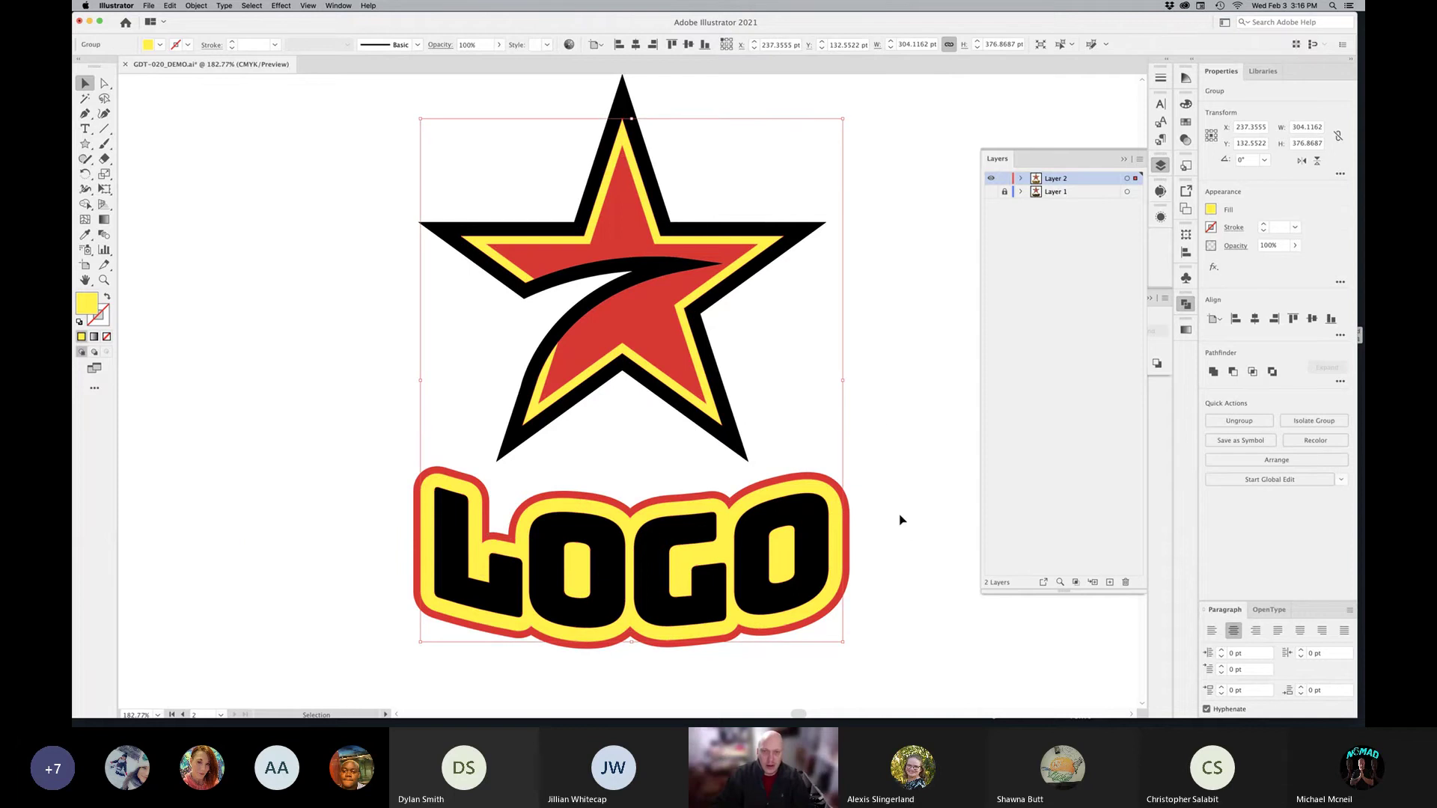
left_click(878, 418)
Step: Group the black star outline with the black LOGO lettering and deselect the group
left_click(733, 443)
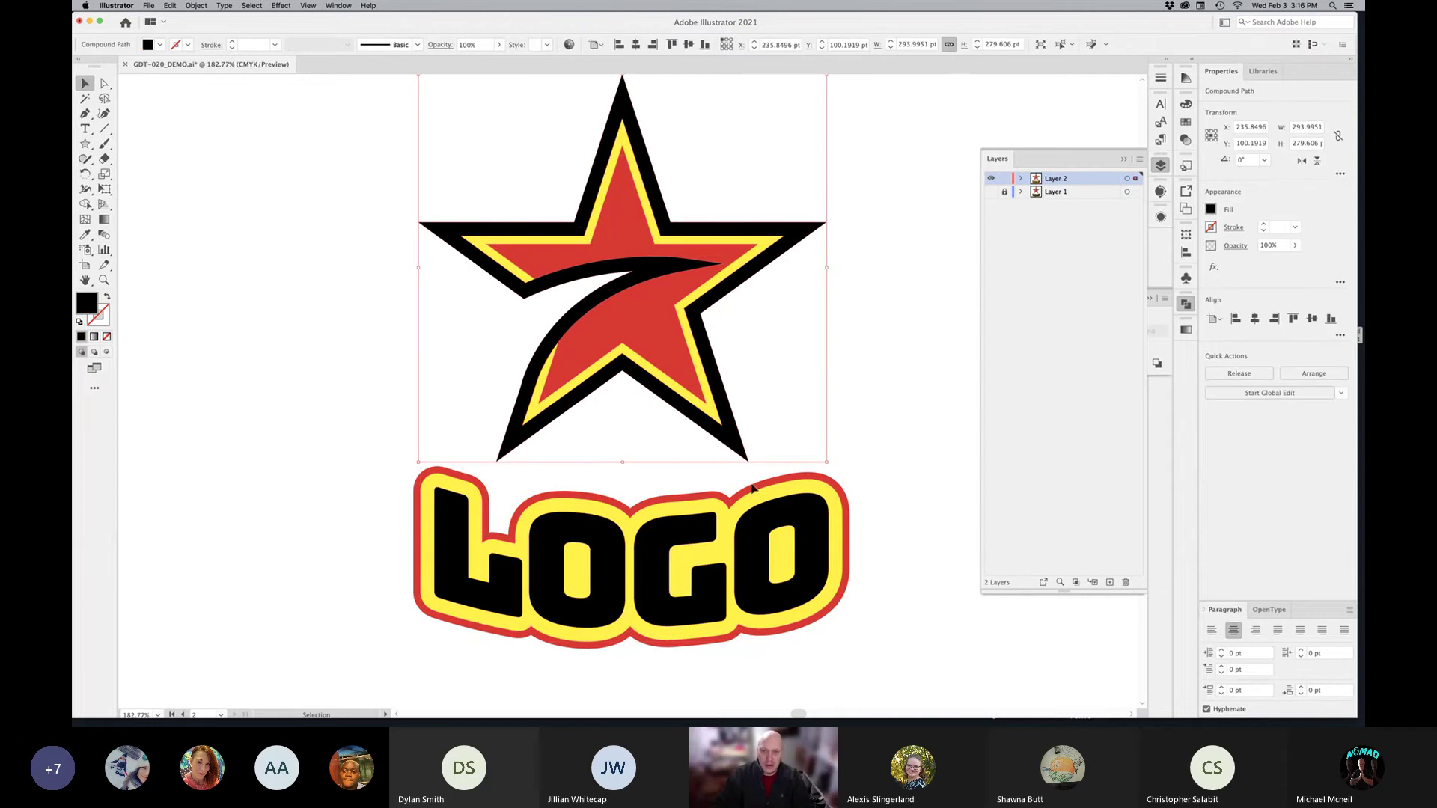
left_click(816, 522, "shift")
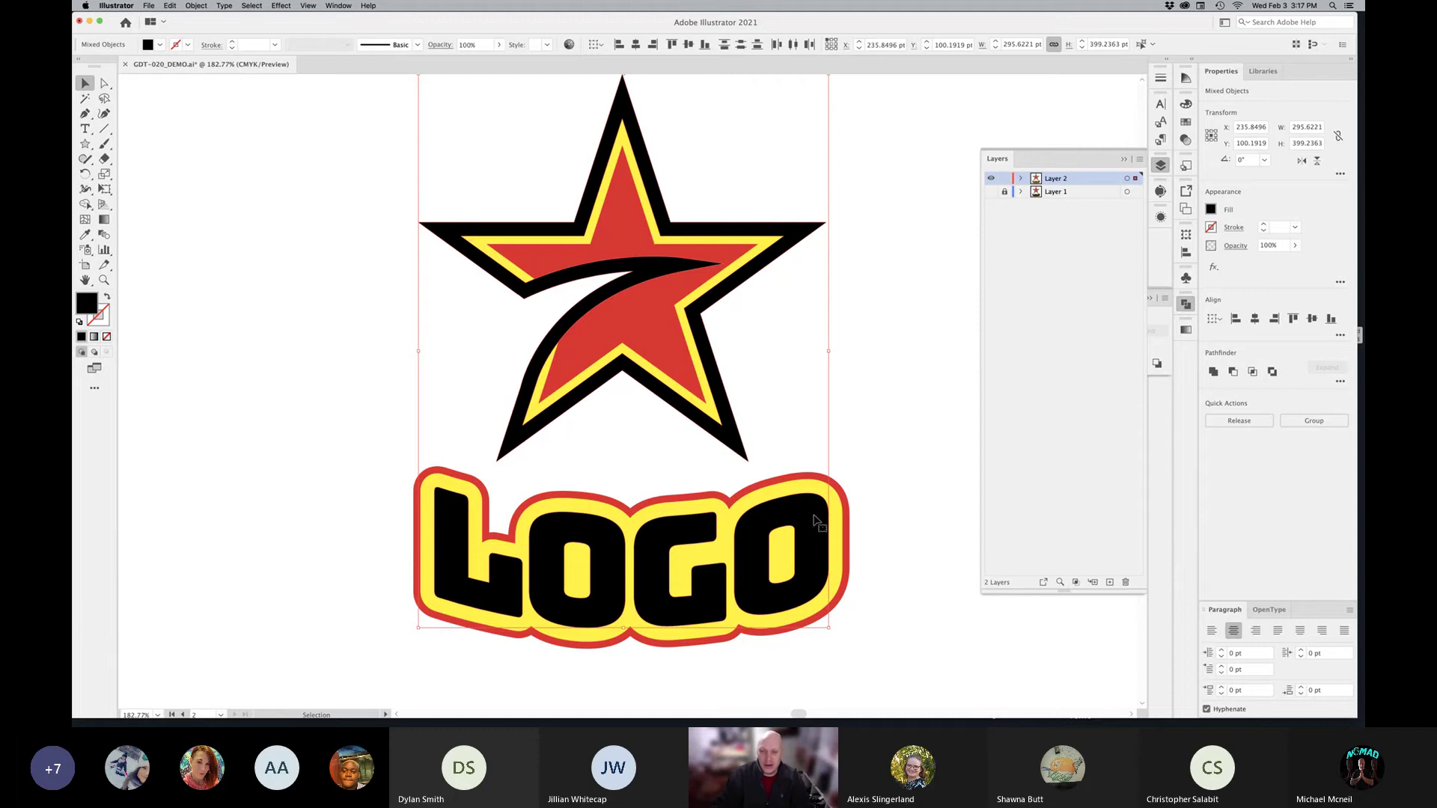
key("super+g")
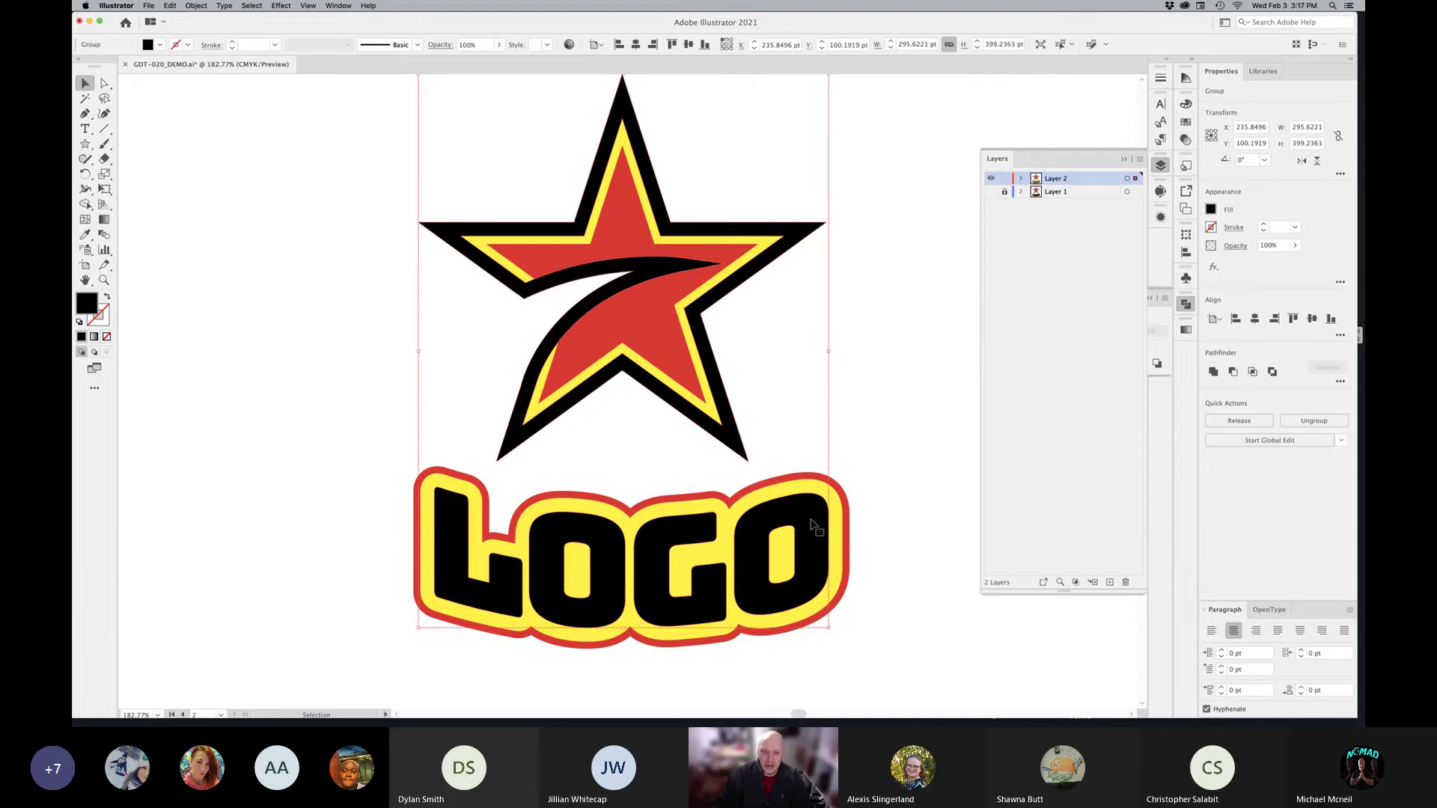
right_click(813, 518)
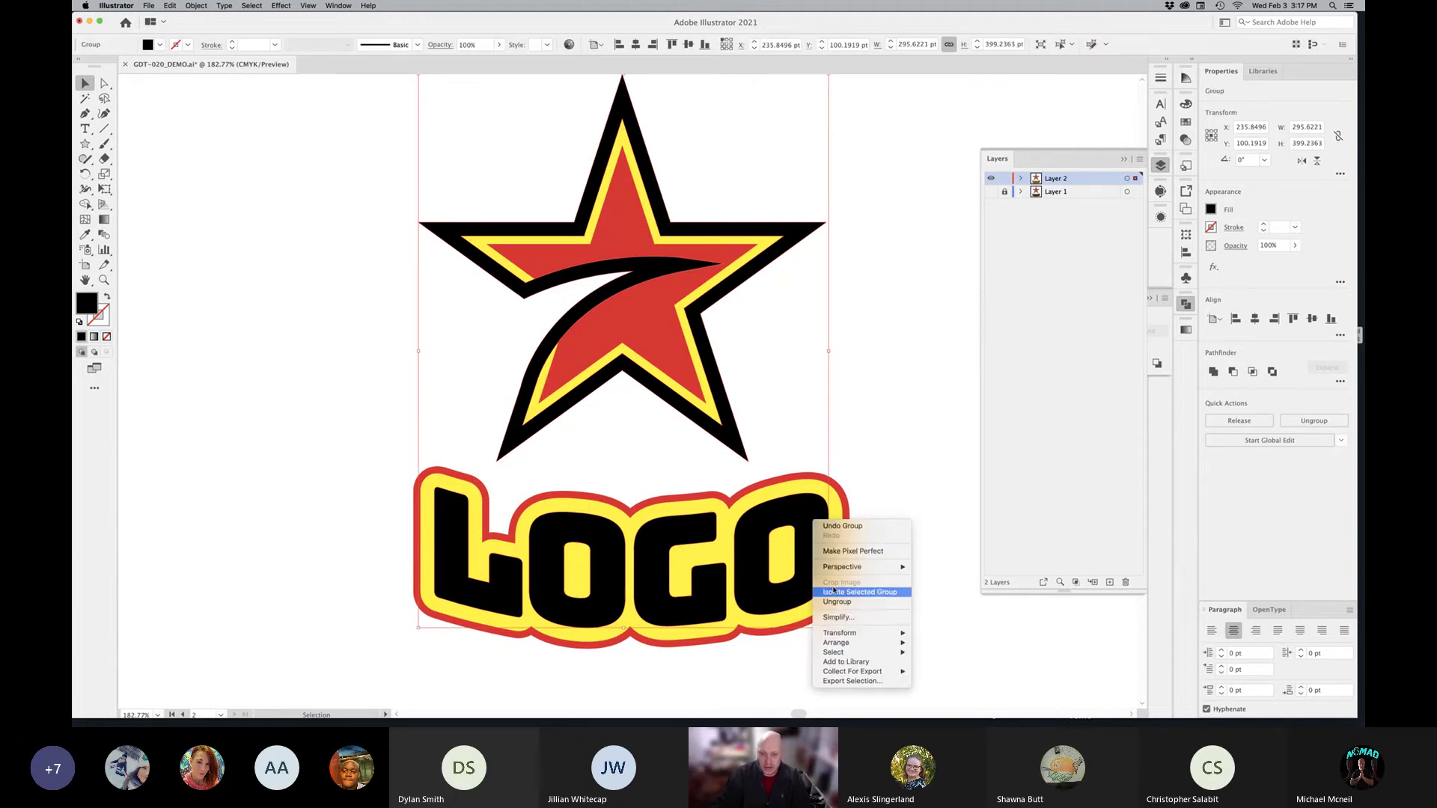
left_click(836, 602)
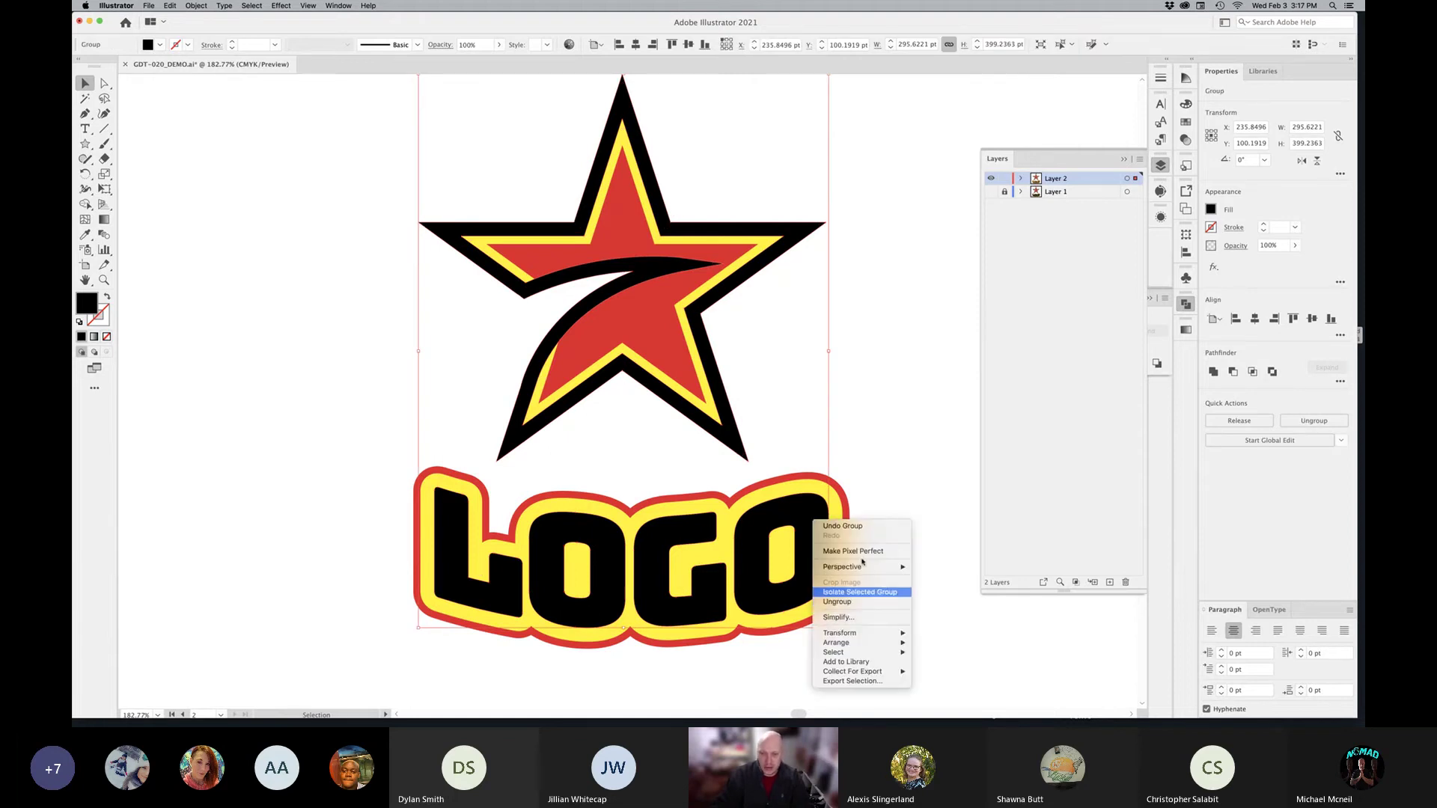
left_click(882, 357)
Step: Pull the black, yellow and red groups apart to check that each color moves as one unit, and undo the moves
left_click_drag(802, 233, 666, 213)
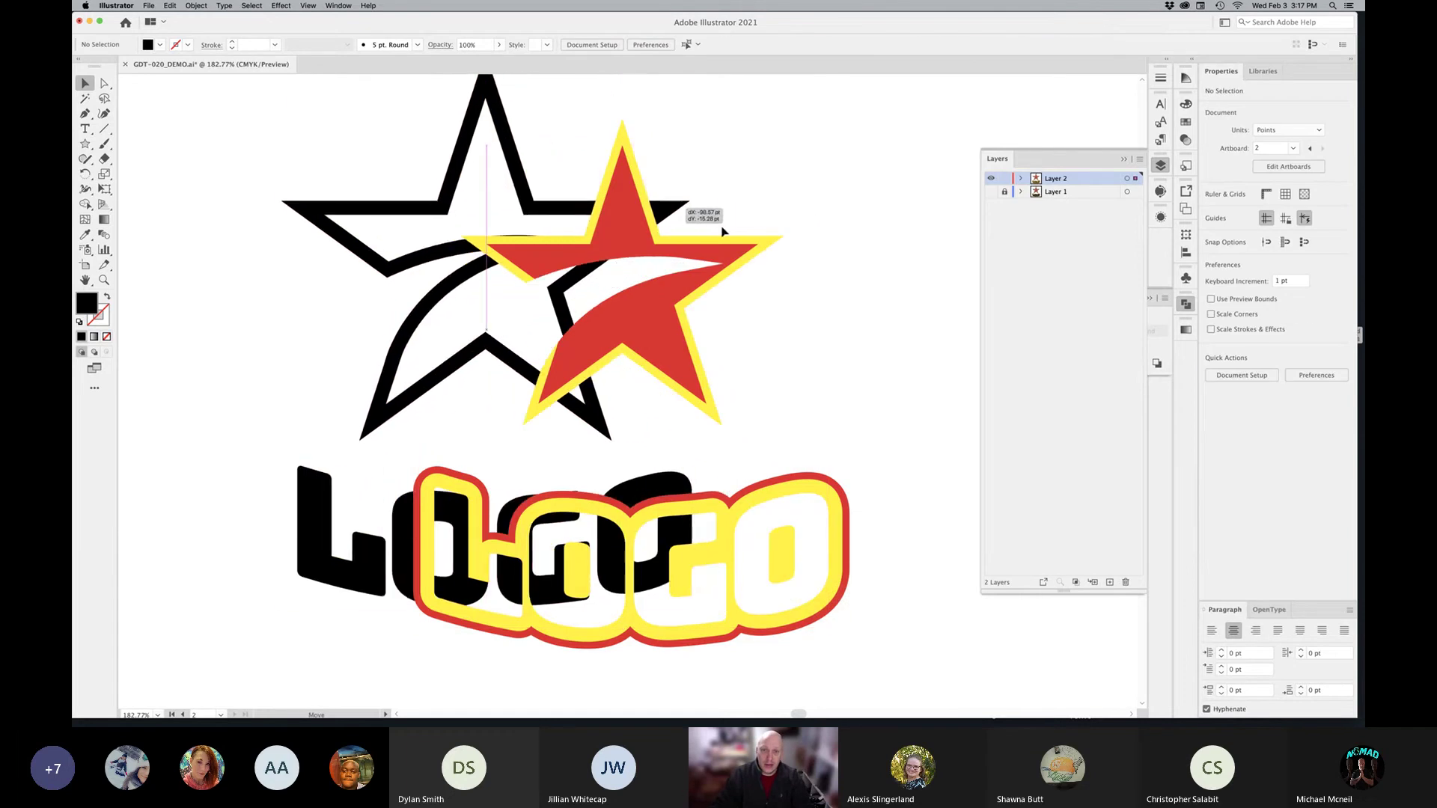
left_click_drag(769, 243, 905, 197)
left_click_drag(732, 261, 790, 226)
key("super+z")
key("super+z")
key("super+z")
left_click(788, 464)
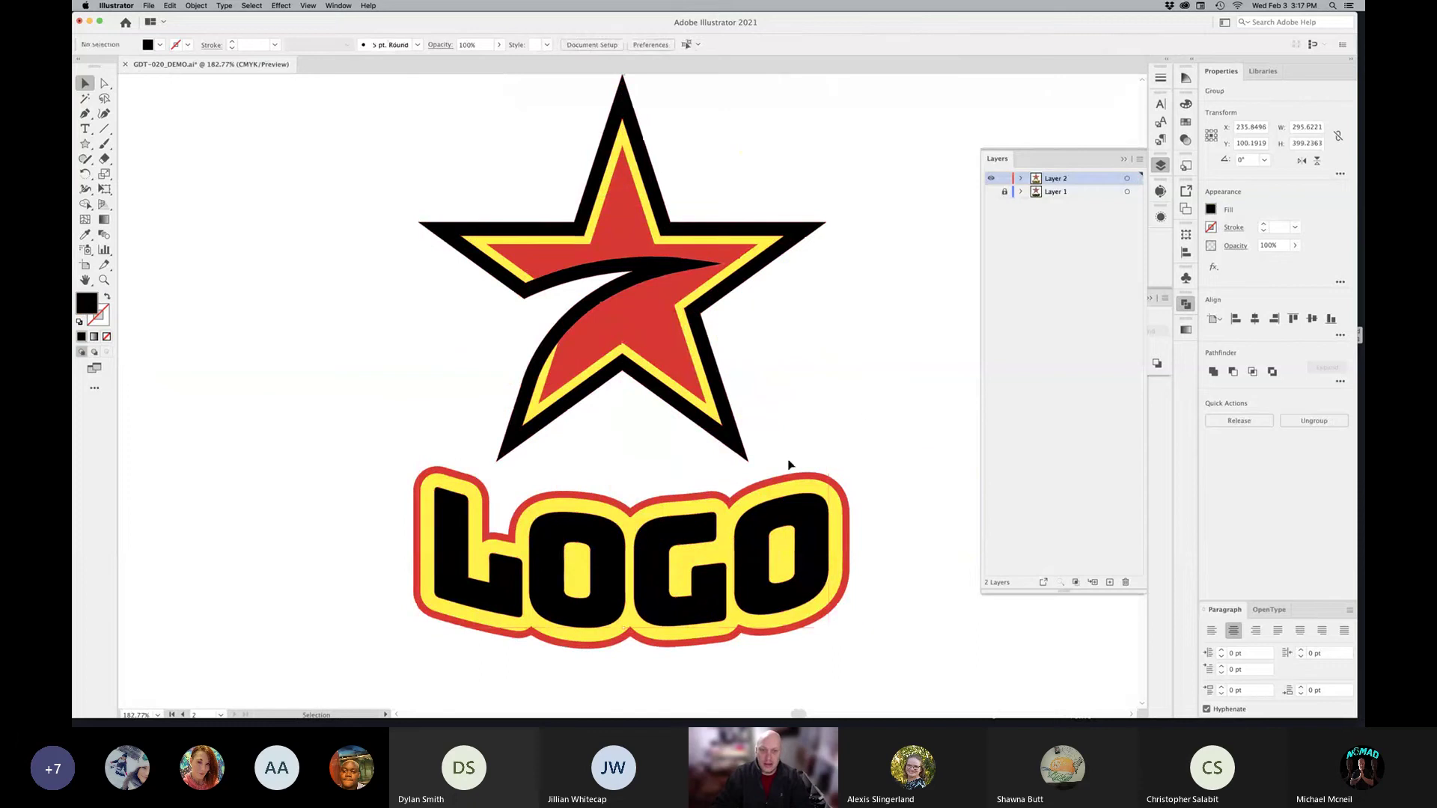
Step: Move the red group to the right of the logo, undo the move, and deselect everything
left_click(659, 420, "alt+super")
left_click(657, 420, "alt+super")
left_click_drag(651, 410, 709, 483)
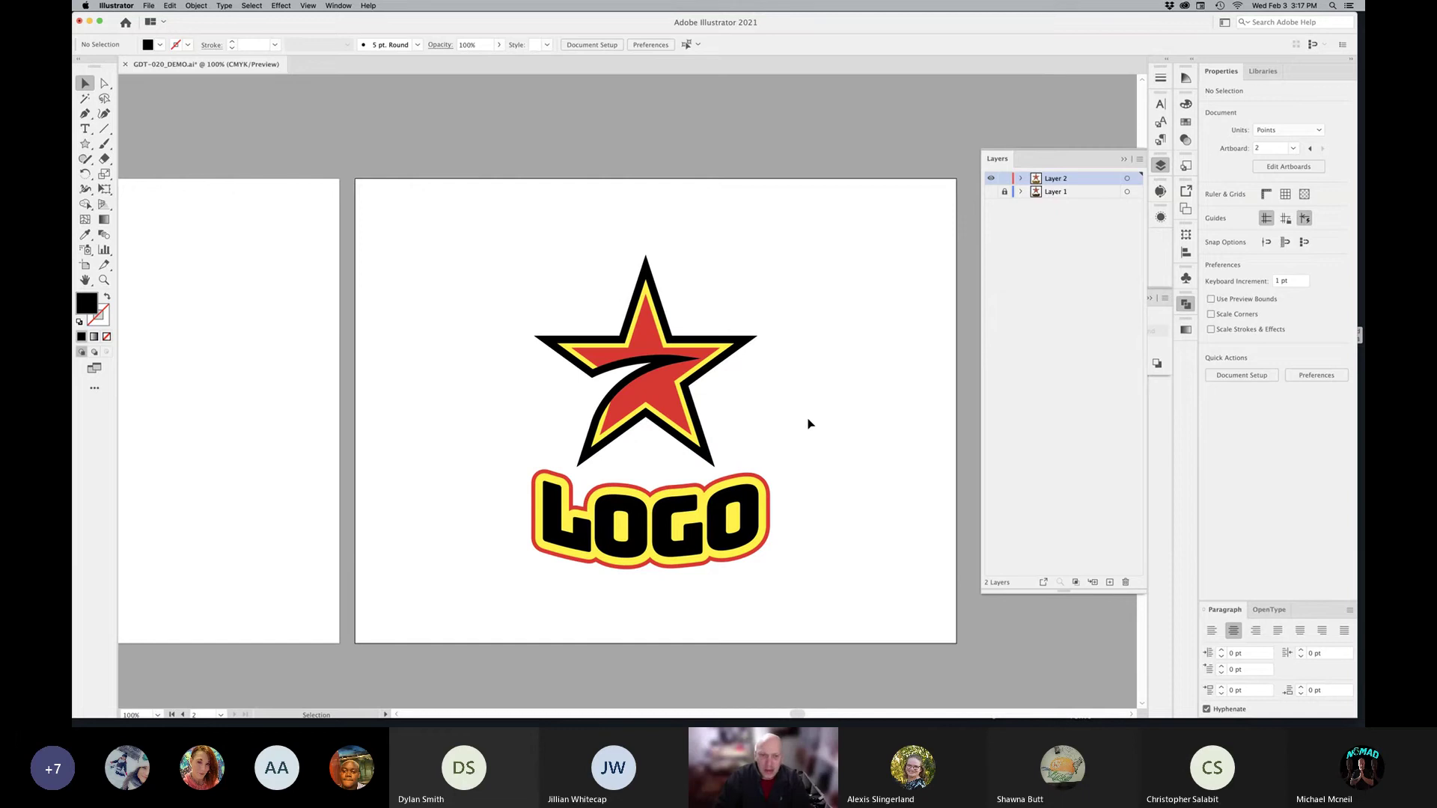
left_click(656, 431, "super")
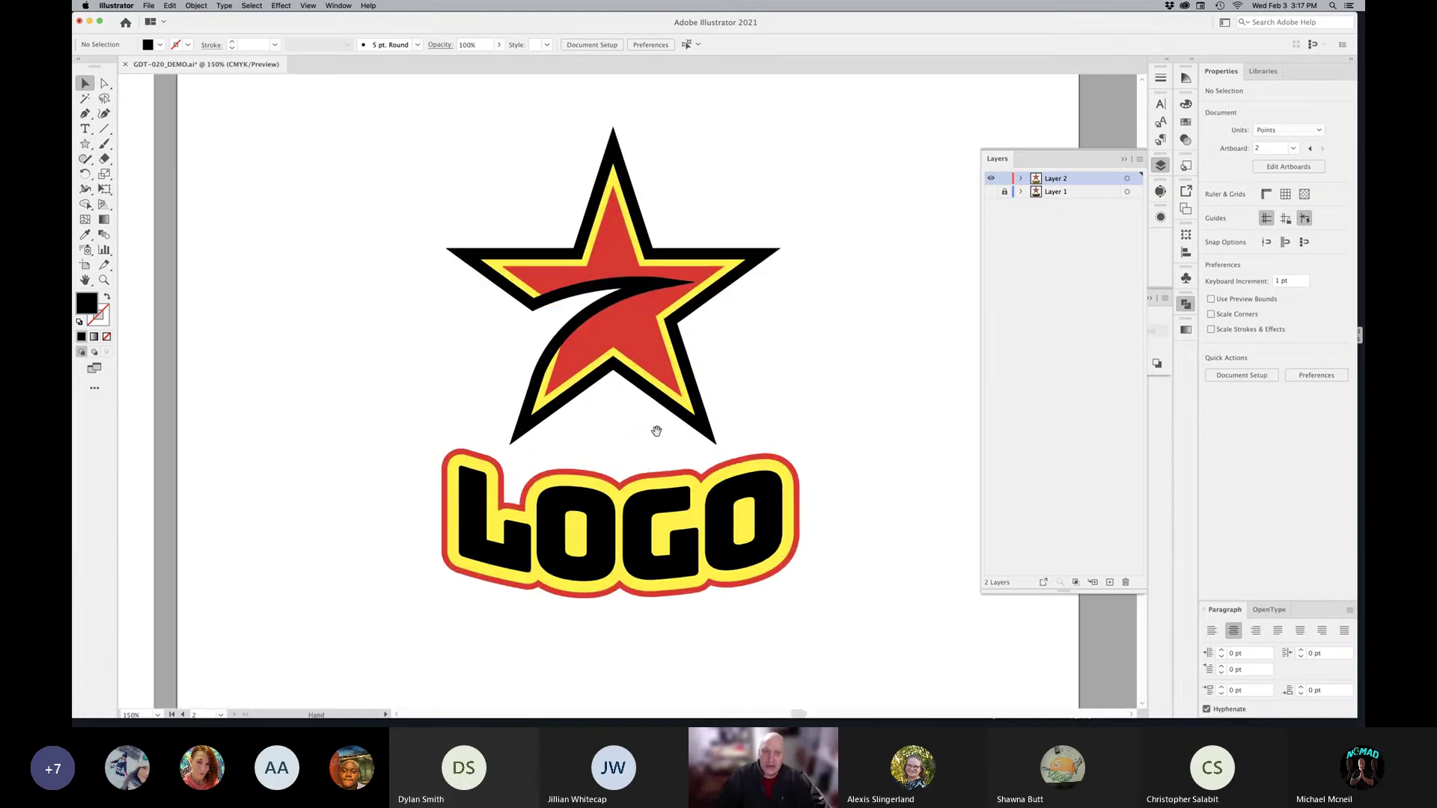
left_click_drag(766, 407, 660, 410)
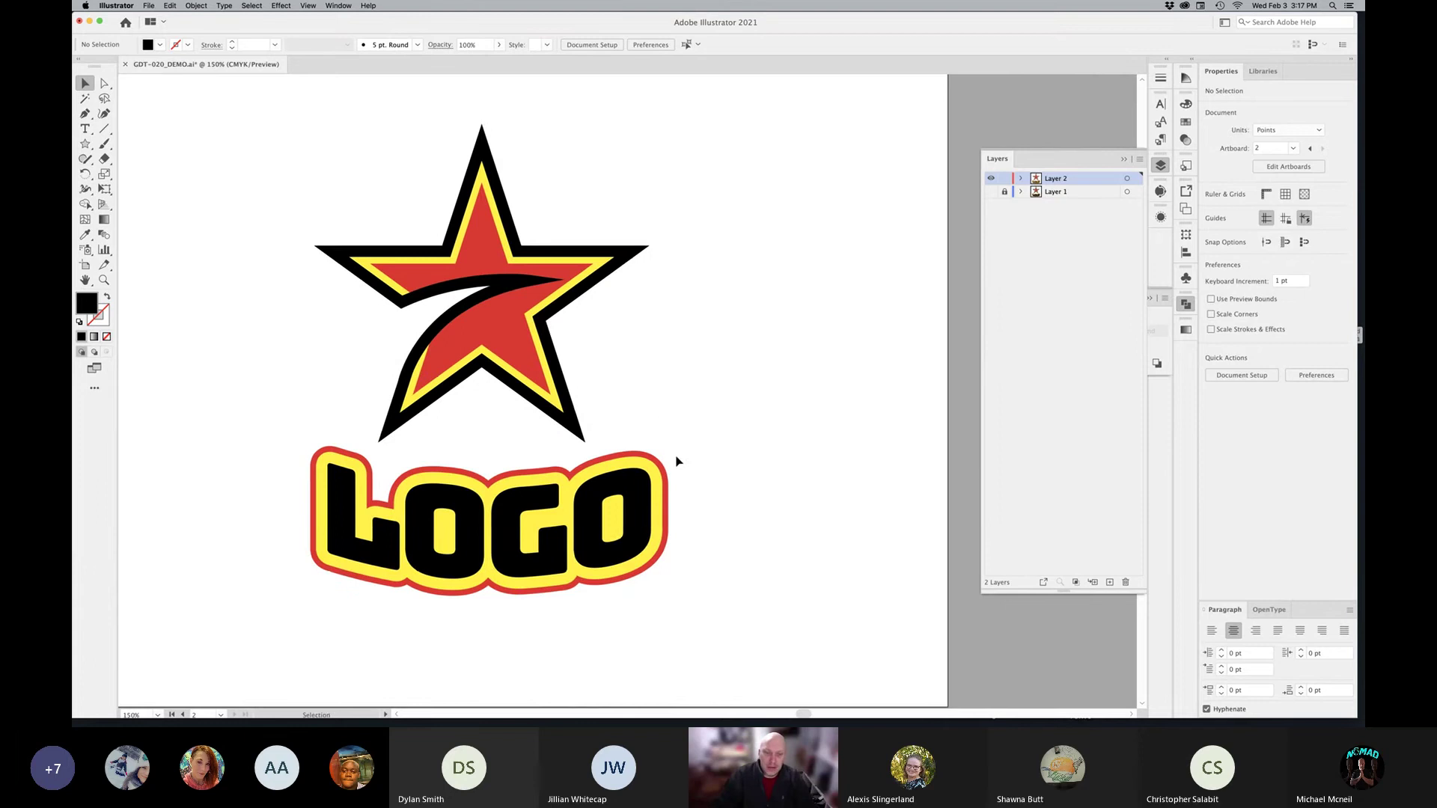
left_click_drag(677, 461, 758, 447)
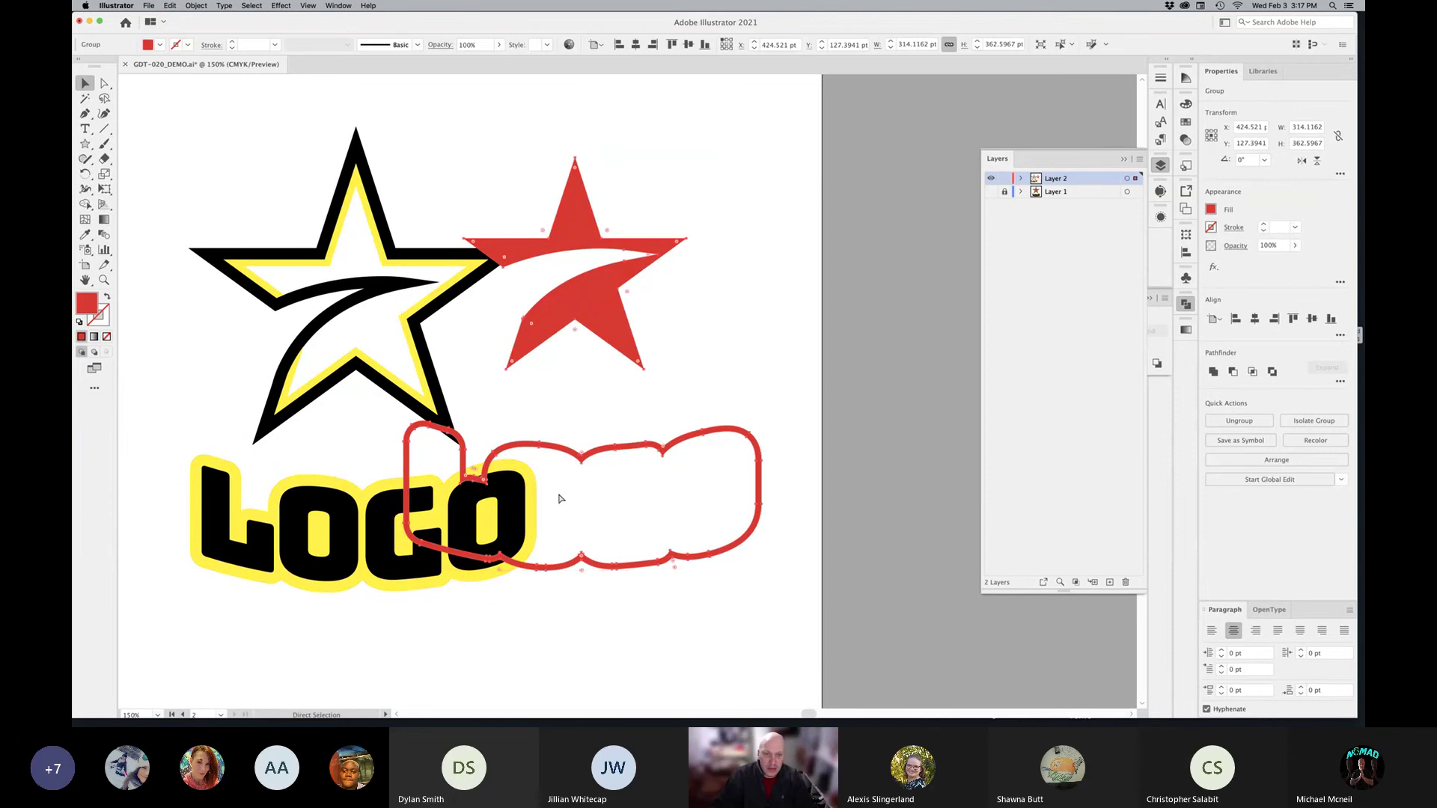
key("super+z")
left_click(615, 433)
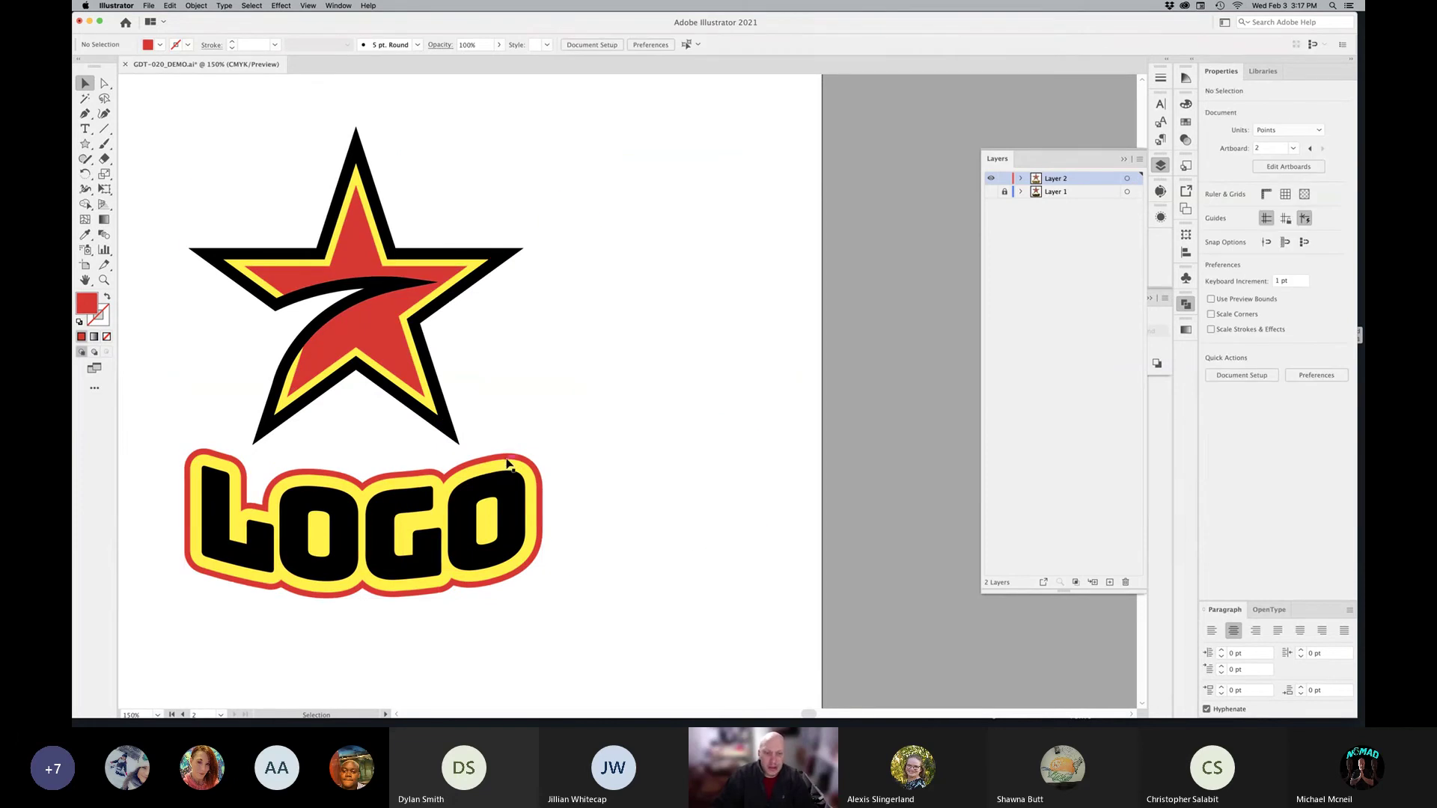
Step: Move the red group away from the logo twice to check that it moves as one unit, undoing each move
left_click_drag(507, 461, 626, 439)
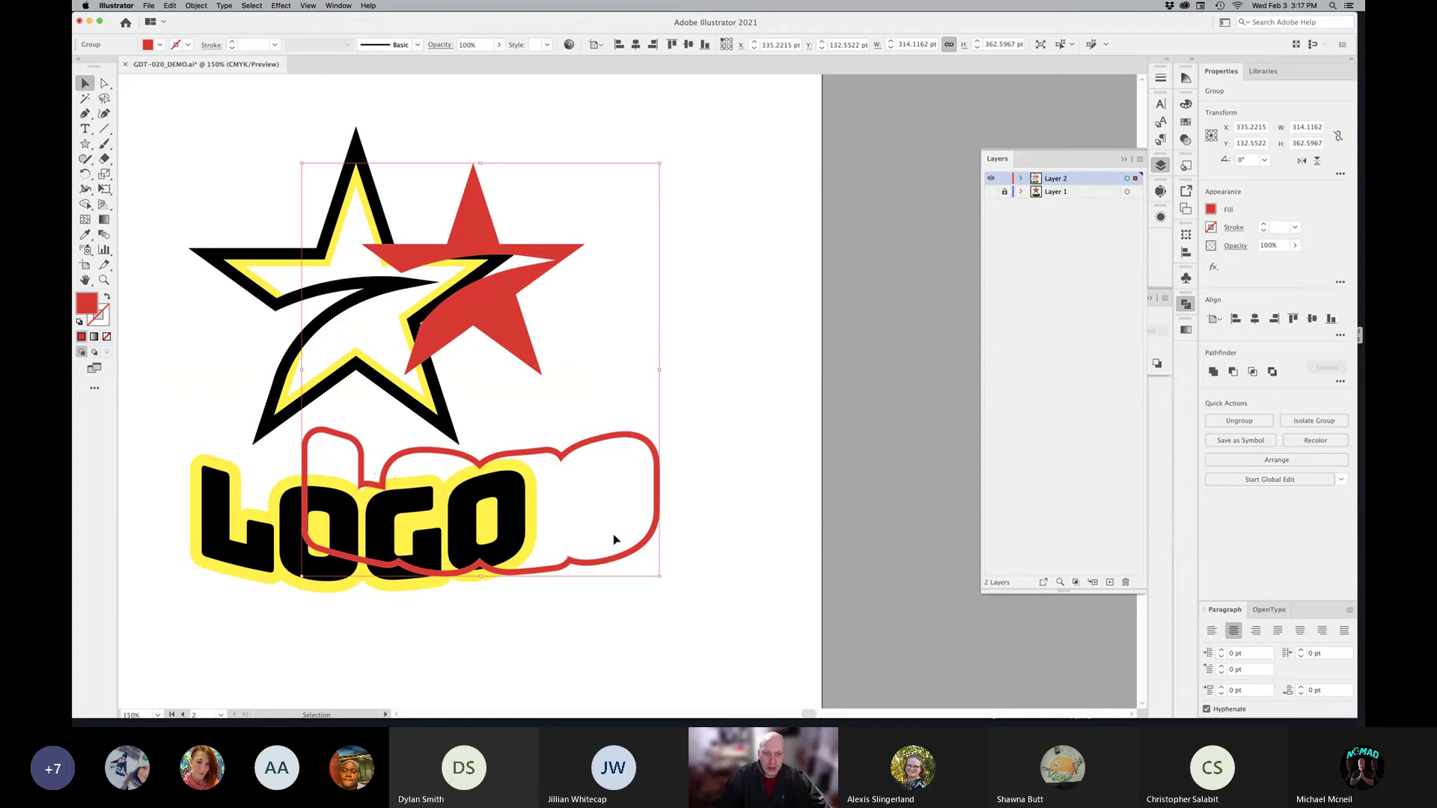
key("super+z")
left_click(595, 463)
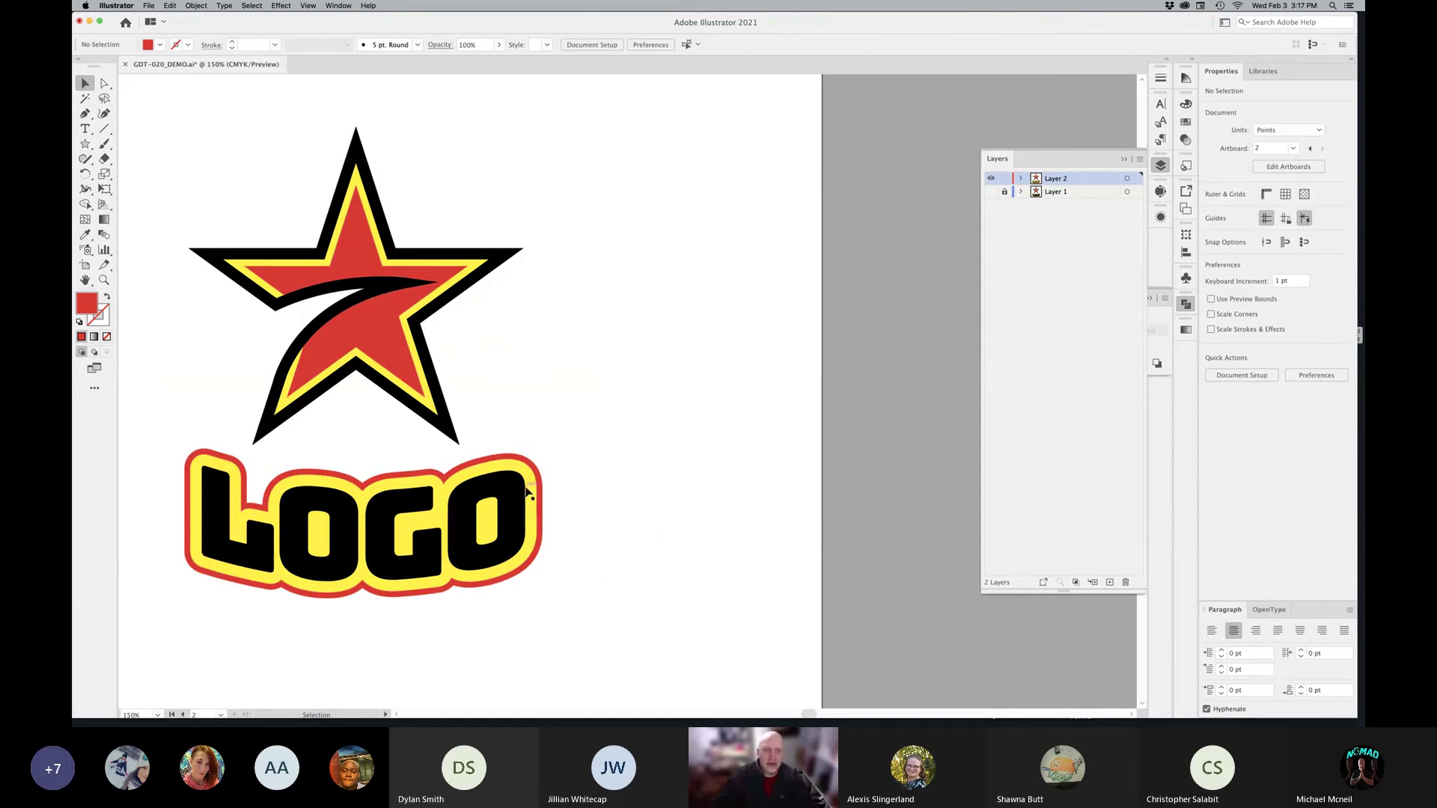
left_click(378, 335)
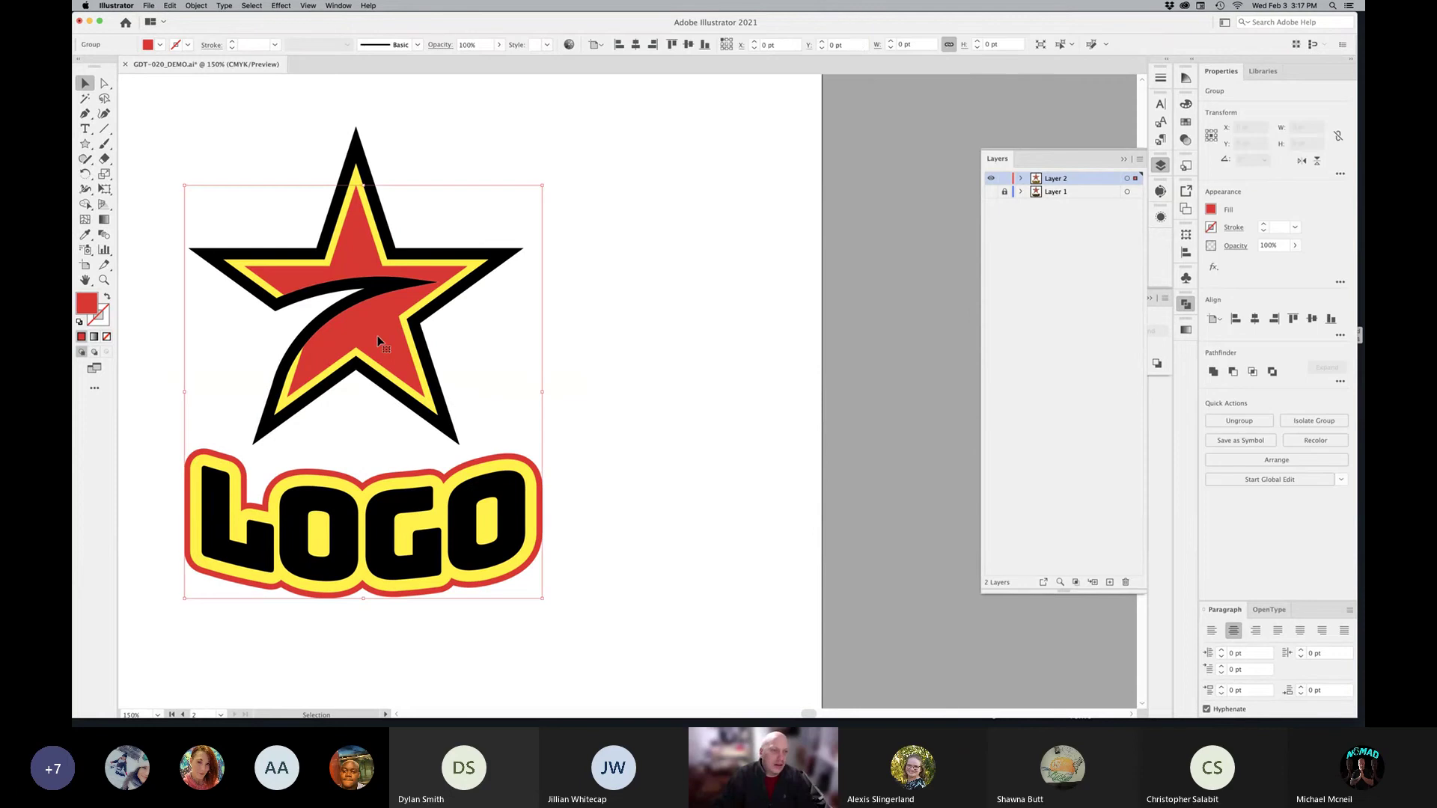
left_click(632, 403)
left_click_drag(538, 479, 736, 479)
key("super+z")
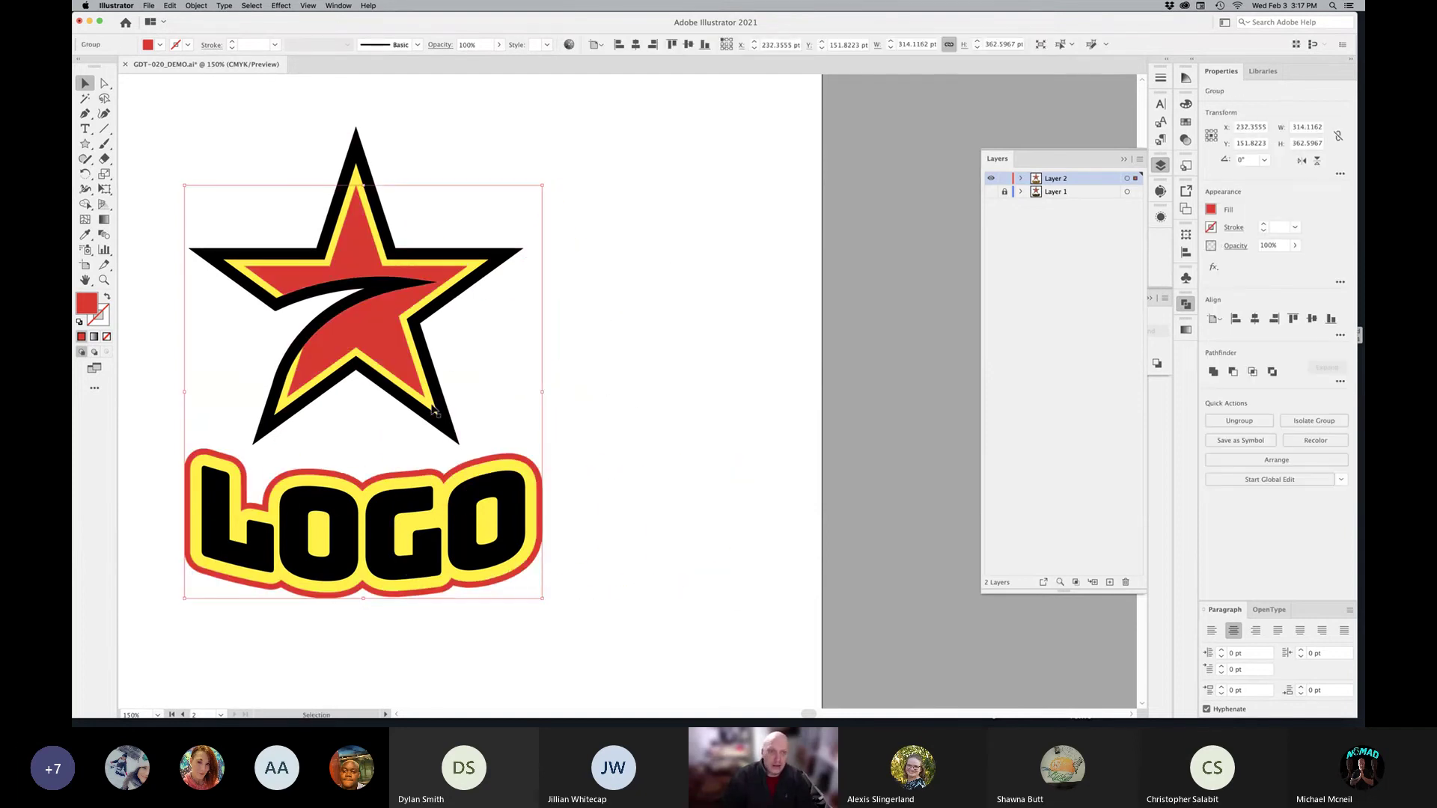
Step: Move the red group and the yellow group aside to check their separation, undo both moves, and deselect everything
left_click_drag(485, 468, 690, 431)
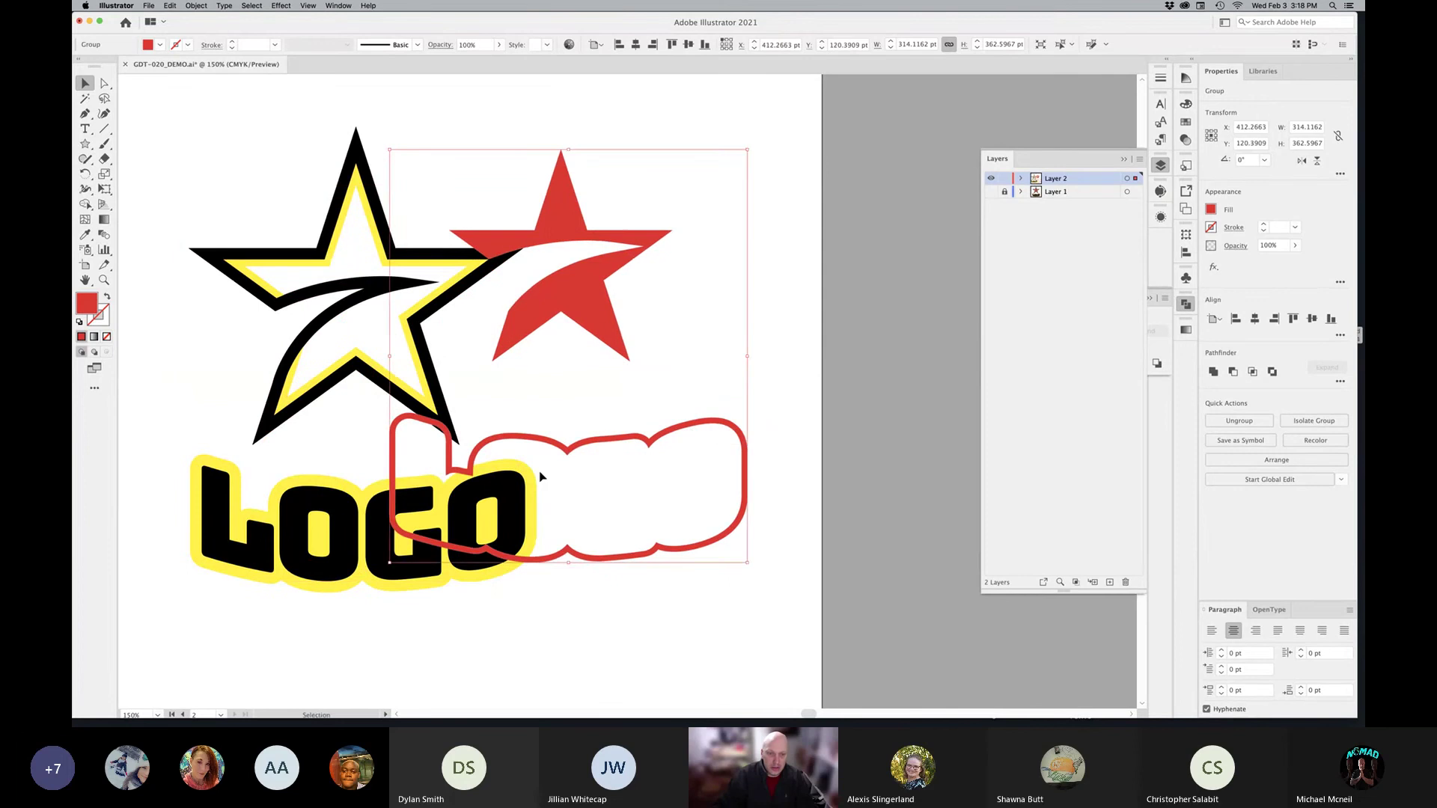
left_click_drag(531, 477, 630, 470)
key("super+z")
key("super+z")
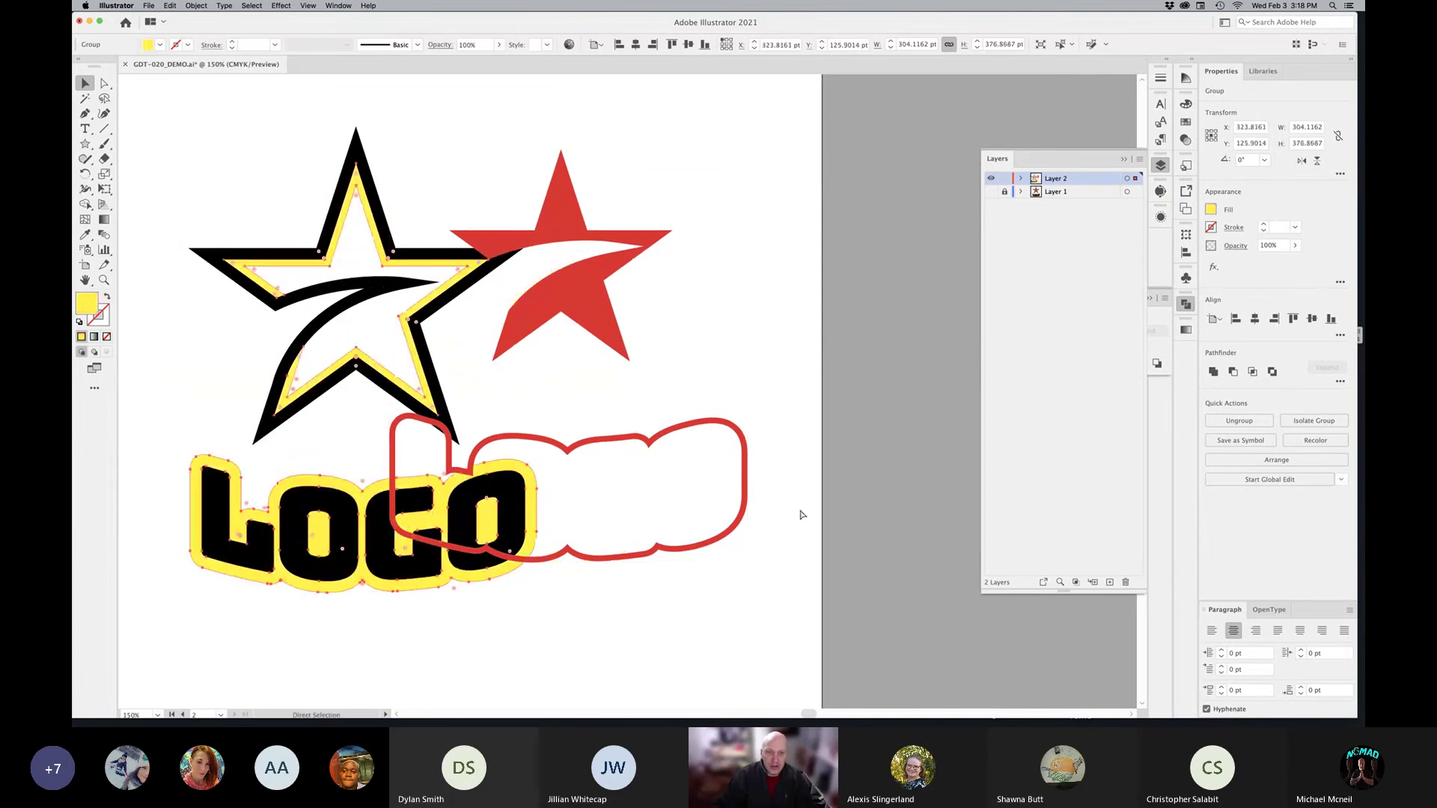
left_click(677, 394)
scroll(587, 411, "left", 3)
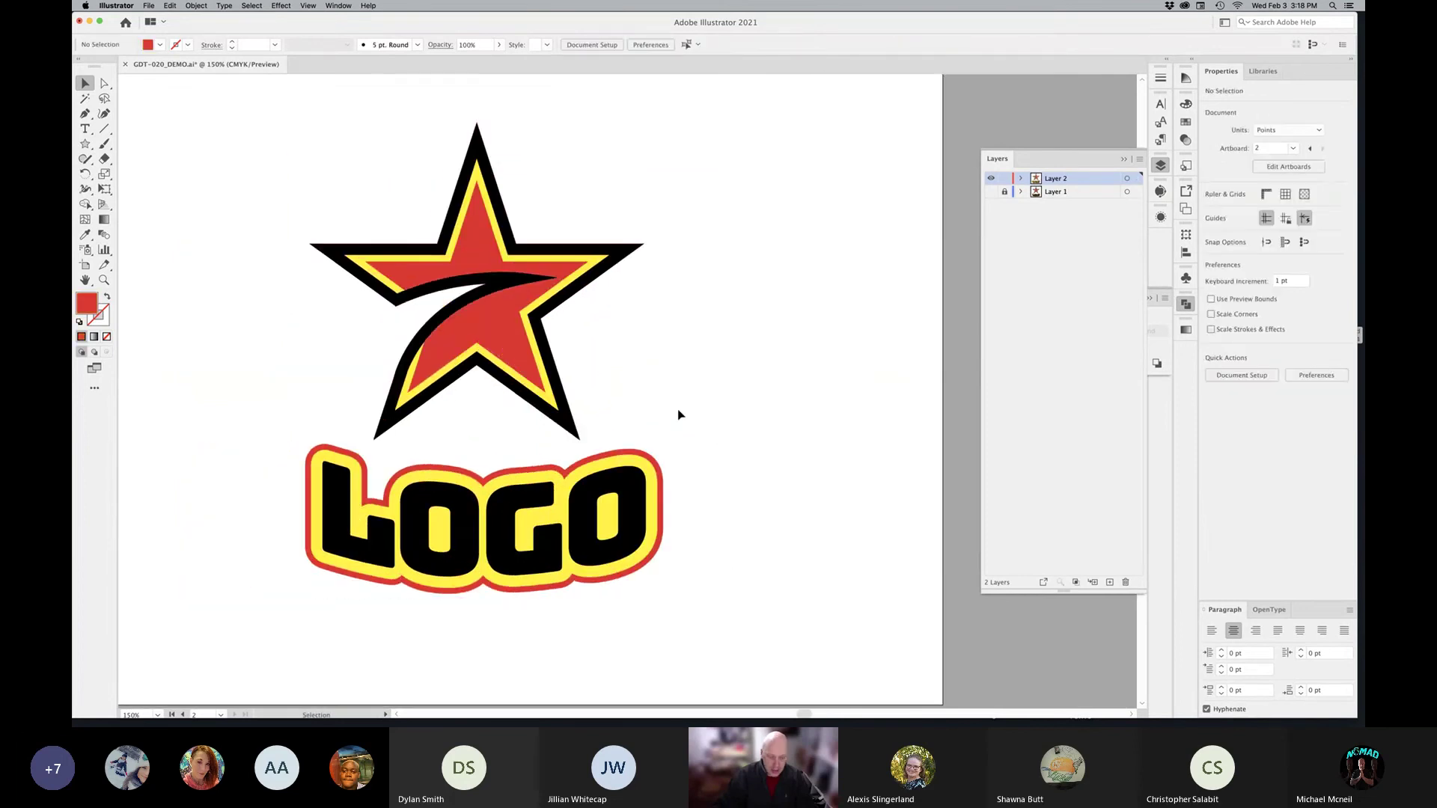
Step: Inspect the logo's paths in Outline view and return to the color preview
key("super+y")
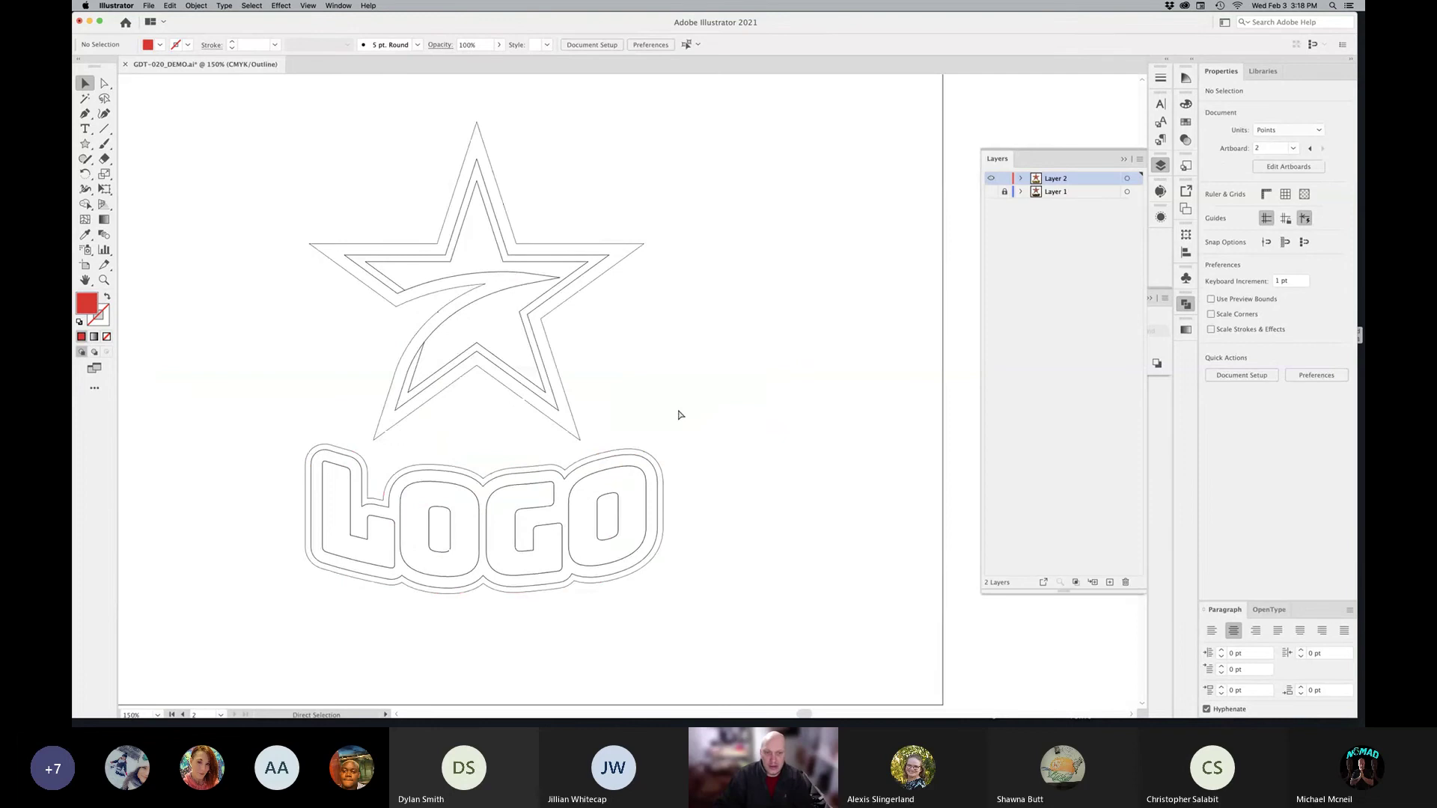
key("super+y")
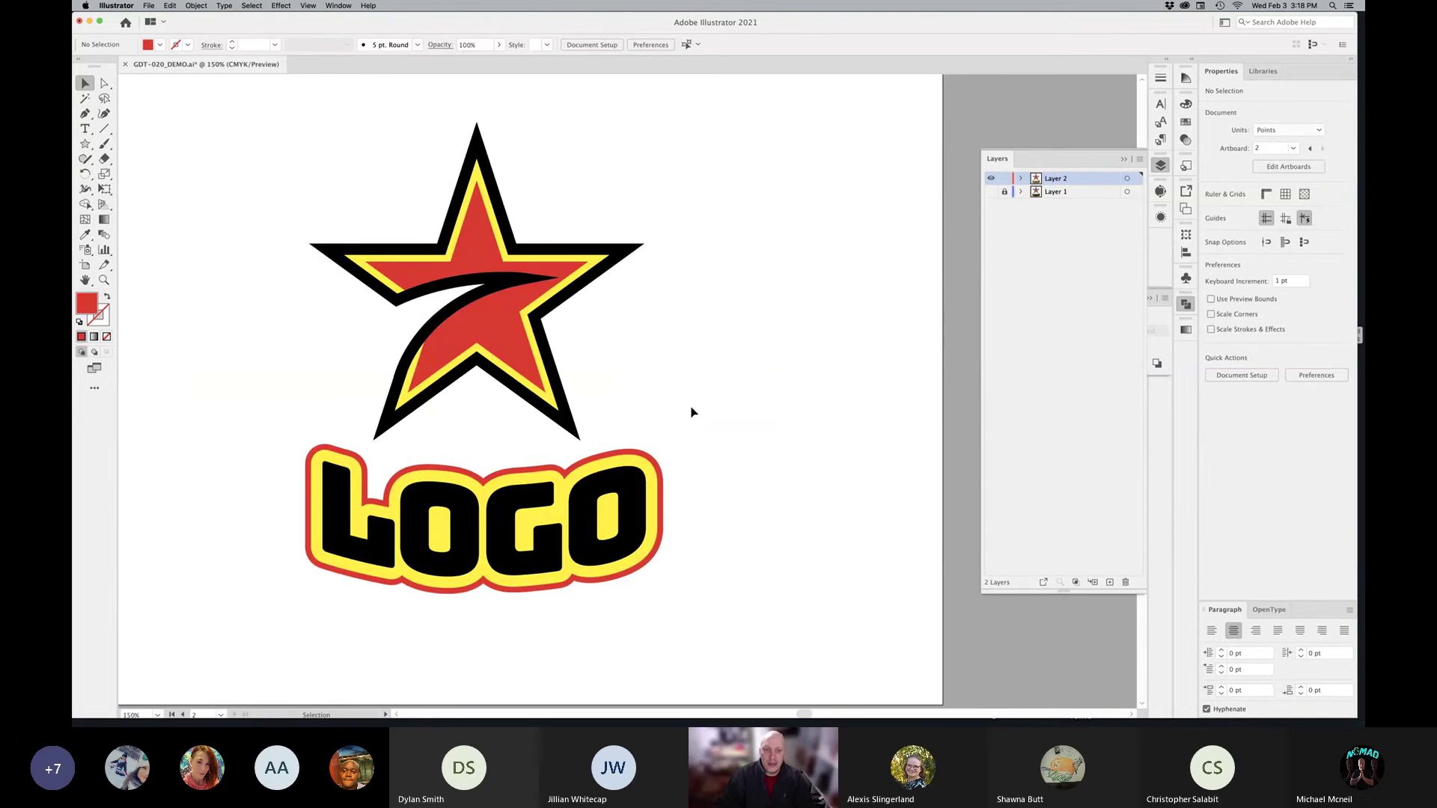
Step: Show and unlock Layer 1 so that the original logo on the first artboard is selectable
key("super+minus")
key("super+minus")
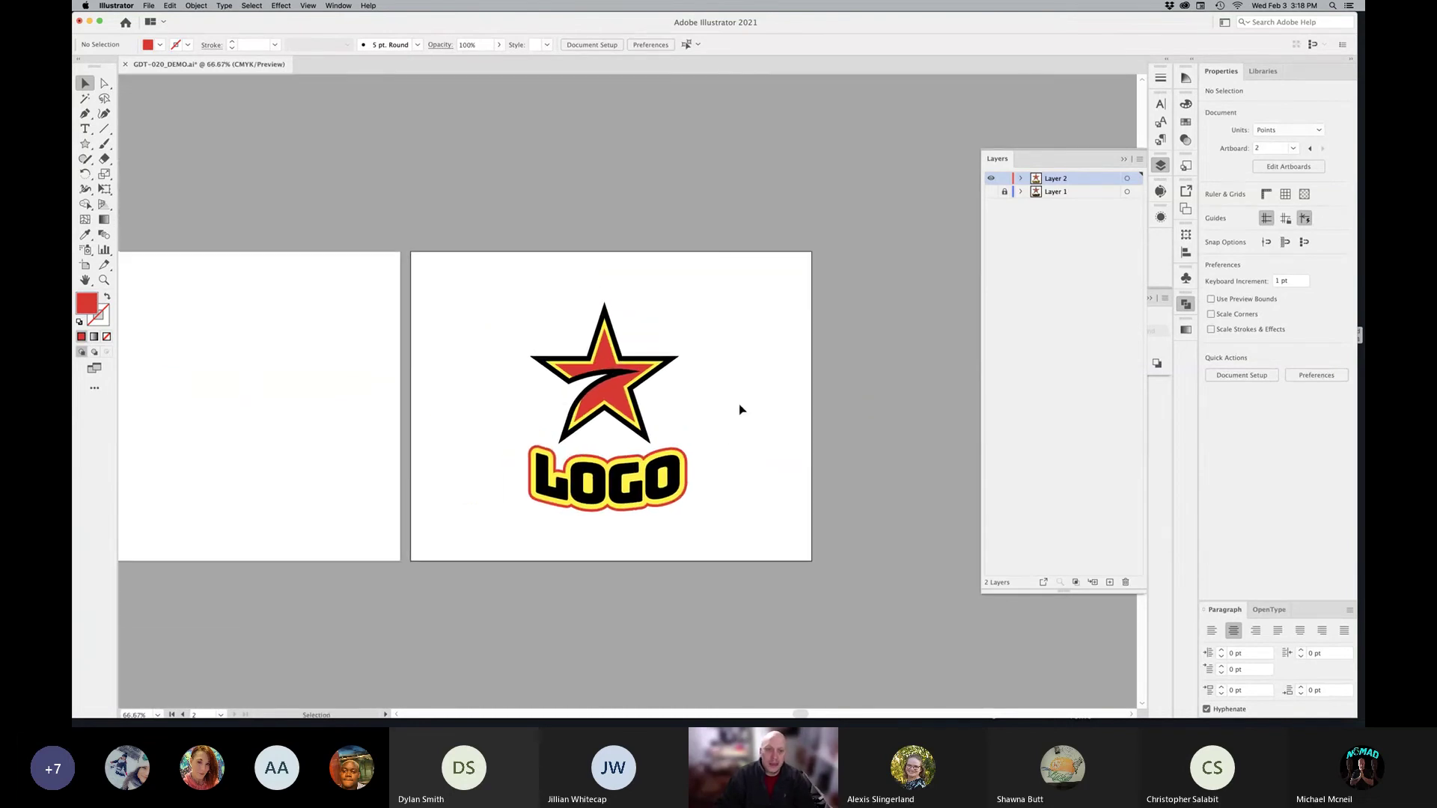
left_click_drag(741, 405, 477, 530)
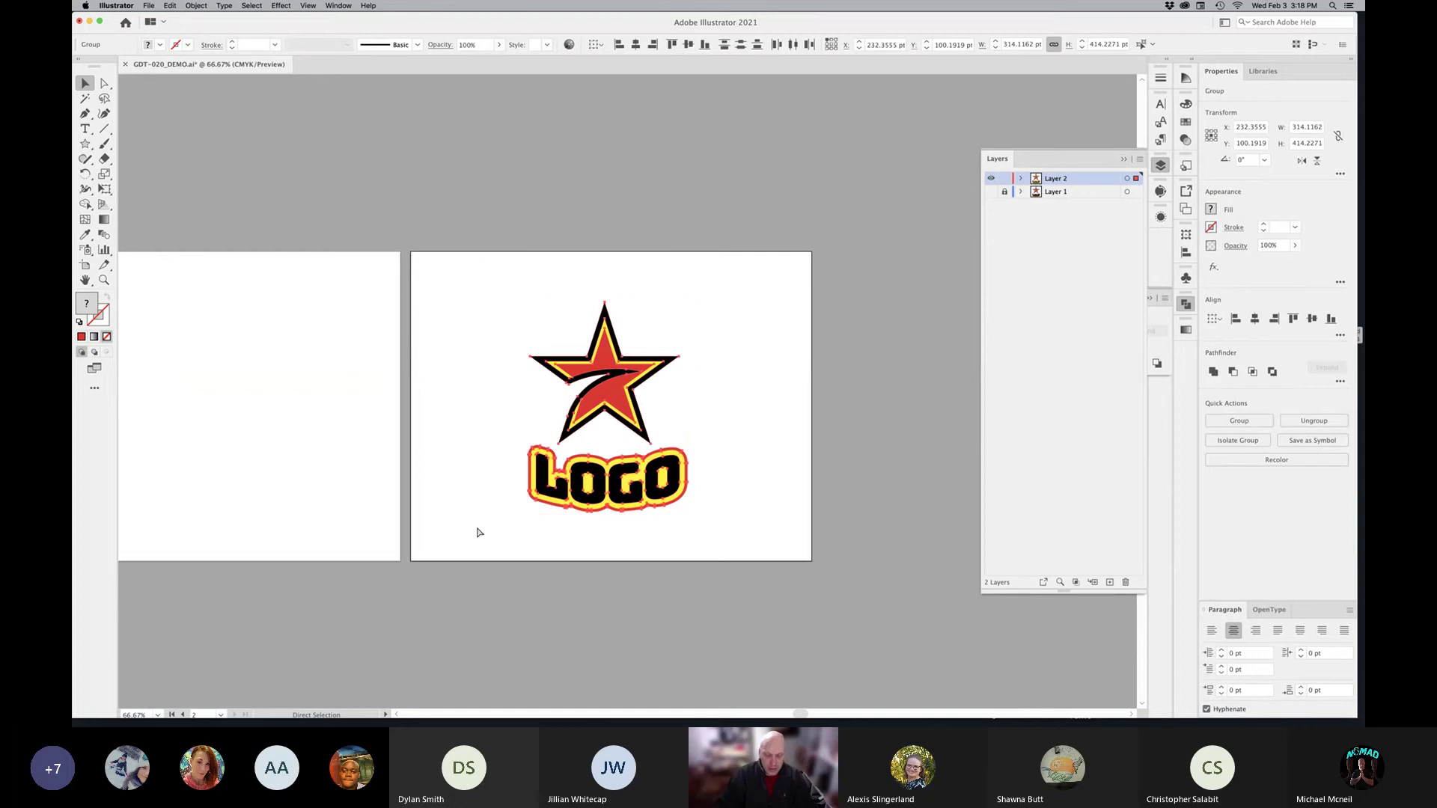
left_click(992, 192)
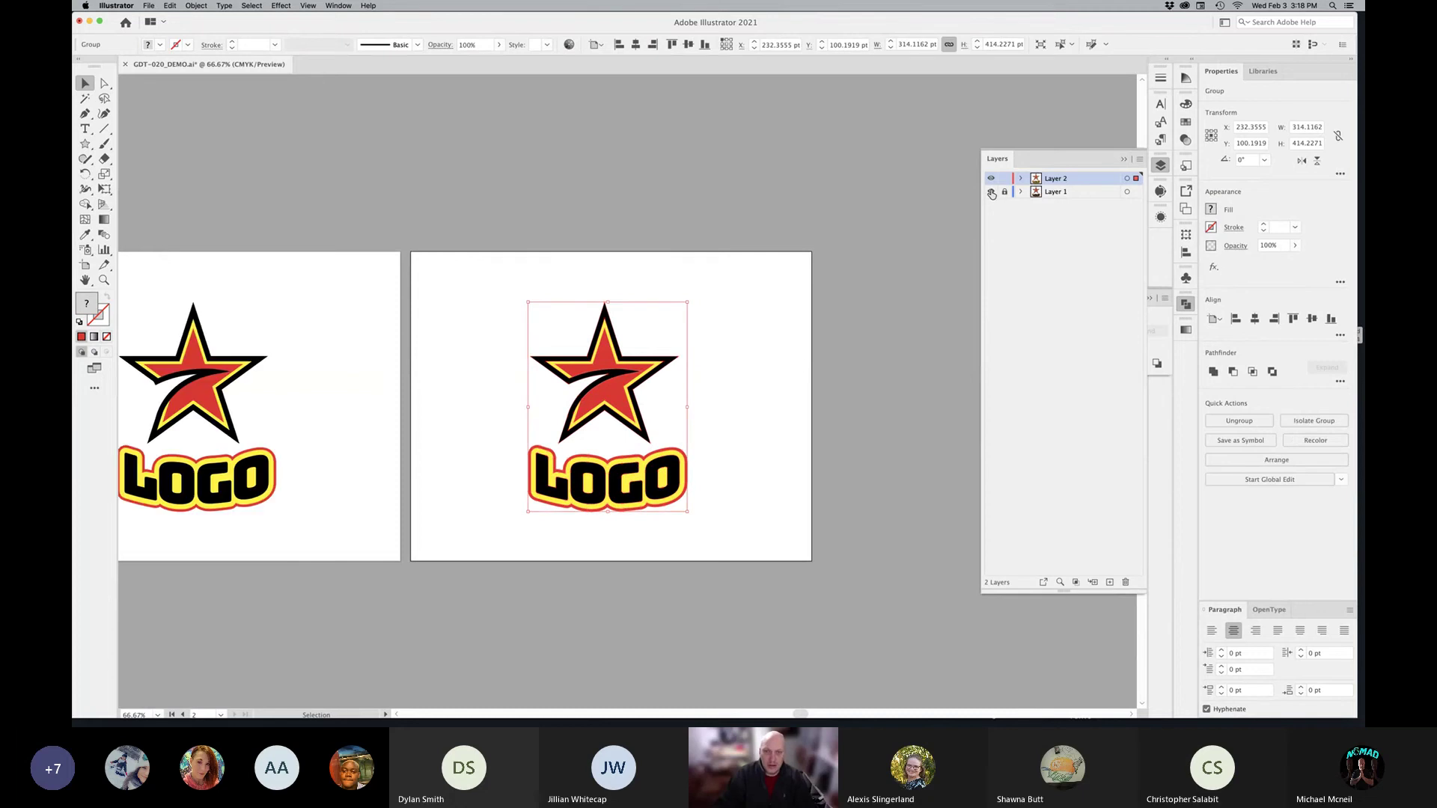
left_click(521, 438)
left_click_drag(442, 439, 546, 439)
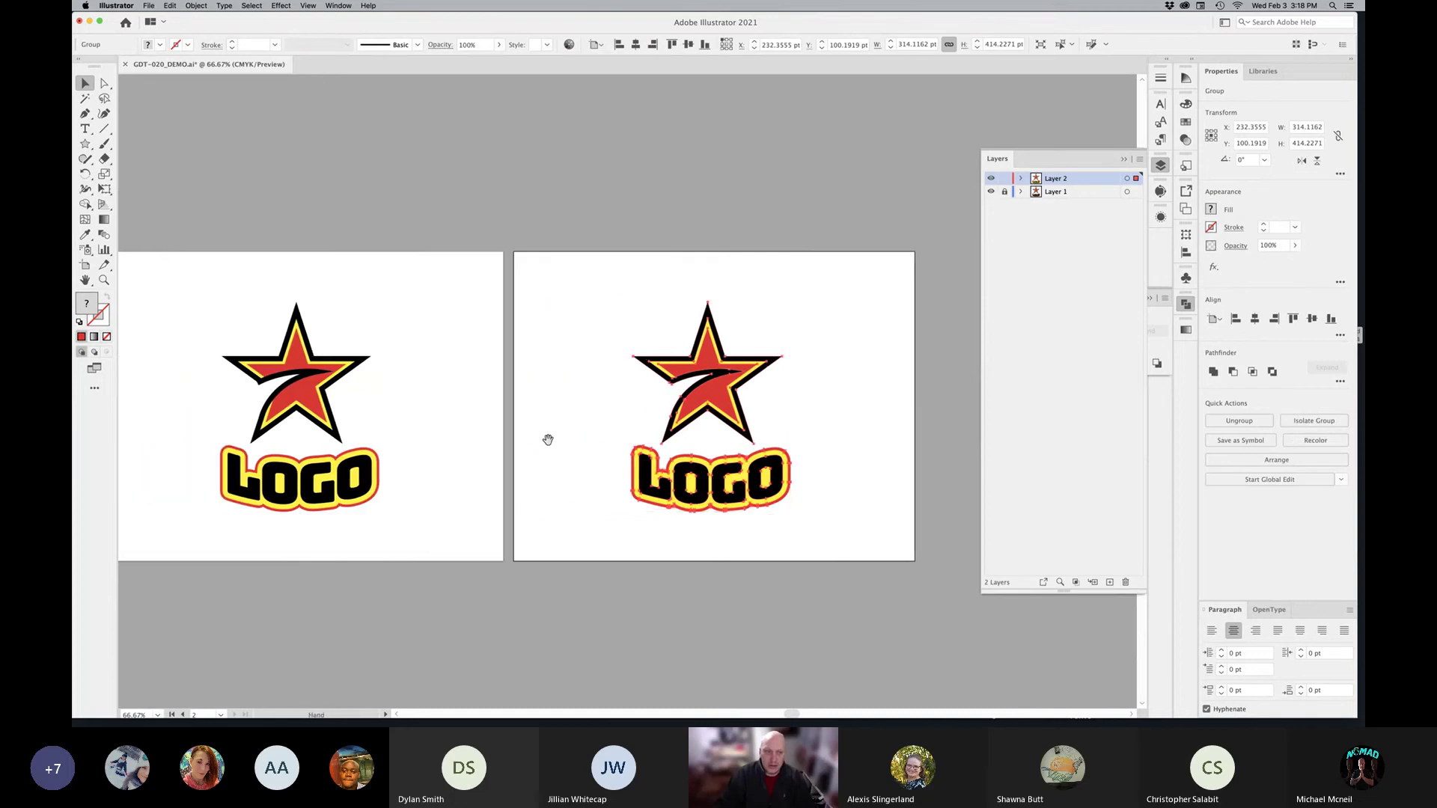
left_click(340, 488)
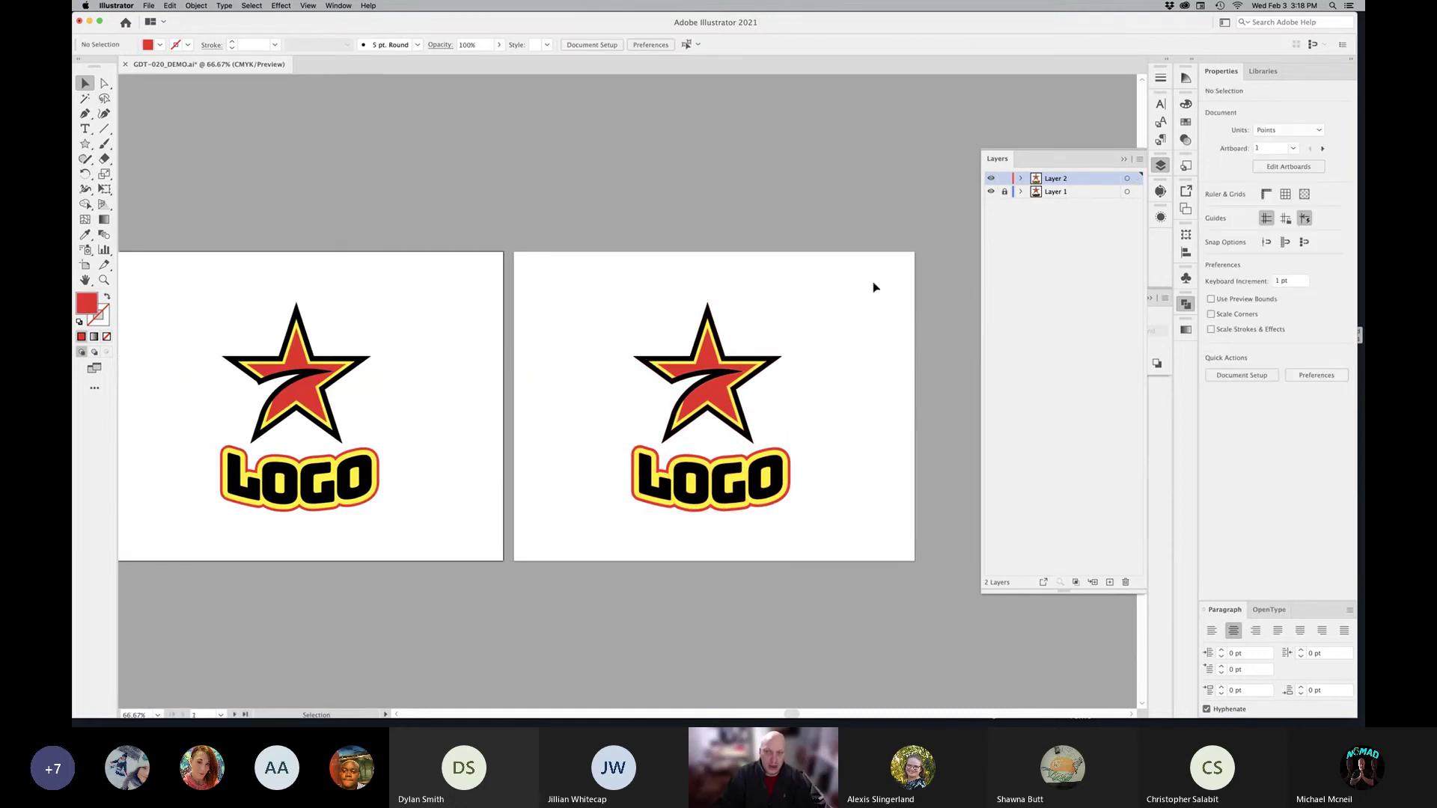
left_click(310, 498)
left_click(296, 374)
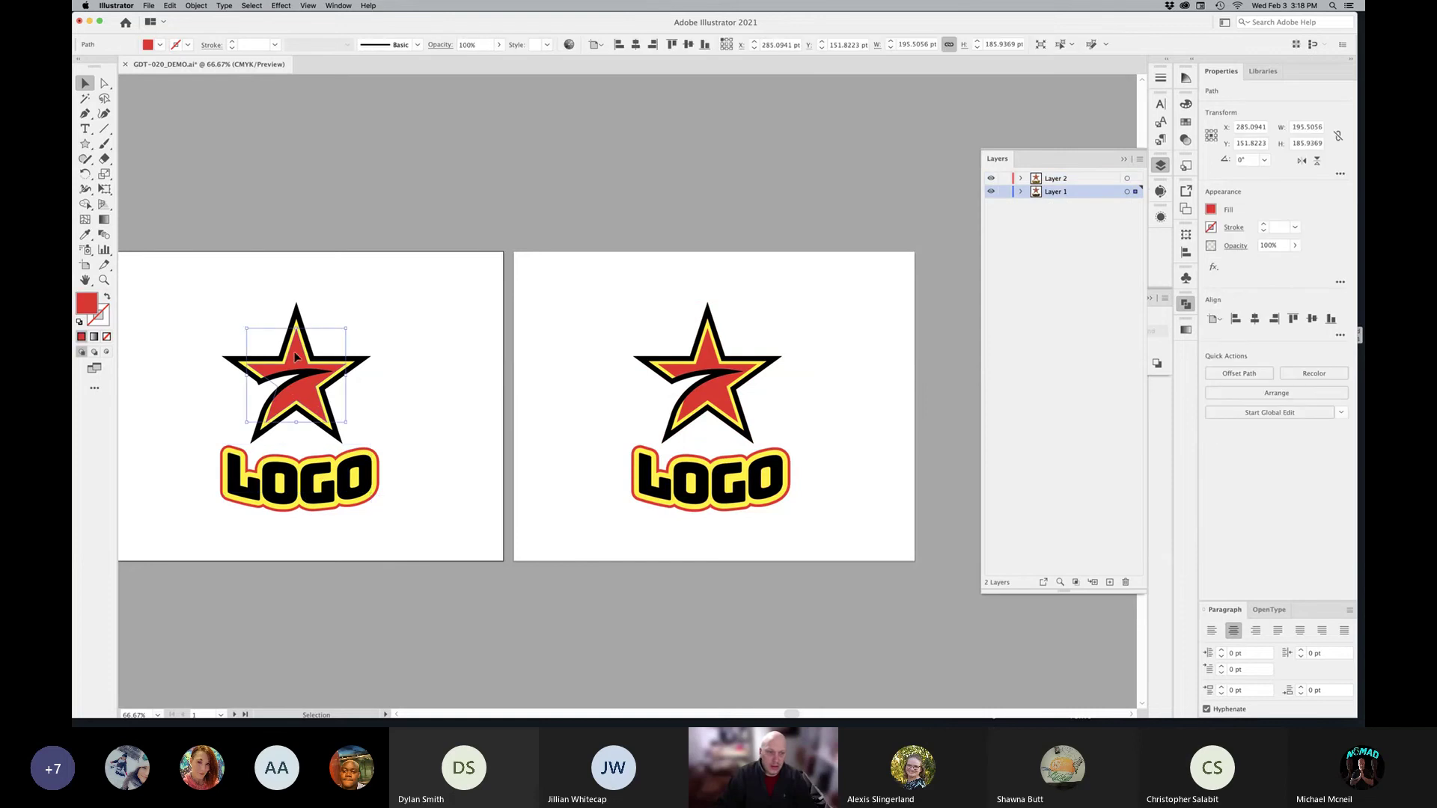
left_click(370, 364)
Step: Move the original logo and the color-separated copy up off their artboards in turn, undoing each move, and deselect everything
left_click_drag(475, 309, 214, 528)
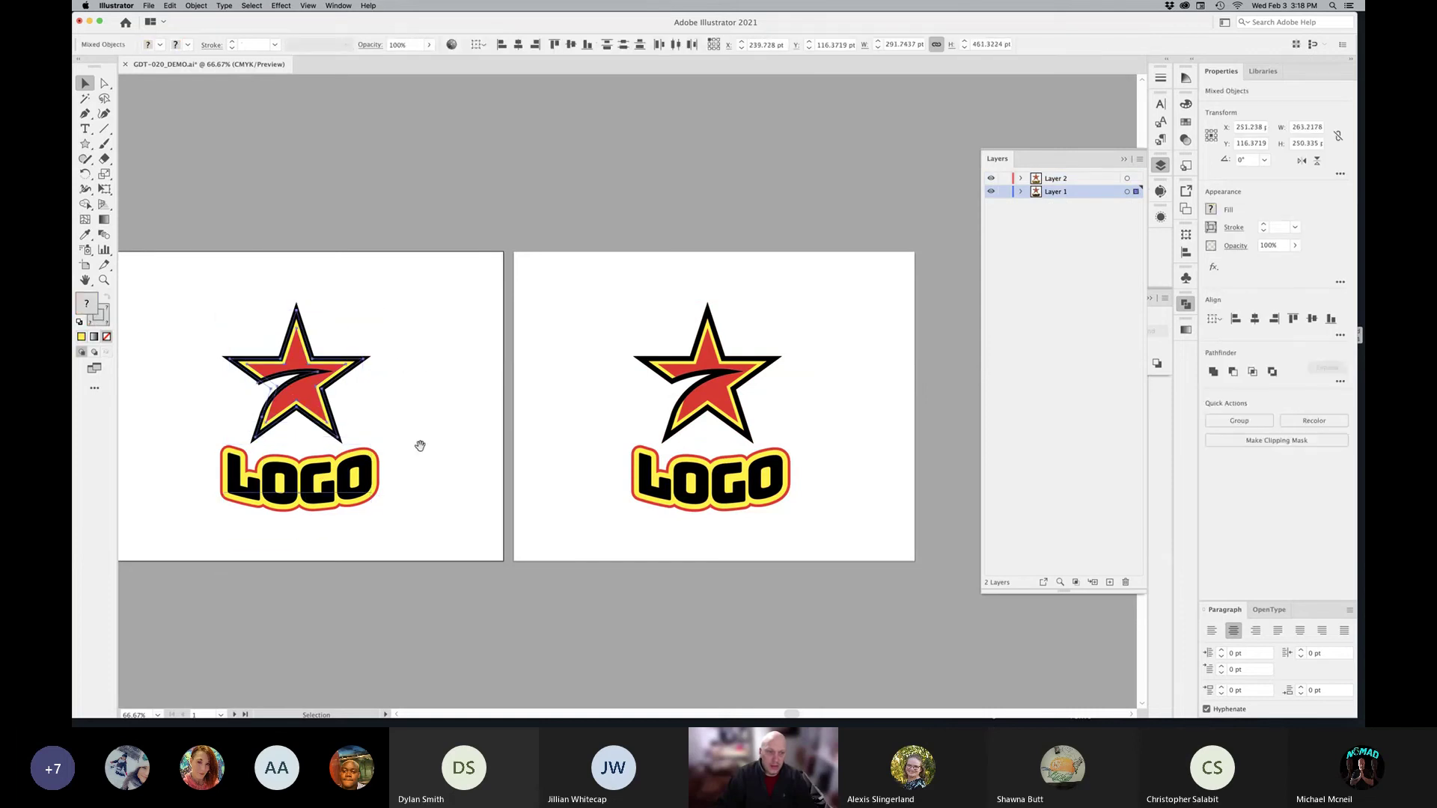
left_click_drag(420, 446, 463, 519)
left_click_drag(374, 454, 399, 200)
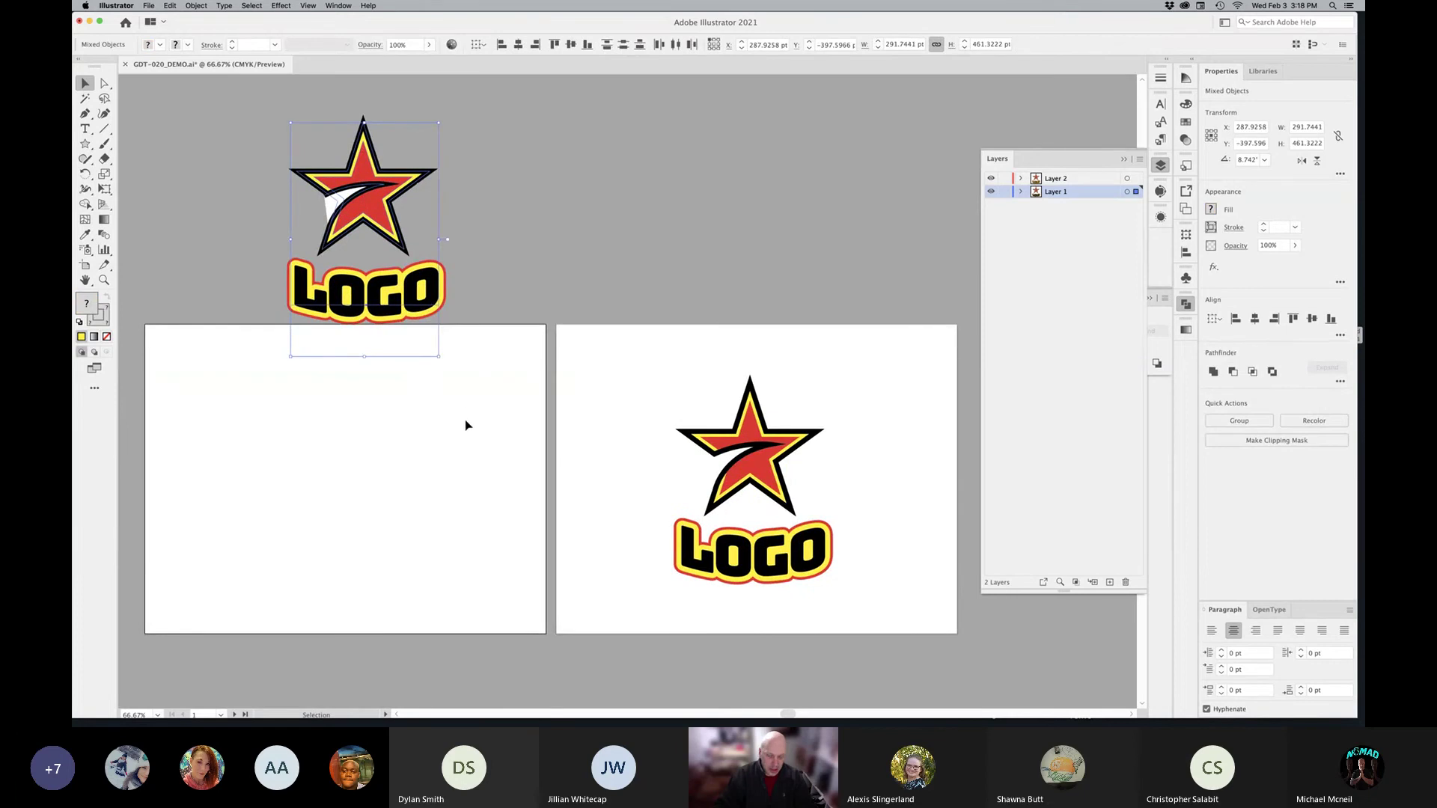
key("super+z")
left_click_drag(639, 385, 844, 594)
left_click_drag(779, 503, 750, 220)
key("super+z")
left_click(872, 484)
left_click_drag(797, 453, 636, 434)
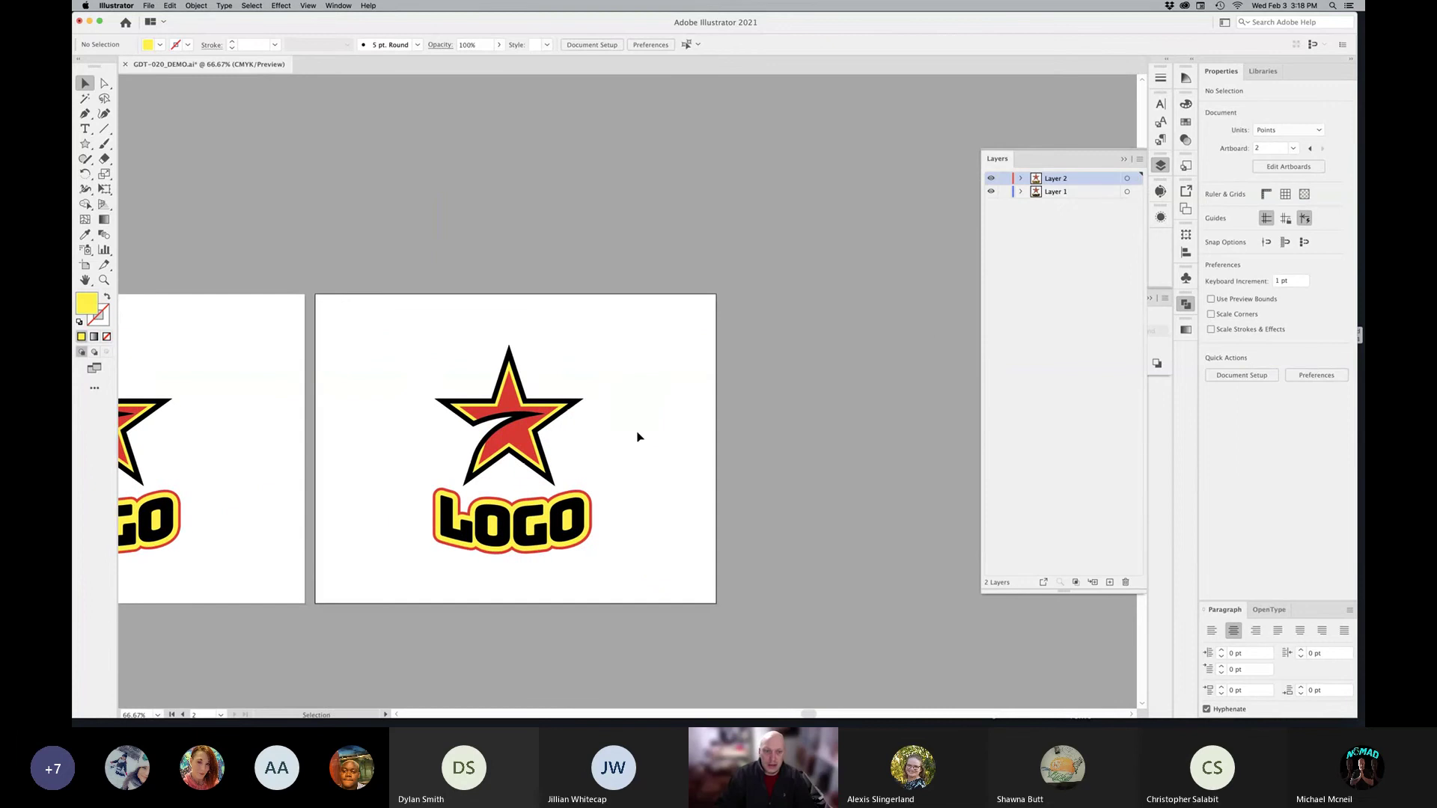
Step: Duplicate the artboard named Artboard 1 copy together with its logo artwork
left_click(1124, 163)
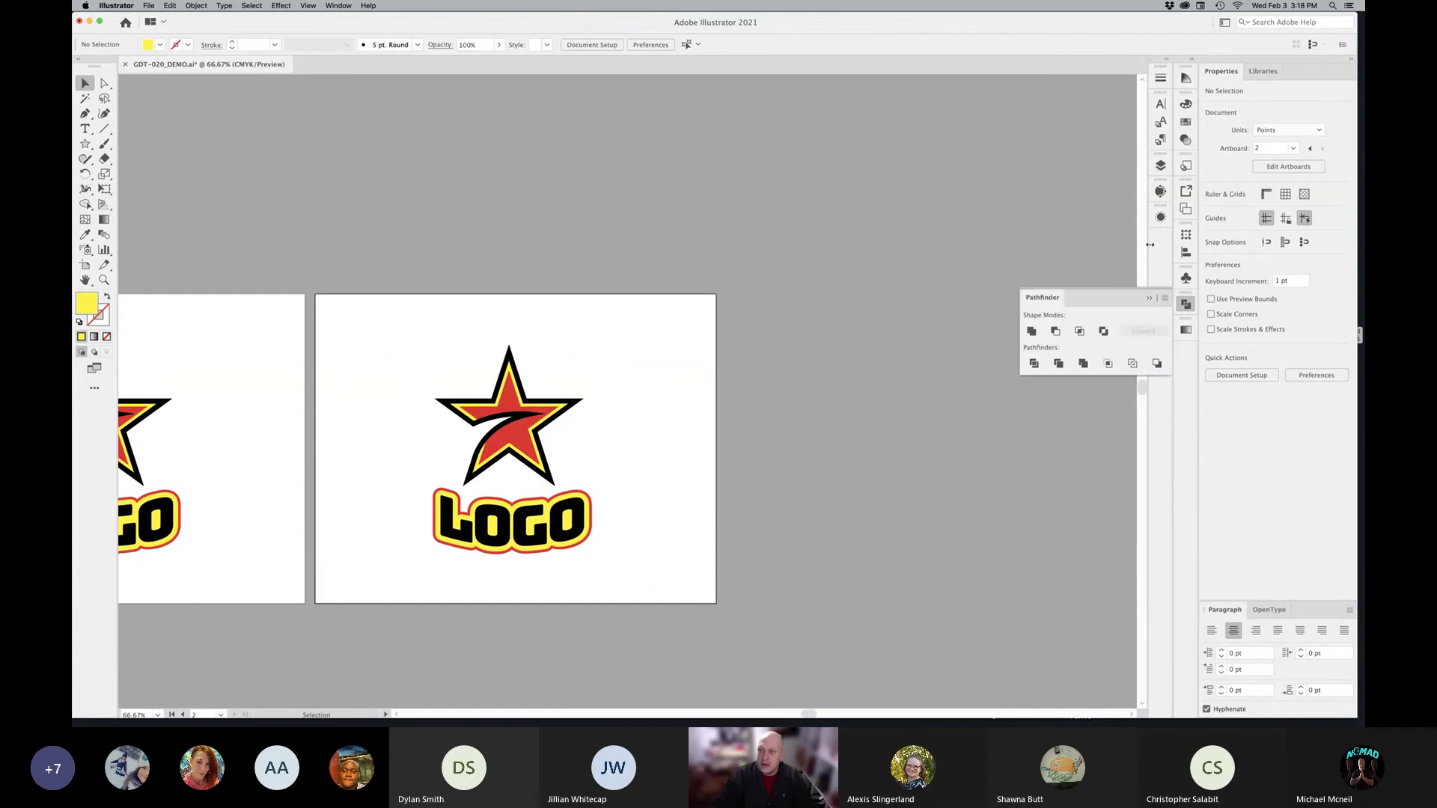
left_click(1154, 302)
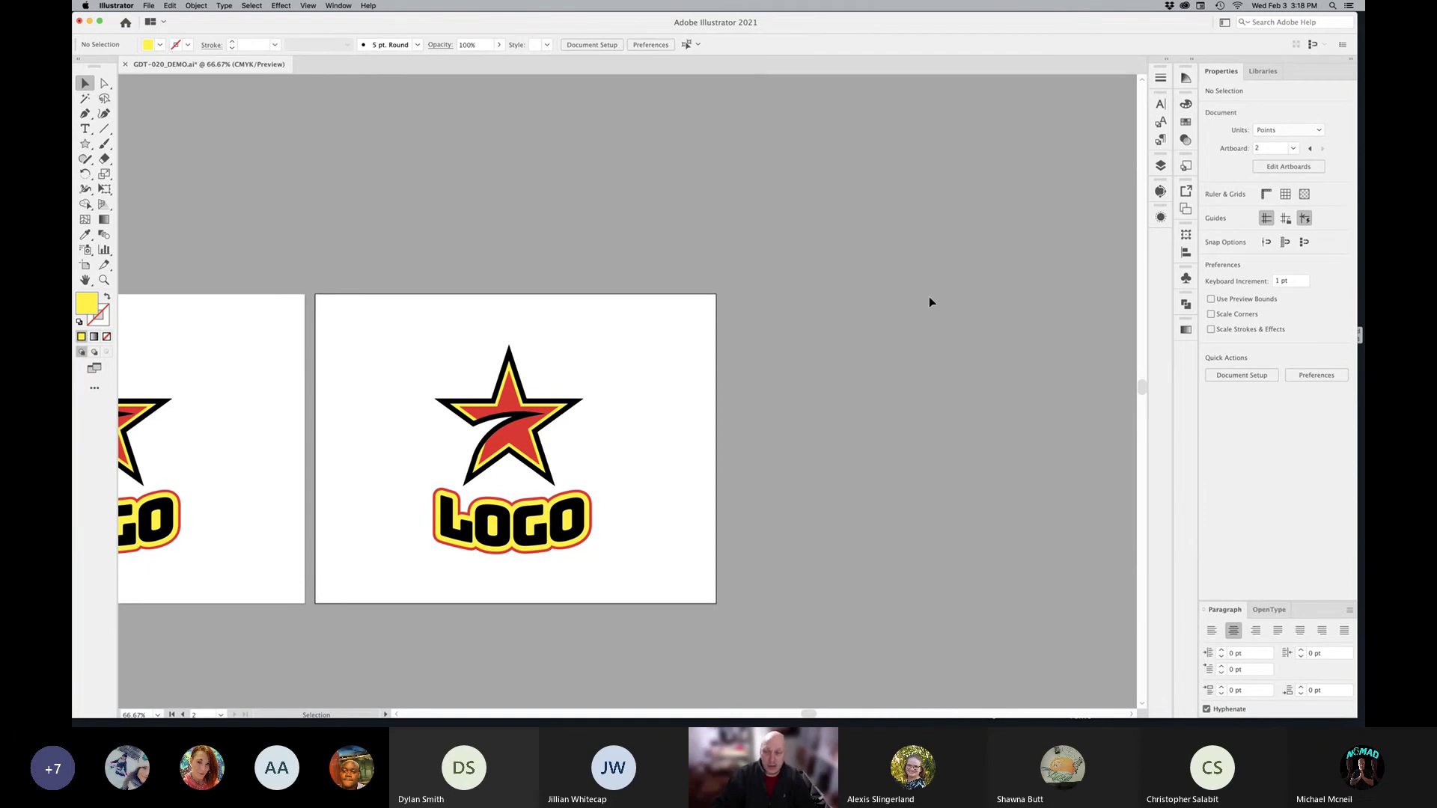
left_click(1185, 211)
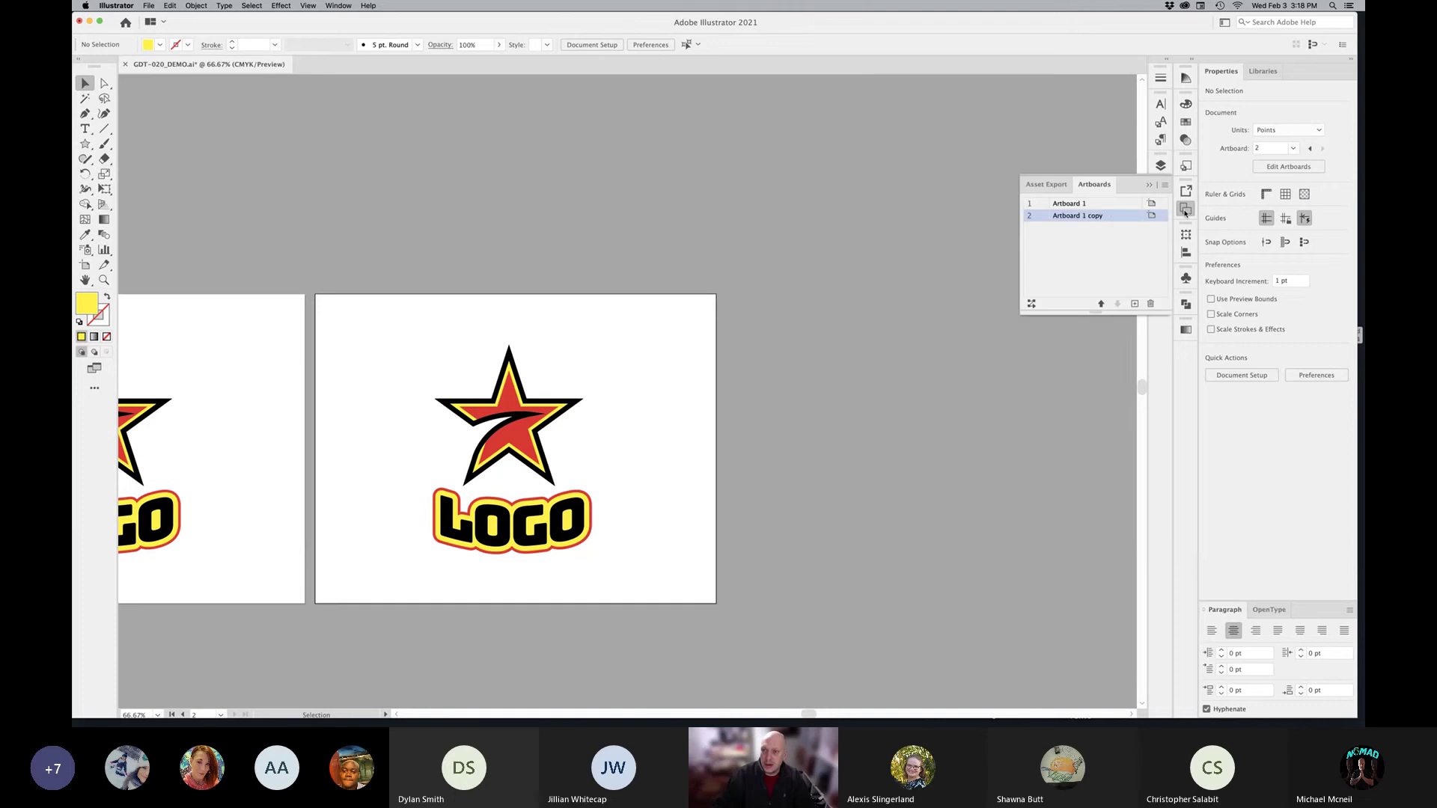
double_click(1059, 216)
left_click(1136, 304)
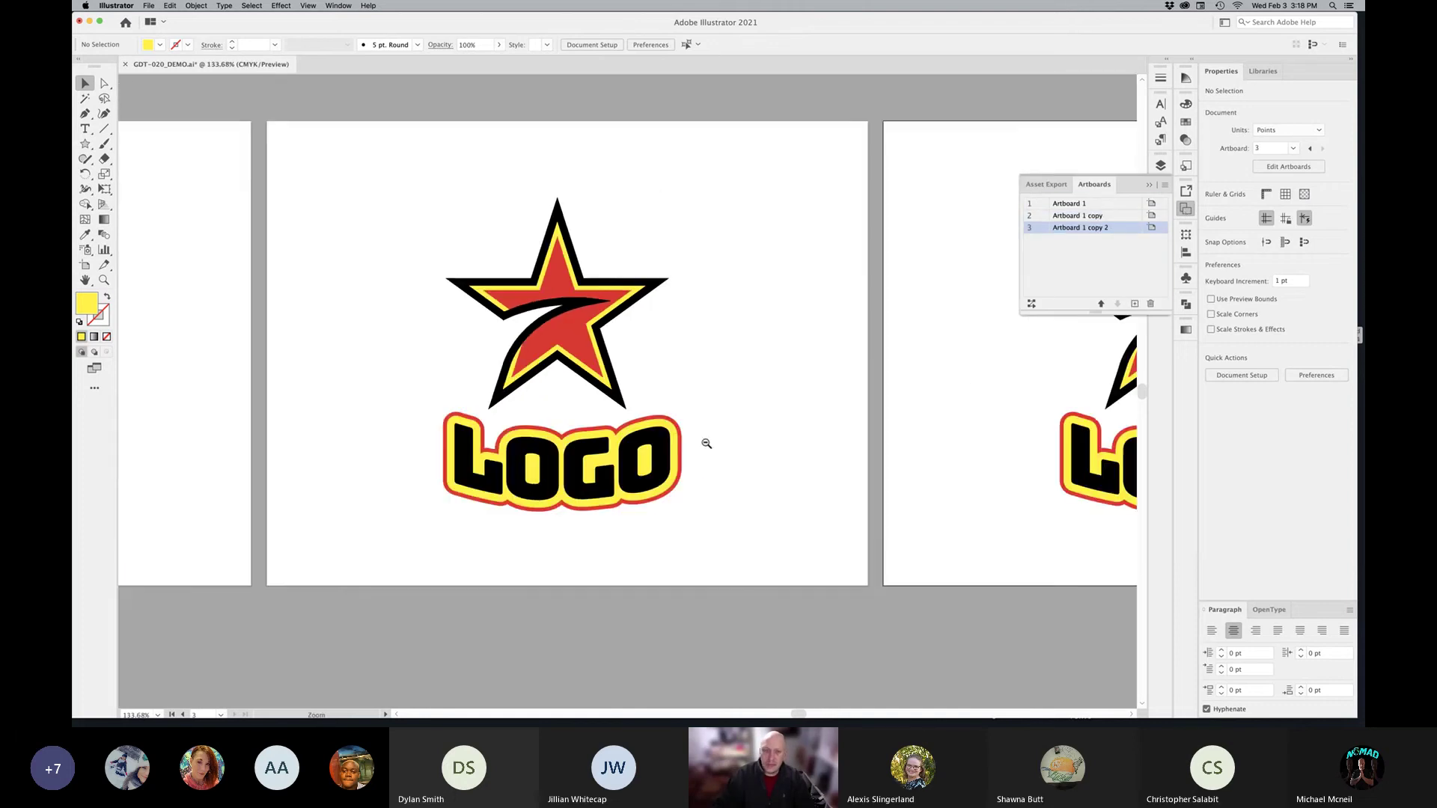
Step: Ungroup the logo on the third artboard once into its separate color groups and deselect it
left_click_drag(619, 324, 842, 524)
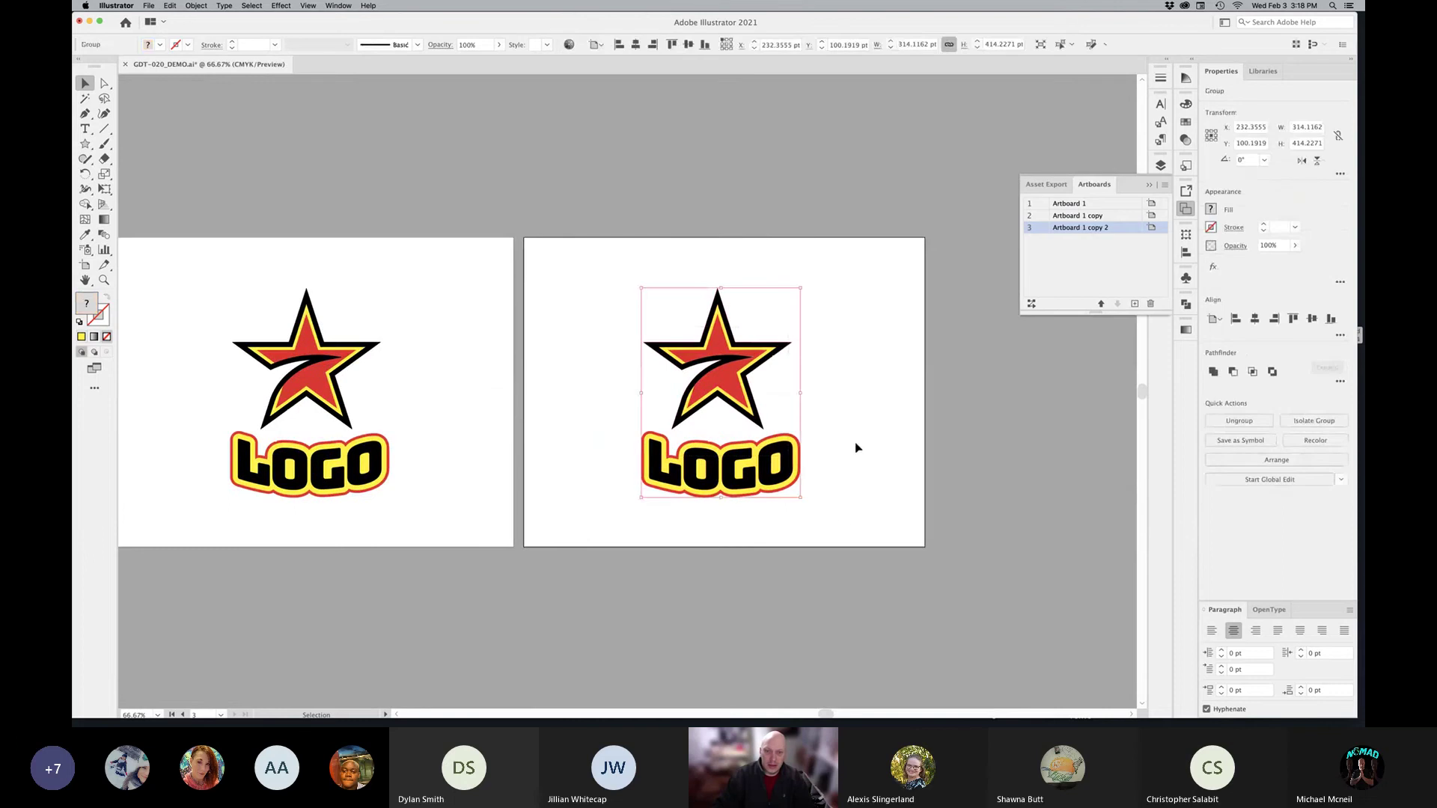
key("space")
left_click(811, 395)
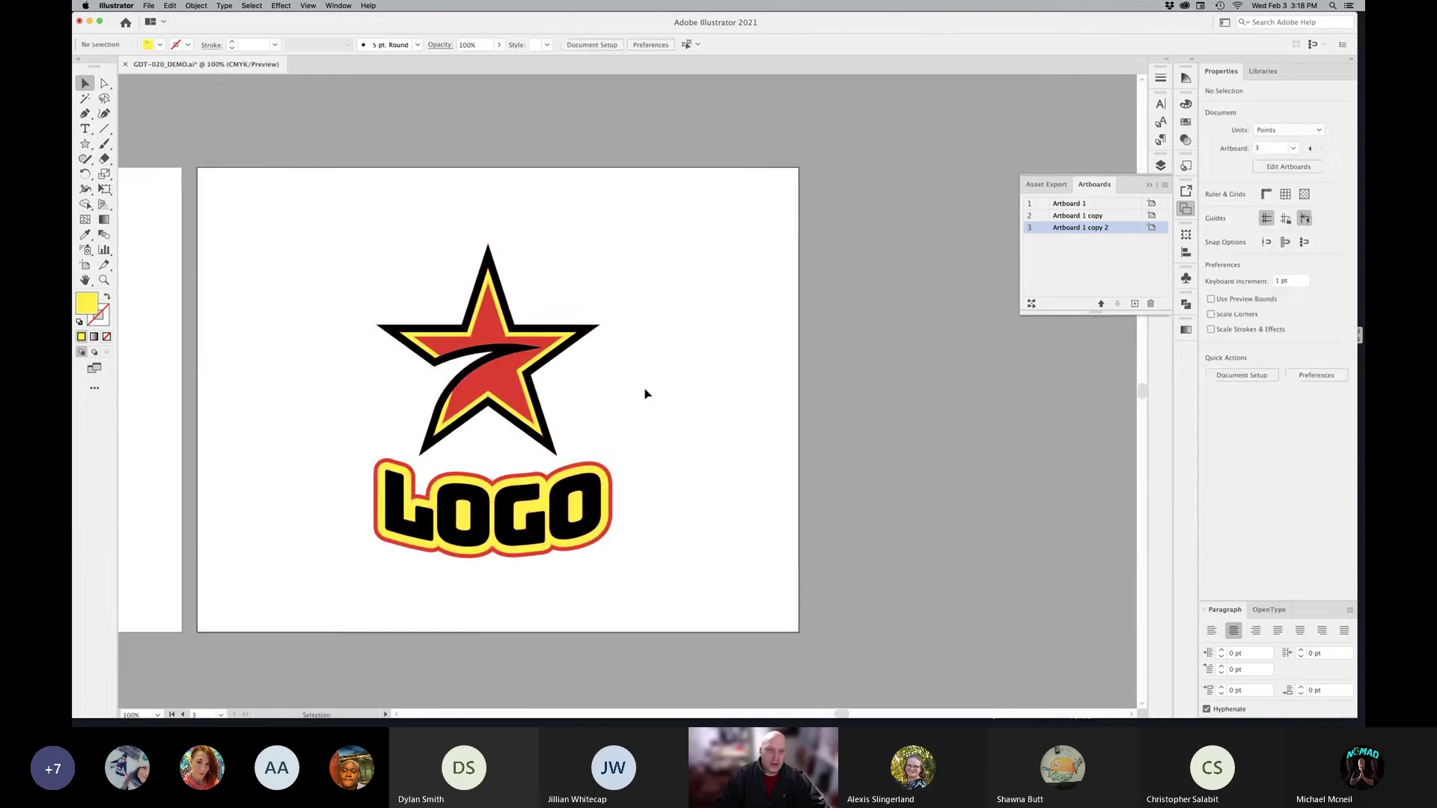
left_click(509, 442)
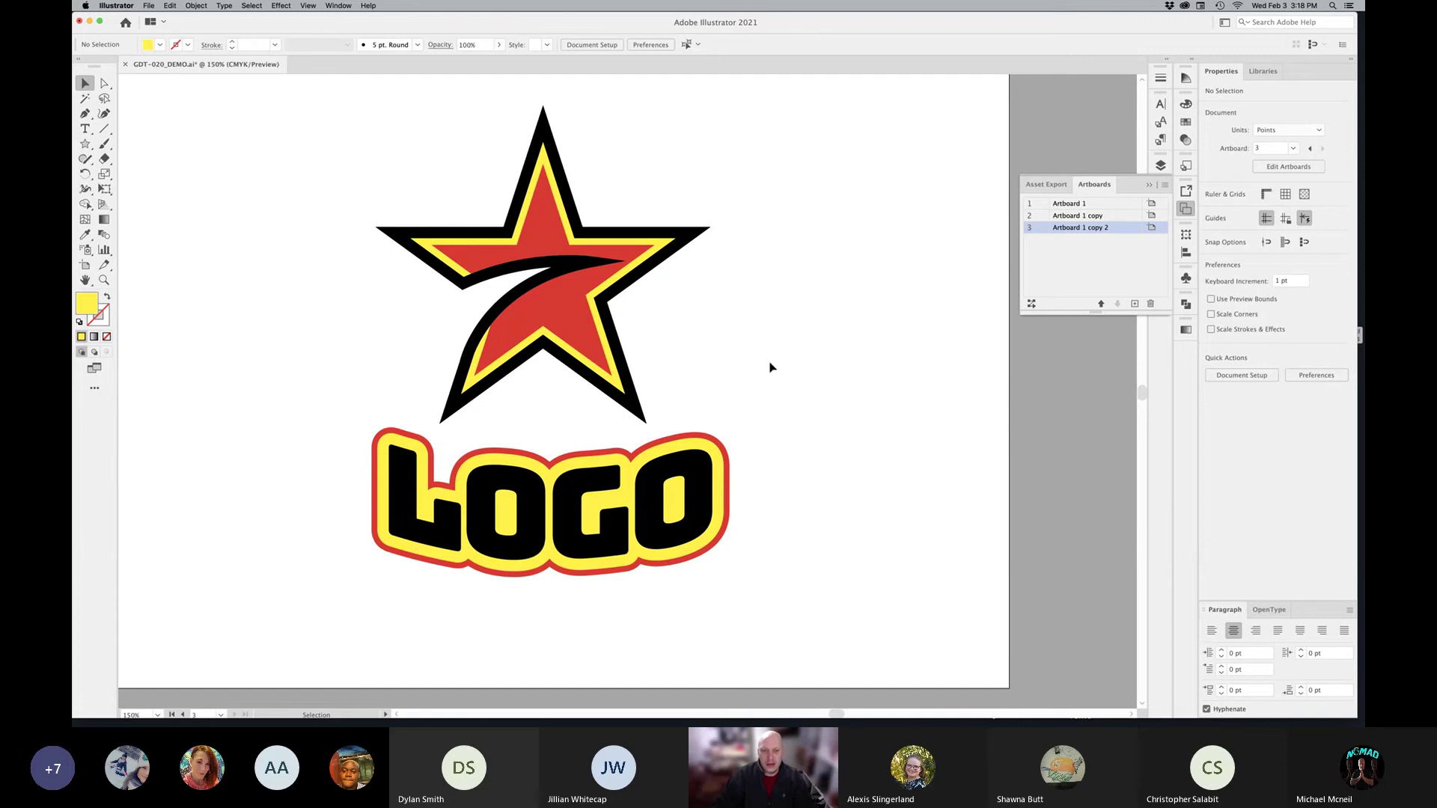
left_click(665, 444)
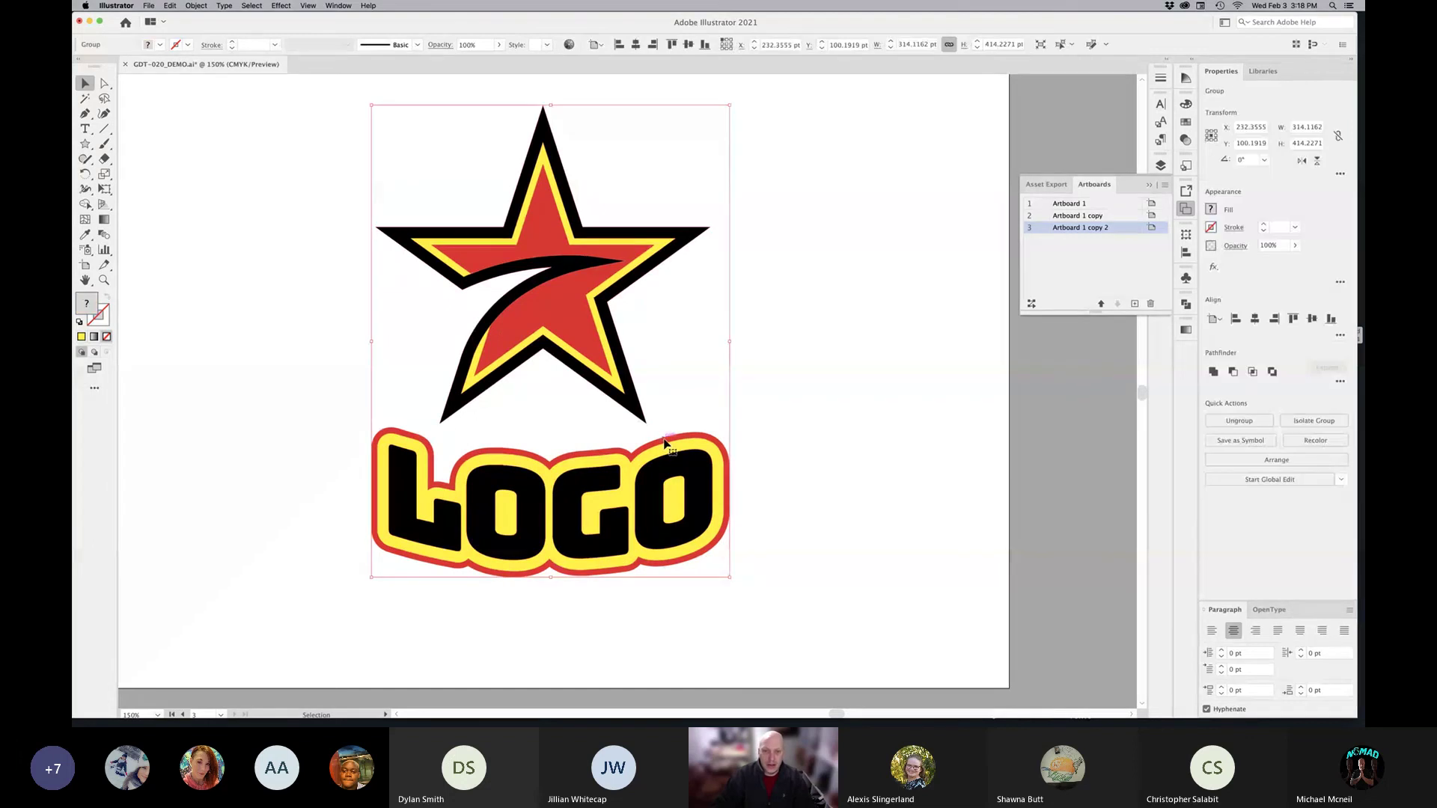
left_click(783, 378)
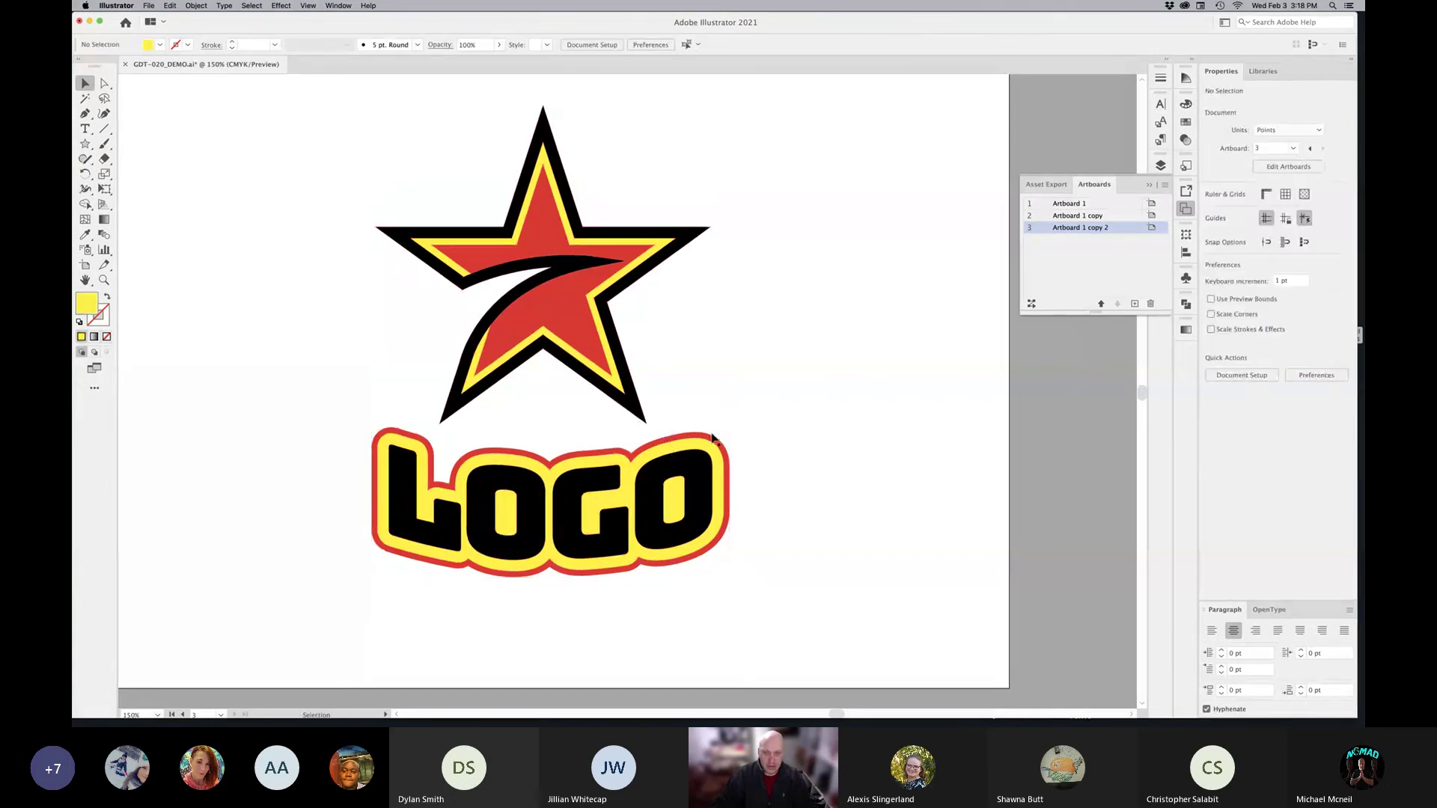
Step: Recolor the red group of the third artboard's logo with the Black swatch
left_click(711, 442)
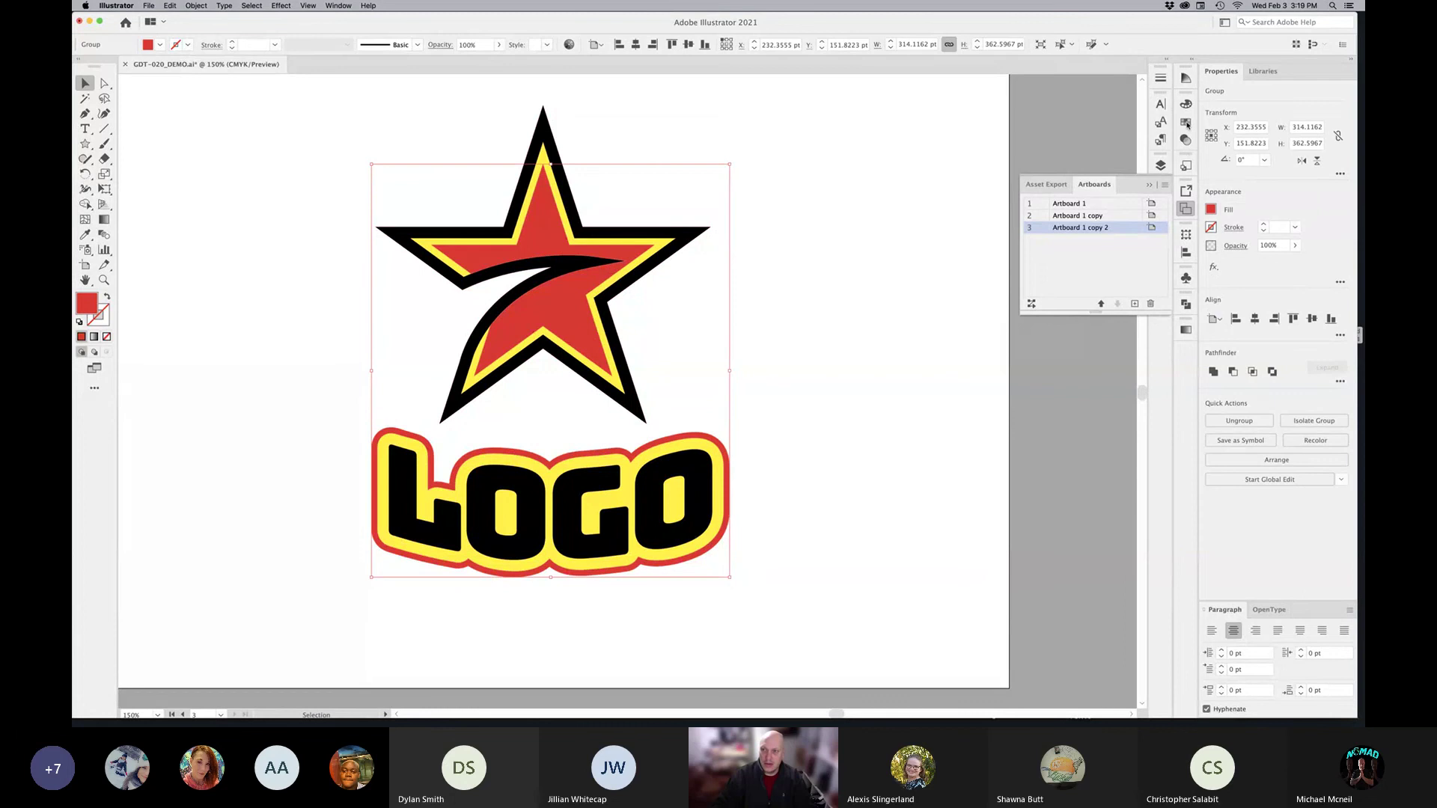
left_click(1149, 186)
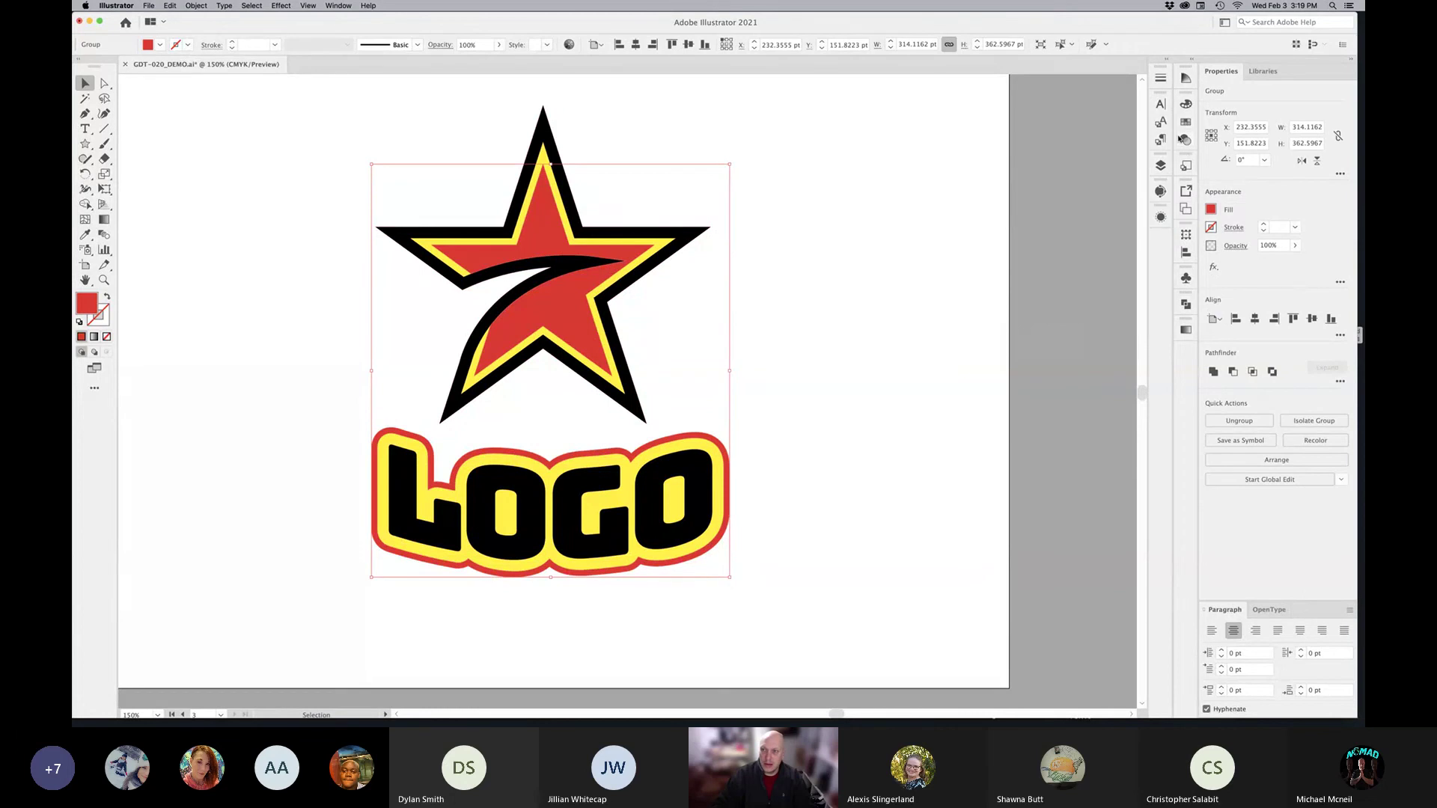
left_click(1185, 121)
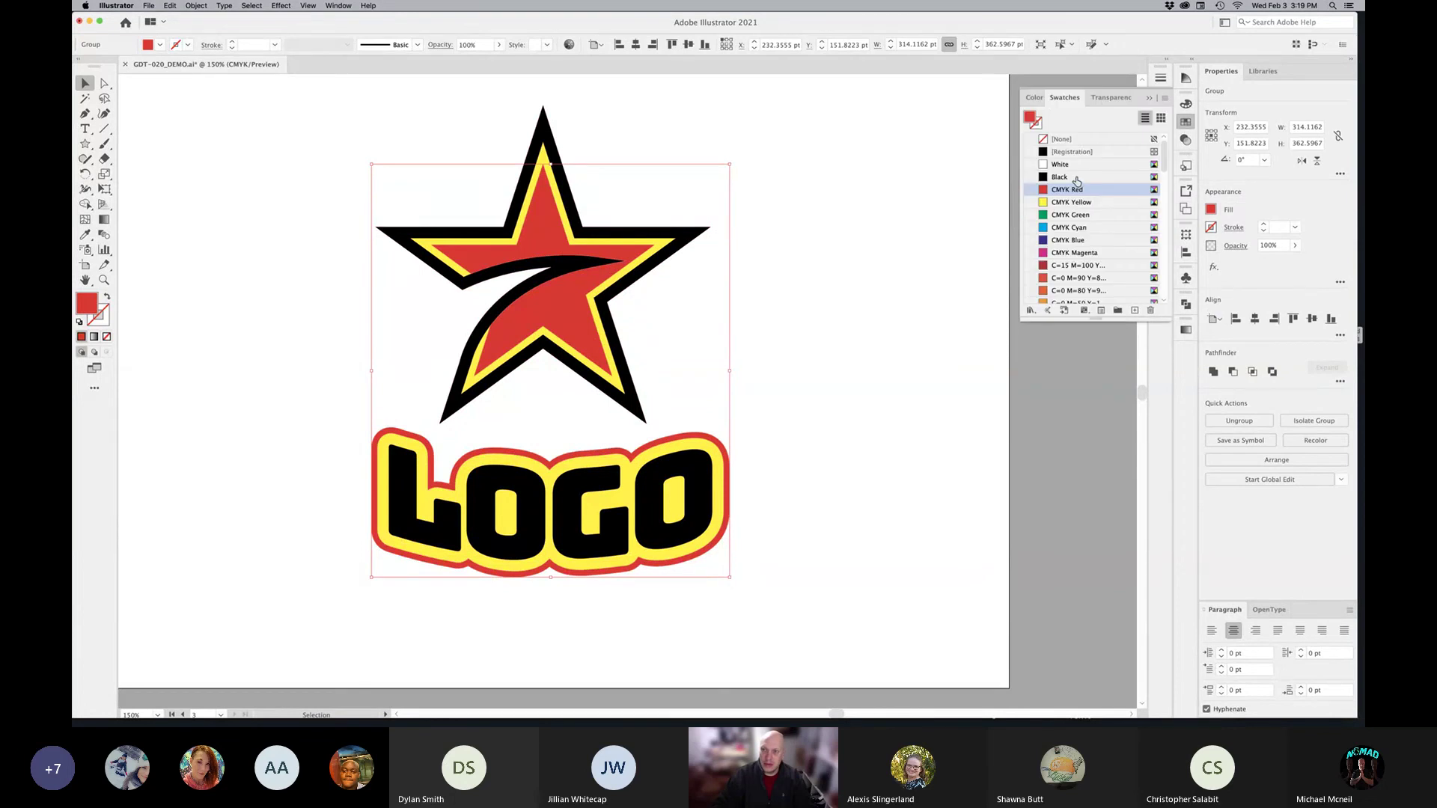
left_click(1076, 180)
left_click(783, 389)
Step: Recolor the yellow group of the third artboard's logo with the White swatch and deselect it
left_click(713, 452)
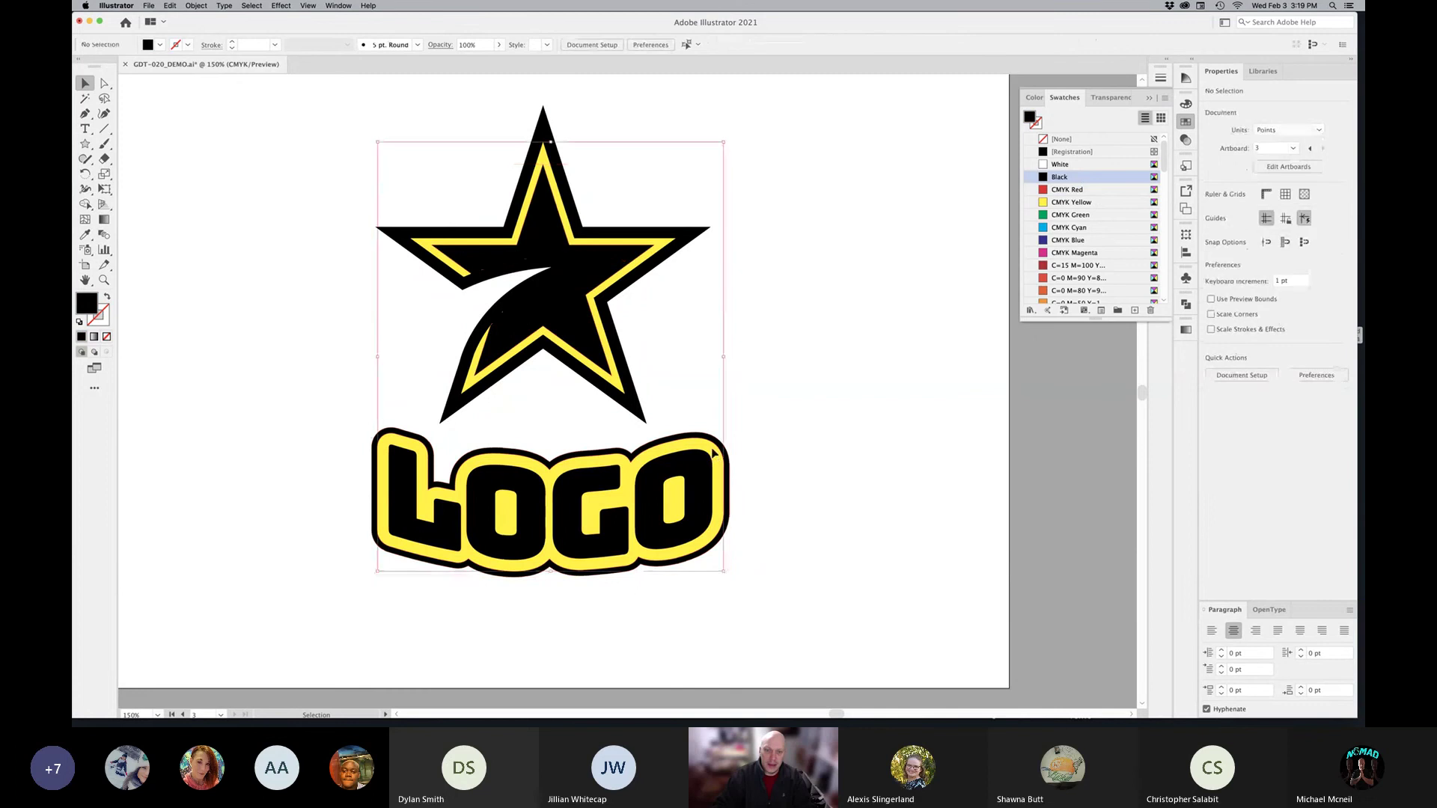
left_click(713, 453)
left_click(1068, 166)
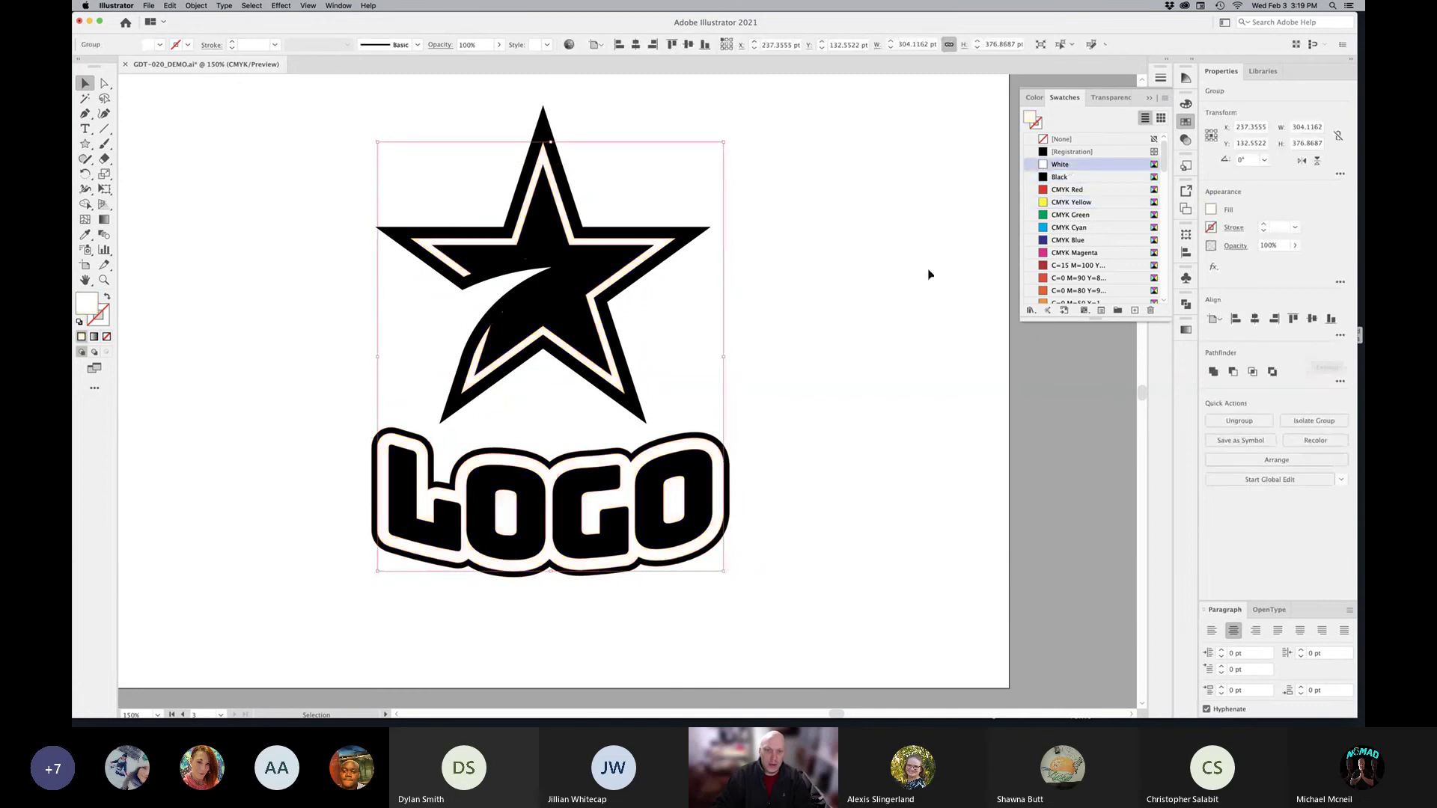
left_click(673, 388)
Step: Move the black-and-white logo off its artboard onto the gray canvas to check its white areas, and undo the move
key("super+minus")
key("super+minus")
left_click_drag(748, 383, 629, 385)
left_click_drag(654, 348, 378, 490)
left_click_drag(478, 382, 783, 381)
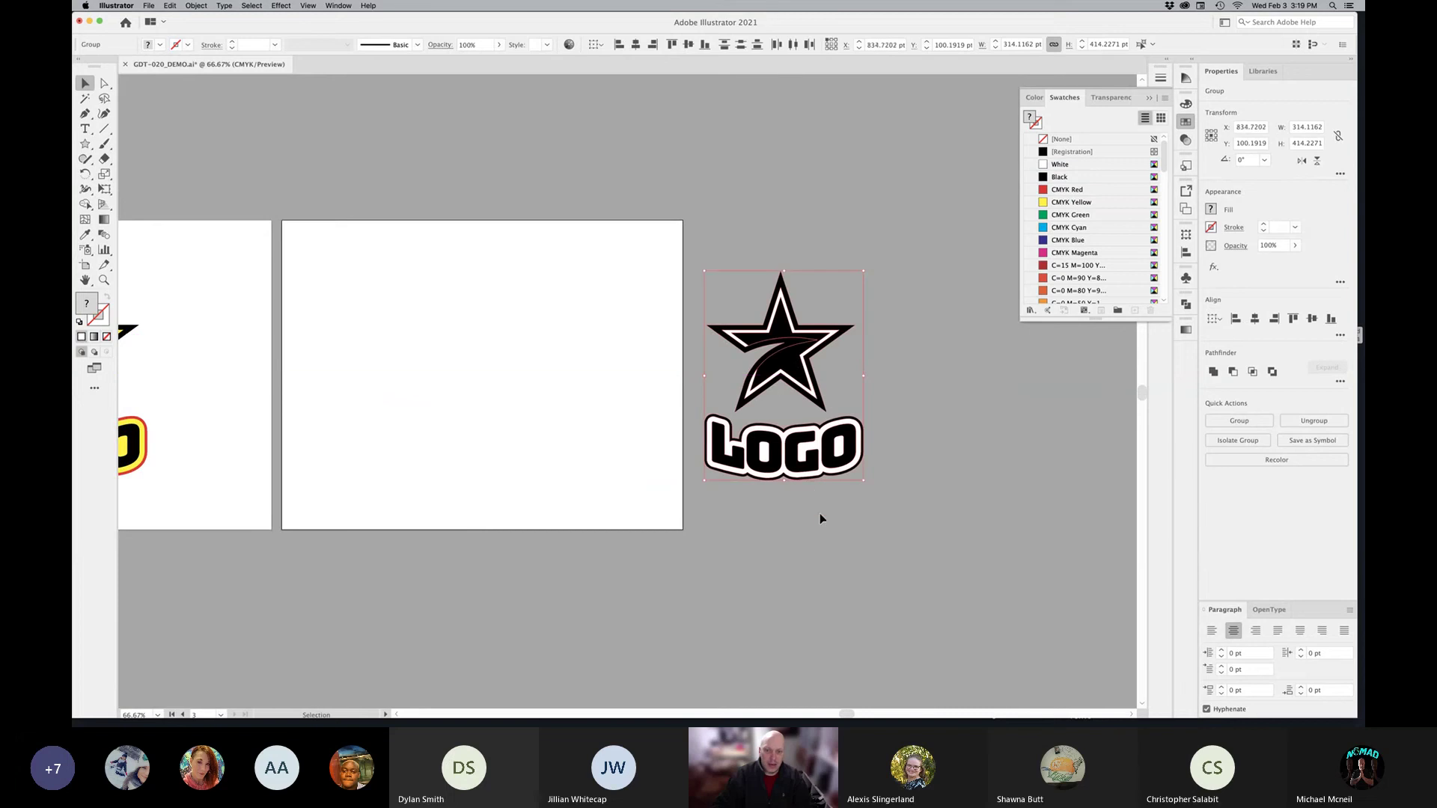
left_click(869, 487)
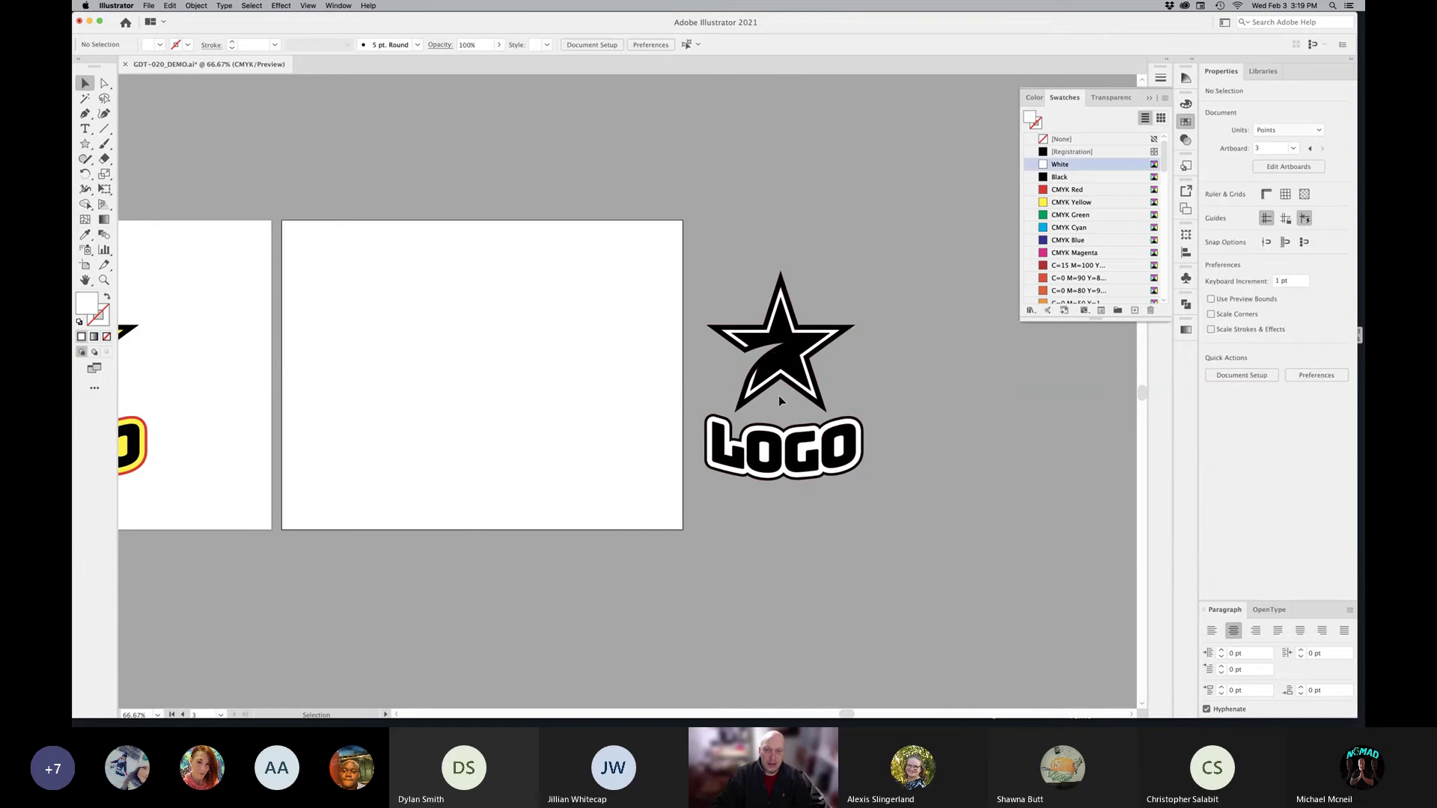
key("super+z")
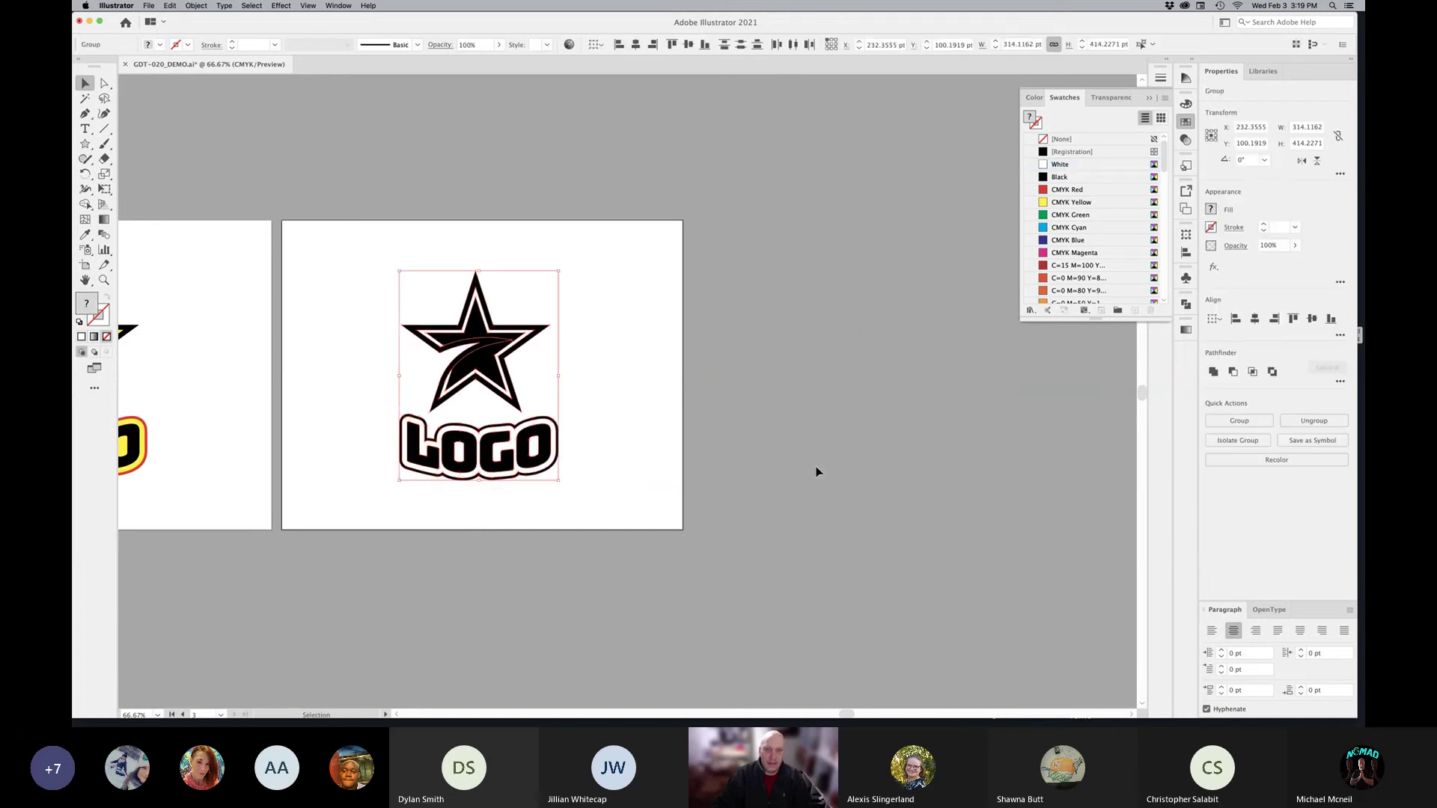
Step: Duplicate the black-and-white logo from the third artboard onto the gray canvas beside it and deselect the copy
left_click_drag(646, 399, 531, 406)
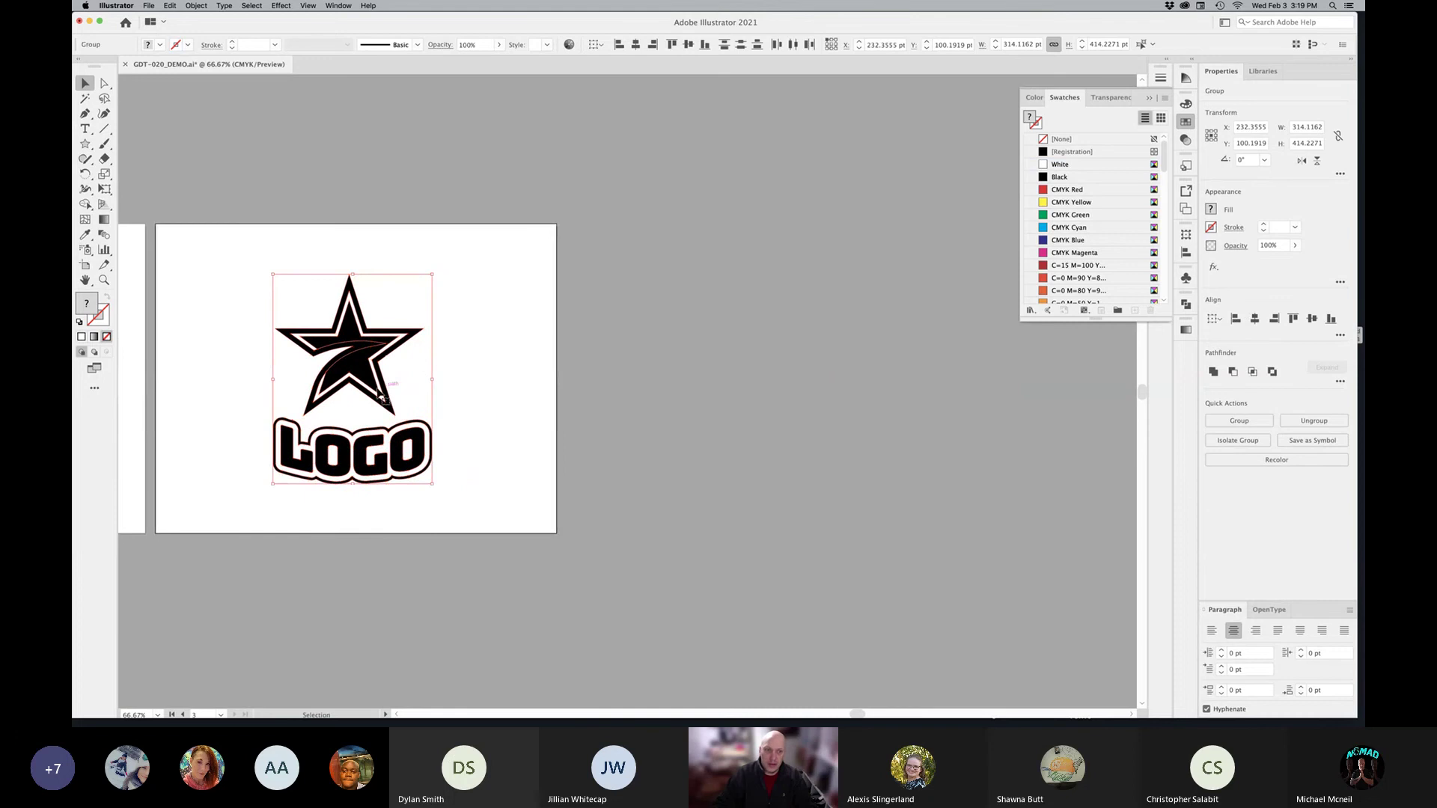
left_click_drag(381, 398, 702, 398)
left_click_drag(834, 408, 742, 427)
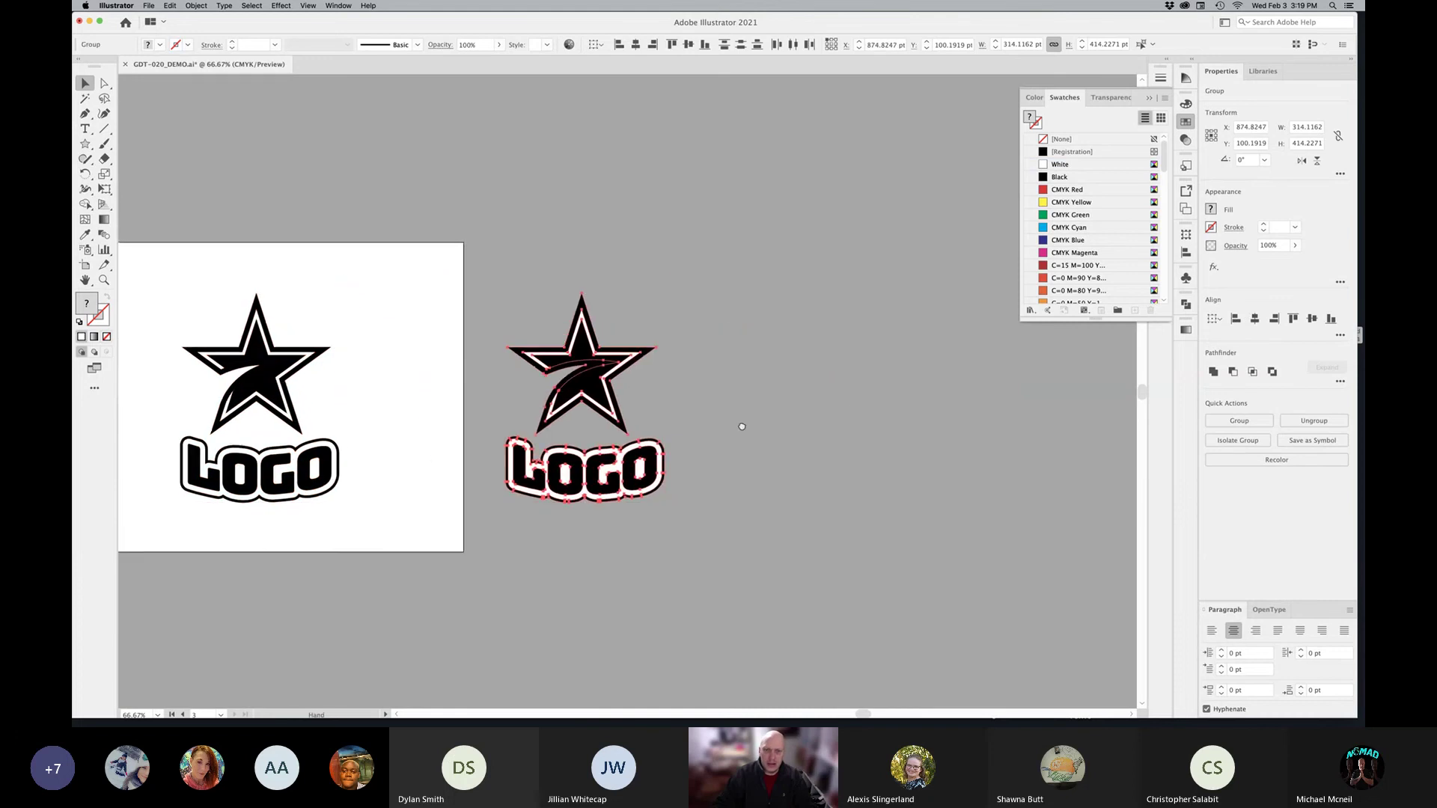
left_click(740, 425)
Step: Delete the white group from the logo copy on the gray canvas, keeping only its black shapes
left_click_drag(481, 421, 548, 430)
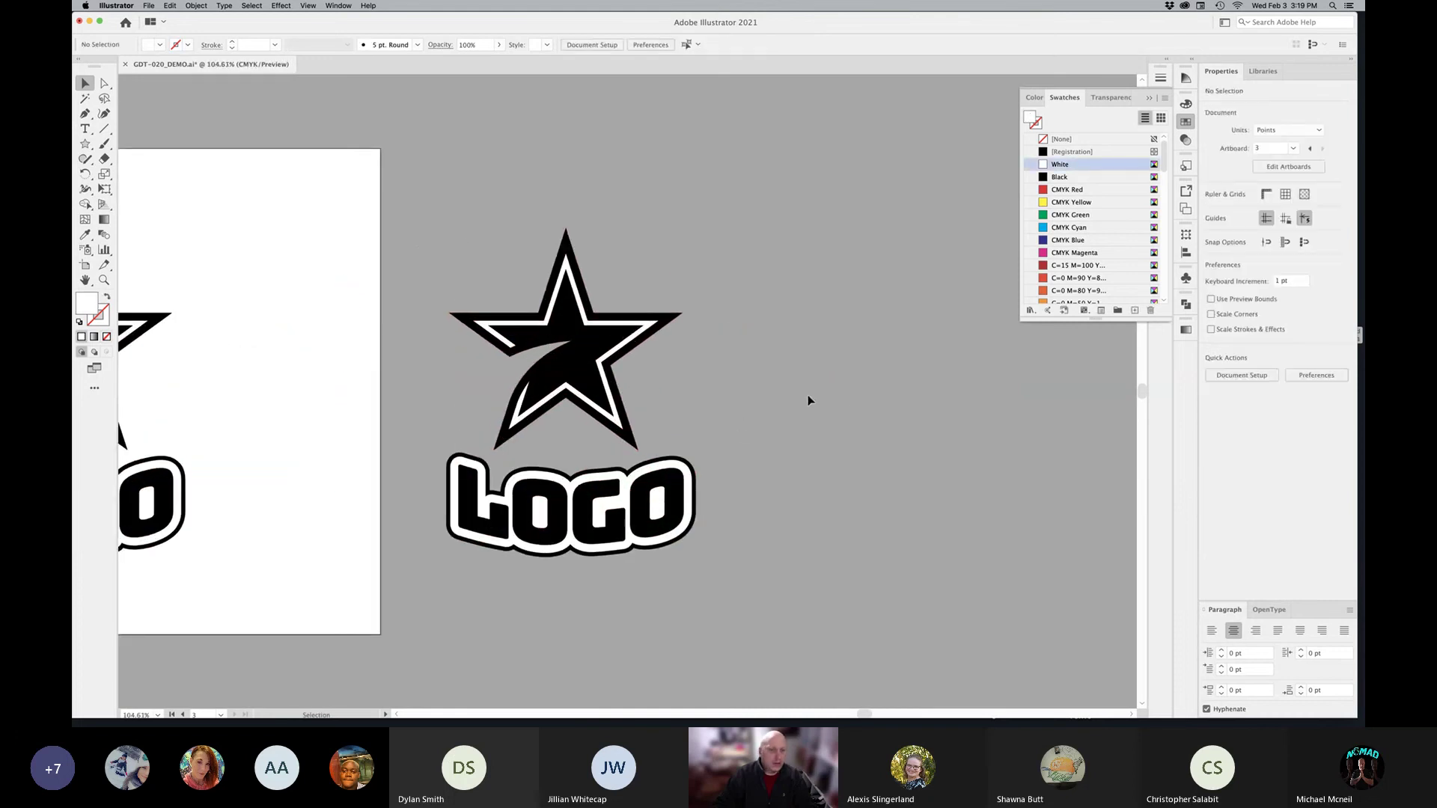
left_click(620, 425)
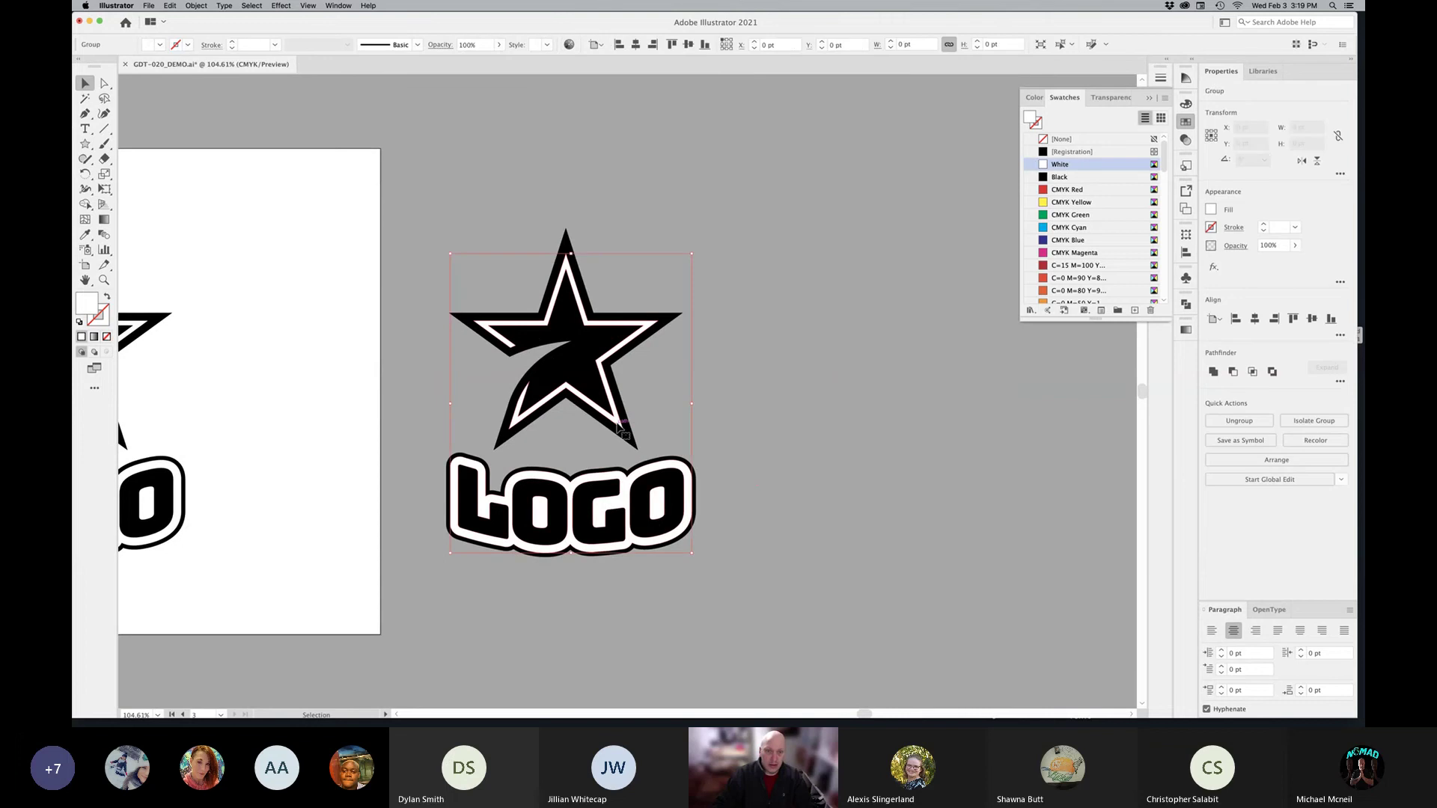
key("Delete")
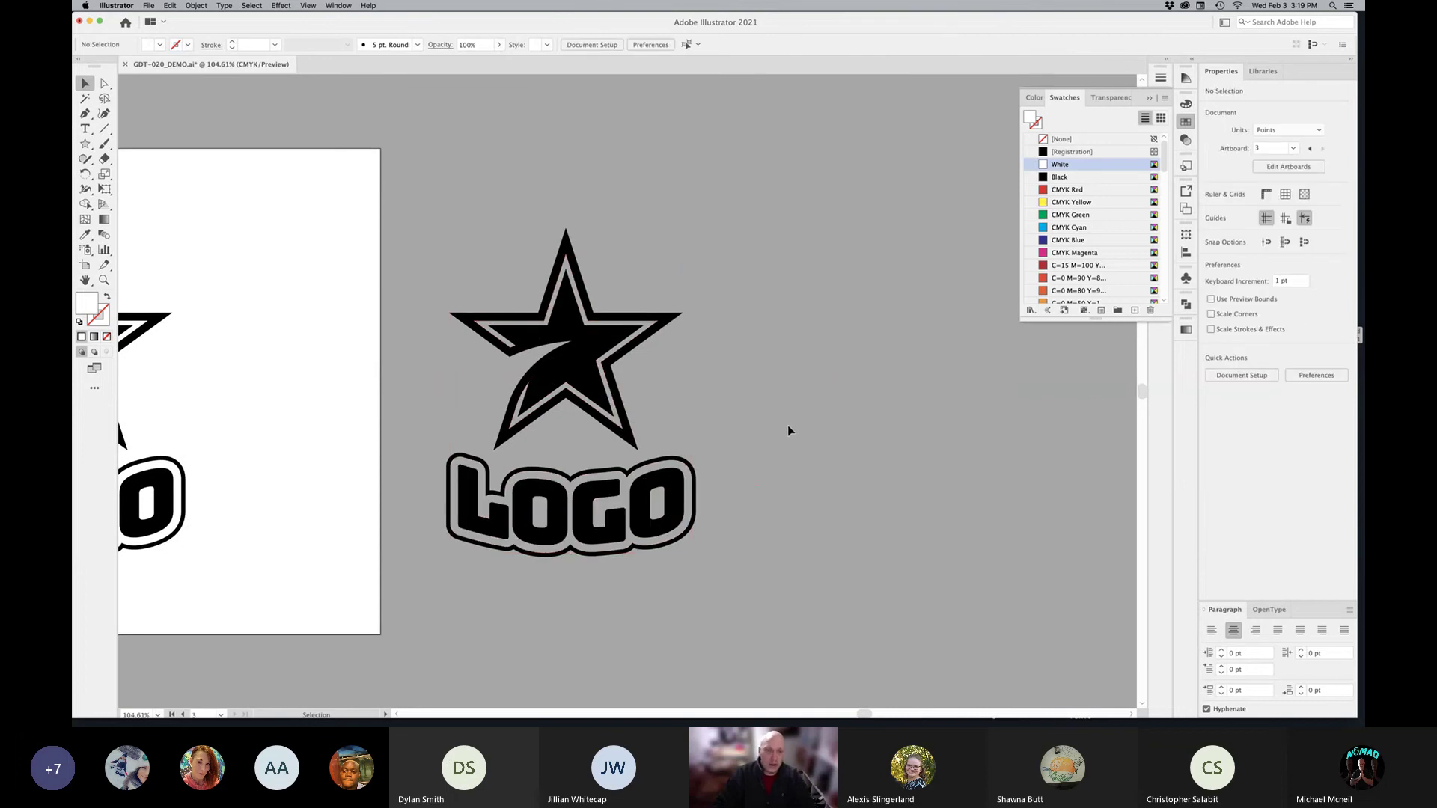
Step: Duplicate the all-black logo beside itself on the gray canvas, recolor the copy with the White swatch and deselect it
left_click(552, 496)
left_click_drag(552, 496, 377, 470)
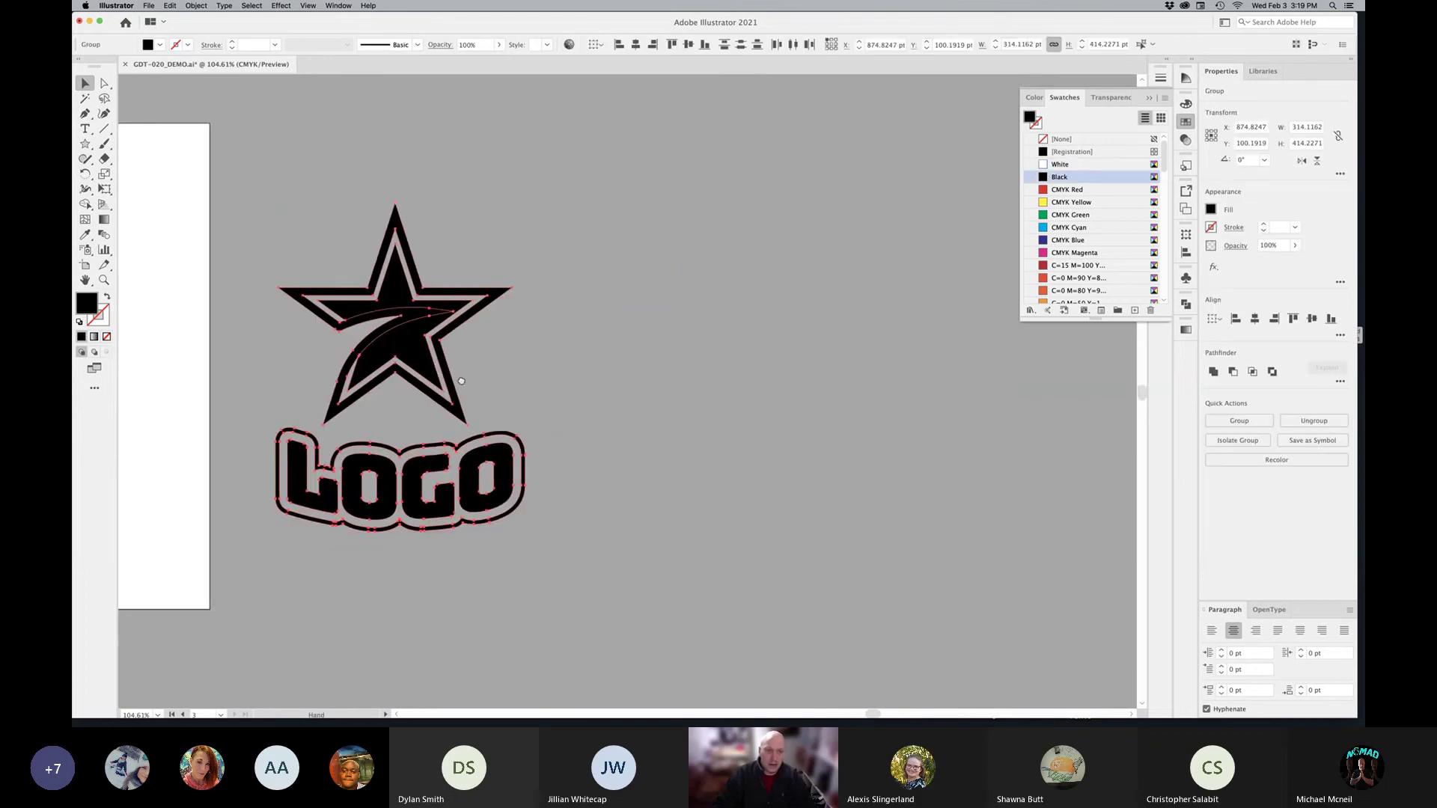
left_click_drag(406, 342, 793, 346)
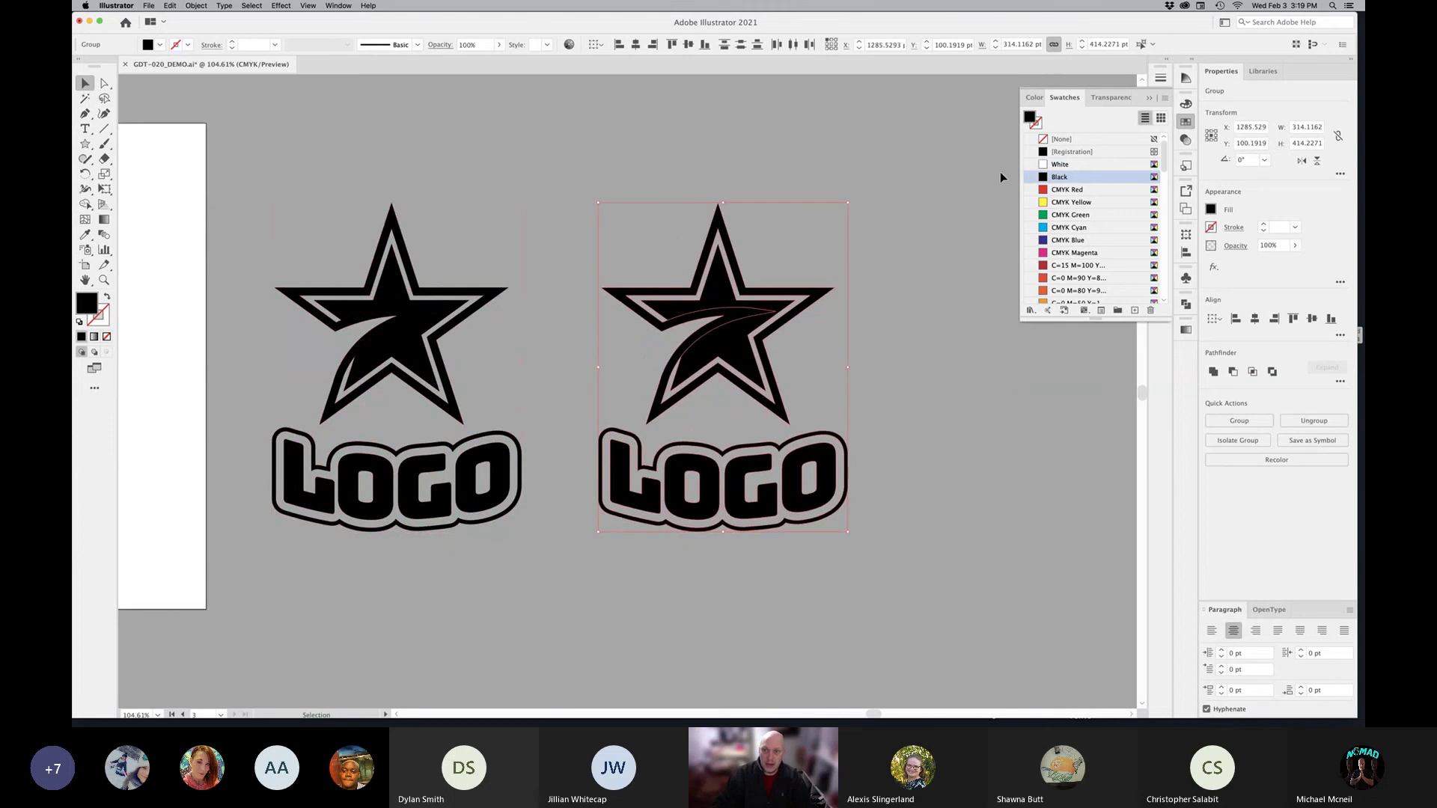
left_click(1060, 164)
left_click(922, 403)
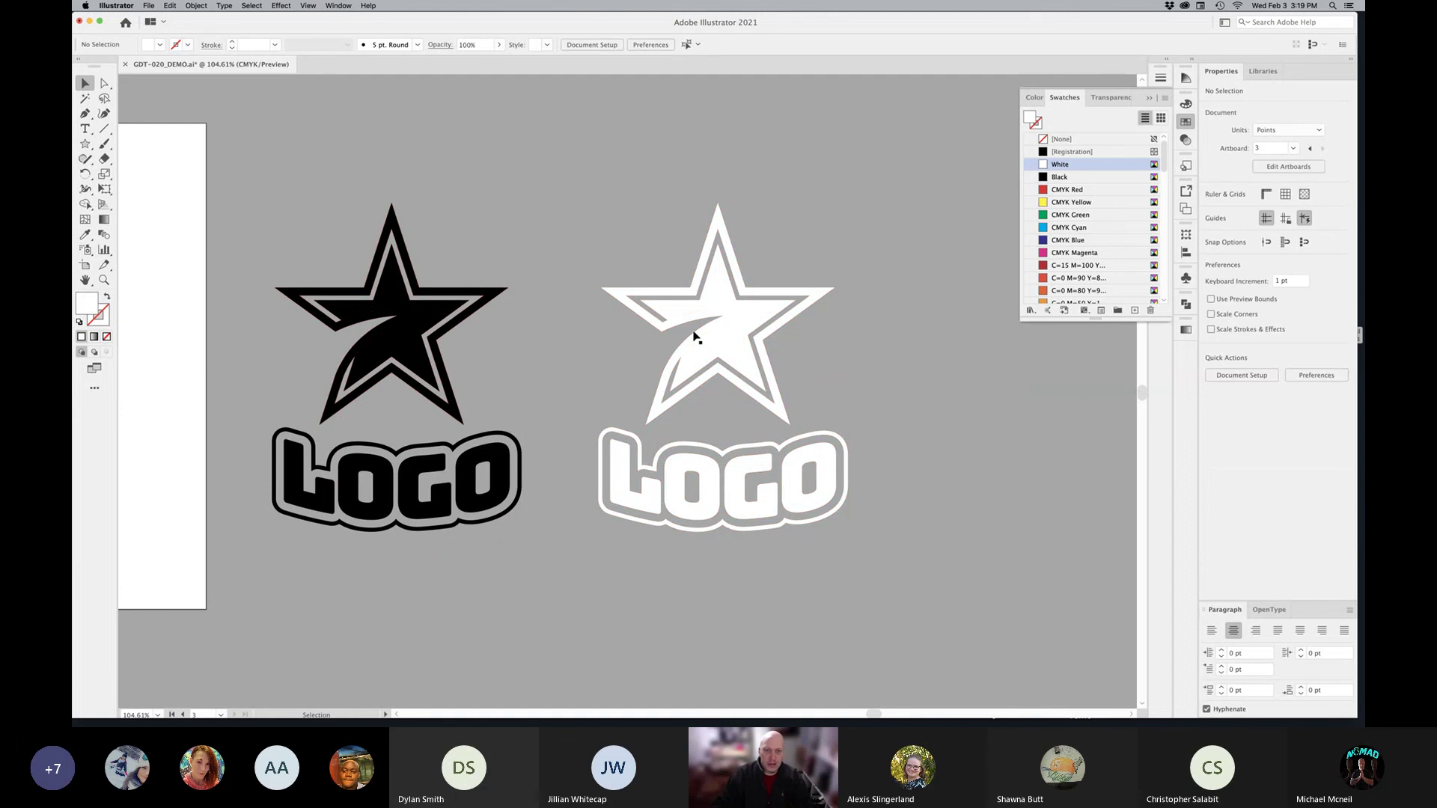
Step: Compare the one-color black and white logos on the canvas with the black-and-white and full-color versions on the artboards
left_click_drag(487, 392, 1013, 382)
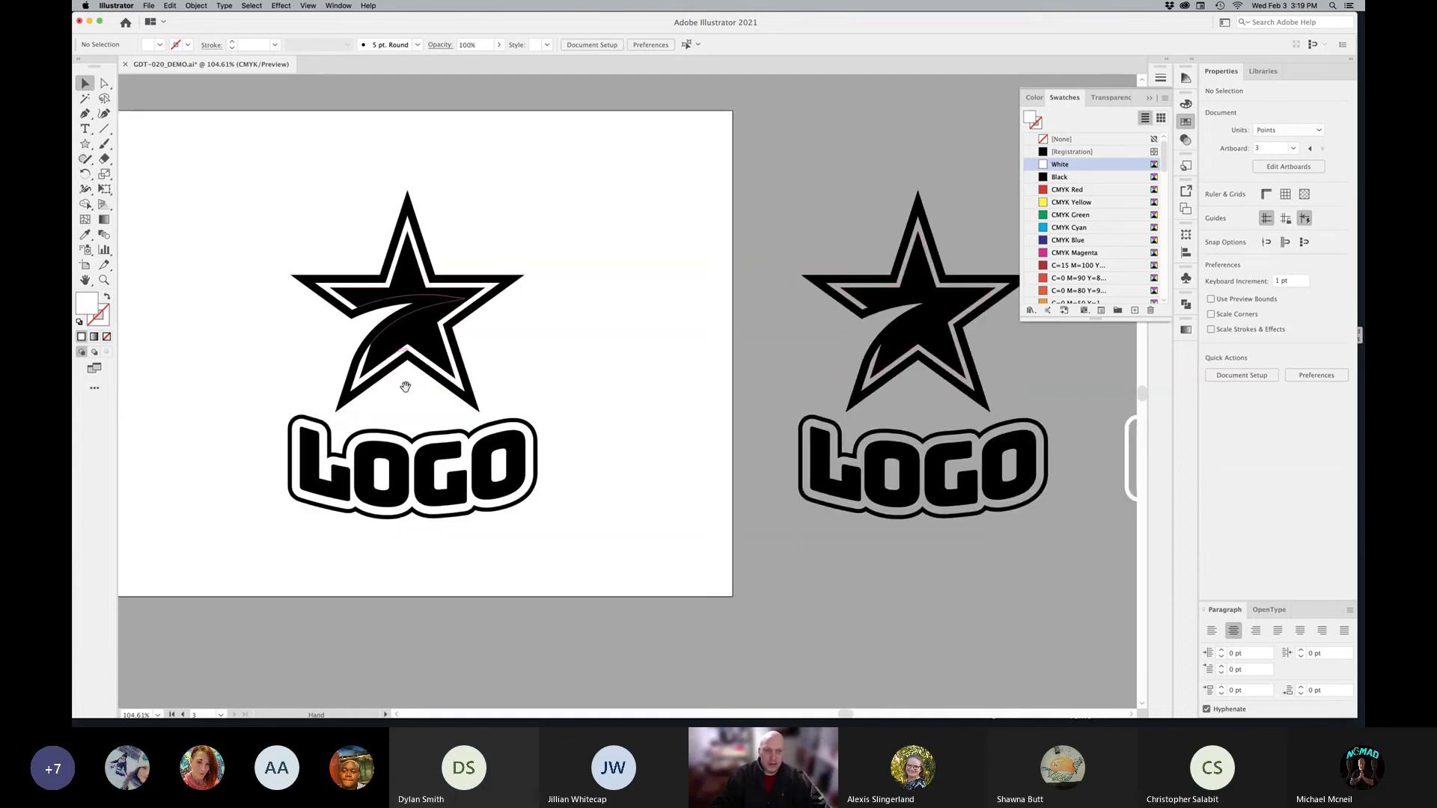
mouse_move(391, 388)
left_mouse_down()
mouse_move(916, 389)
mouse_move(392, 372)
left_mouse_up()
scroll(837, 341, "right", 10)
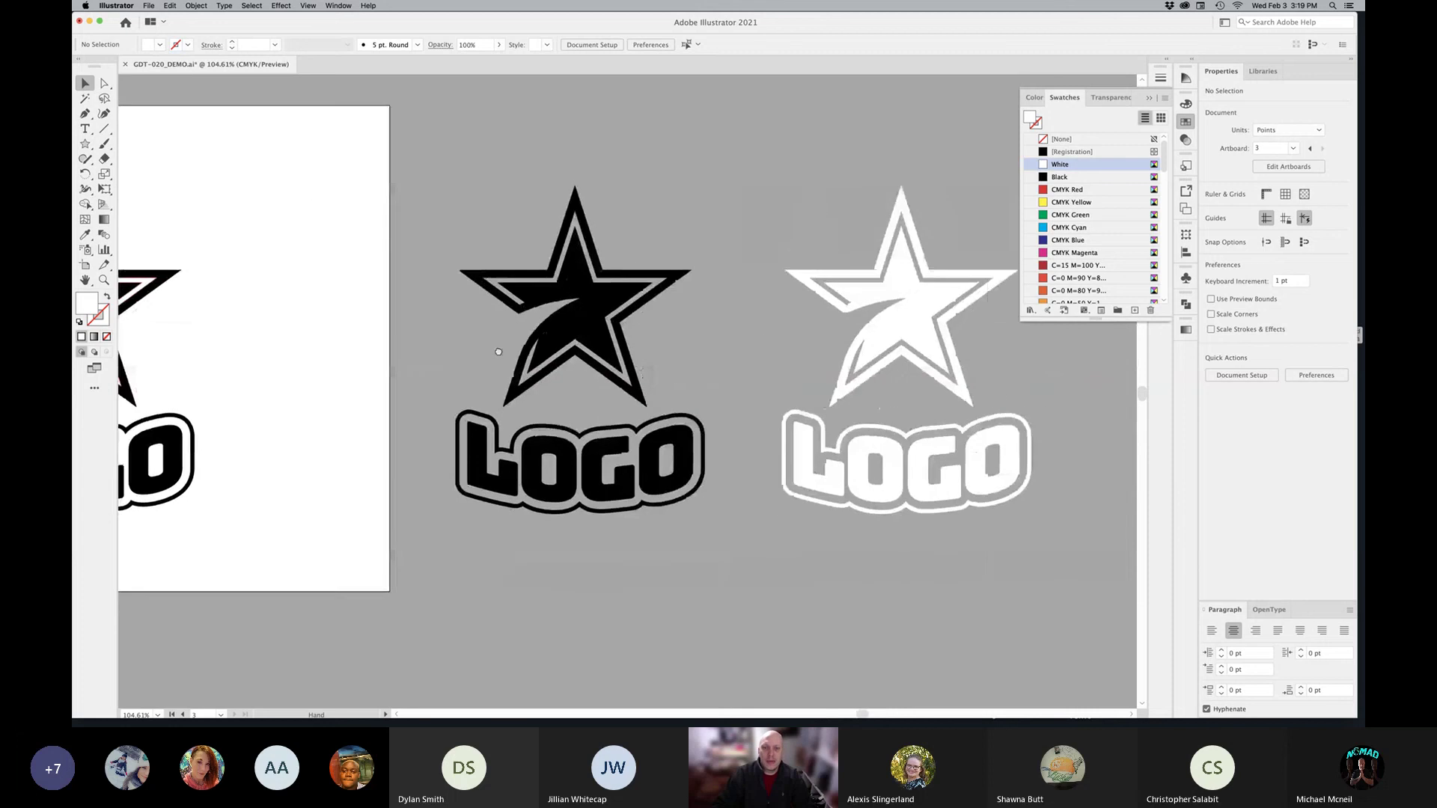
scroll(779, 343, "left", 3)
scroll(721, 344, "right", 6)
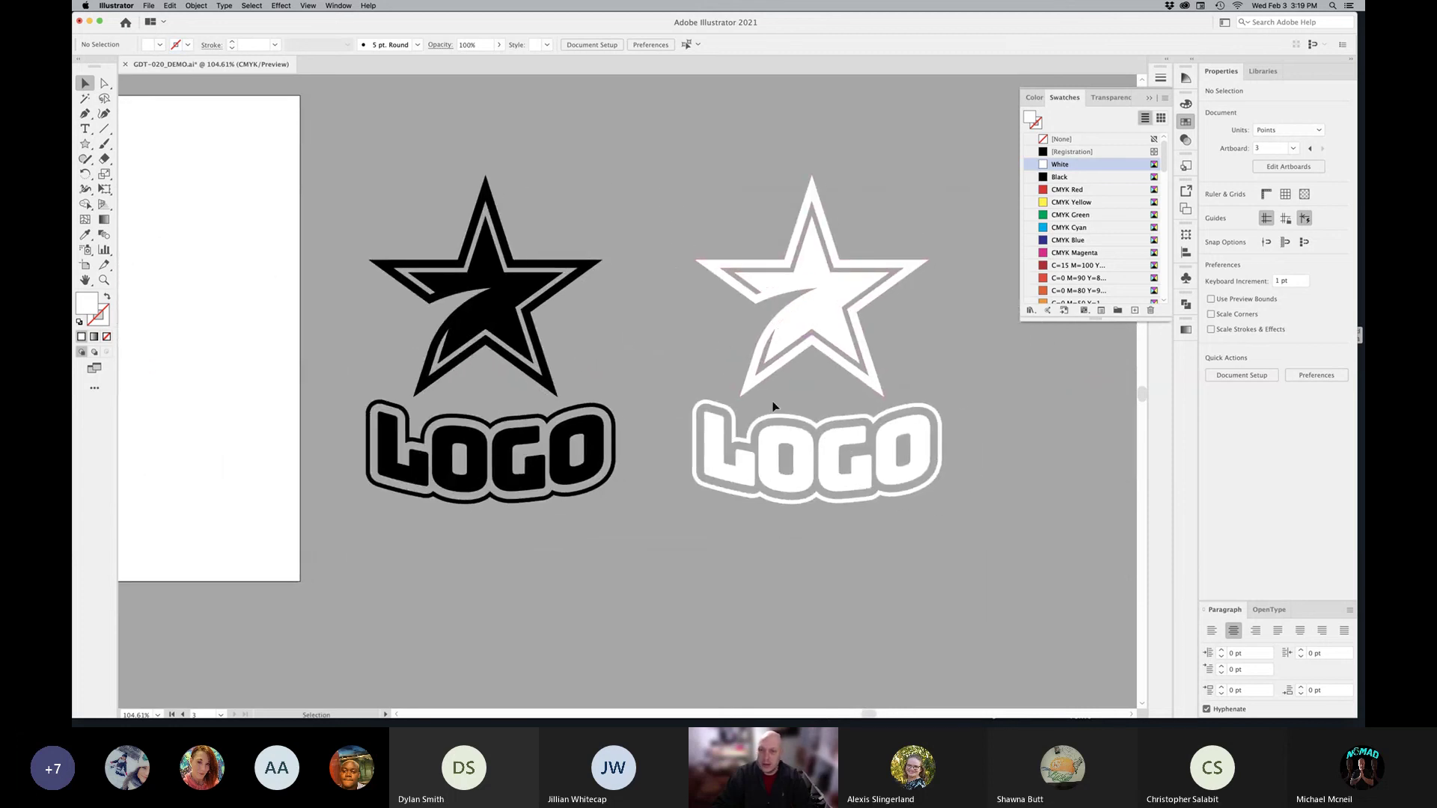
left_click_drag(632, 366, 663, 344)
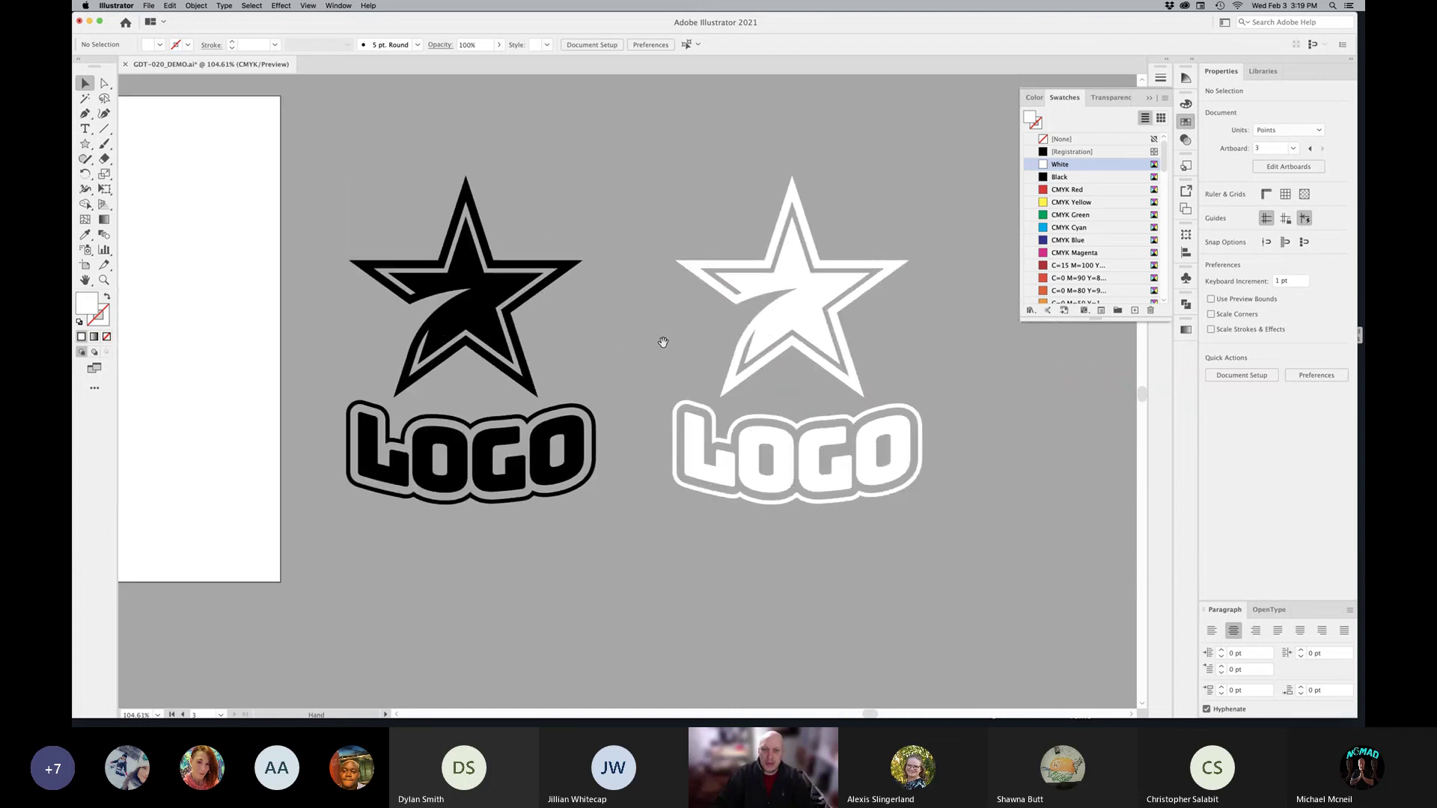
left_click(663, 342, "alt+super")
left_click_drag(629, 398, 714, 401)
left_click(597, 385, "alt+super")
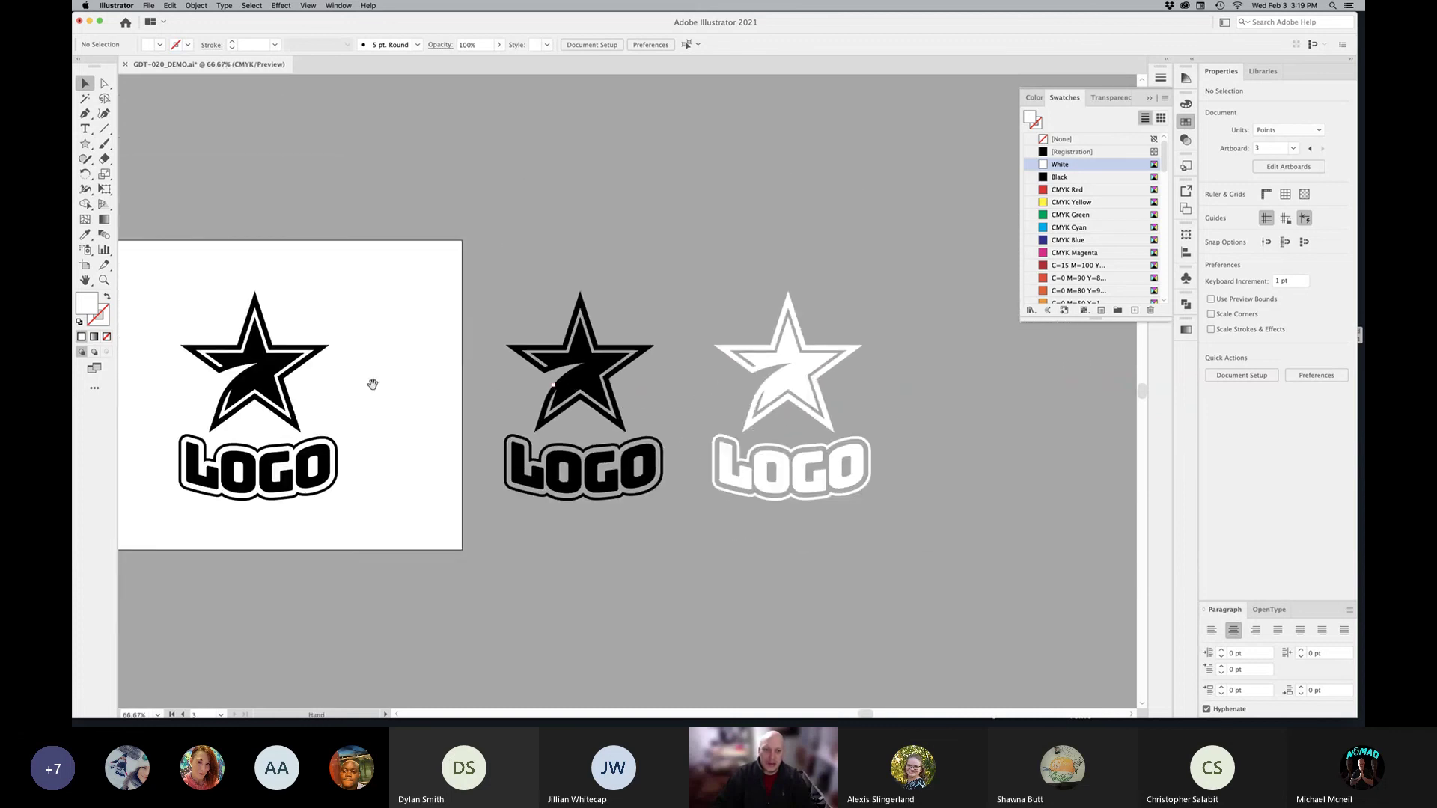
left_click_drag(372, 385, 991, 390)
left_click_drag(596, 406, 649, 407)
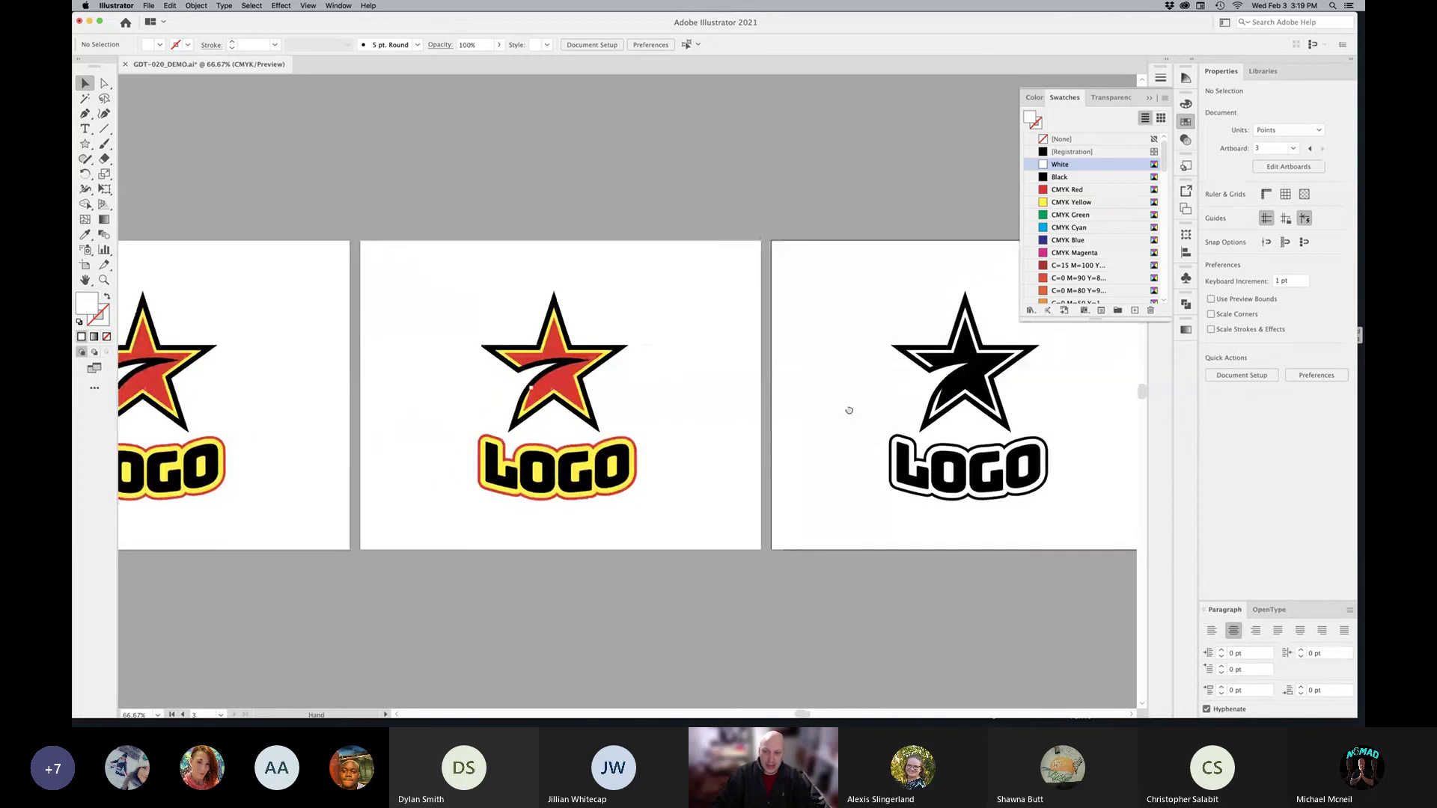
left_click_drag(932, 406, 560, 398)
left_click_drag(740, 422, 761, 414)
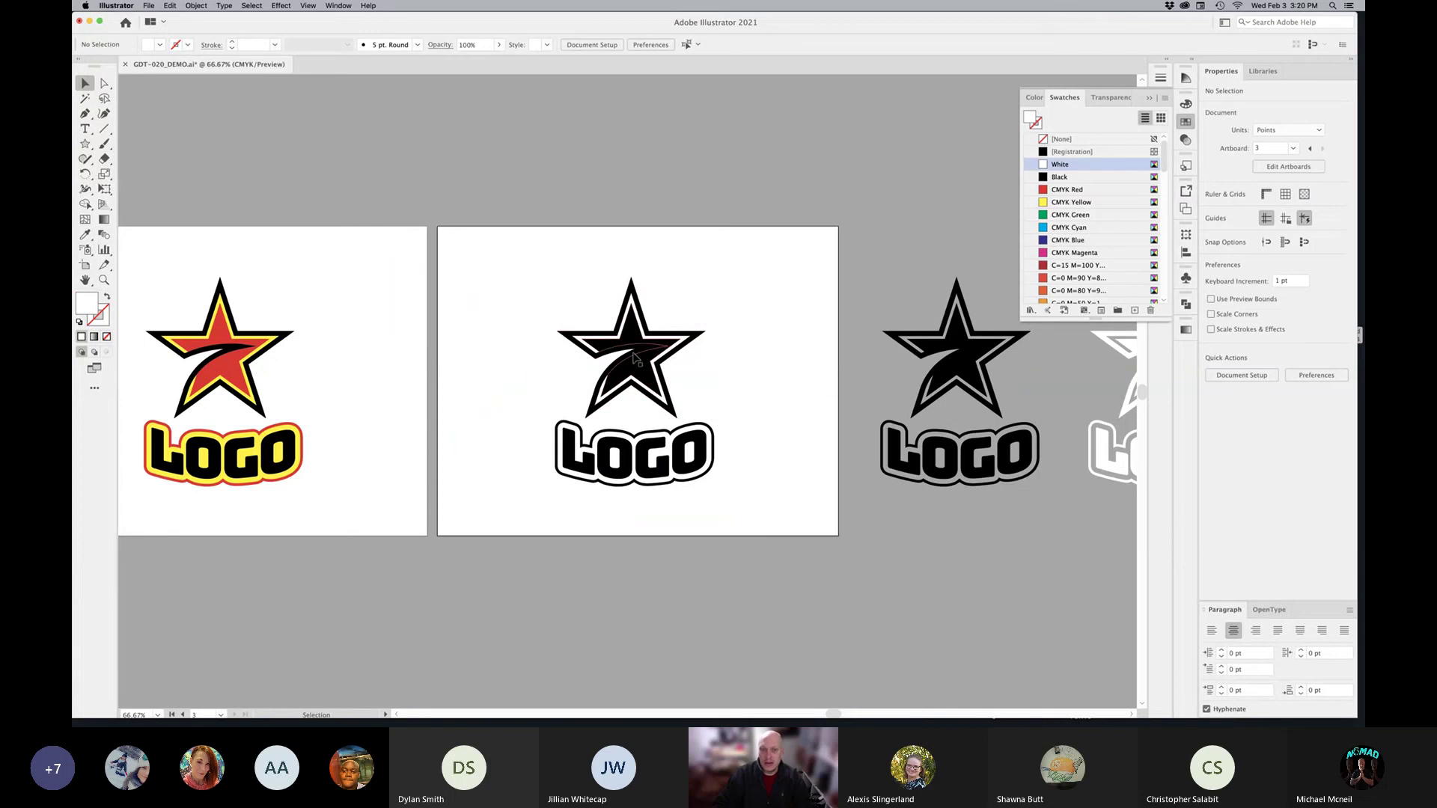
Step: Examine the star's swoosh in the artboard's black-and-white logo up close, and review it alongside the other logo versions
scroll(602, 349, "up", 5)
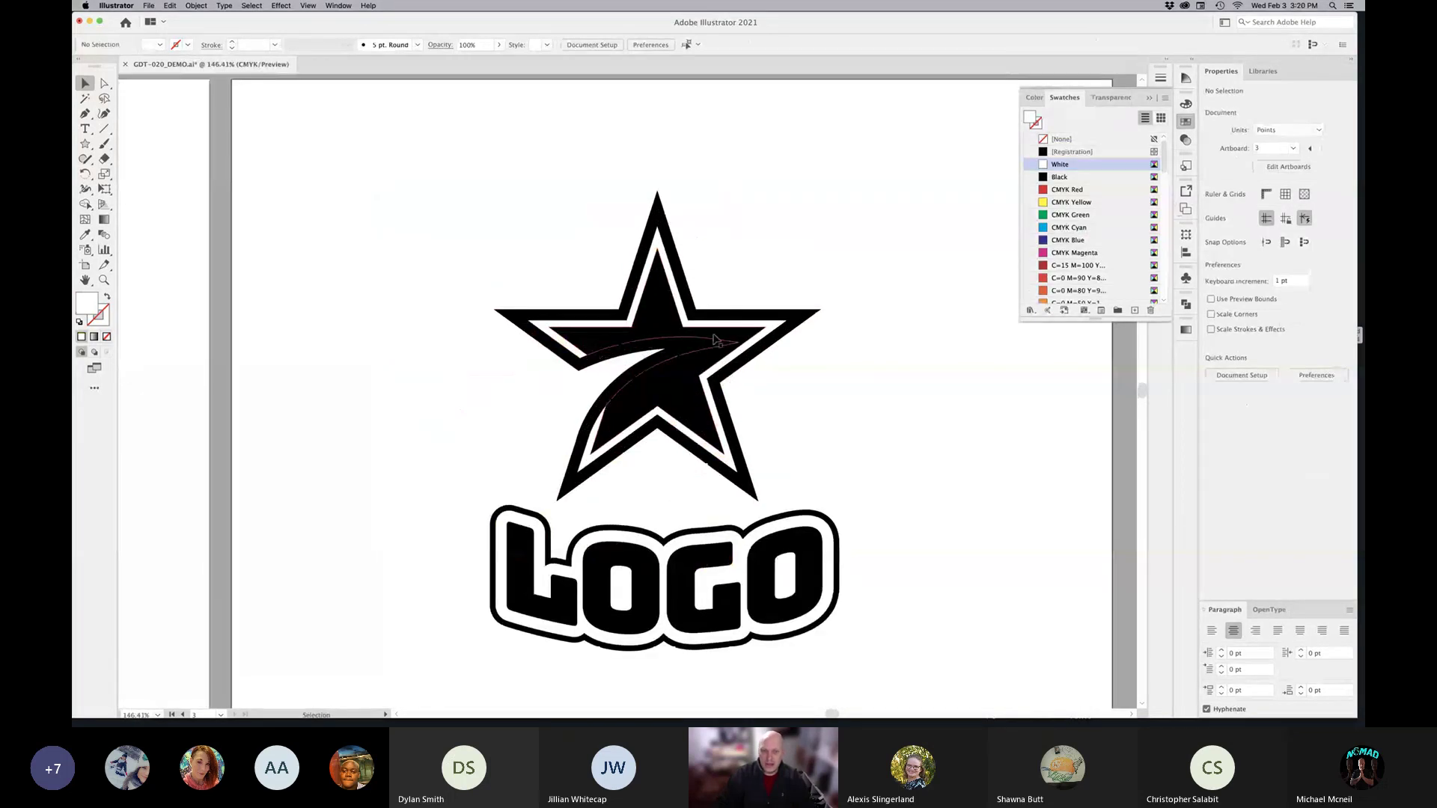
scroll(699, 364, "up", 2)
scroll(699, 365, "up", 2)
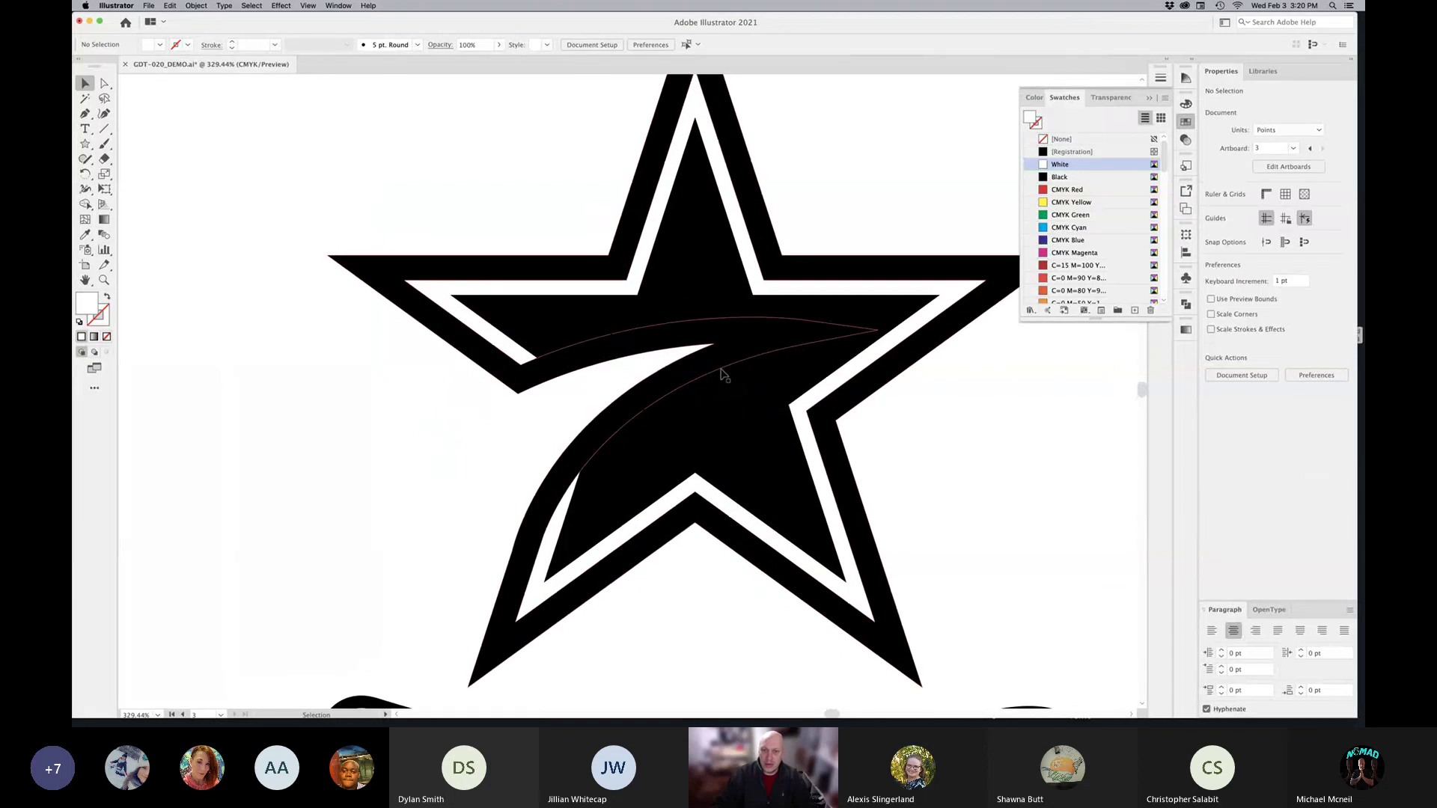
left_click(698, 426, "alt+super")
left_click(665, 428, "alt+super")
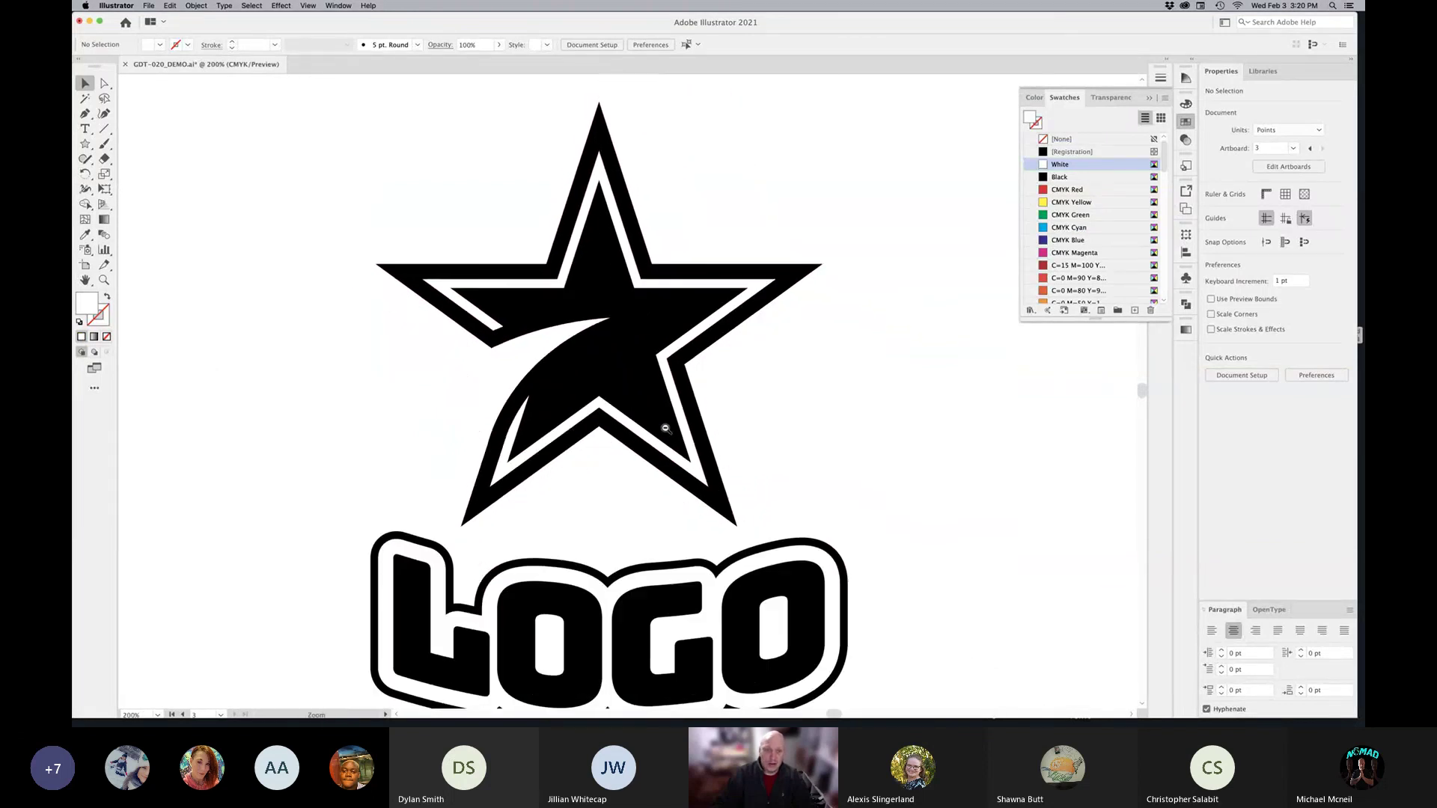
left_click(665, 428, "alt+super")
left_click(665, 428, "alt+super")
left_click(665, 427, "alt+super")
left_click(666, 427, "alt+super")
left_click_drag(666, 427, 692, 442)
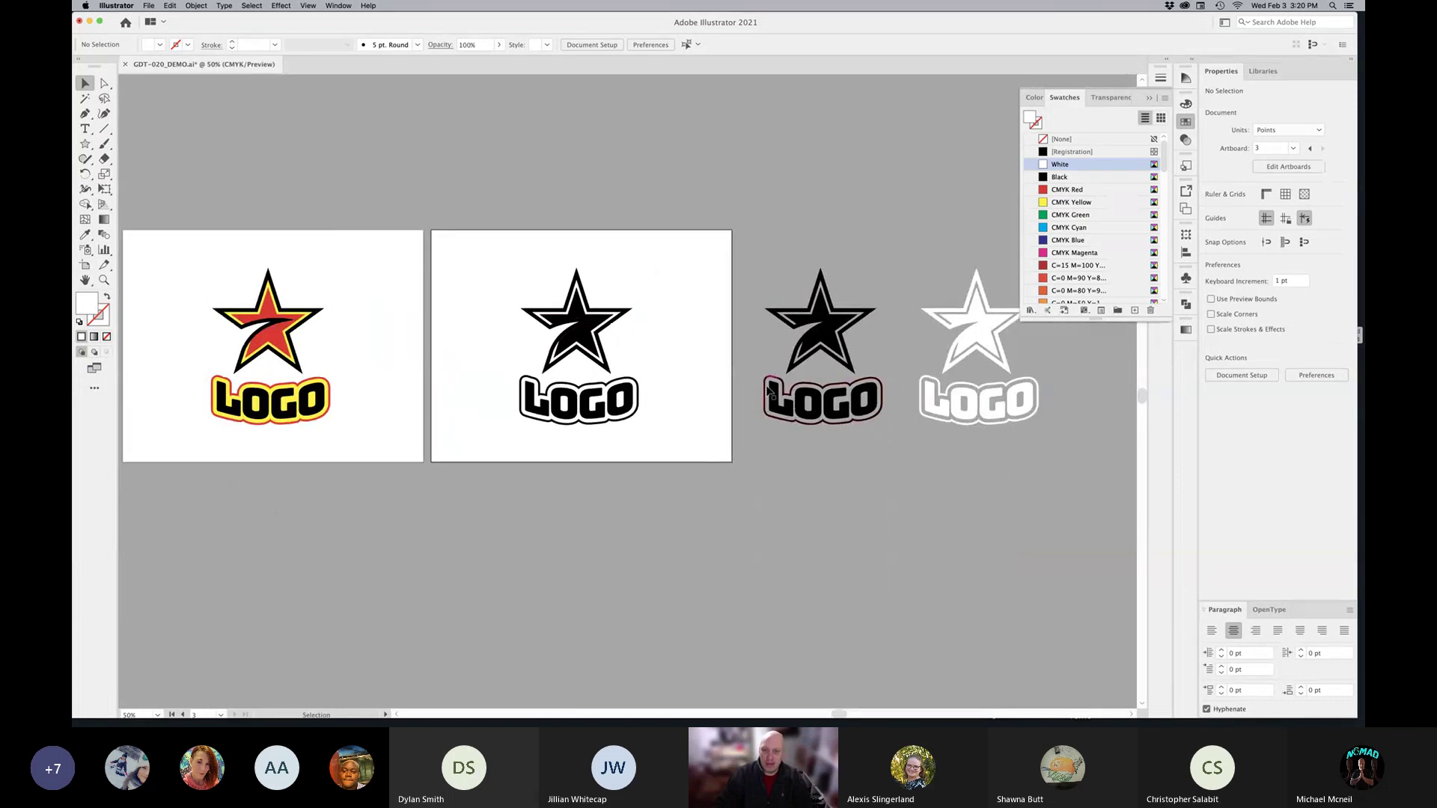
left_click_drag(970, 449, 781, 475)
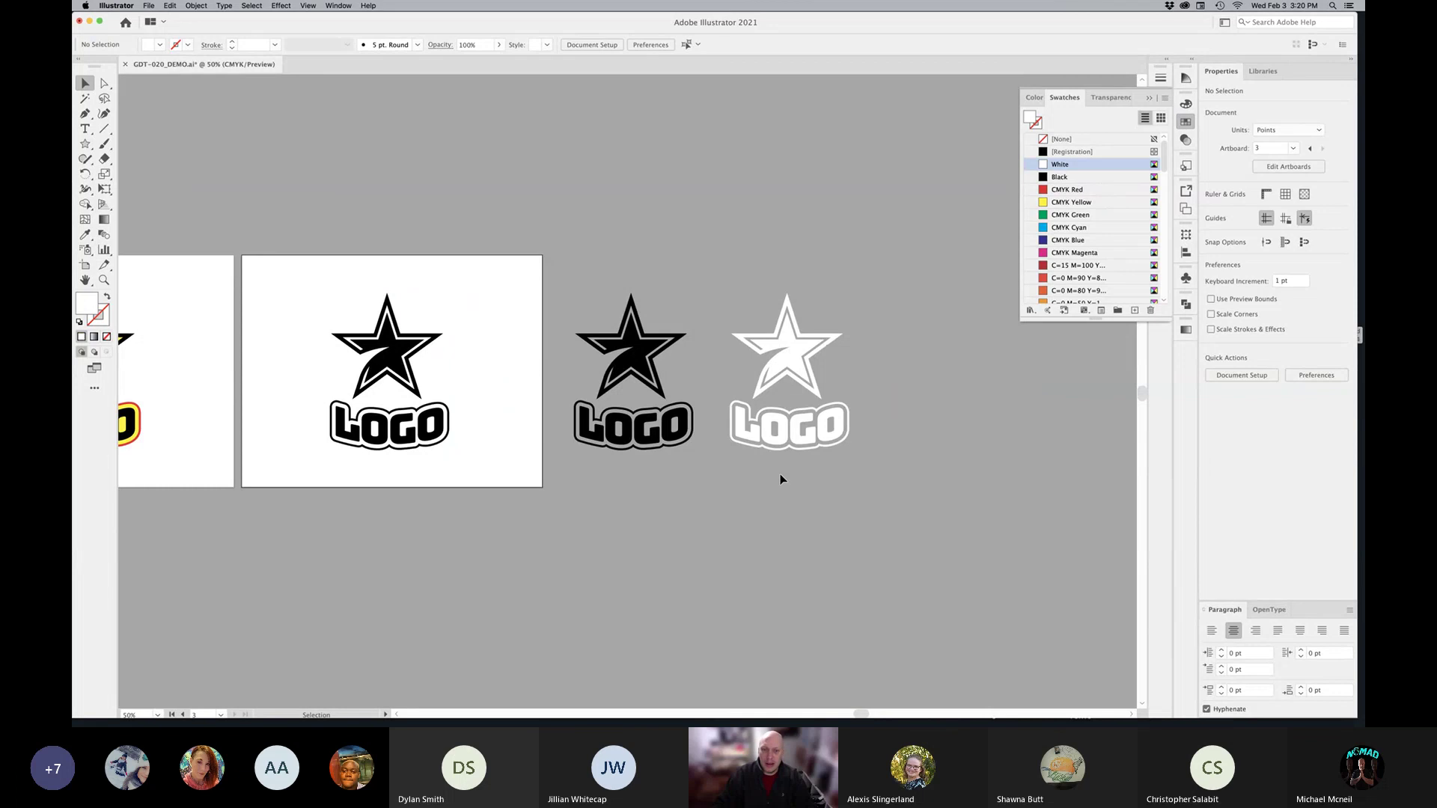
left_click_drag(697, 410, 709, 410)
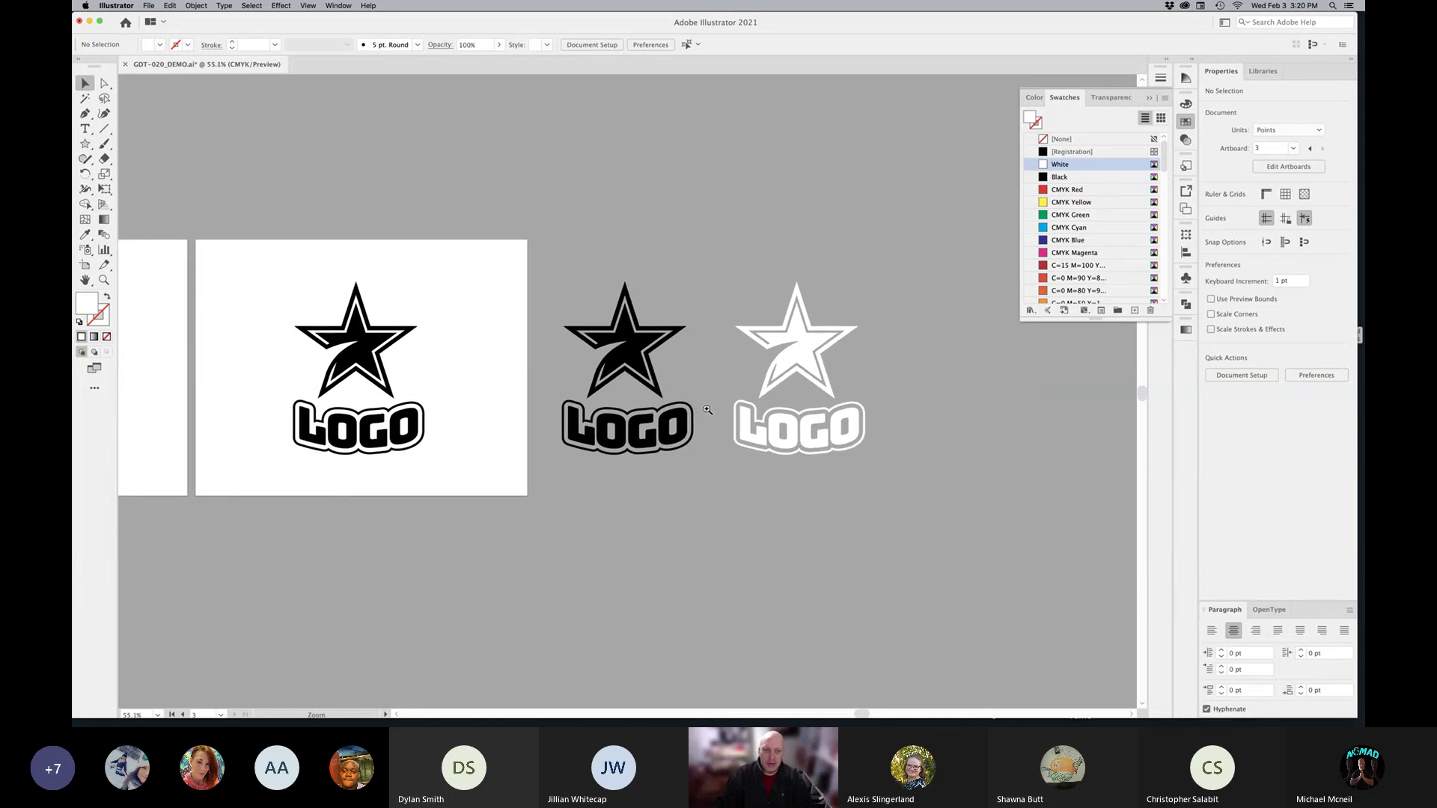
left_click_drag(525, 432, 764, 465)
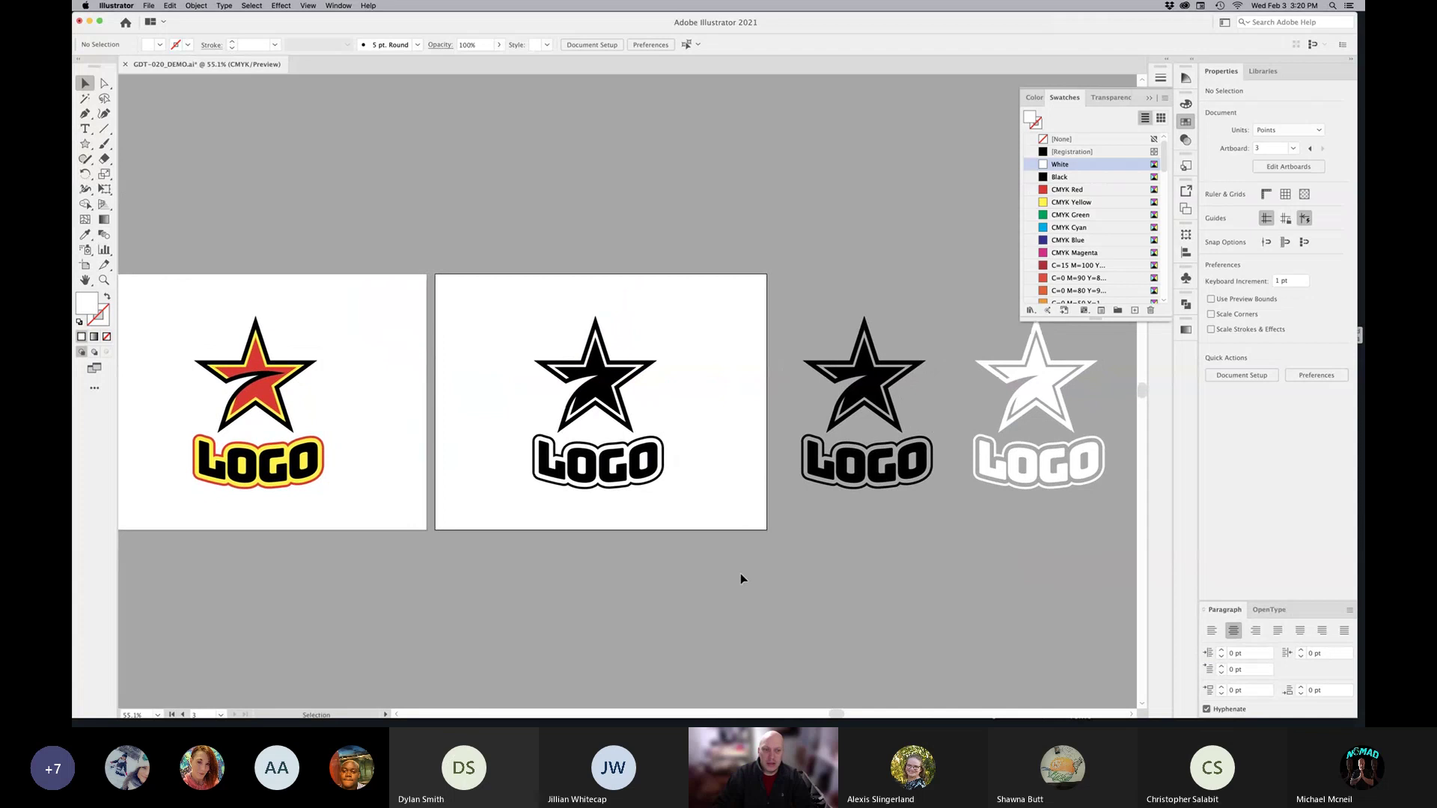